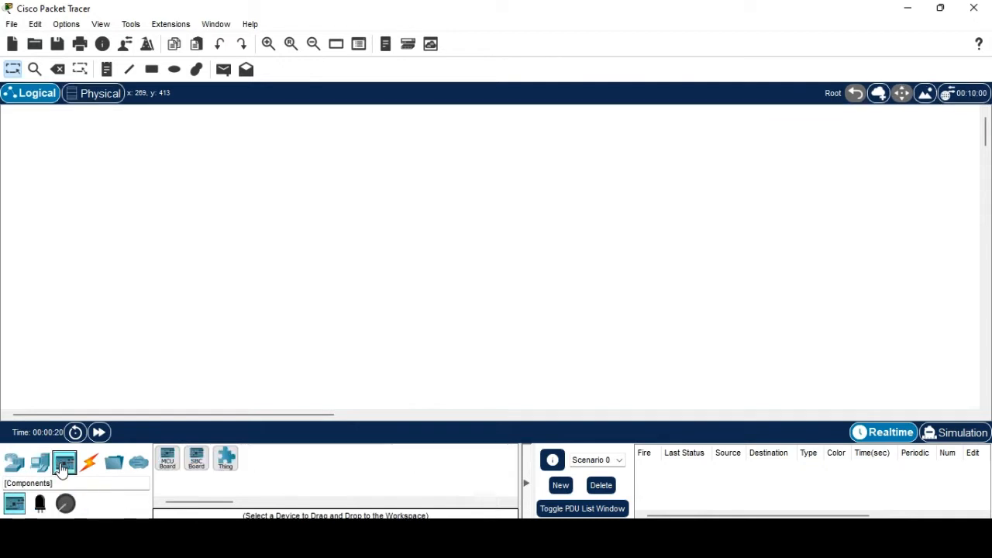
Browse the router, switch, hub, wireless, security and WAN emulation device lists, then End Devices.
{"action": "left_click", "coordinate": [89, 463]}
{"action": "left_click", "coordinate": [17, 465]}
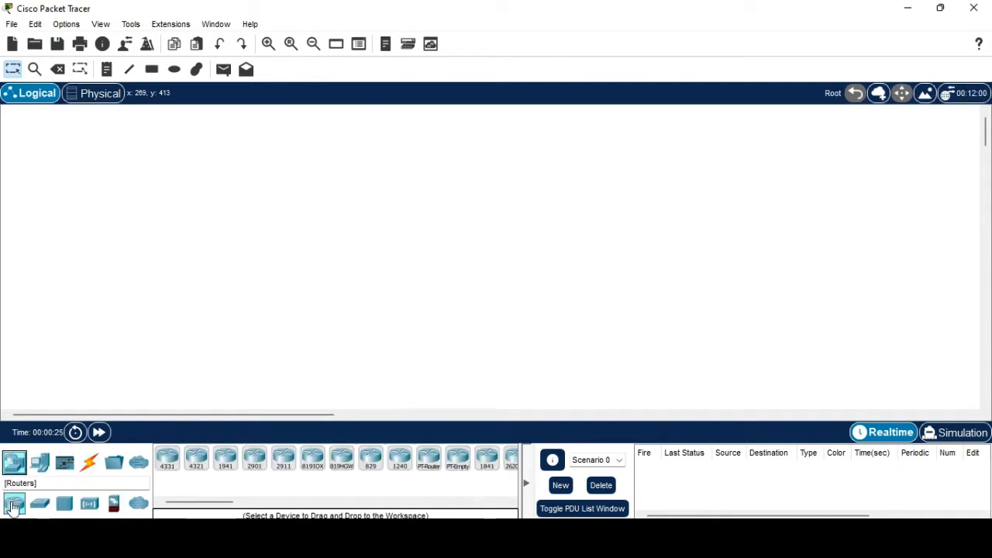
{"action": "left_click", "coordinate": [39, 503]}
{"action": "left_click", "coordinate": [64, 505]}
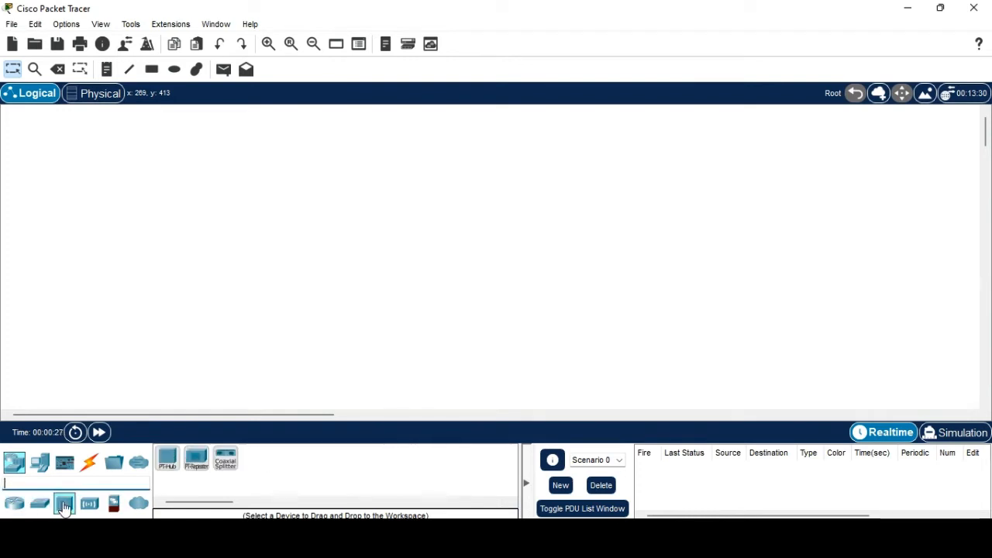
{"action": "left_click", "coordinate": [89, 504]}
{"action": "left_click", "coordinate": [114, 504]}
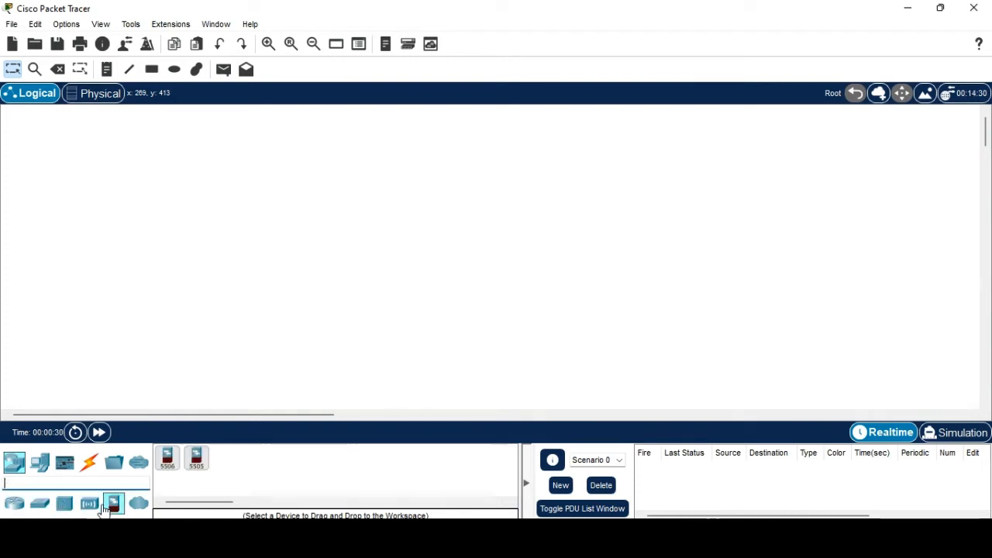
{"action": "left_click", "coordinate": [138, 505]}
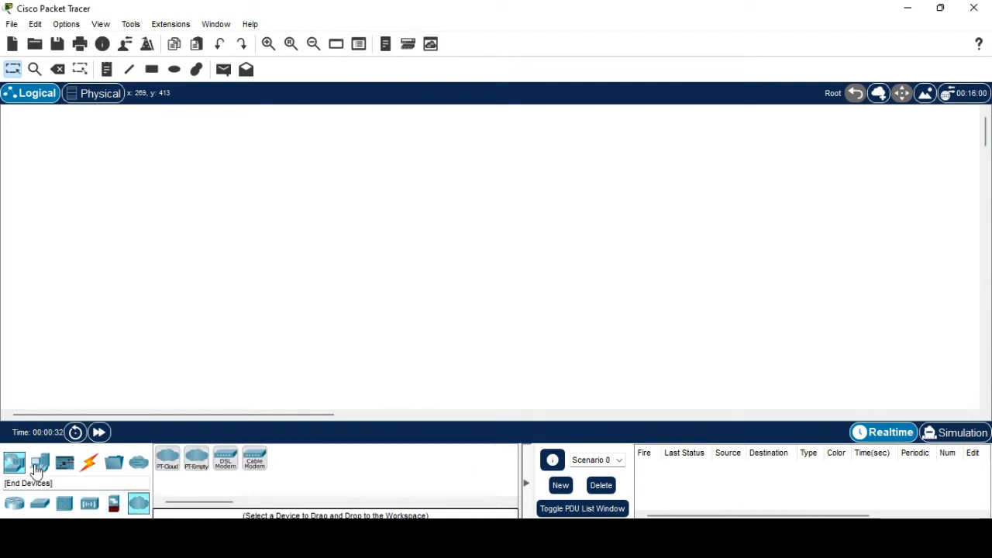
{"action": "left_click", "coordinate": [41, 467]}
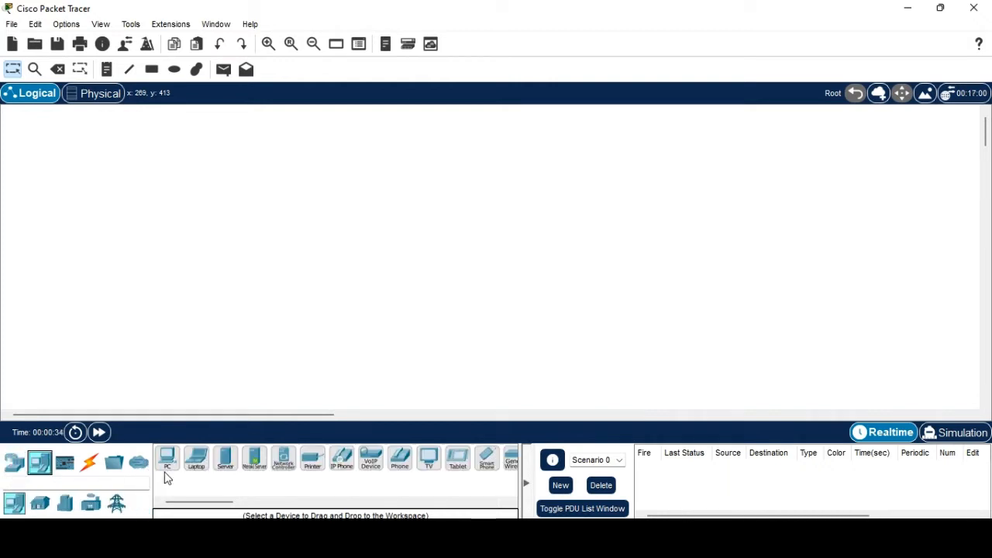
{"action": "left_click_drag", "start_coordinate": [209, 505], "coordinate": [243, 507]}
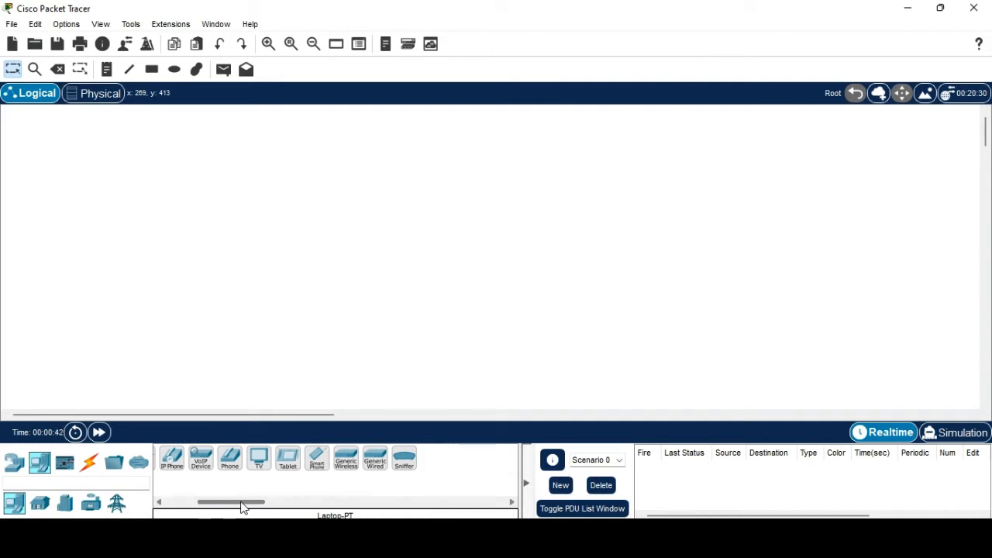
Check the Components and Connections categories, then return to the End Devices list.
{"action": "left_click", "coordinate": [65, 463]}
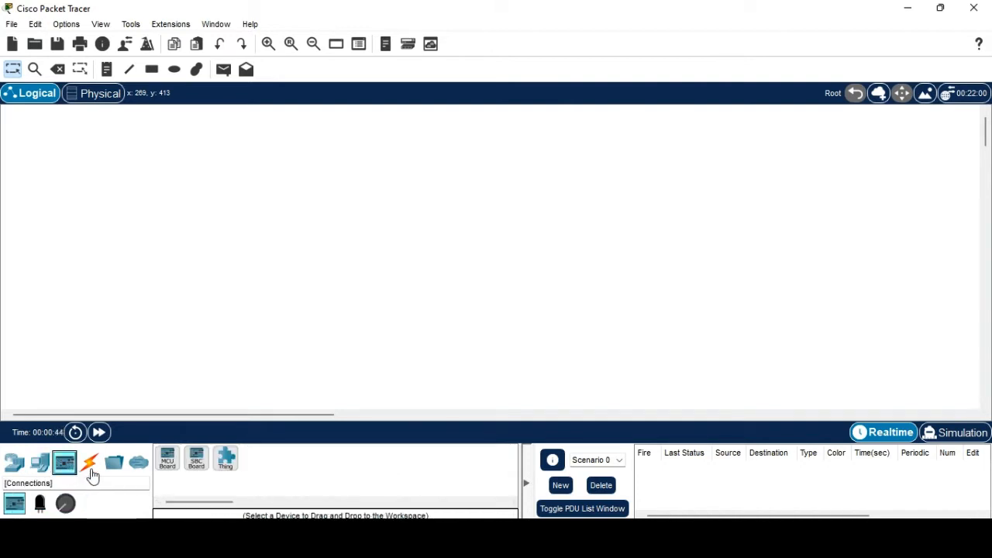
{"action": "left_click", "coordinate": [90, 469]}
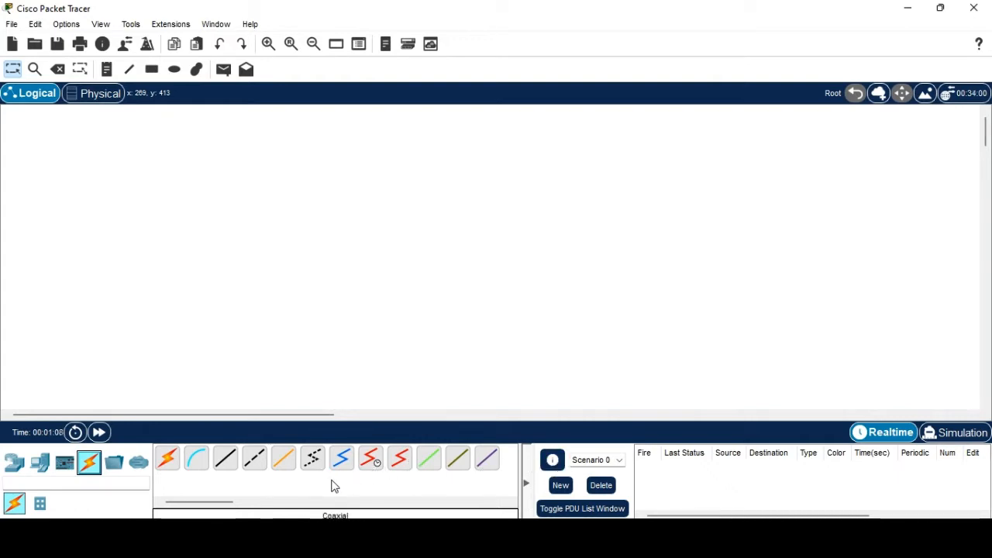
{"action": "key", "text": "alt+Tab"}
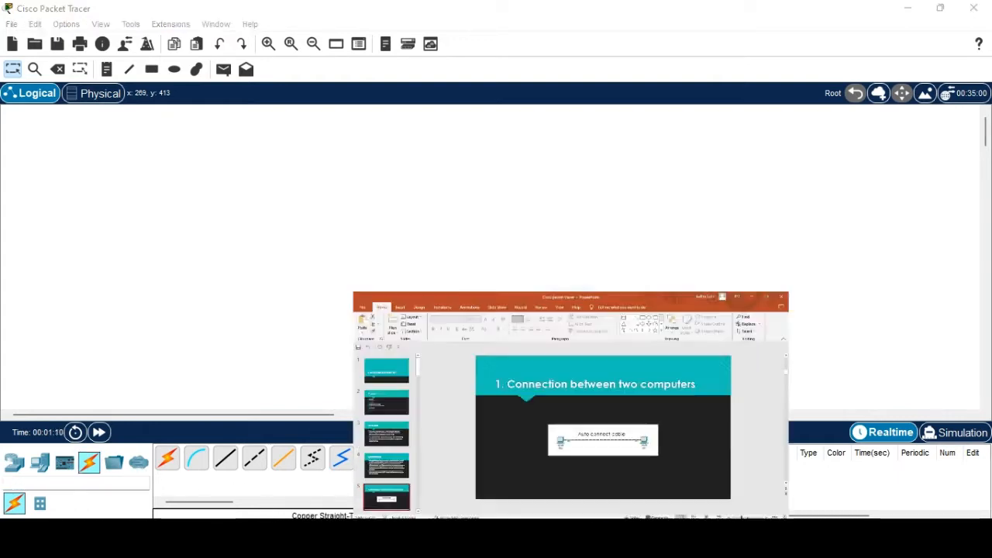
{"action": "key", "text": "alt+Tab"}
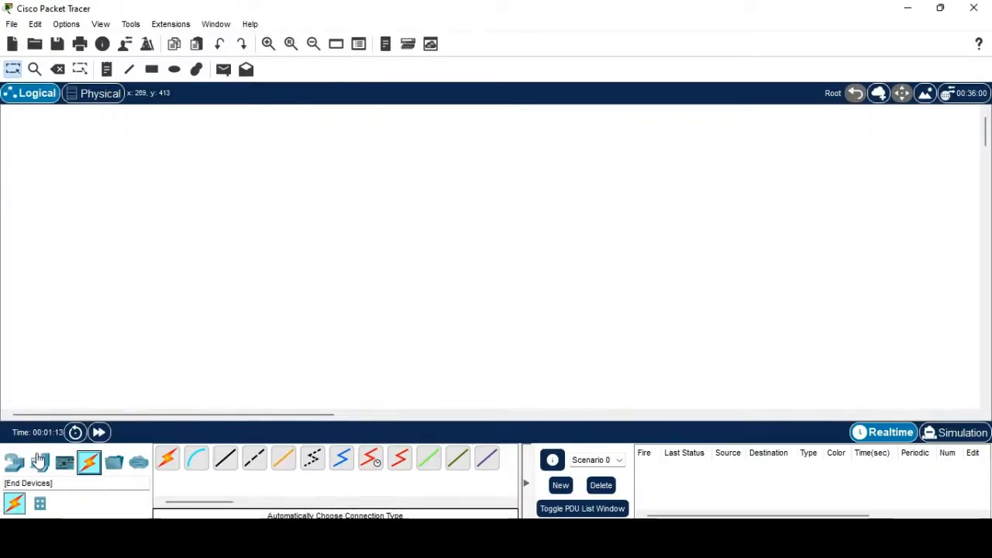
{"action": "left_click", "coordinate": [39, 462]}
{"action": "scroll", "coordinate": [230, 493], "scroll_direction": "up", "scroll_amount": 3}
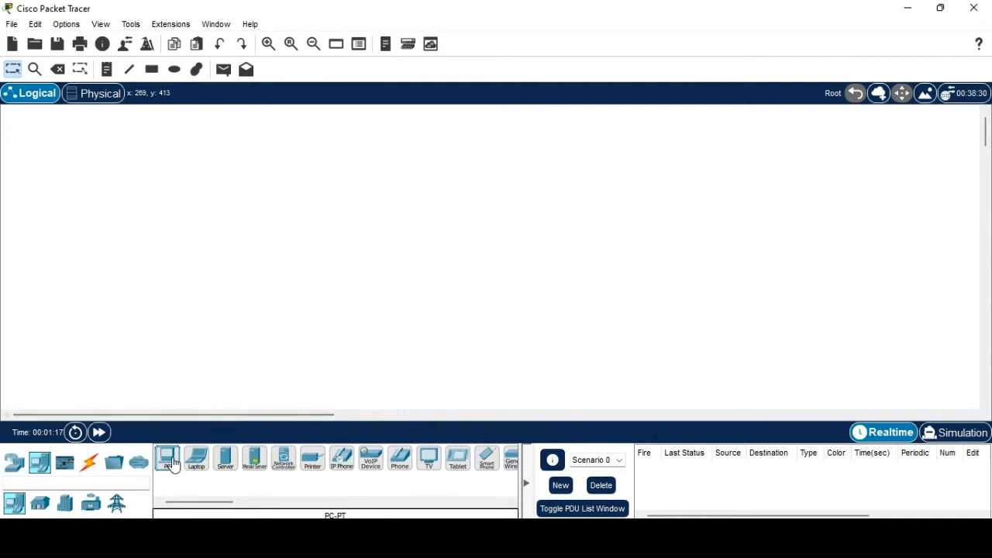
Place two generic PCs, PC0 and PC1, side by side on the canvas.
{"action": "left_click", "coordinate": [170, 462]}
{"action": "left_click", "coordinate": [167, 310]}
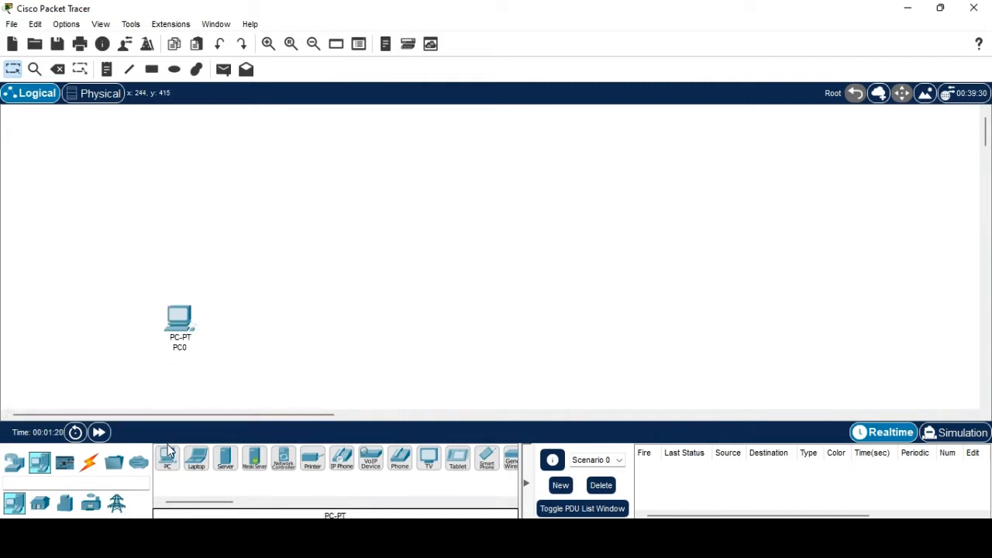
{"action": "left_click_drag", "start_coordinate": [166, 457], "coordinate": [527, 261]}
{"action": "left_click_drag", "start_coordinate": [158, 332], "coordinate": [162, 282]}
Link PC0 to PC1 with an automatically chosen connection cable.
{"action": "left_click", "coordinate": [91, 463]}
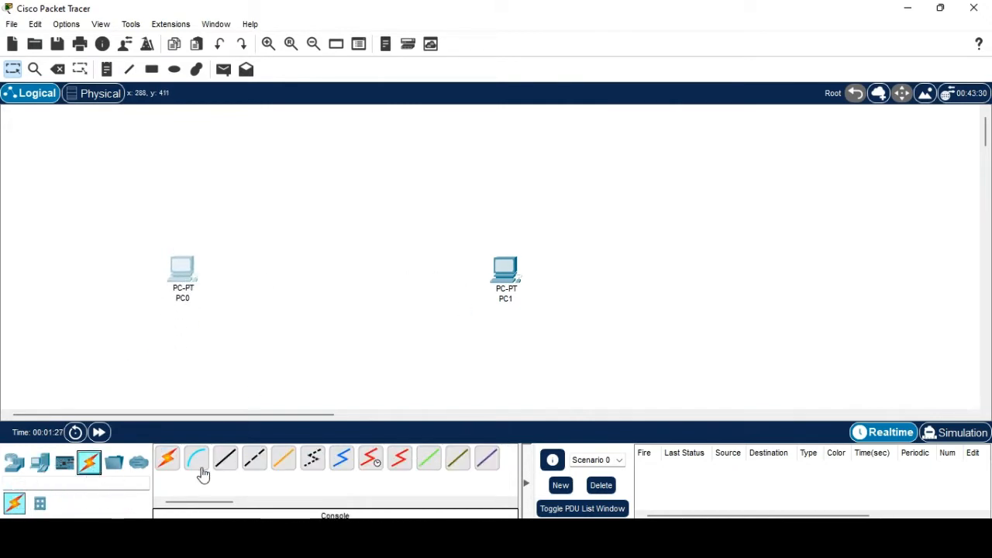
{"action": "left_click", "coordinate": [167, 463]}
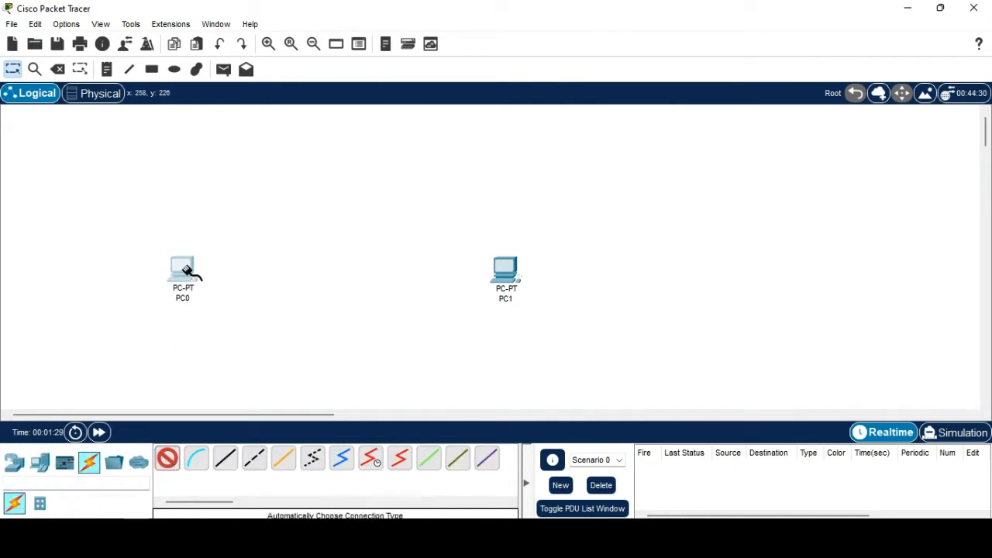
{"action": "left_click", "coordinate": [191, 272]}
{"action": "left_click", "coordinate": [508, 273]}
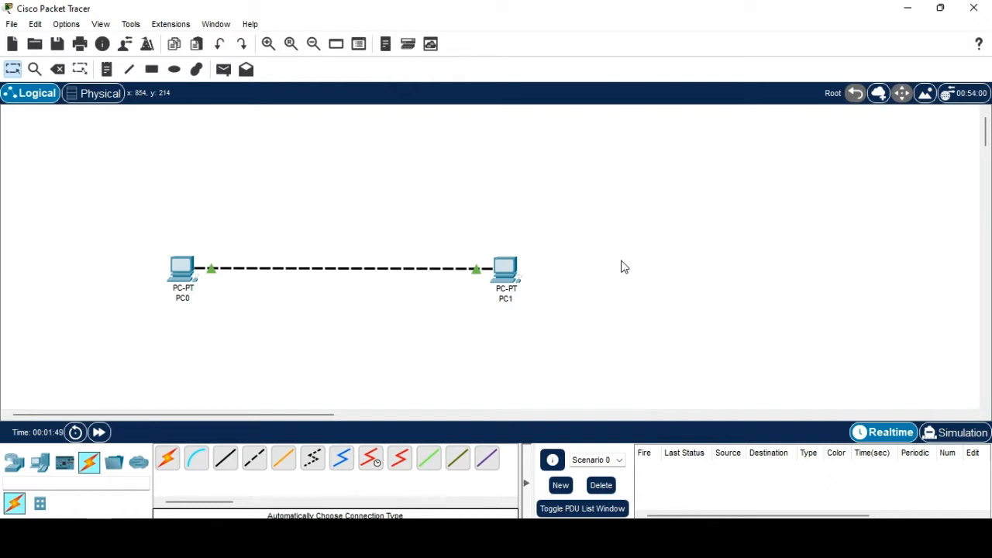
Enter 192.168.1.1 as PC0's IPv4 address in Desktop > IP Configuration.
{"action": "left_click", "coordinate": [187, 265]}
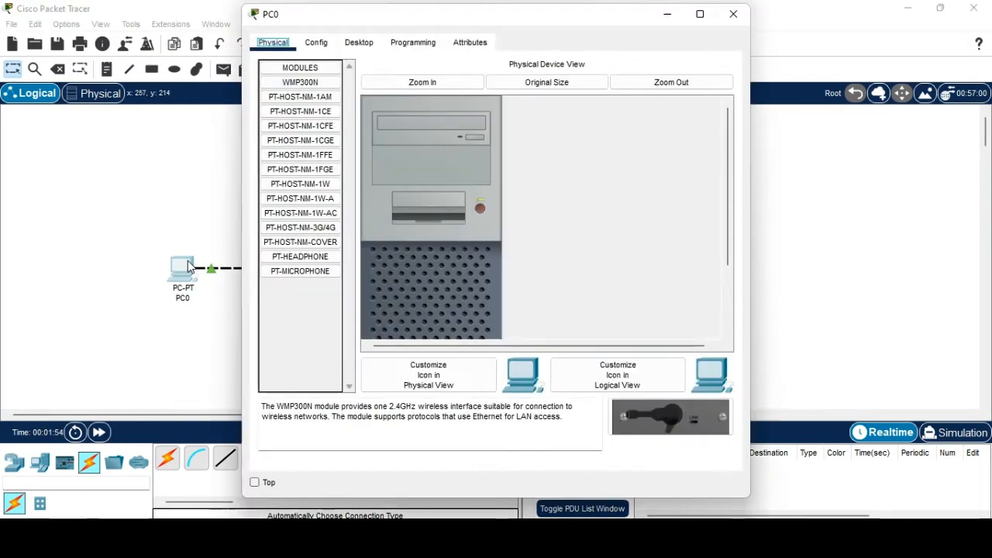
{"action": "left_click", "coordinate": [359, 42]}
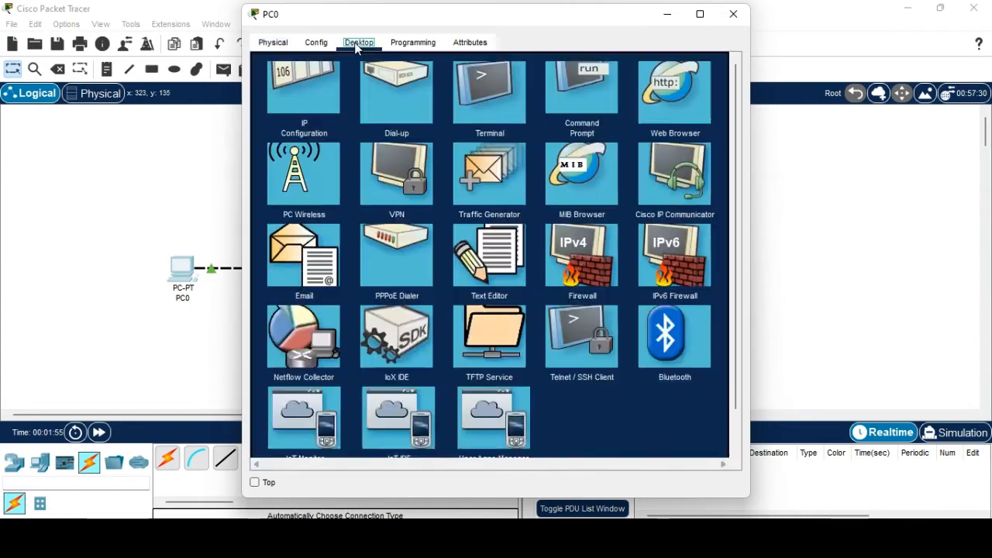
{"action": "left_click", "coordinate": [314, 117]}
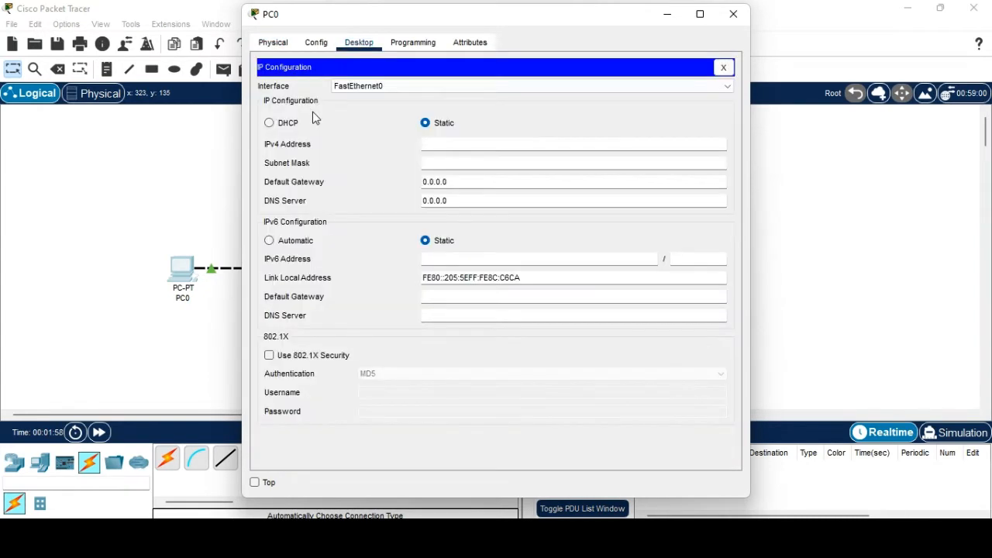
{"action": "left_click", "coordinate": [437, 143]}
{"action": "left_click", "coordinate": [741, 24]}
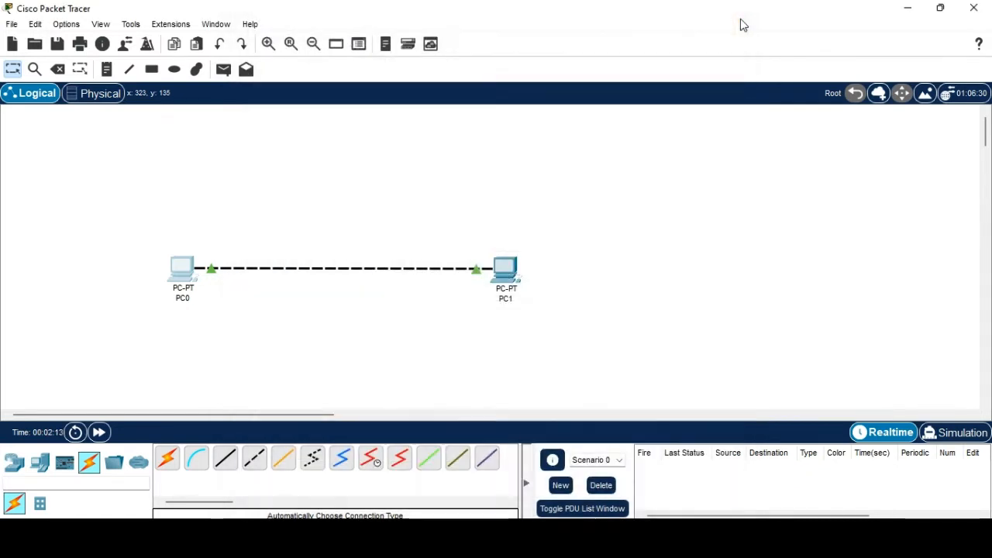
Enter 192.168.1.2 as PC1's IPv4 address in Desktop > IP Configuration.
{"action": "left_click", "coordinate": [511, 278]}
{"action": "left_click", "coordinate": [328, 45]}
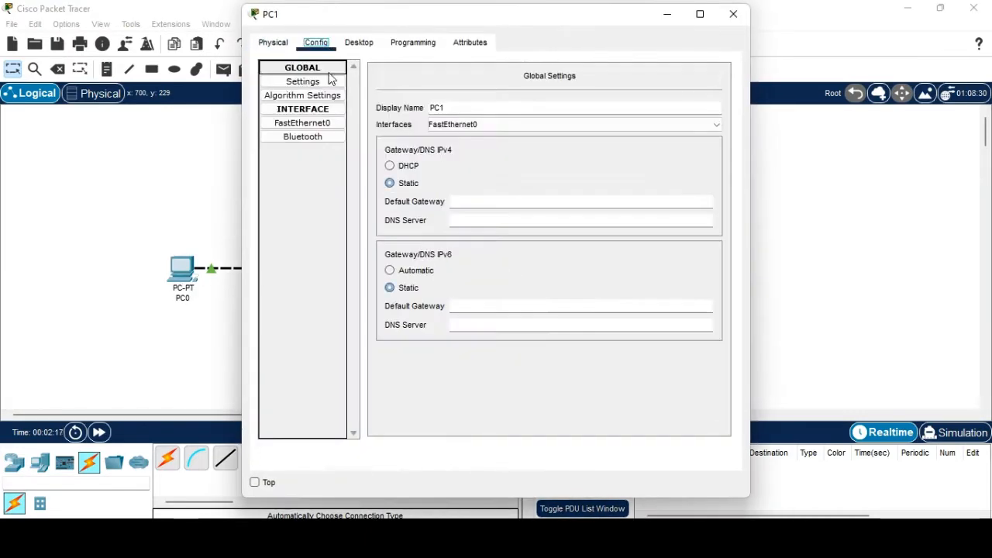
{"action": "left_click", "coordinate": [358, 42]}
{"action": "left_click", "coordinate": [295, 87]}
{"action": "left_click", "coordinate": [442, 146]}
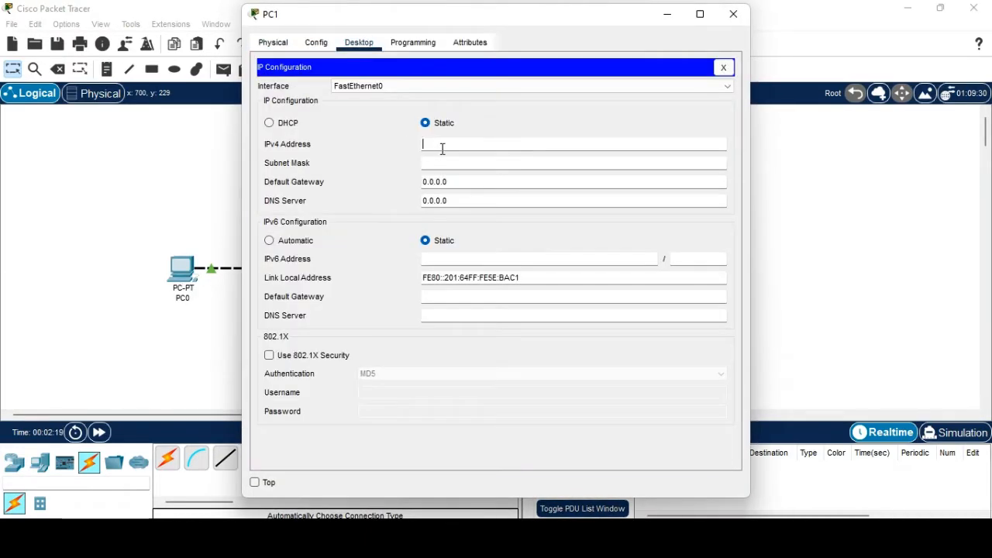
{"action": "type", "text": "192.1"}
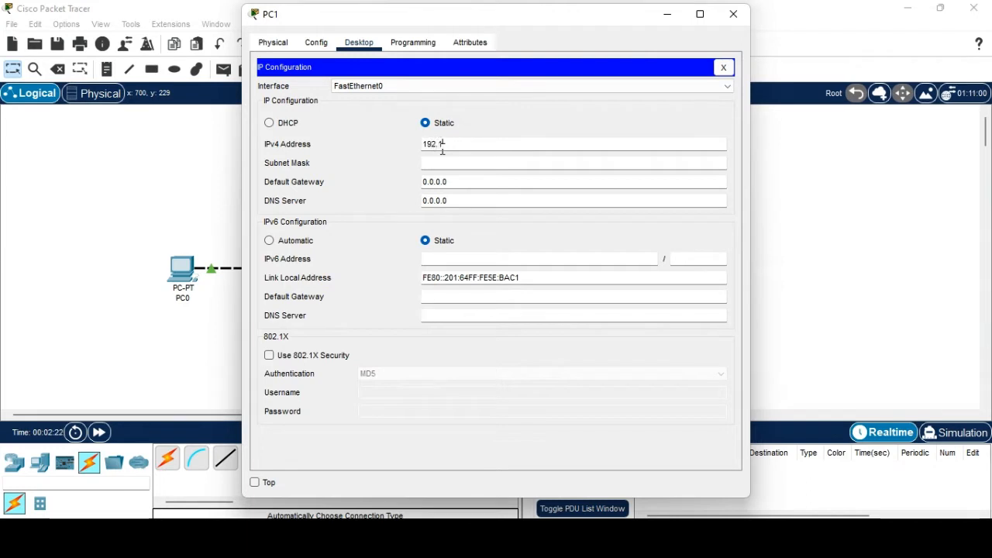
{"action": "type", "text": "68.1.2"}
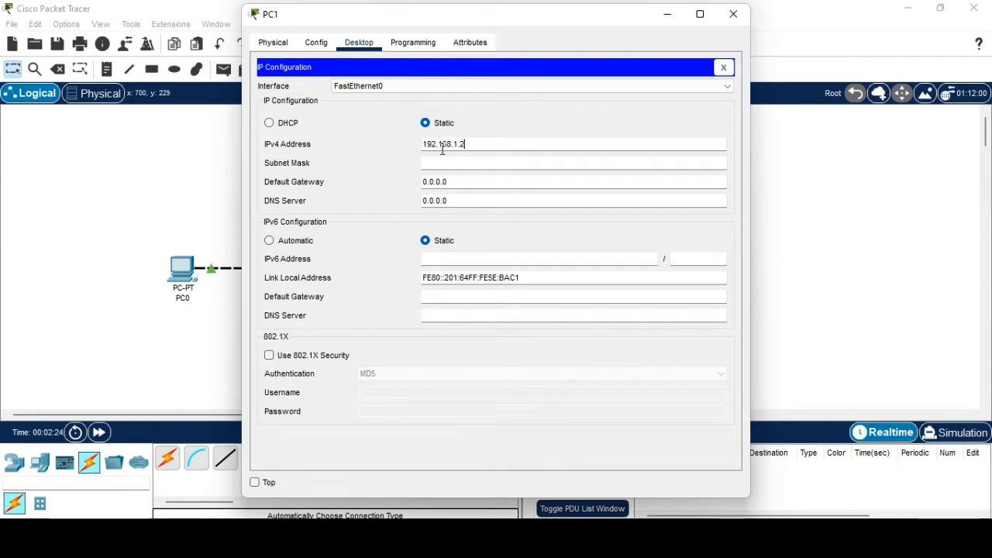
{"action": "left_click", "coordinate": [733, 15]}
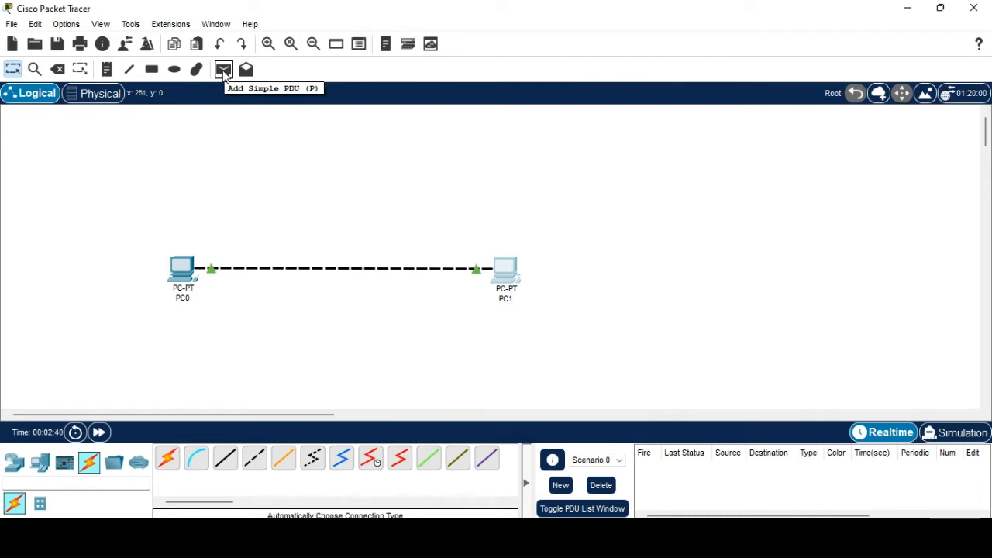
Send a simple PDU from PC0 to PC1 and confirm it reports Successful.
{"action": "left_click", "coordinate": [223, 71]}
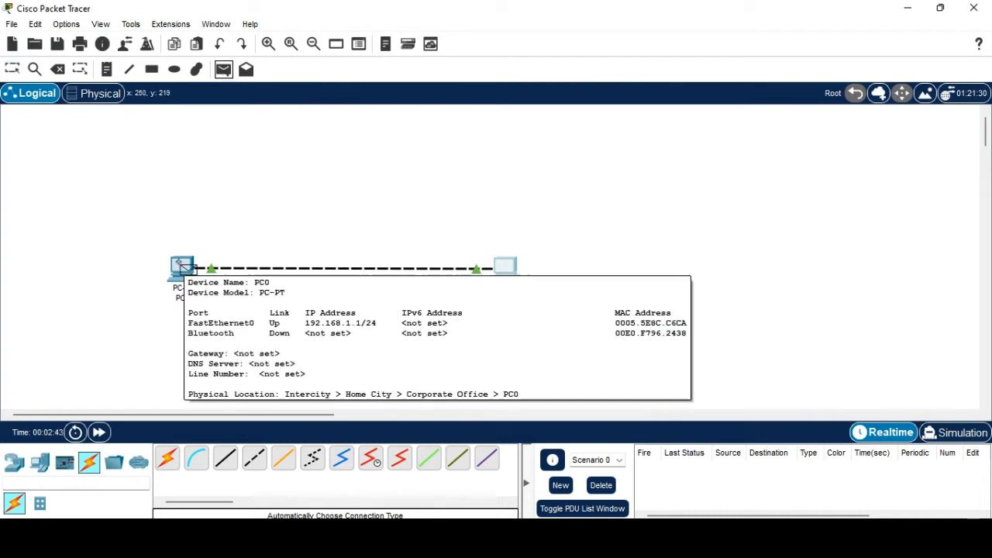
{"action": "left_click", "coordinate": [183, 266]}
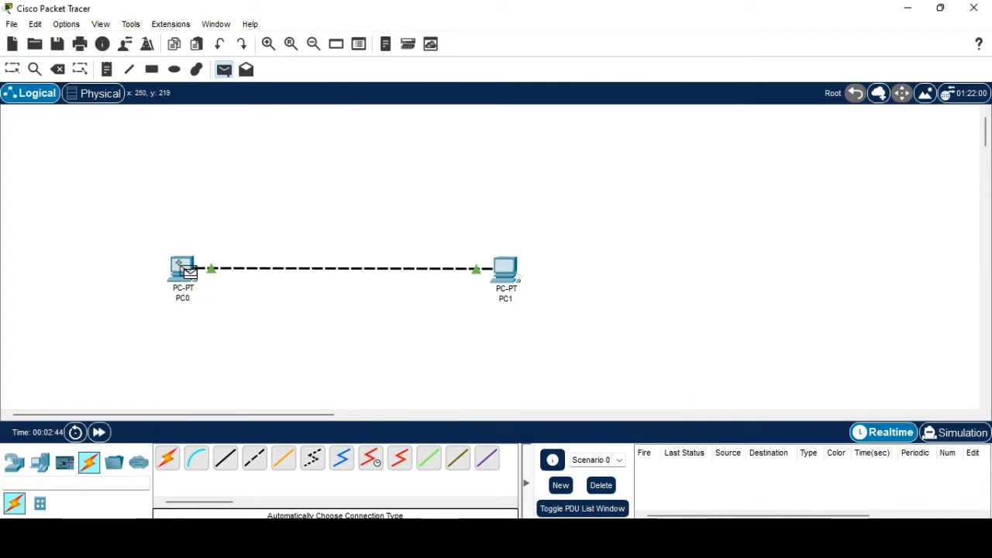
{"action": "left_click", "coordinate": [497, 273]}
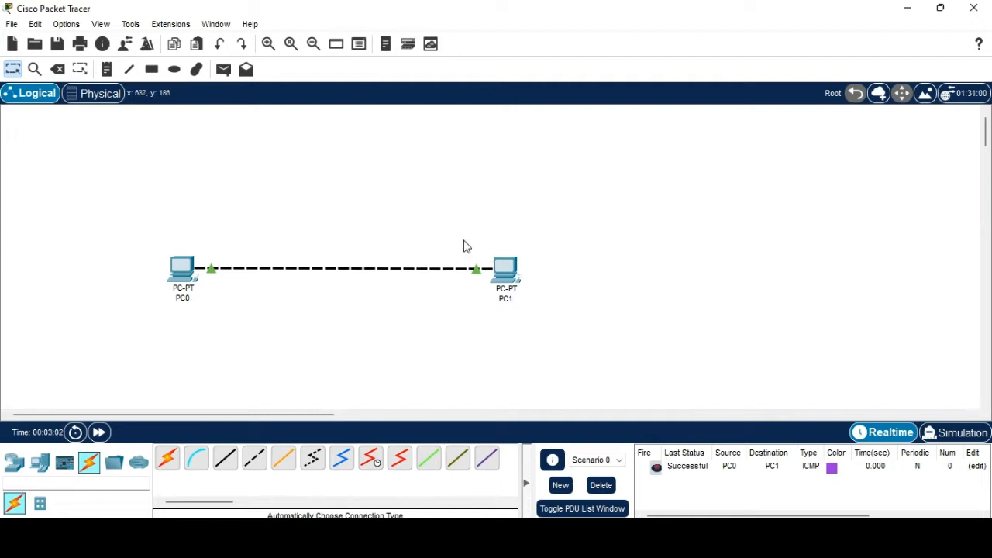
Replay the PC0-to-PC1 ping in Simulation mode, playing then pausing it.
{"action": "left_click", "coordinate": [954, 439]}
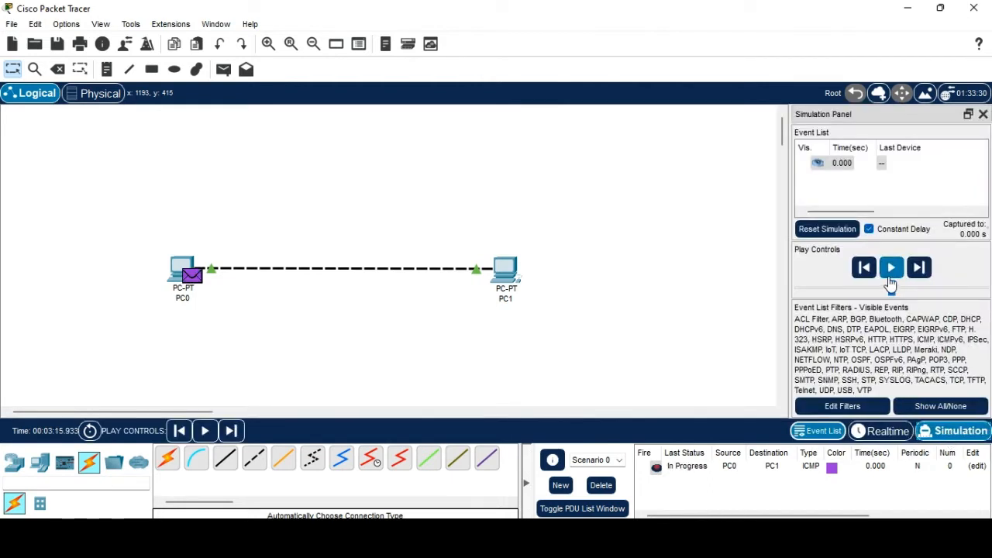
{"action": "left_click", "coordinate": [891, 268]}
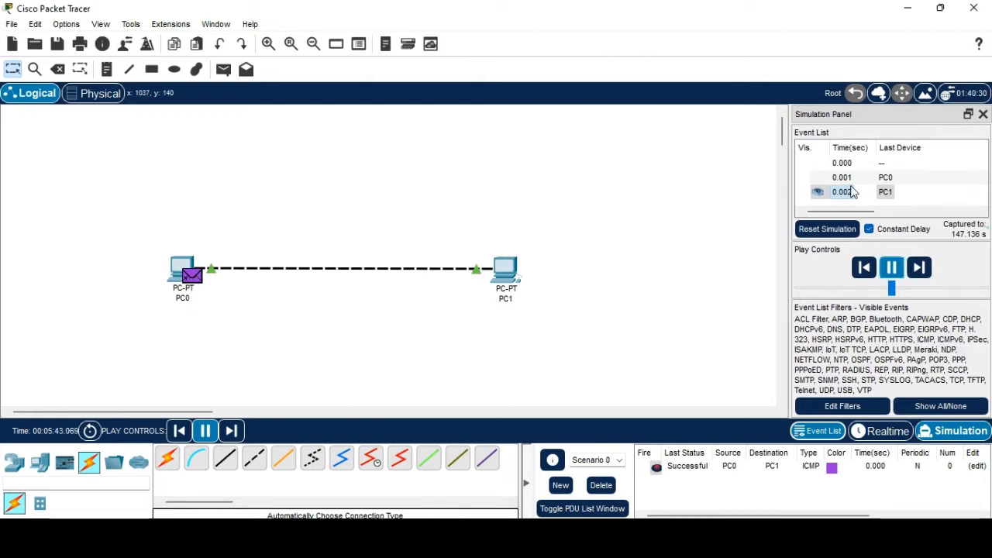
{"action": "left_click", "coordinate": [891, 267]}
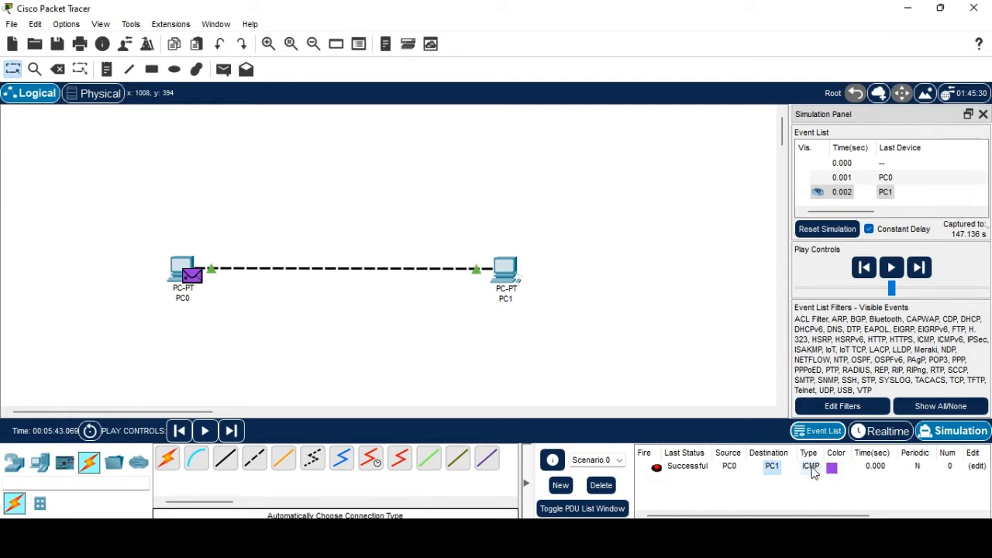
{"action": "mouse_move", "coordinate": [794, 516]}
{"action": "left_mouse_down"}
{"action": "mouse_move", "coordinate": [906, 517]}
{"action": "mouse_move", "coordinate": [808, 517]}
{"action": "left_mouse_up"}
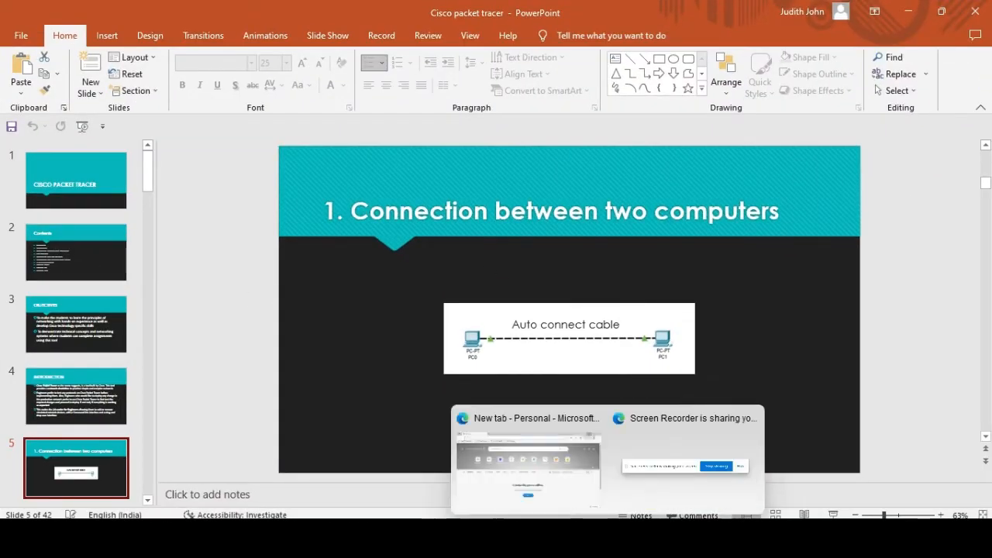
{"action": "left_click", "coordinate": [542, 543]}
{"action": "left_click", "coordinate": [11, 24]}
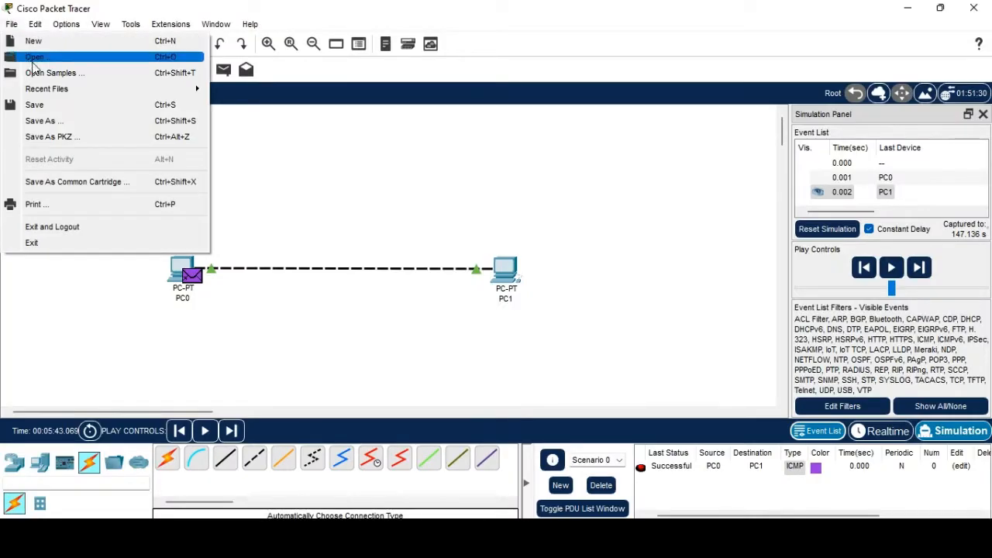
{"action": "left_click", "coordinate": [50, 122]}
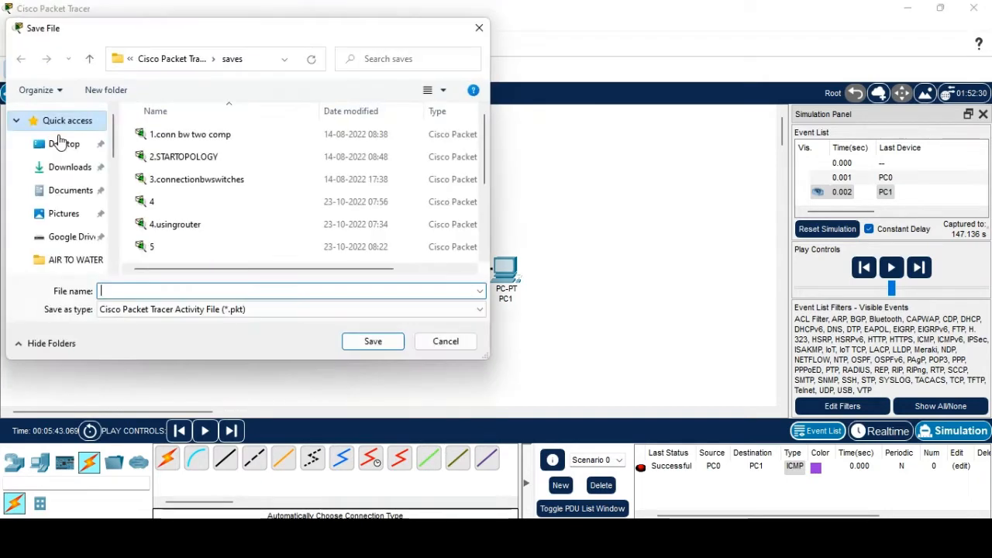
{"action": "left_click", "coordinate": [478, 31]}
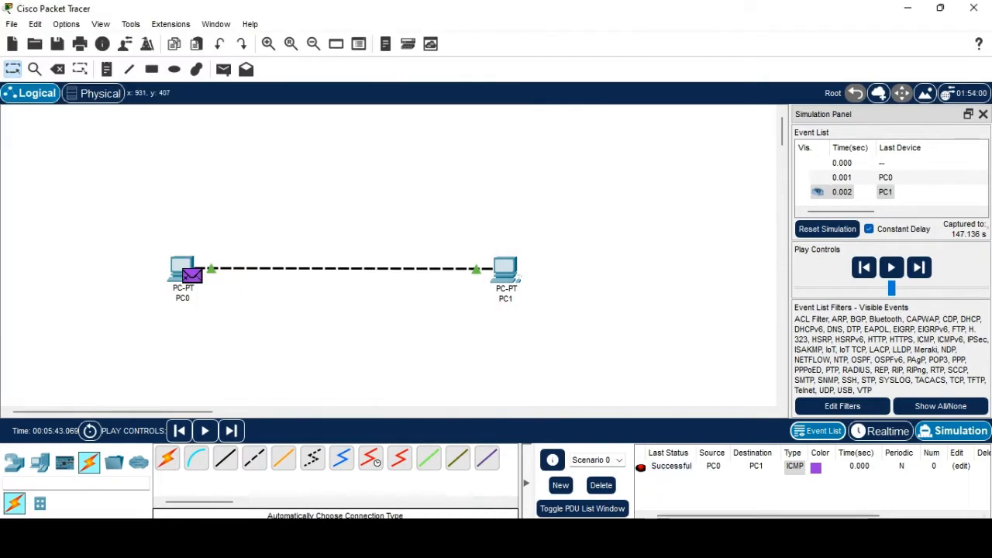
{"action": "left_click", "coordinate": [637, 543]}
{"action": "scroll", "coordinate": [68, 387], "scroll_direction": "down", "scroll_amount": 3}
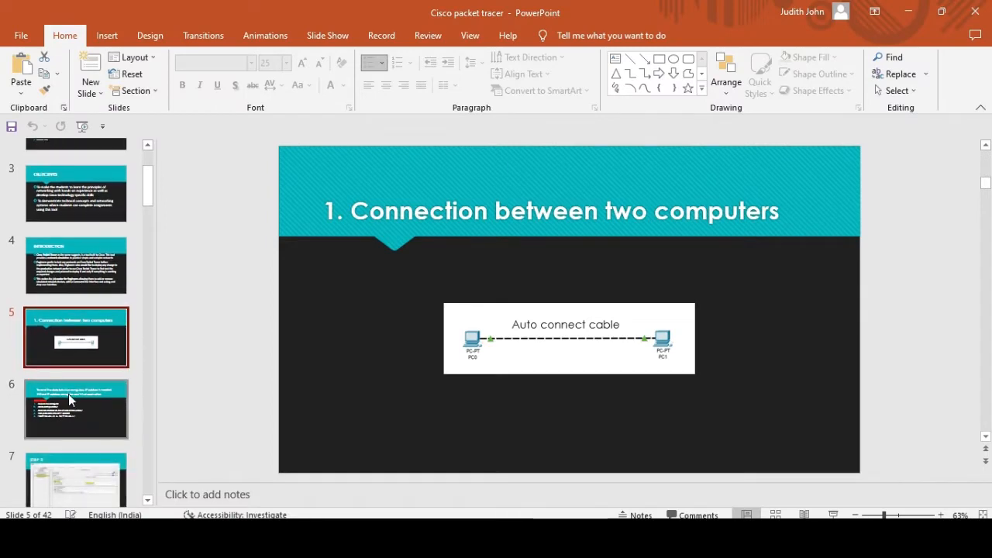
Step through slides 6 and 8 to reach slide 9, '2. STAR TOPOLOGY'.
{"action": "left_click", "coordinate": [68, 394]}
{"action": "scroll", "coordinate": [78, 379], "scroll_direction": "up", "scroll_amount": 1}
{"action": "scroll", "coordinate": [87, 366], "scroll_direction": "down", "scroll_amount": 3}
{"action": "left_click", "coordinate": [84, 355]}
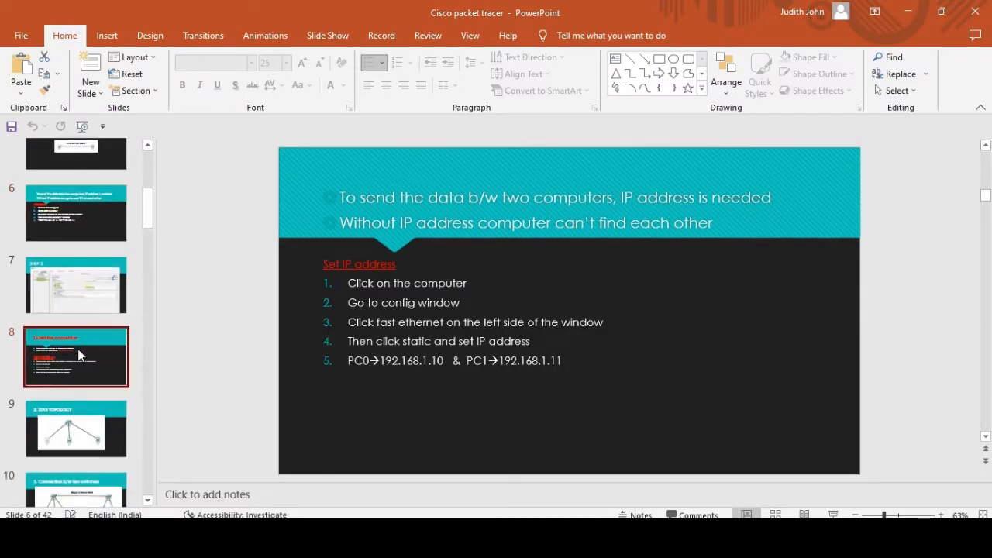
{"action": "scroll", "coordinate": [85, 344], "scroll_direction": "down", "scroll_amount": 1}
{"action": "left_click", "coordinate": [85, 342]}
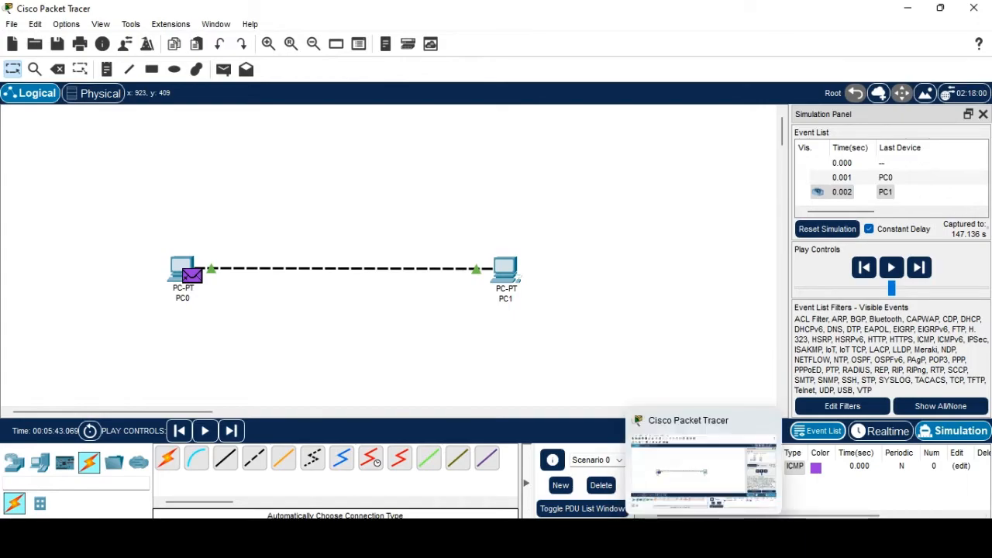
{"action": "left_click", "coordinate": [642, 542]}
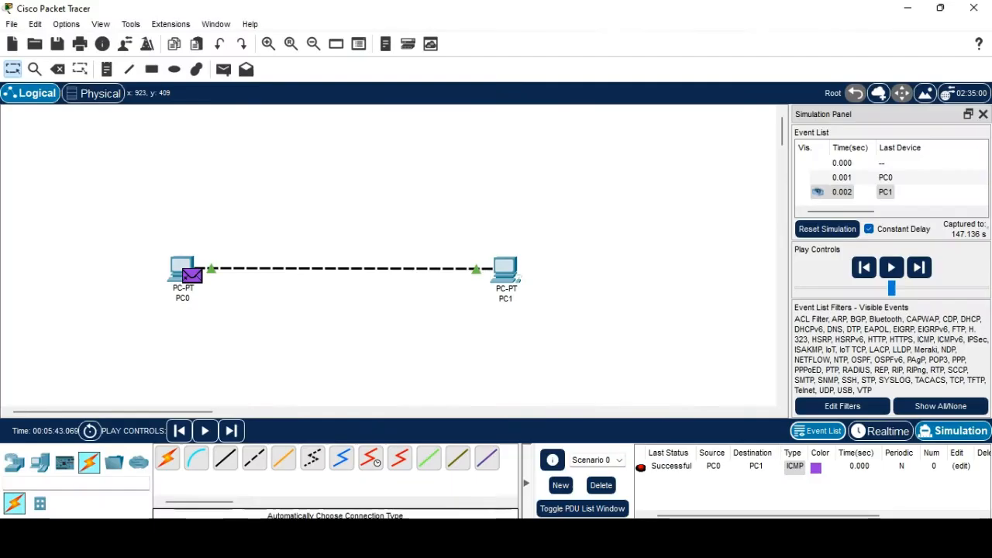
Start a new blank network in Packet Tracer without saving the old one.
{"action": "left_click", "coordinate": [707, 543]}
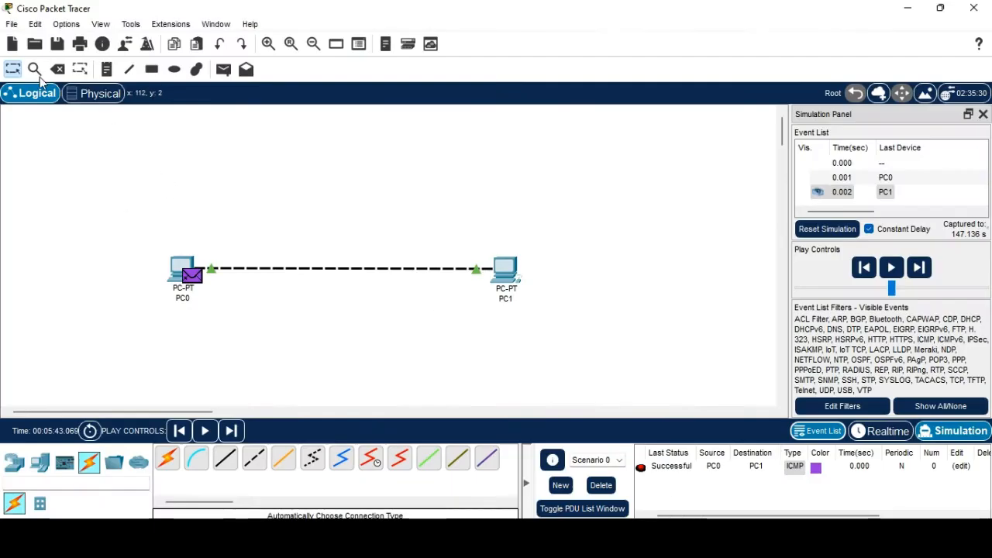
{"action": "left_click", "coordinate": [12, 24]}
{"action": "left_click", "coordinate": [31, 38]}
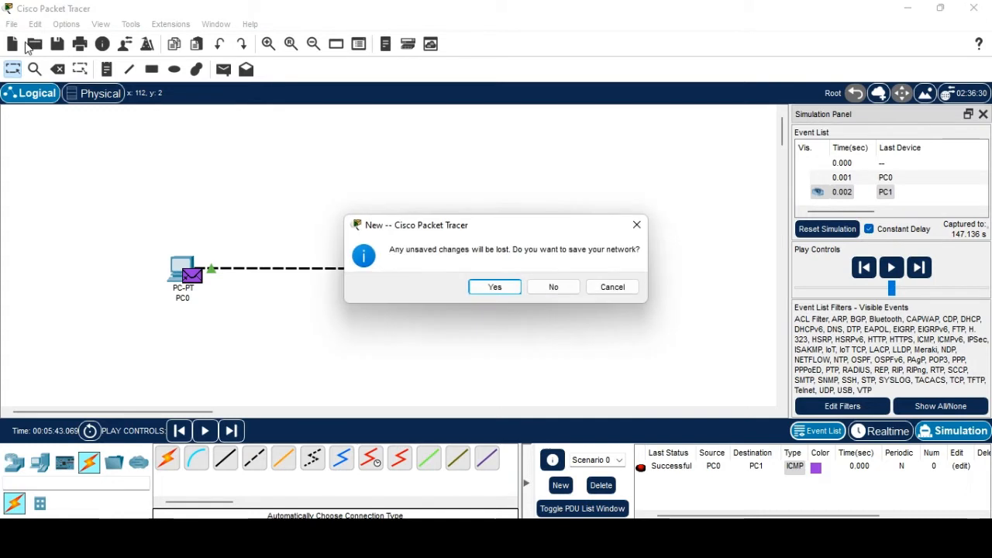
{"action": "left_click", "coordinate": [552, 291]}
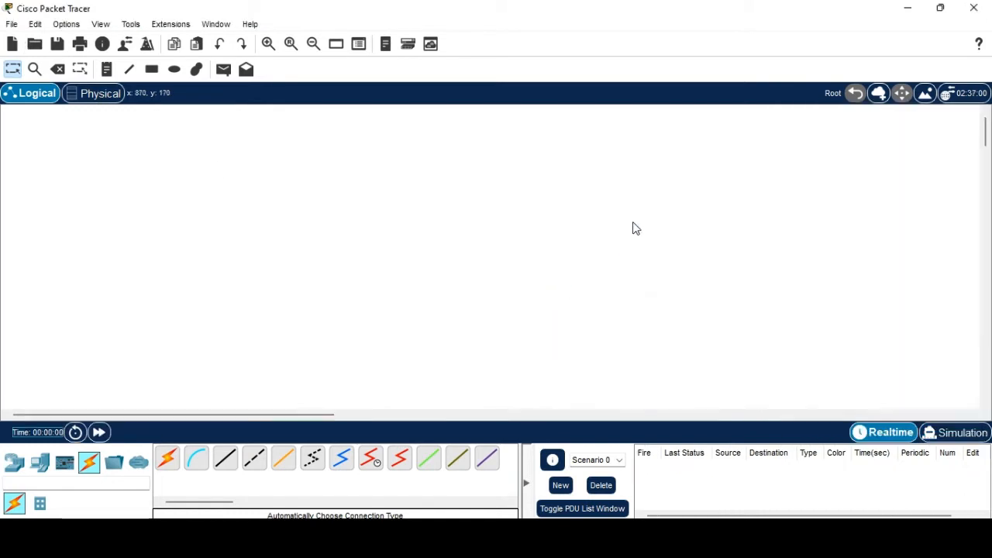
Place PC0, PC1 and PC2 in a row with a 2960 switch above them.
{"action": "left_click", "coordinate": [37, 465]}
{"action": "left_click", "coordinate": [166, 459]}
{"action": "left_click", "coordinate": [211, 311]}
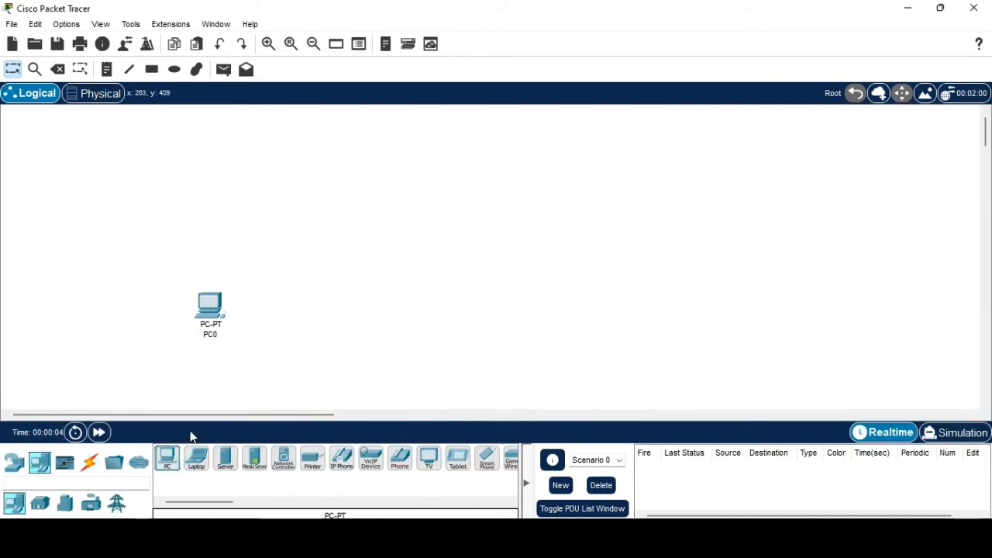
{"action": "left_click", "coordinate": [167, 459]}
{"action": "left_click", "coordinate": [292, 310]}
{"action": "left_click", "coordinate": [166, 459]}
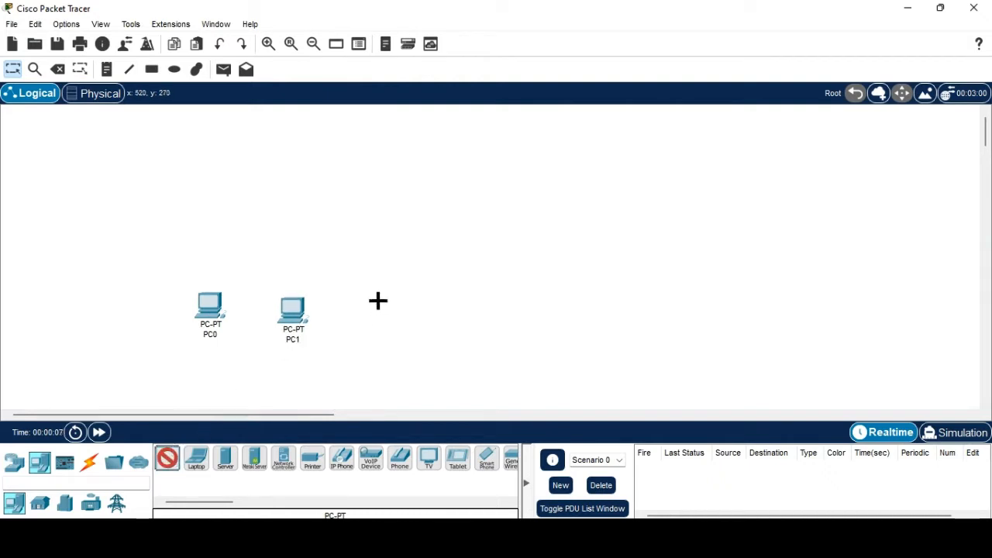
{"action": "left_click", "coordinate": [378, 301]}
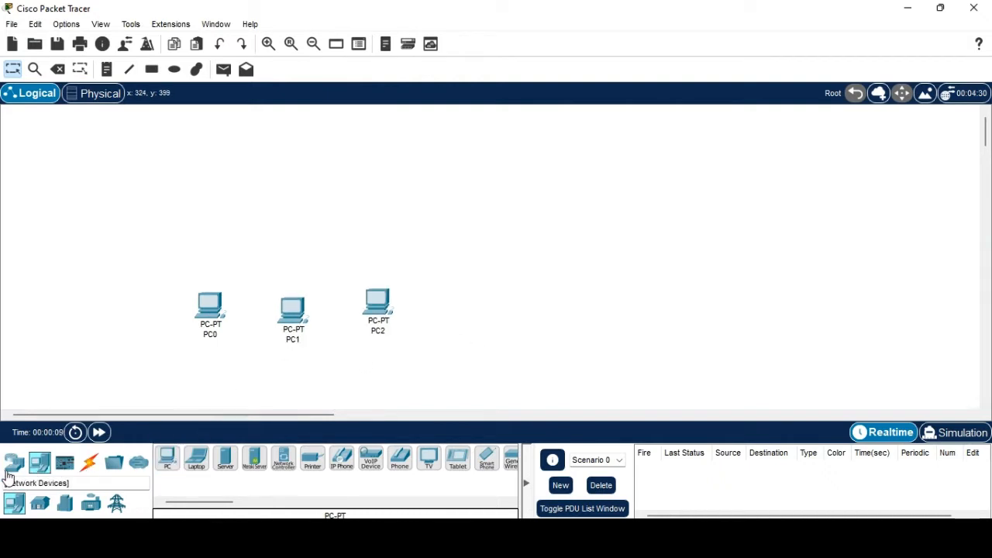
{"action": "left_click", "coordinate": [13, 462]}
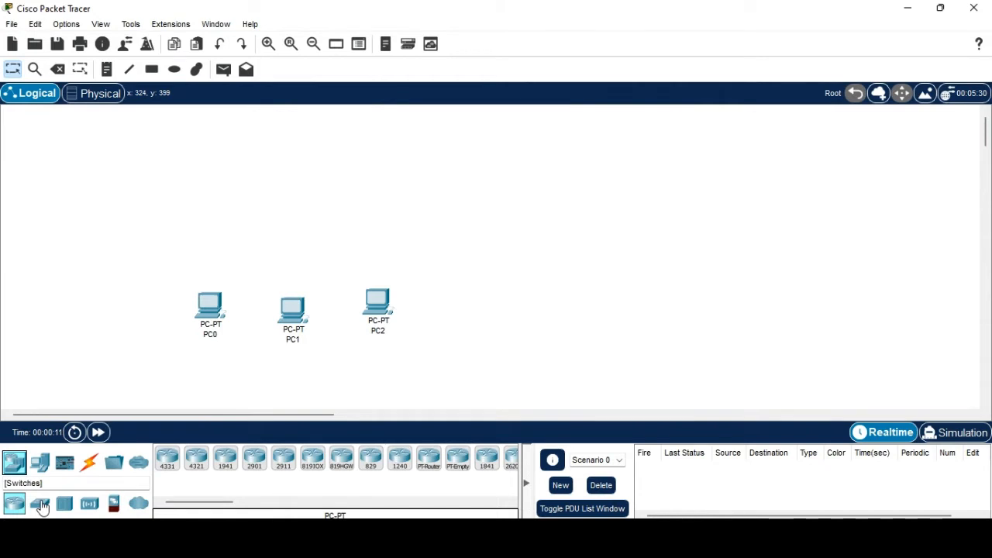
{"action": "left_click", "coordinate": [41, 504]}
{"action": "left_click", "coordinate": [168, 459]}
{"action": "left_click", "coordinate": [284, 200]}
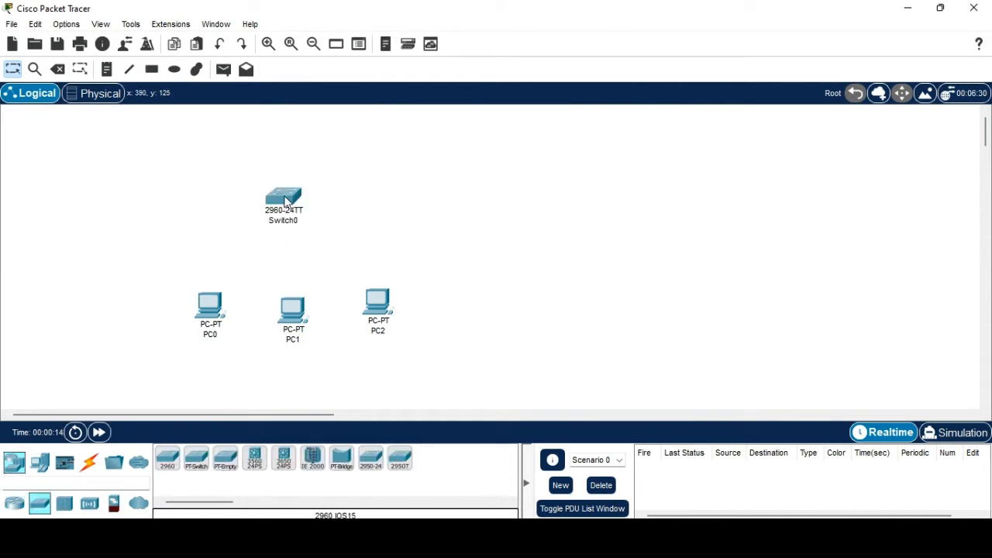
Cable PC0, PC1 and PC2 each to Switch0 using automatic connection type.
{"action": "left_click", "coordinate": [90, 462]}
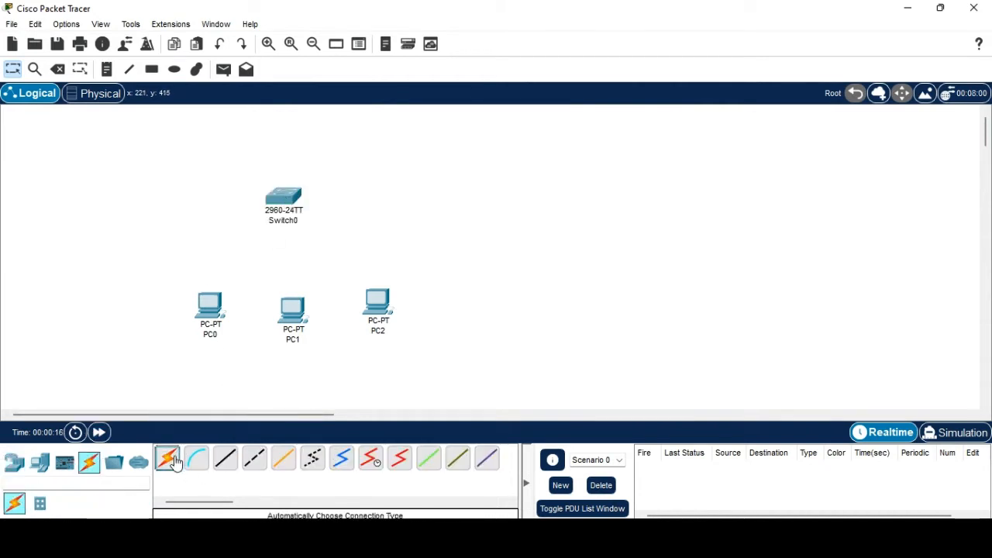
{"action": "left_click", "coordinate": [167, 459]}
{"action": "left_click", "coordinate": [210, 304]}
{"action": "left_click", "coordinate": [281, 202]}
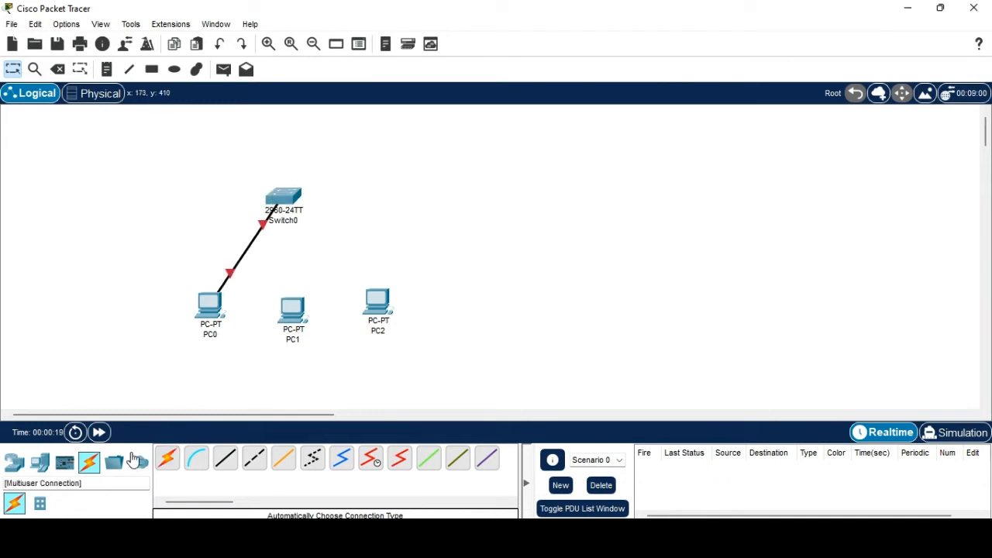
{"action": "left_click", "coordinate": [168, 459]}
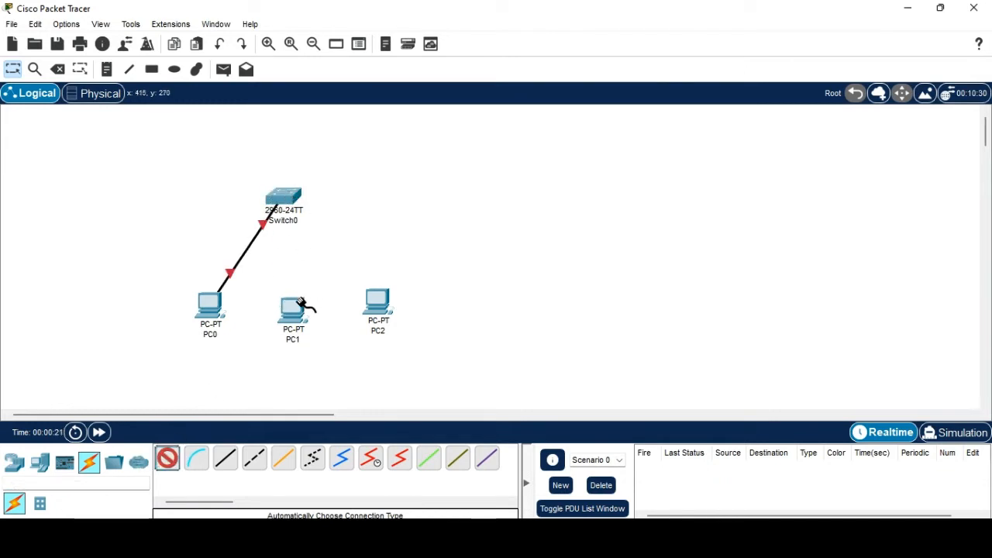
{"action": "left_click", "coordinate": [301, 304]}
{"action": "left_click", "coordinate": [283, 199]}
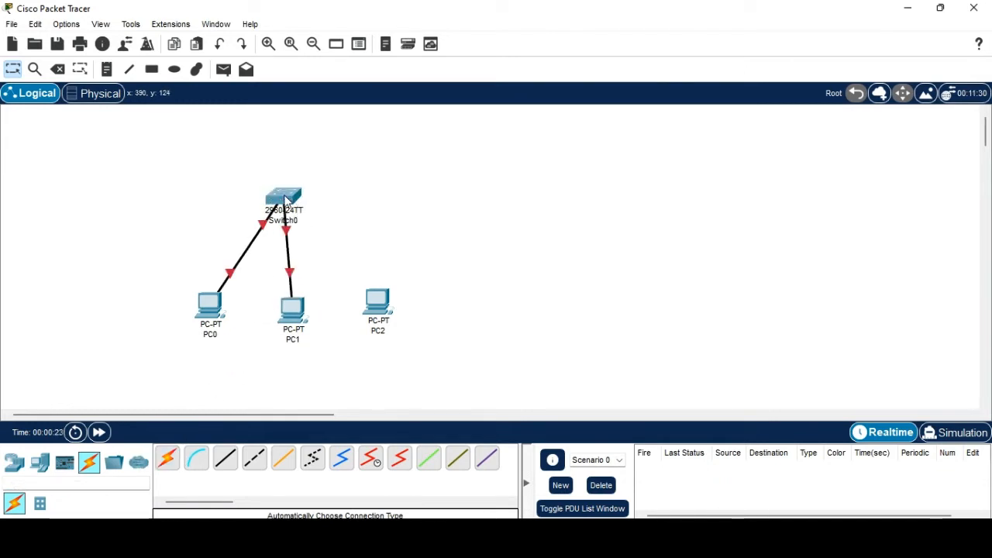
{"action": "left_click", "coordinate": [167, 459]}
{"action": "left_click", "coordinate": [377, 302]}
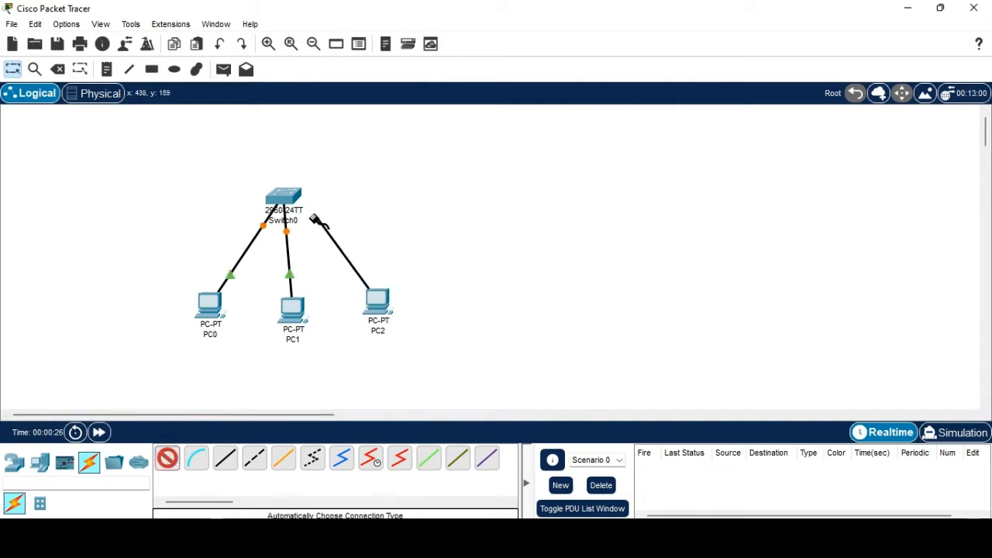
{"action": "left_click", "coordinate": [288, 197]}
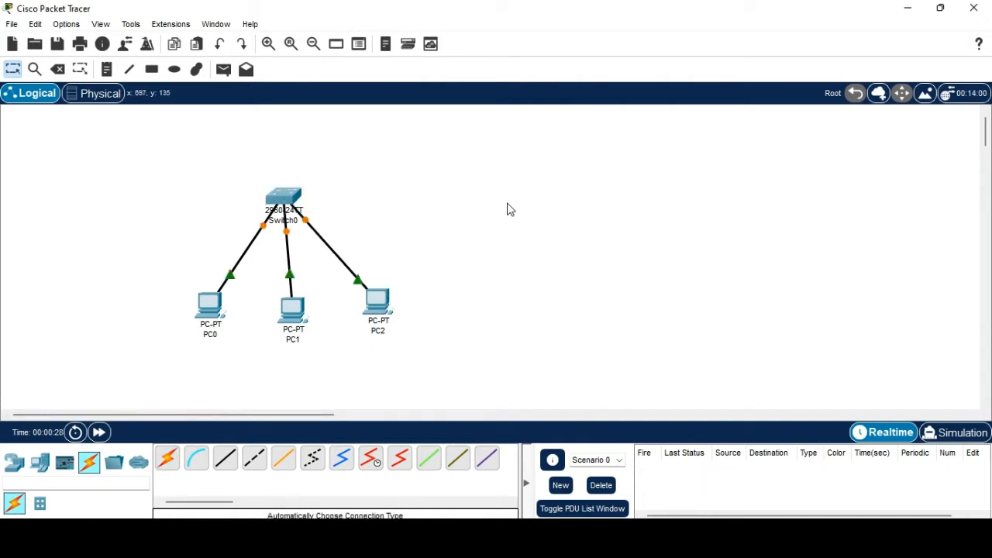
{"action": "left_click", "coordinate": [215, 320]}
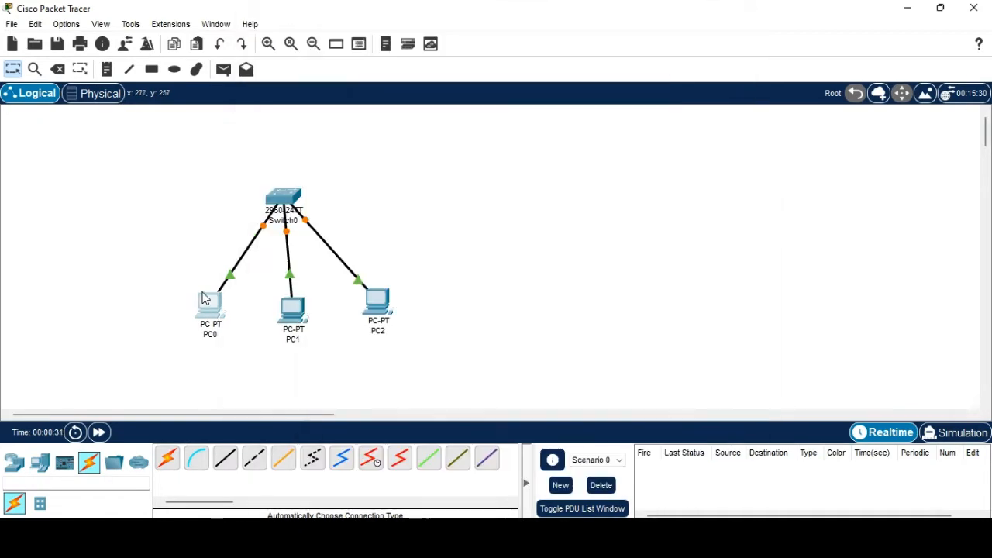
Give PC0 the static IPv4 address 192.168.1.1.
{"action": "left_click", "coordinate": [208, 304]}
{"action": "left_click", "coordinate": [327, 47]}
{"action": "left_click", "coordinate": [358, 43]}
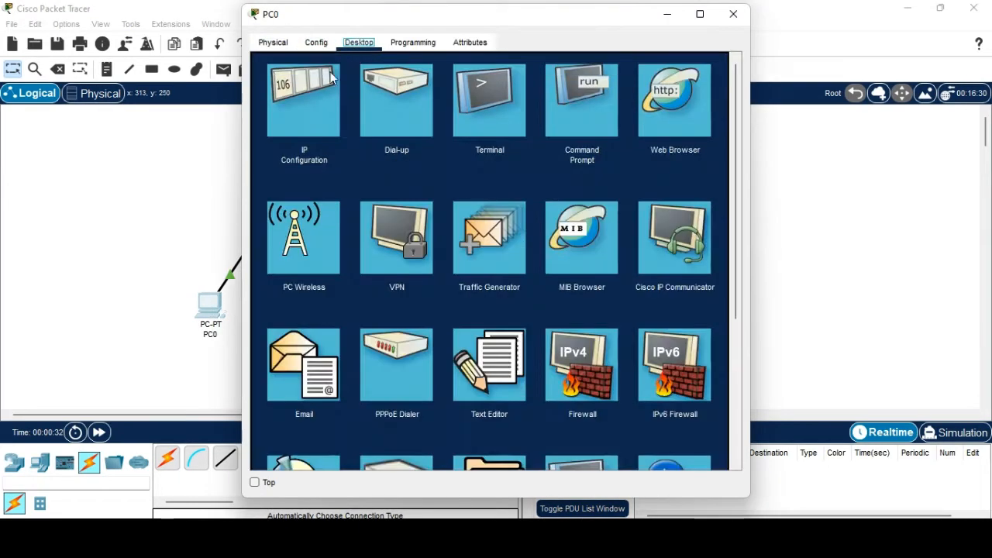
{"action": "left_click", "coordinate": [309, 133]}
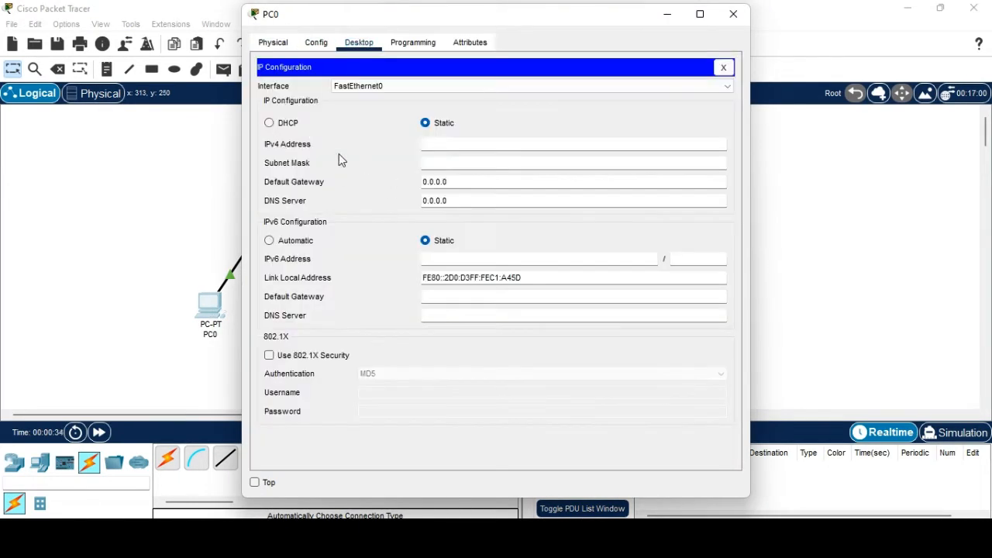
{"action": "left_click", "coordinate": [446, 144]}
{"action": "type", "text": "192"}
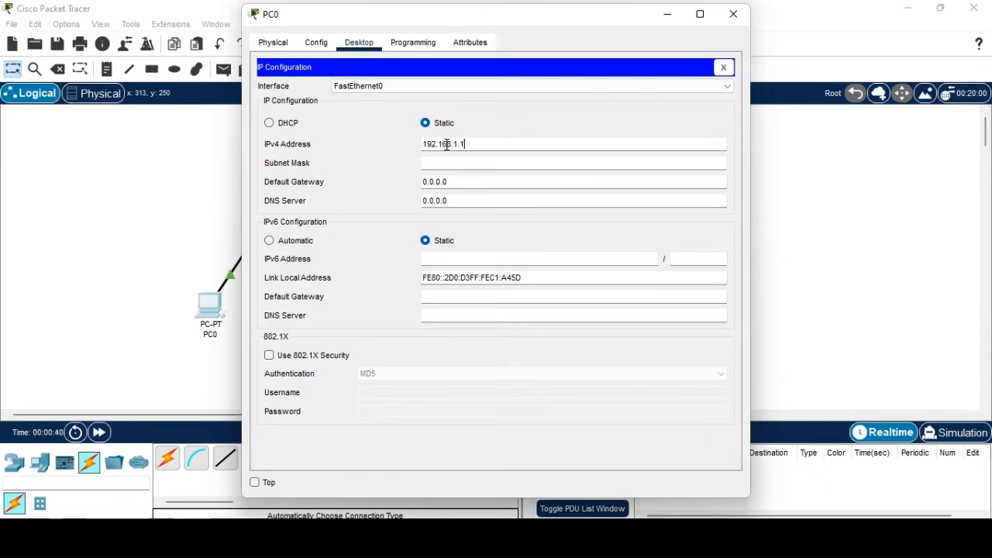
{"action": "type", "text": ".168.1.1"}
{"action": "left_click", "coordinate": [730, 16]}
Give PC1 the static IPv4 address 192.168.1.2.
{"action": "left_click", "coordinate": [290, 308]}
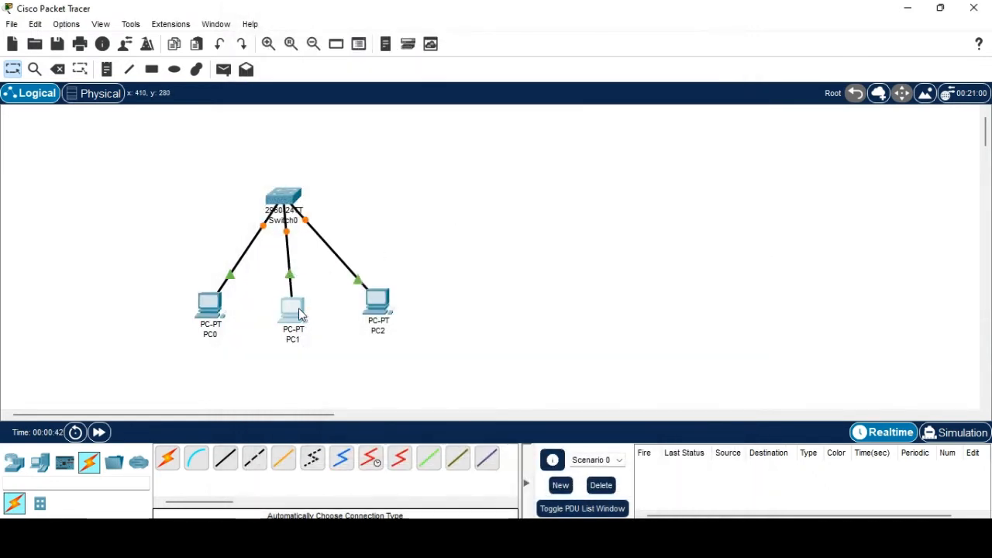
{"action": "left_click", "coordinate": [359, 42]}
{"action": "left_click", "coordinate": [317, 84]}
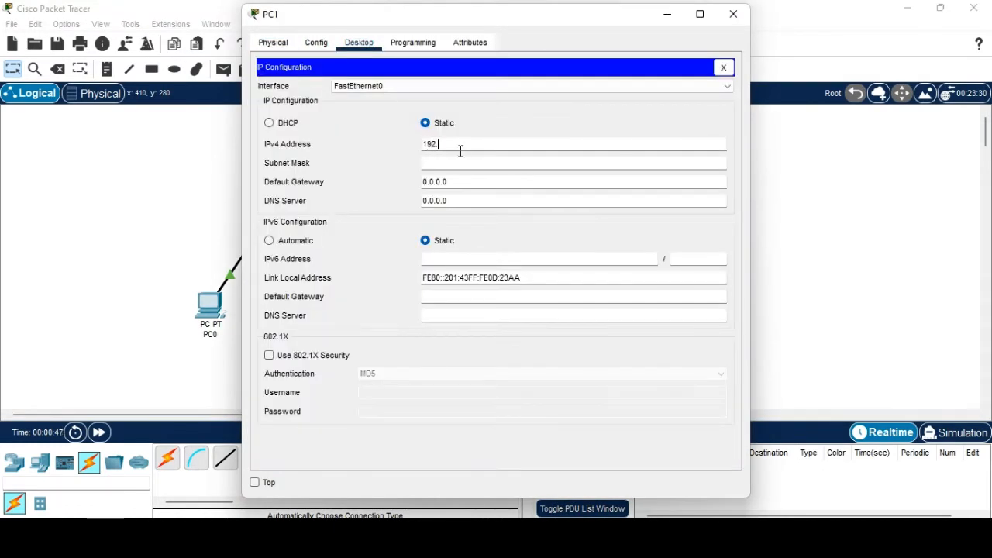
{"action": "left_click", "coordinate": [460, 151]}
{"action": "type", "text": "192.168.1.2"}
{"action": "left_click", "coordinate": [733, 14]}
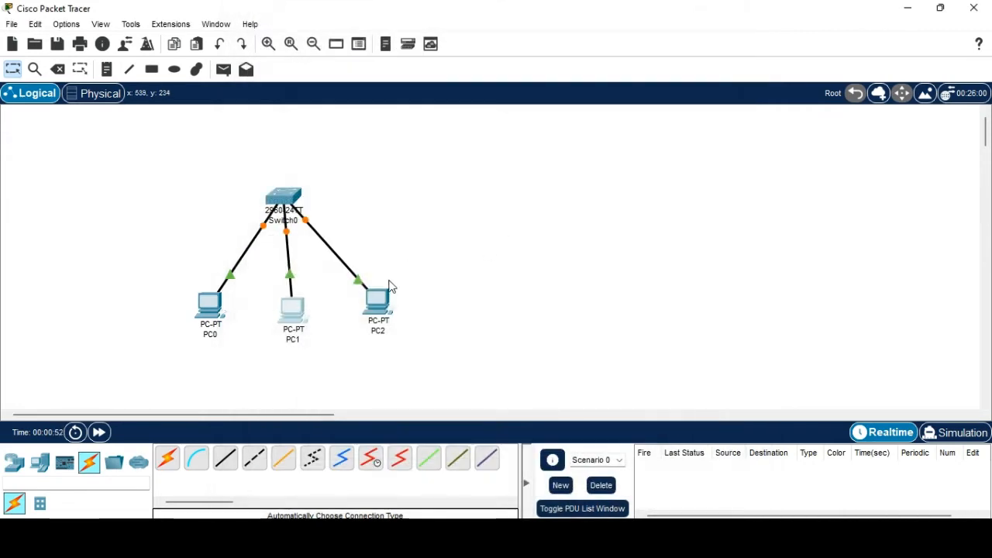
Give PC2 the static IPv4 address 192.168.1.3.
{"action": "left_click", "coordinate": [376, 312]}
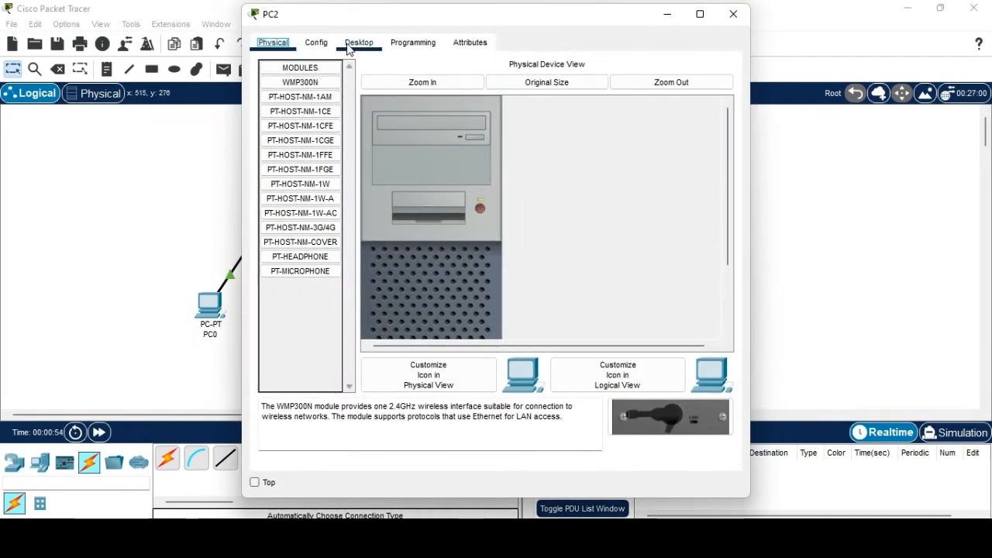
{"action": "left_click", "coordinate": [357, 43]}
{"action": "left_click", "coordinate": [310, 113]}
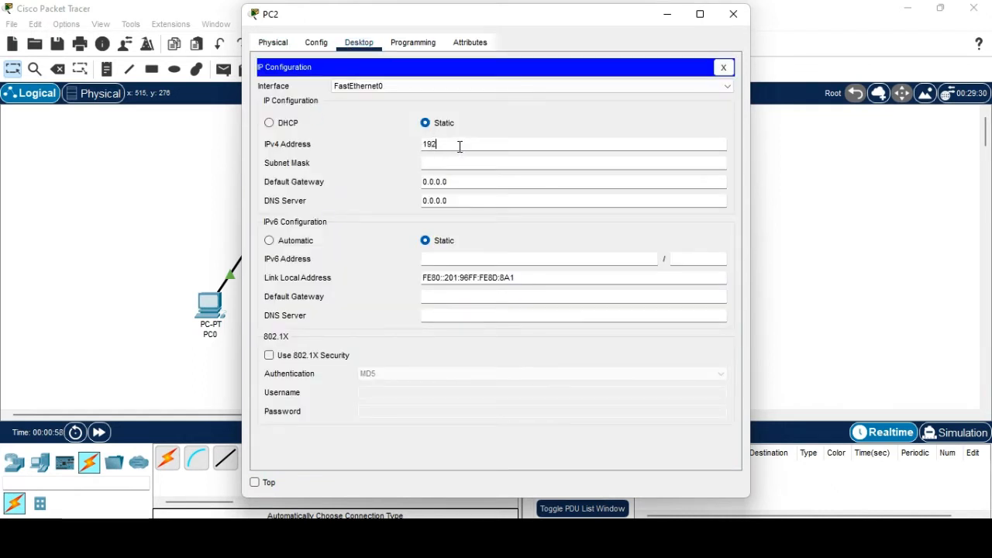
{"action": "left_click", "coordinate": [459, 146]}
{"action": "type", "text": "192.168.1.3"}
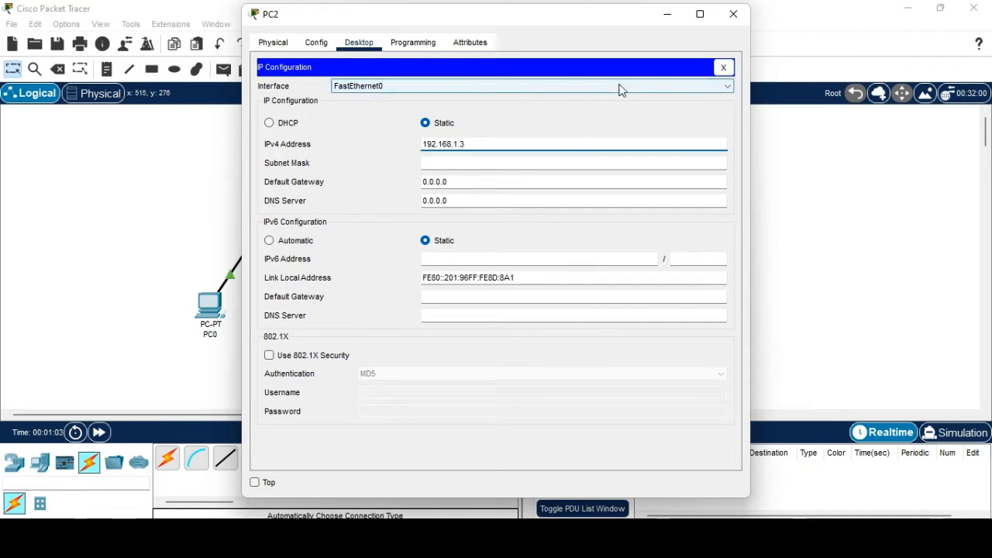
{"action": "left_click", "coordinate": [733, 13]}
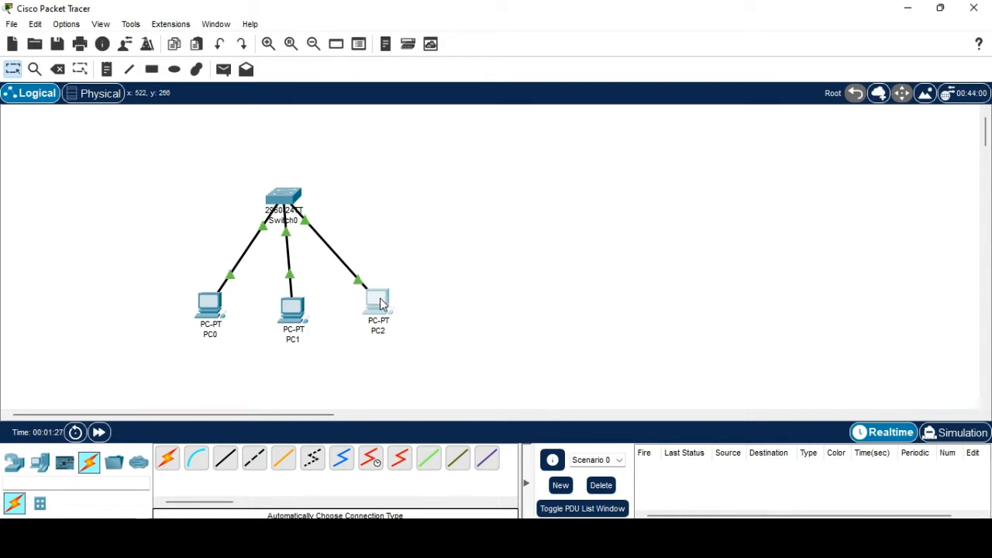
Run 'ping 192.168.1.3' from PC0's Command Prompt.
{"action": "left_click", "coordinate": [208, 305]}
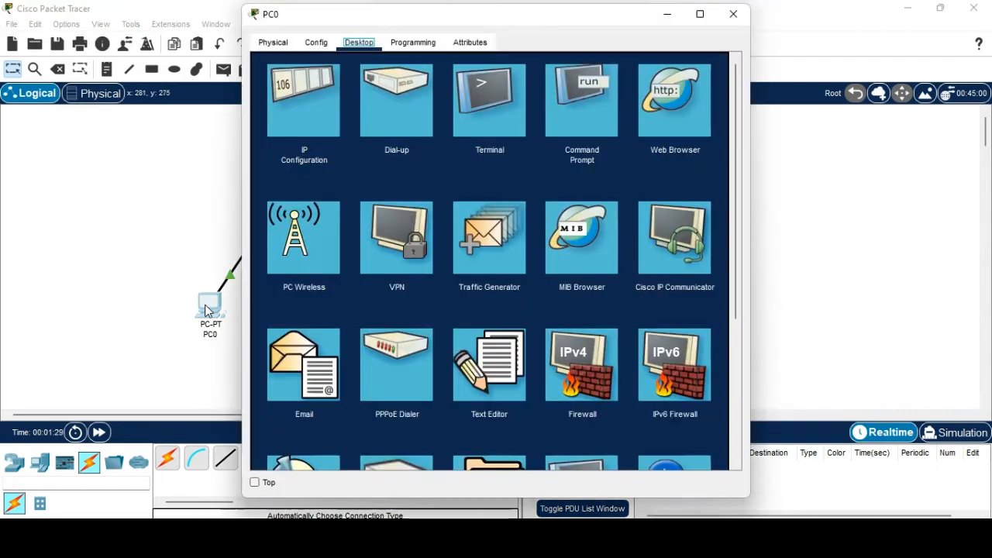
{"action": "left_click", "coordinate": [577, 126]}
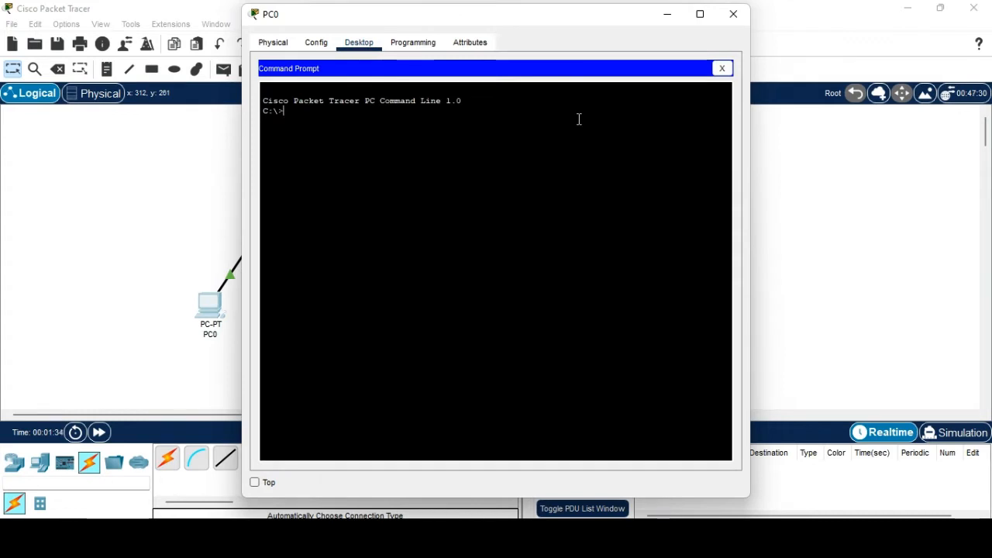
{"action": "type", "text": "ping"}
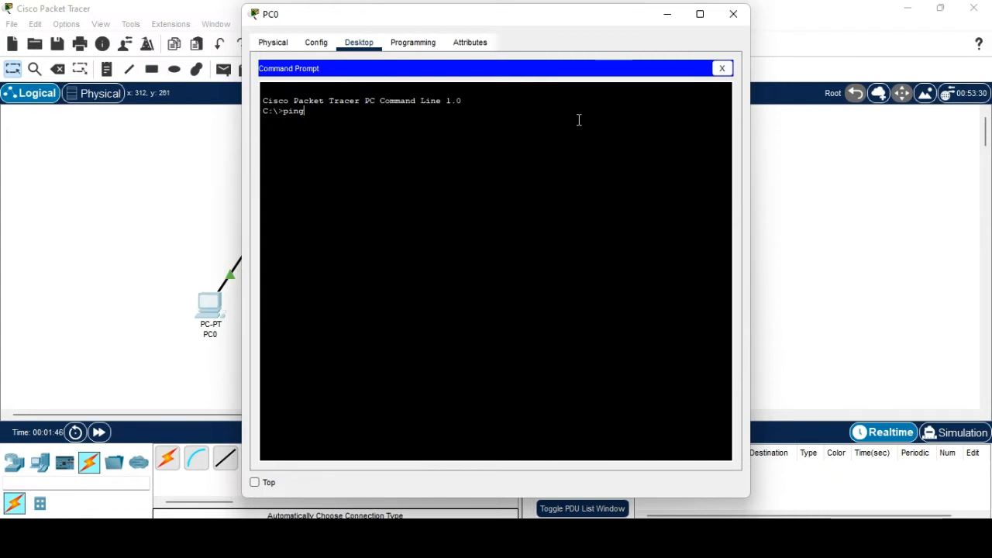
{"action": "type", "text": "192.168.1.3"}
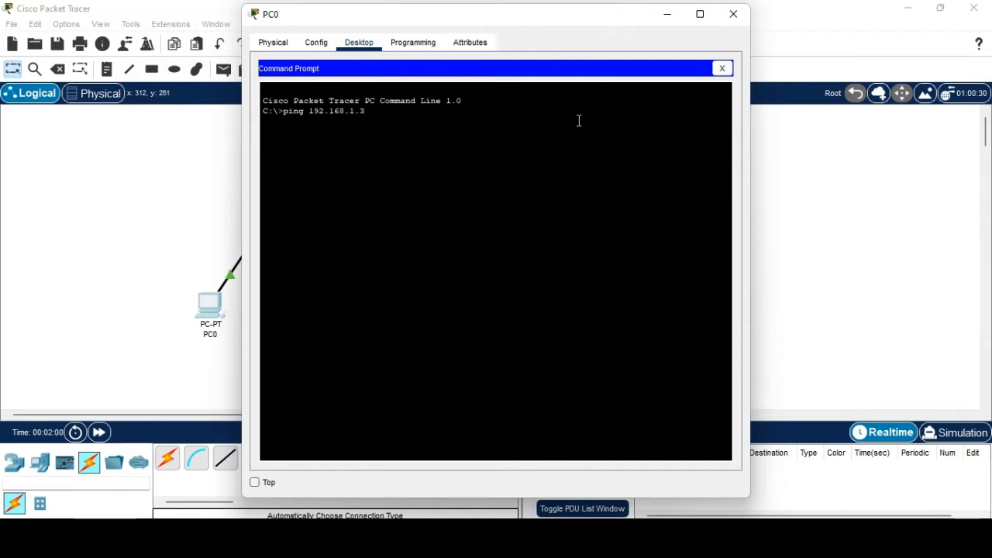
{"action": "key", "text": "Return"}
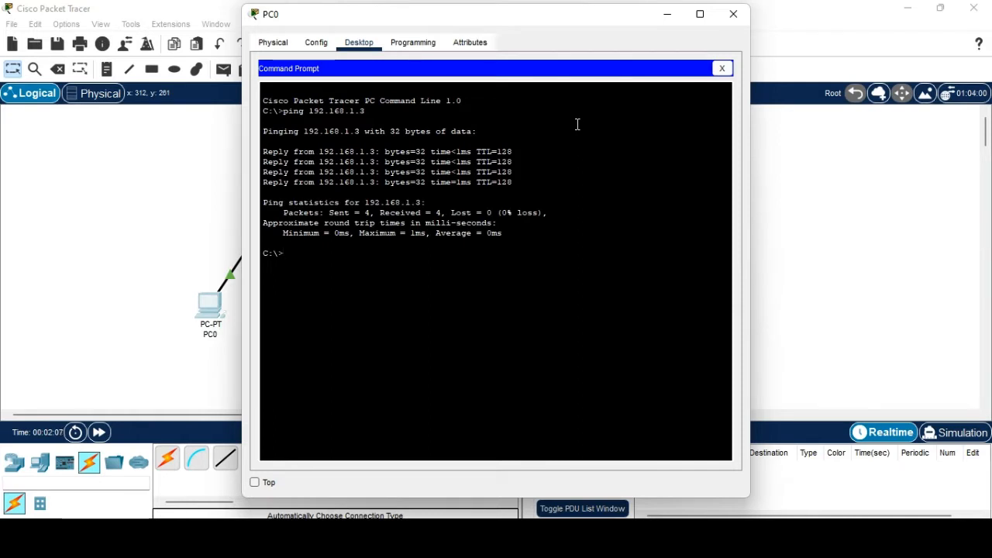
Add a simple PDU from PC0 to PC2 and play it in Simulation mode until it succeeds.
{"action": "left_click", "coordinate": [726, 24]}
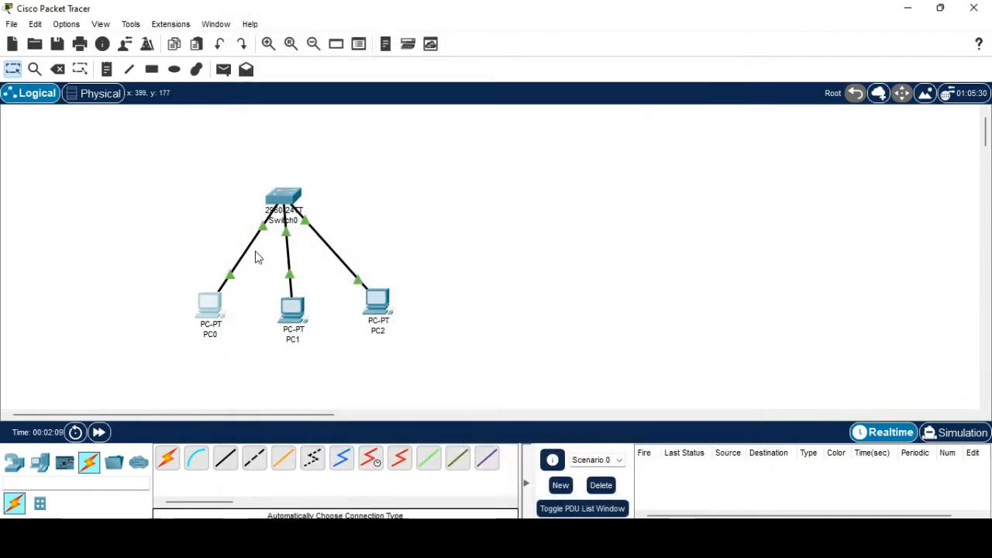
{"action": "left_click", "coordinate": [224, 76]}
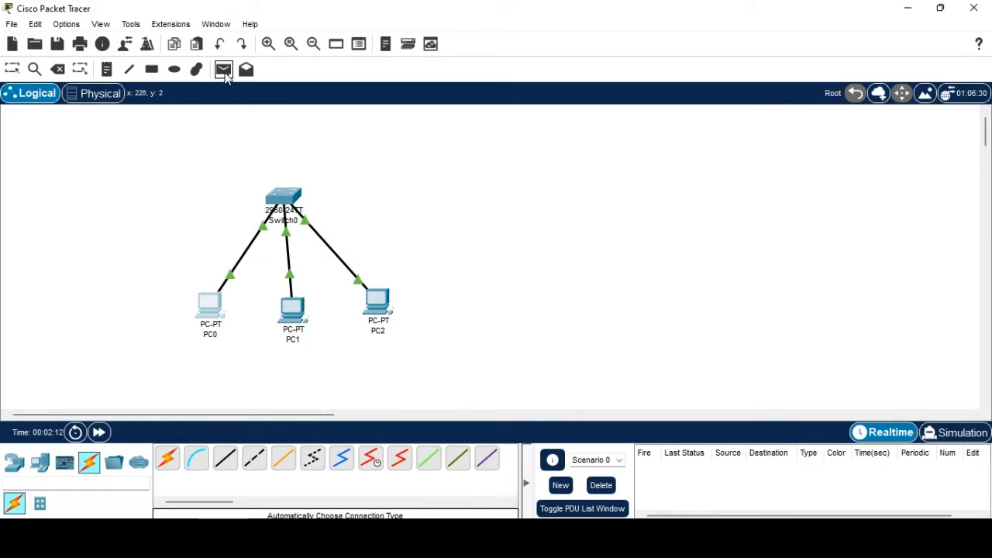
{"action": "left_click", "coordinate": [203, 302]}
{"action": "left_click", "coordinate": [368, 300]}
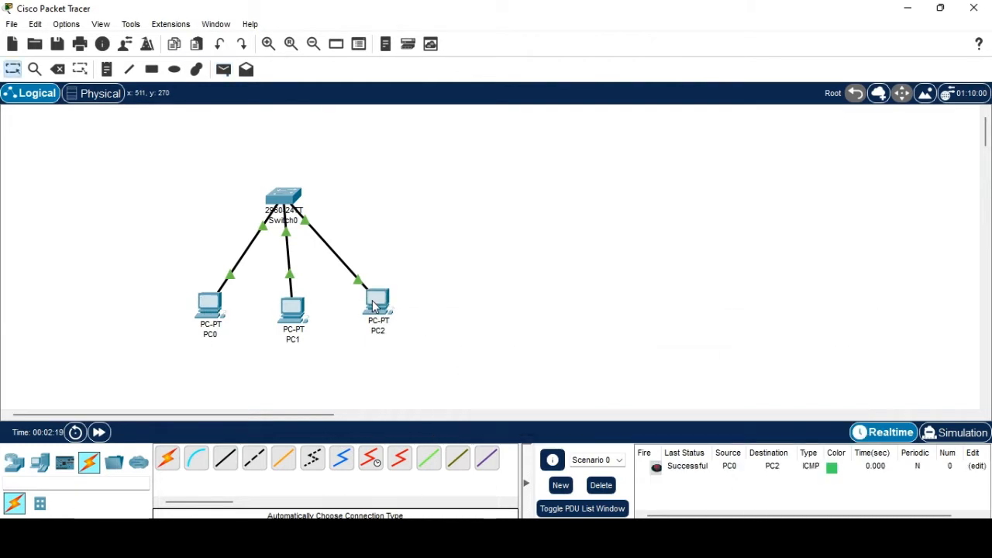
{"action": "left_click", "coordinate": [951, 432]}
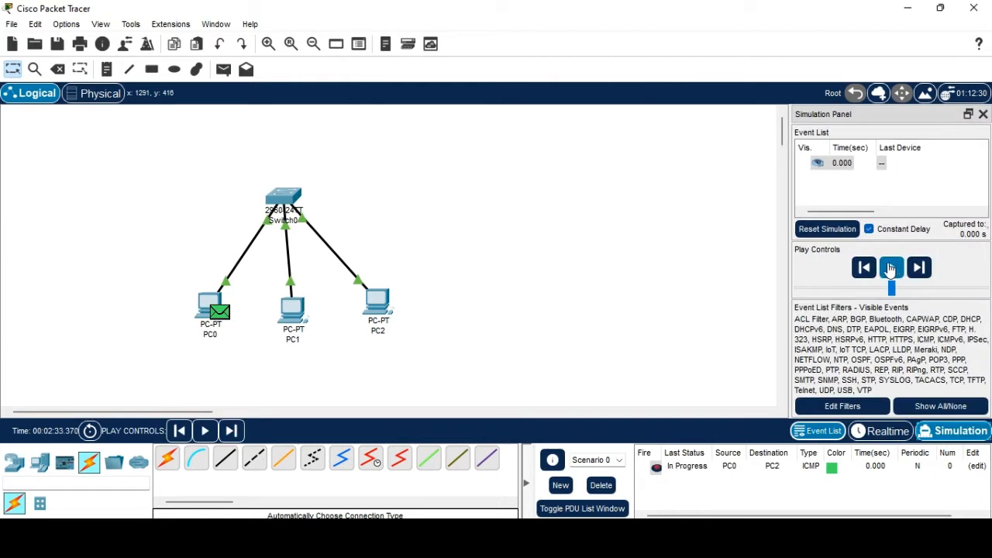
{"action": "left_click", "coordinate": [891, 268]}
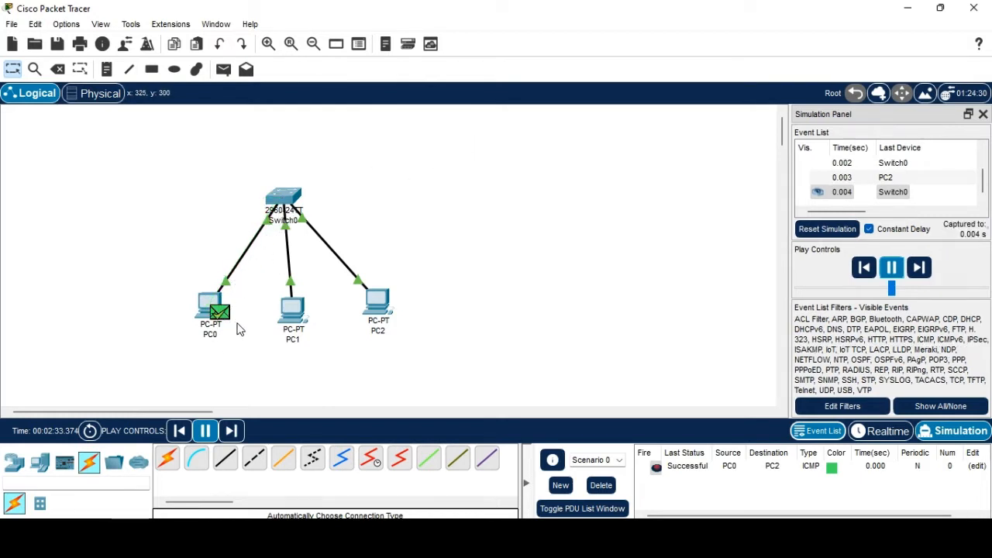
{"action": "left_click", "coordinate": [892, 272]}
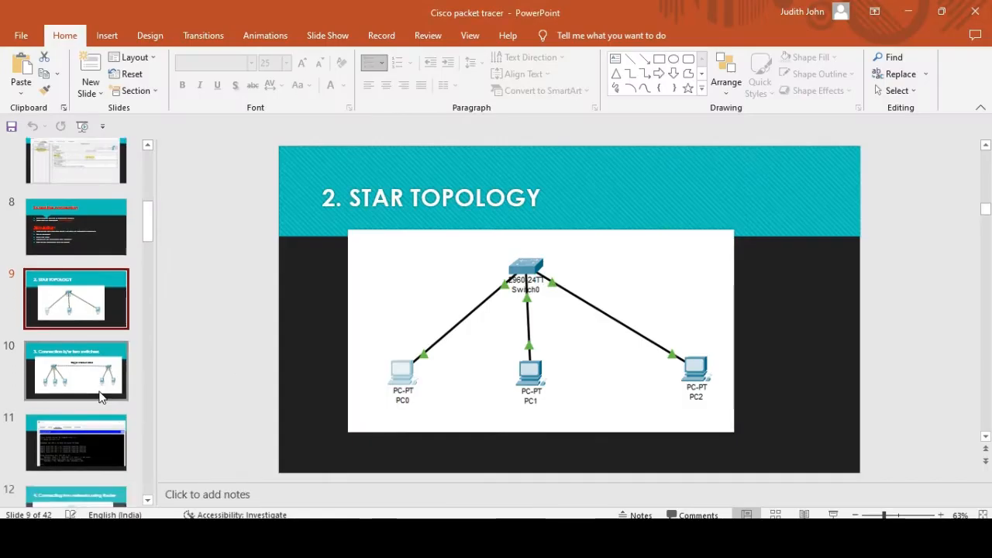
View slide 10, '3. Connection b/w two switches', and select its network diagram picture.
{"action": "left_click", "coordinate": [99, 396]}
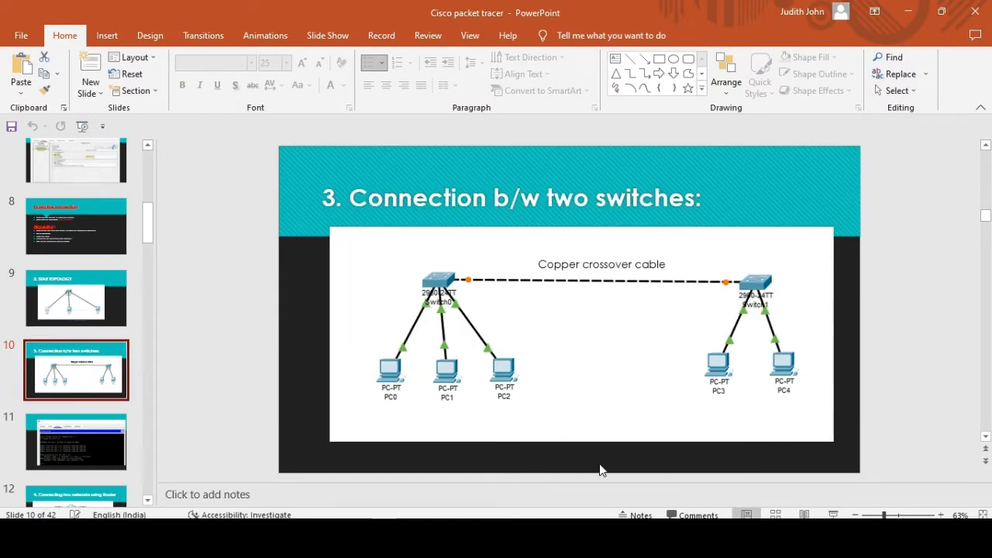
{"action": "mouse_move", "coordinate": [704, 542]}
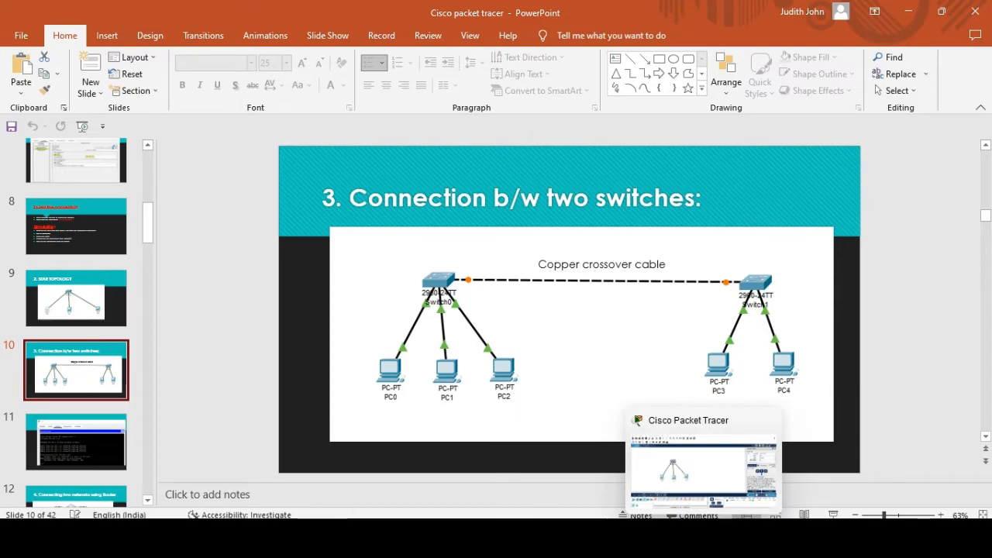
{"action": "left_click", "coordinate": [703, 469]}
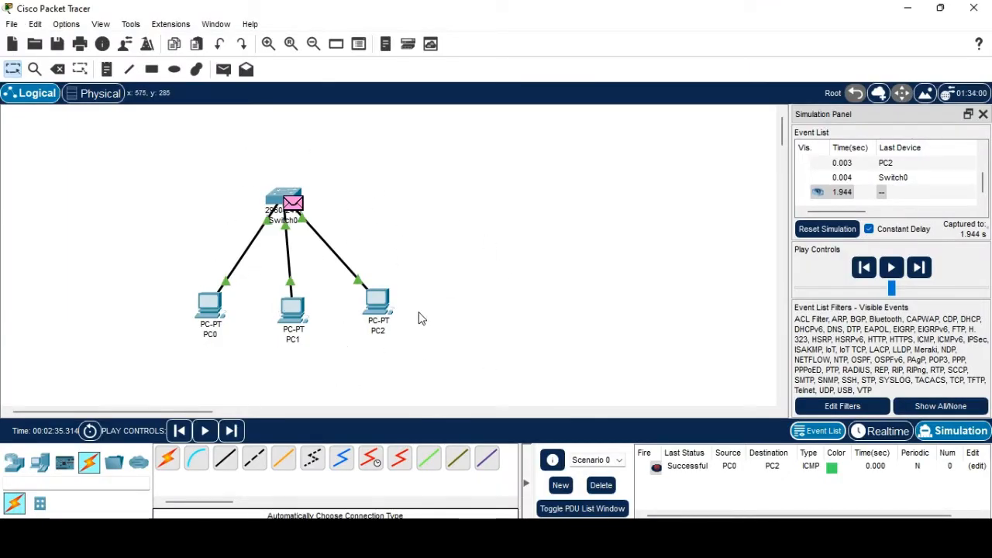
{"action": "key", "text": "alt+Tab"}
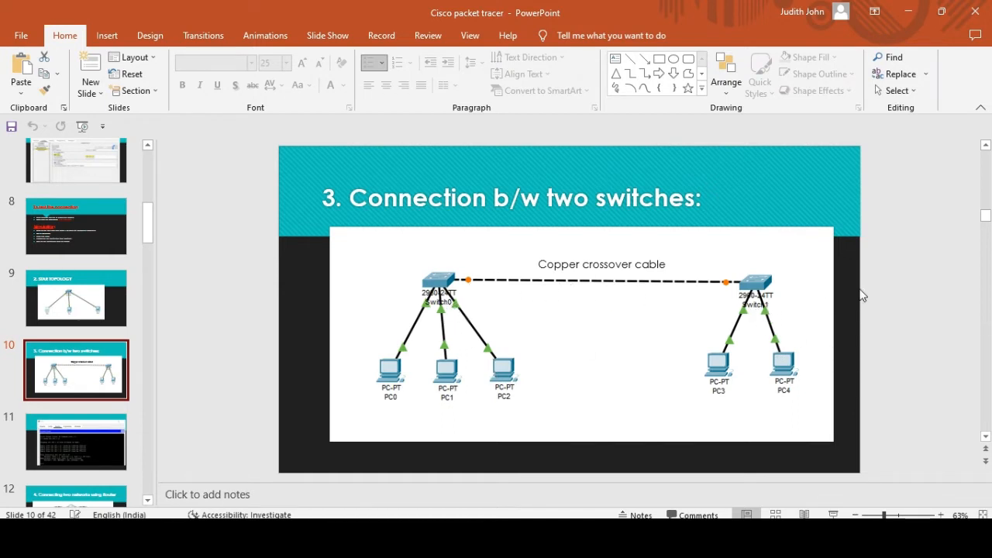
{"action": "left_click", "coordinate": [631, 283]}
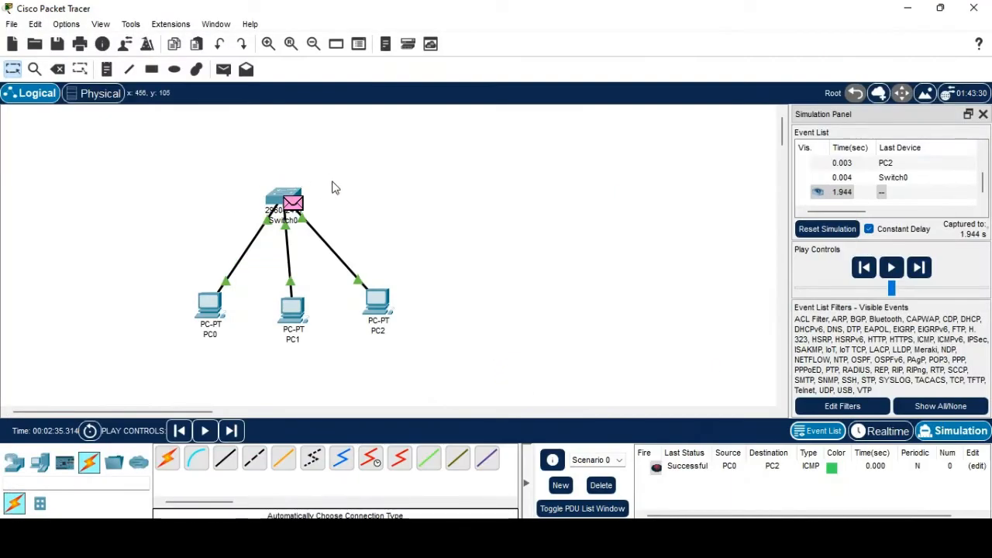
Move Switch0 and its three PCs further left and delete the test packet scenario.
{"action": "left_click_drag", "start_coordinate": [154, 175], "coordinate": [448, 389]}
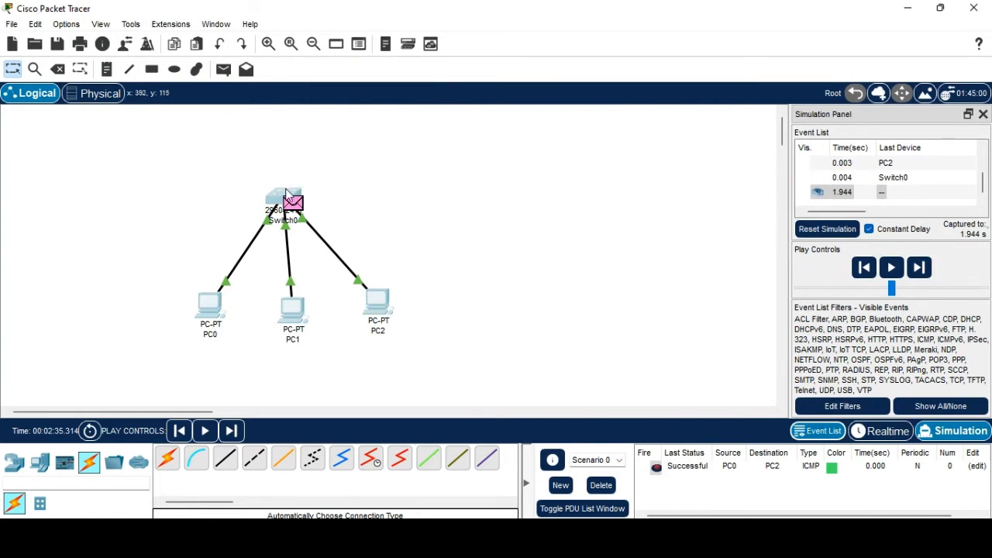
{"action": "left_click_drag", "start_coordinate": [286, 194], "coordinate": [169, 190]}
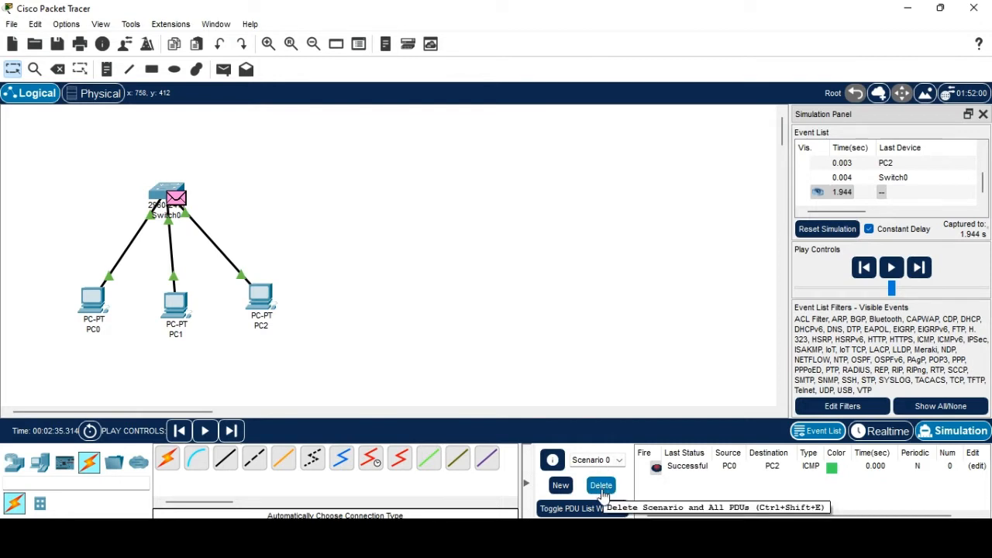
{"action": "left_click", "coordinate": [602, 486]}
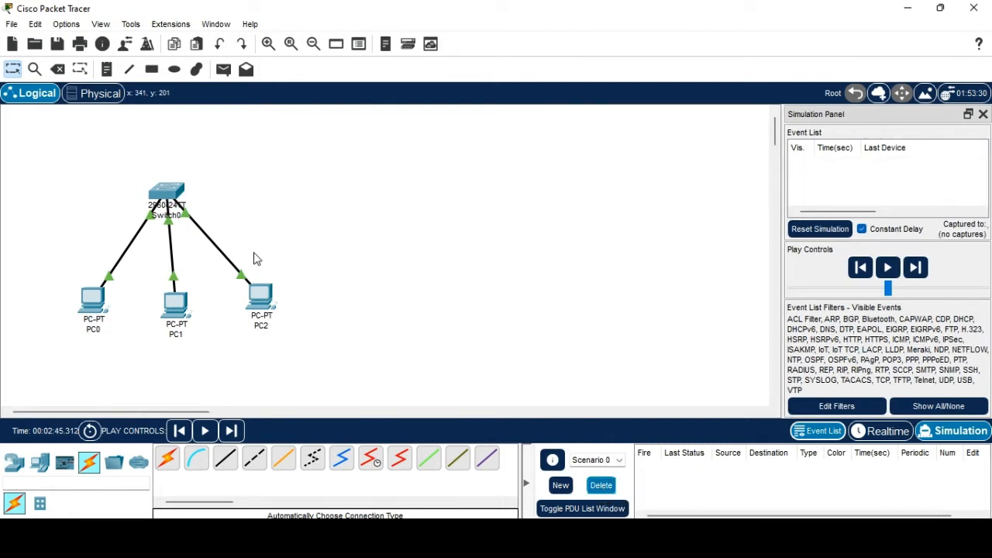
Place two new PCs, PC3 and PC4, and pick the 2960 switch model.
{"action": "left_click", "coordinate": [14, 462]}
{"action": "left_click", "coordinate": [39, 462]}
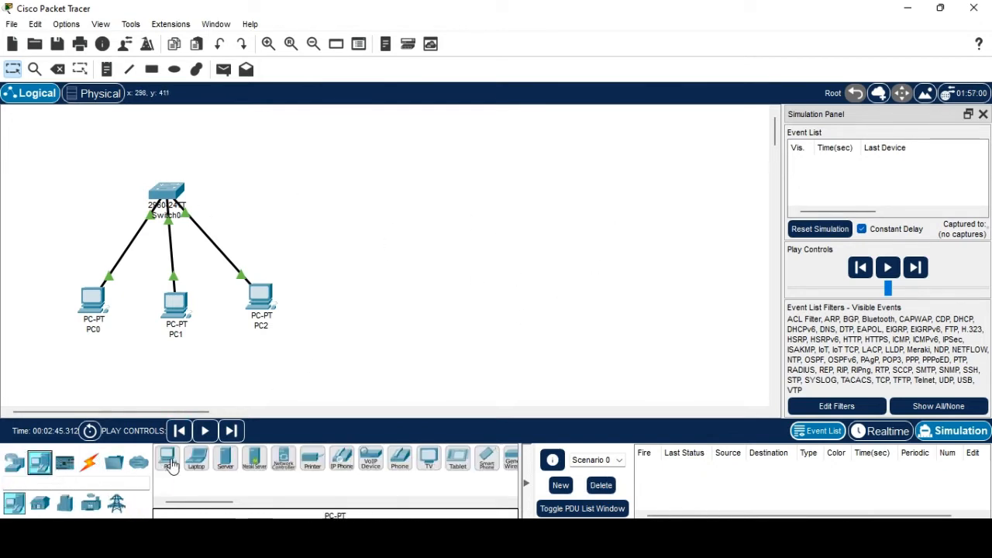
{"action": "left_click", "coordinate": [167, 458]}
{"action": "left_click", "coordinate": [436, 312]}
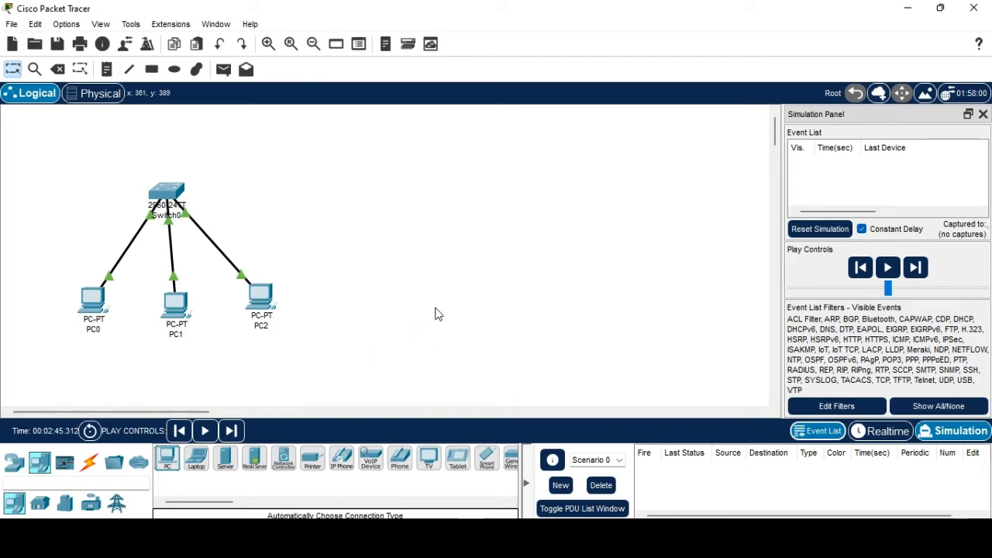
{"action": "left_click", "coordinate": [168, 459]}
{"action": "left_click", "coordinate": [533, 312]}
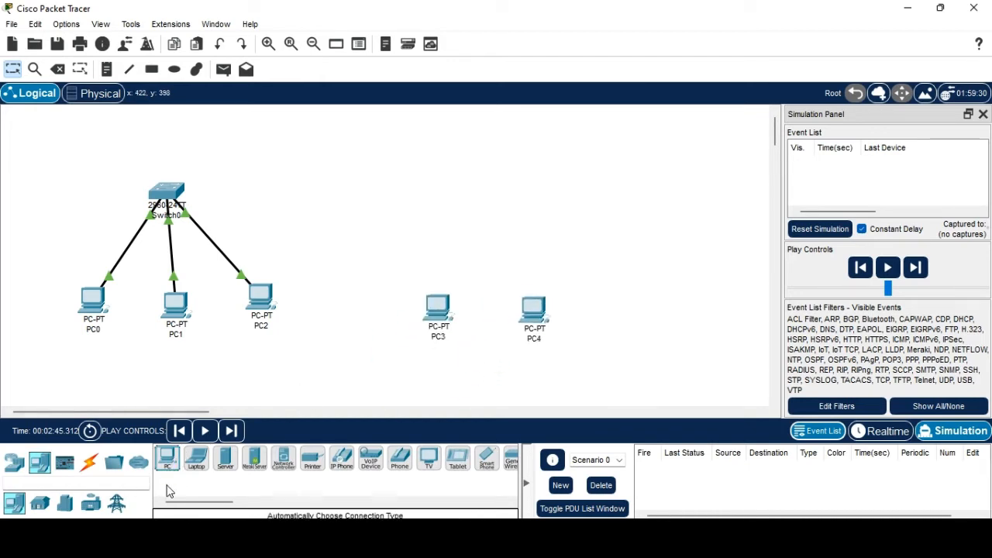
{"action": "left_click", "coordinate": [14, 462]}
{"action": "left_click", "coordinate": [39, 504]}
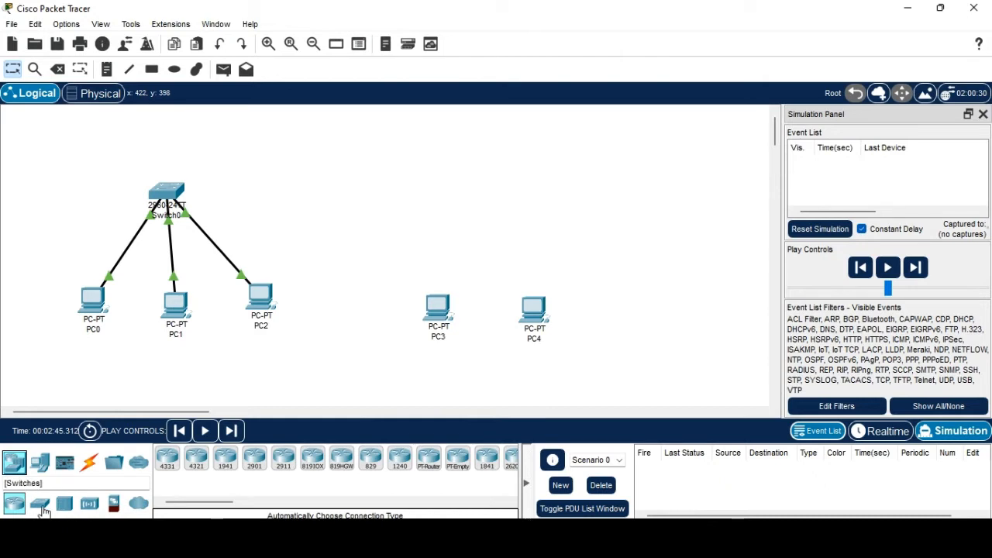
{"action": "left_click", "coordinate": [168, 459]}
Place Switch1 above PC3 and PC4 and cable both PCs to it automatically.
{"action": "left_click", "coordinate": [500, 208]}
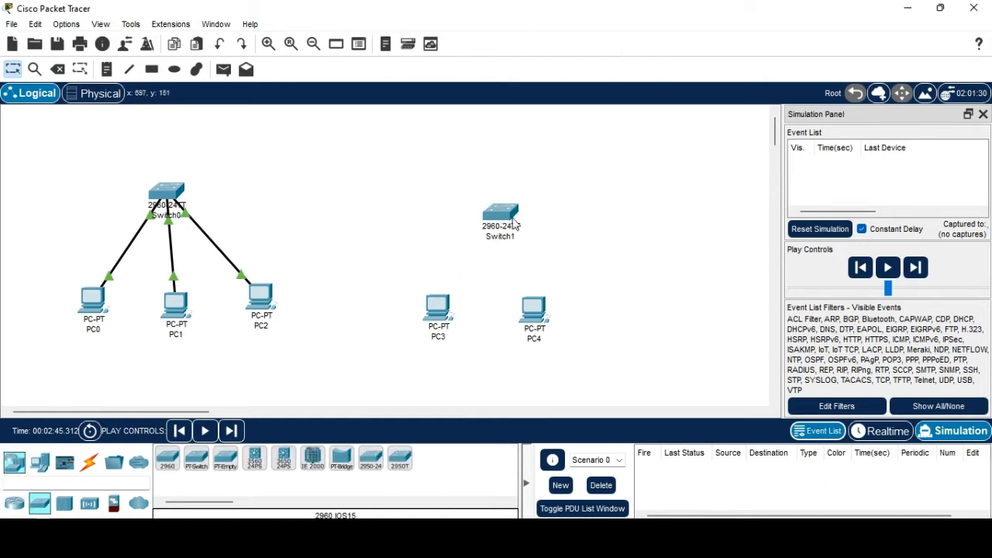
{"action": "left_click", "coordinate": [89, 462]}
{"action": "left_click", "coordinate": [167, 459]}
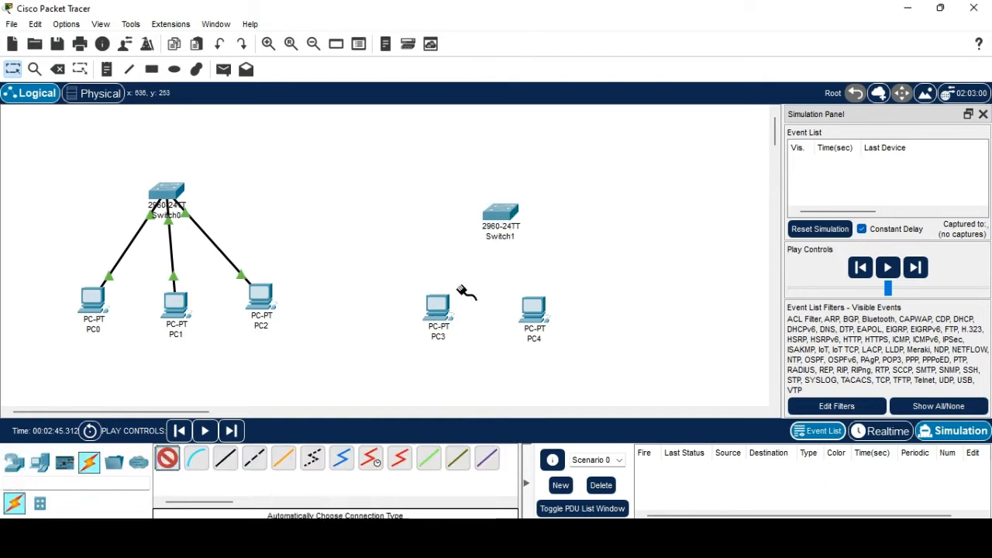
{"action": "left_click", "coordinate": [438, 302]}
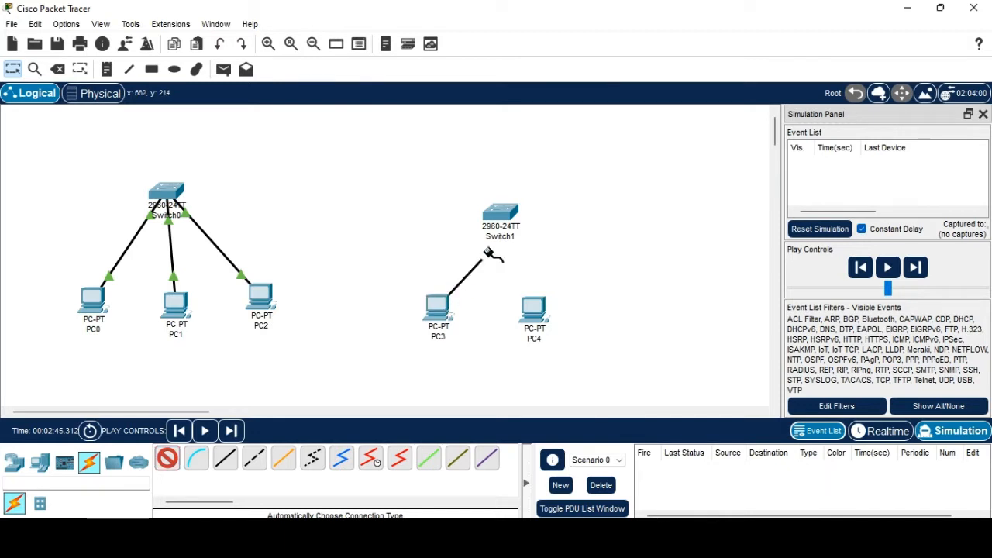
{"action": "left_click", "coordinate": [491, 218]}
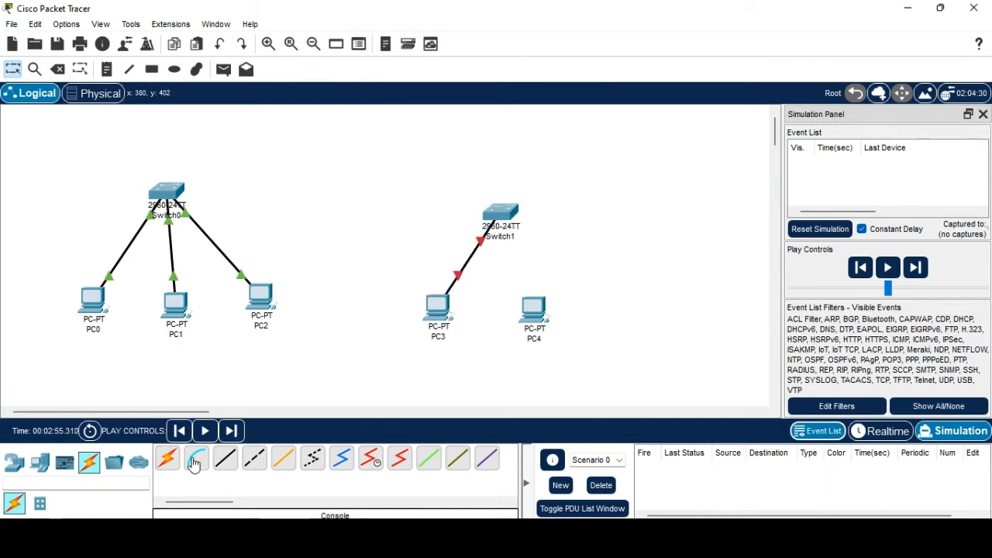
{"action": "left_click", "coordinate": [533, 310]}
{"action": "left_click", "coordinate": [504, 214]}
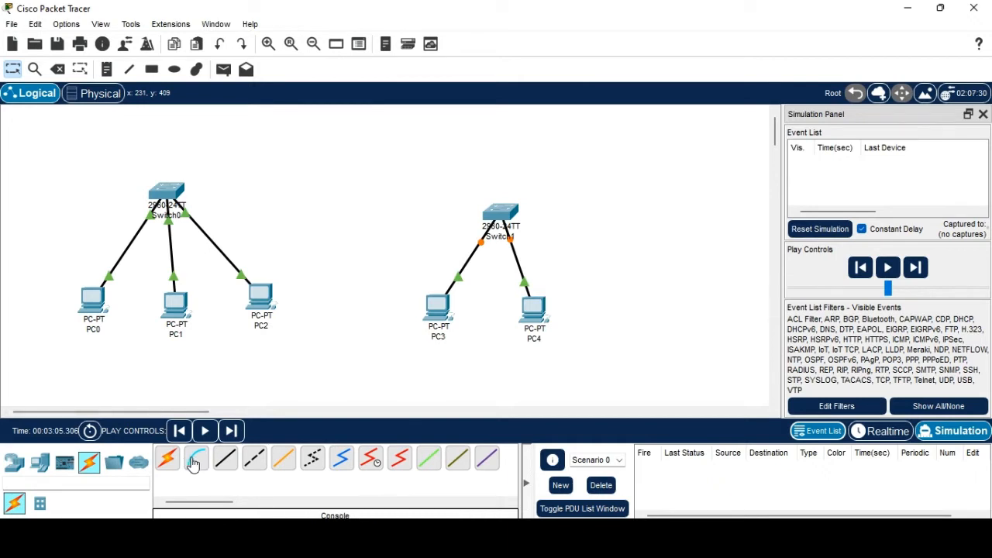
Connect Switch0's GigabitEthernet0/1 to Switch1's Gigabit port with a crossover cable and level the link.
{"action": "left_click", "coordinate": [254, 459]}
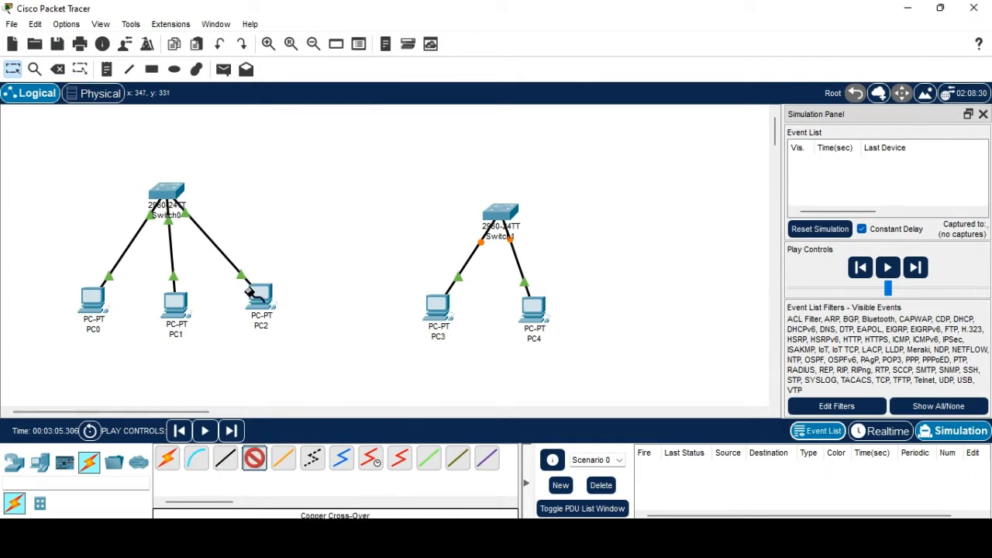
{"action": "left_click", "coordinate": [181, 189]}
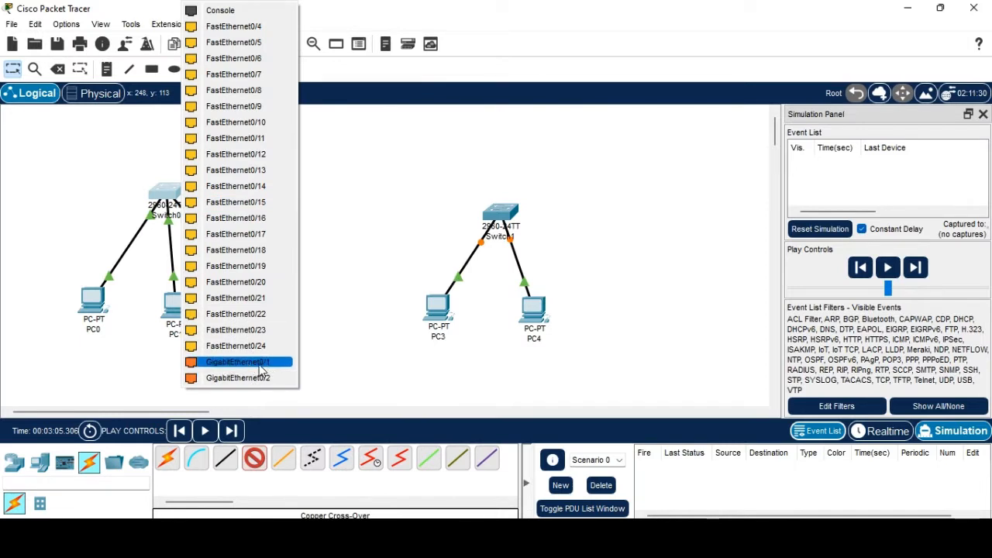
{"action": "left_click", "coordinate": [260, 370]}
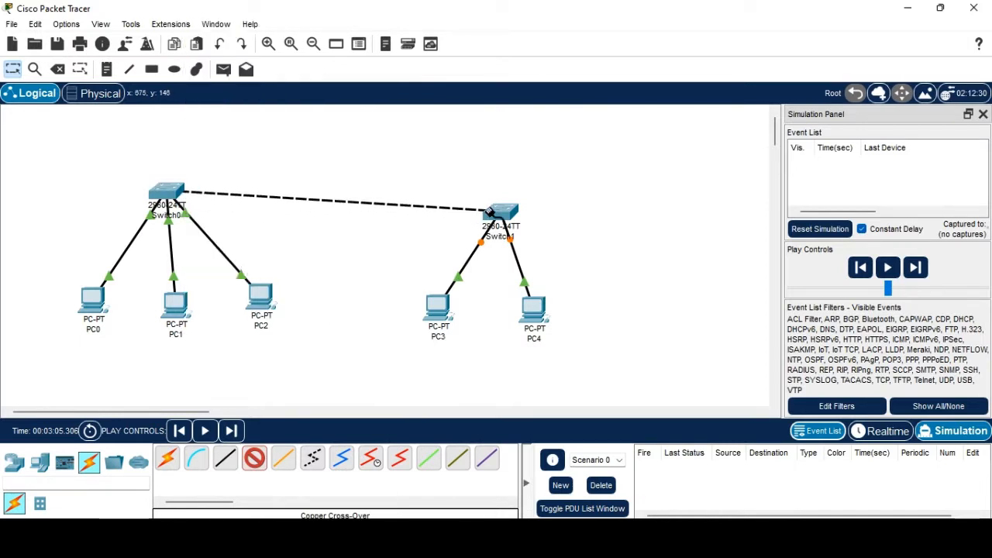
{"action": "left_click", "coordinate": [493, 215]}
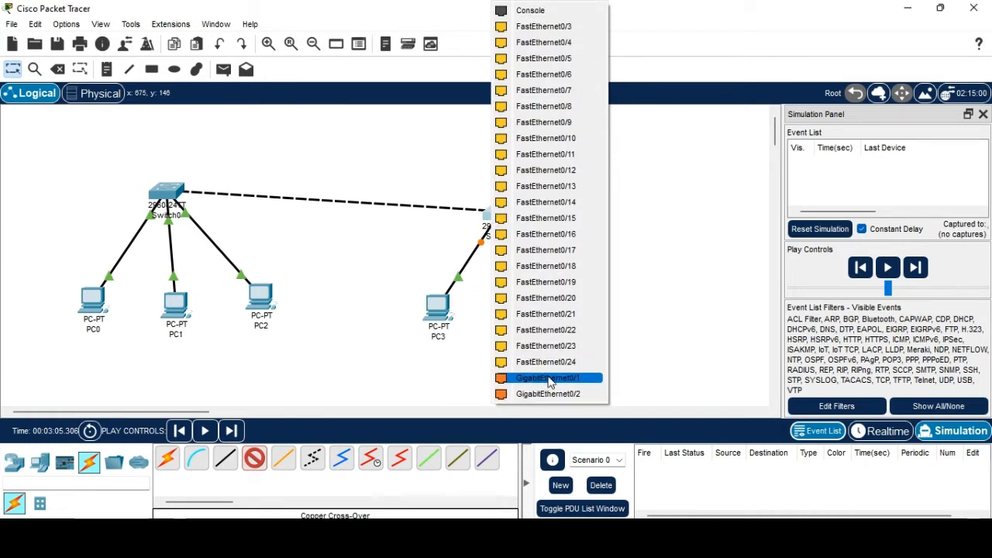
{"action": "left_click", "coordinate": [546, 394]}
{"action": "left_click_drag", "start_coordinate": [494, 219], "coordinate": [494, 197]}
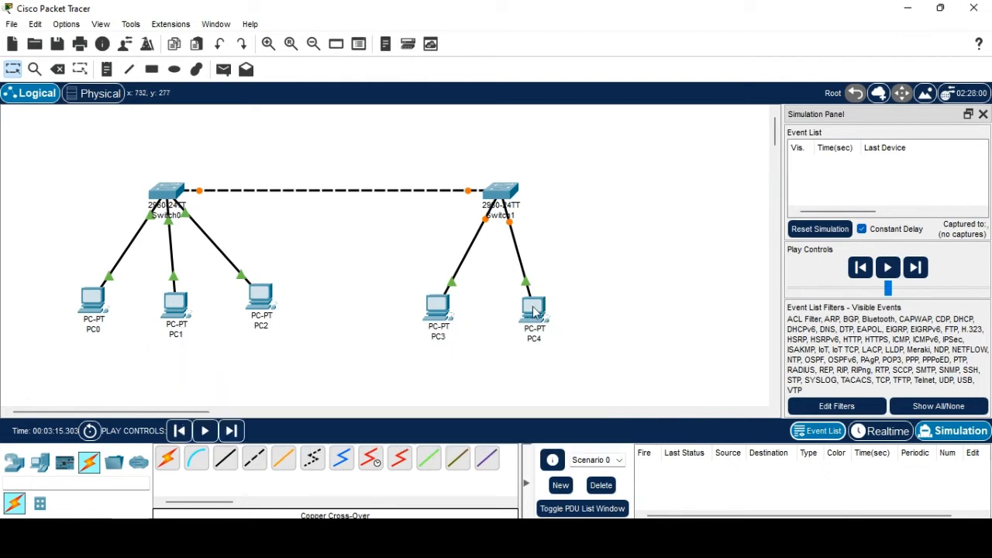
{"action": "mouse_move", "coordinate": [536, 313]}
{"action": "mouse_move", "coordinate": [445, 314]}
Give PC3 the static IPv4 address 172.168.1.1 in IP Configuration.
{"action": "mouse_move", "coordinate": [183, 312]}
{"action": "left_click", "coordinate": [437, 306]}
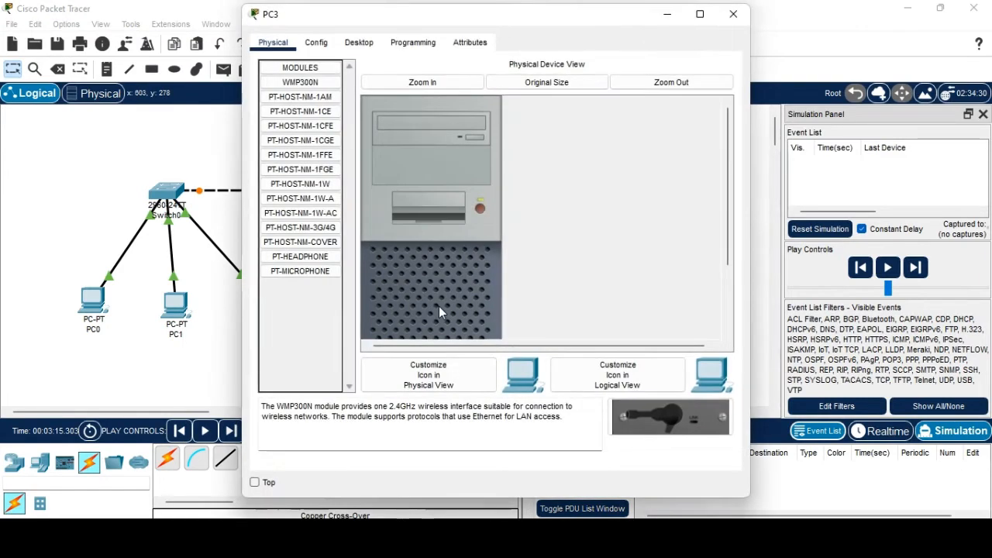
{"action": "left_click", "coordinate": [316, 43]}
{"action": "left_click", "coordinate": [359, 42]}
{"action": "left_click", "coordinate": [312, 121]}
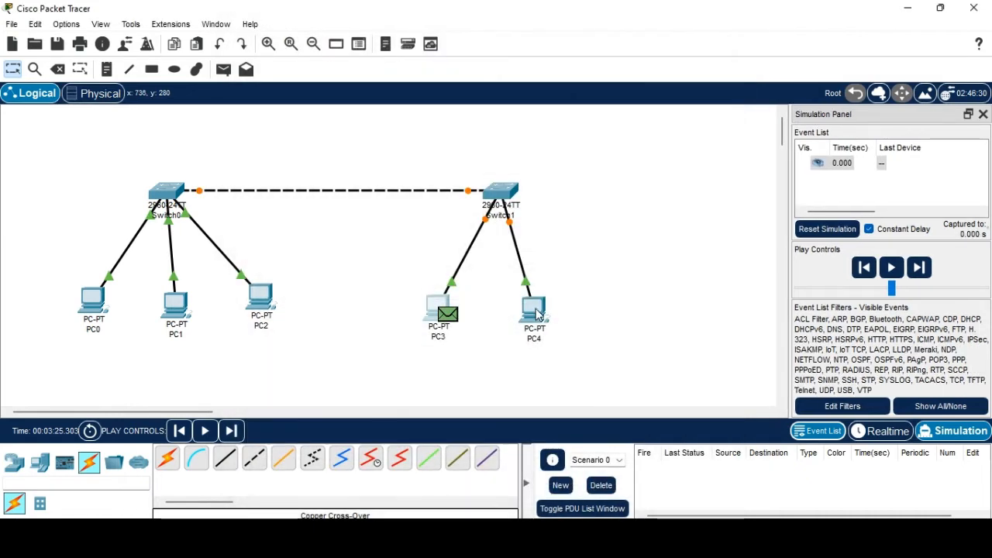
Give PC4 the static IPv4 address 172.168.1.2 and close its window.
{"action": "left_click", "coordinate": [537, 313]}
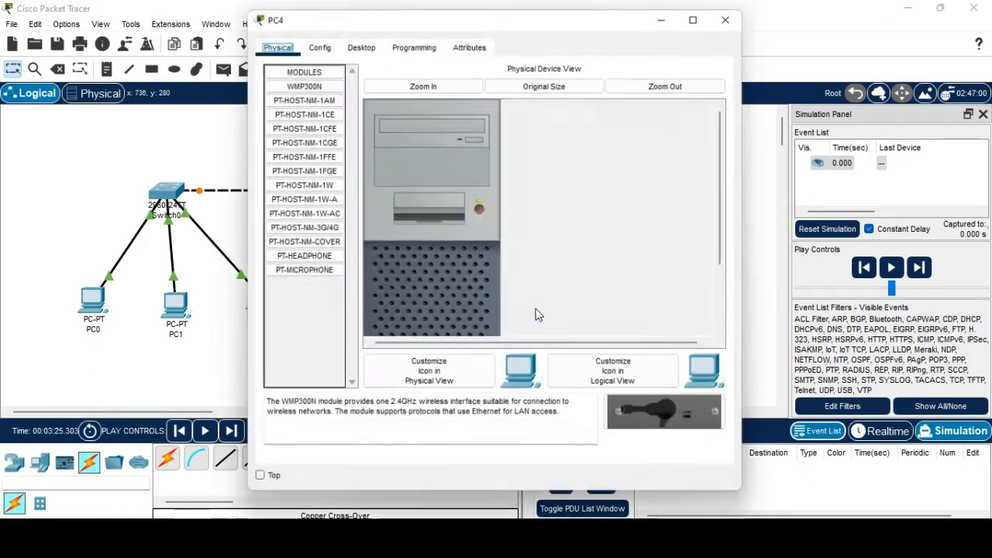
{"action": "left_click", "coordinate": [358, 42]}
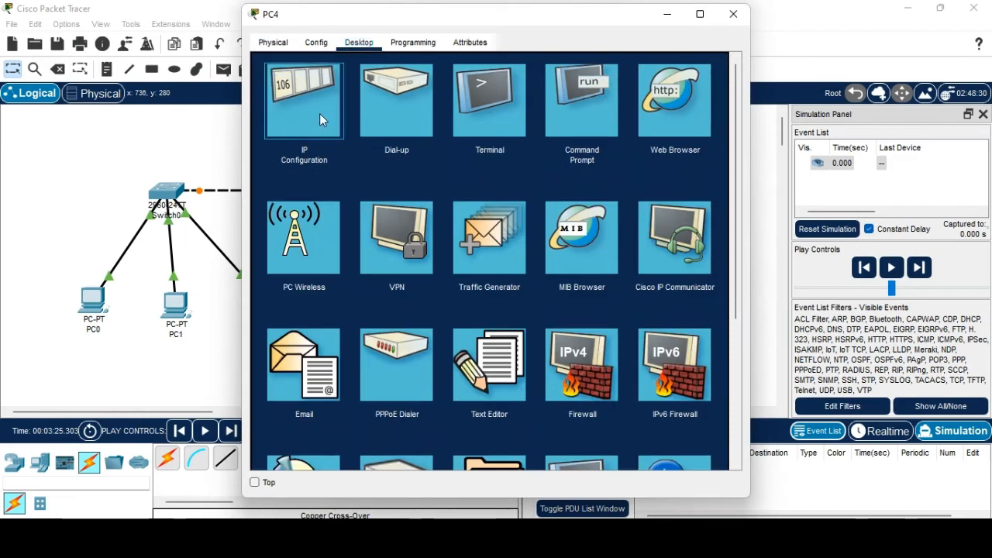
{"action": "left_click", "coordinate": [320, 113]}
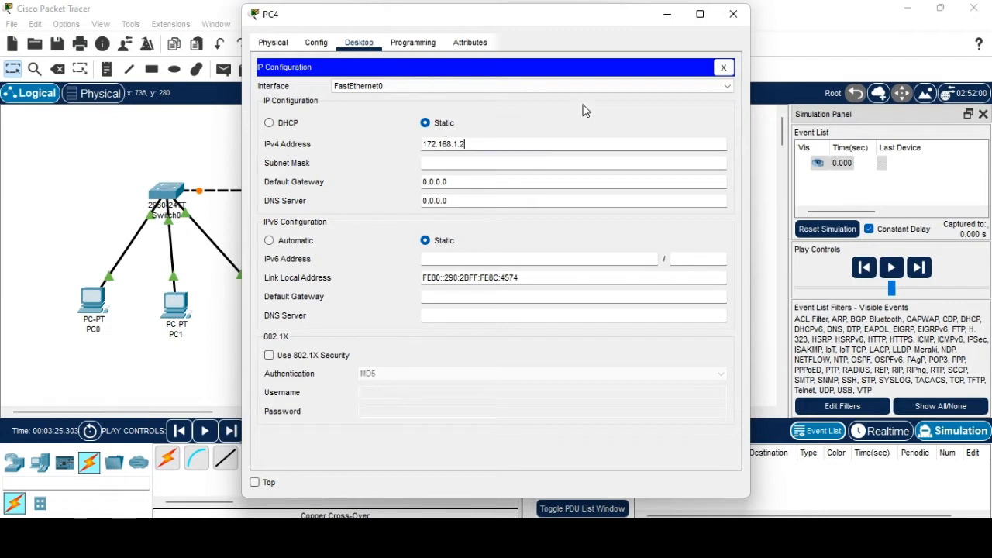
{"action": "left_click", "coordinate": [732, 13]}
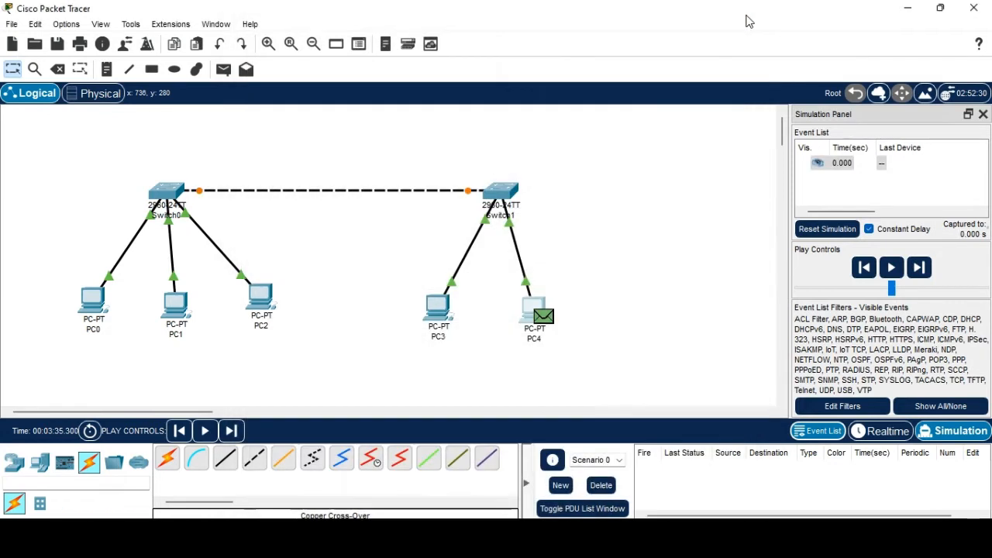
Delete the pending packet and ping 172.168.1.2 from PC1's command prompt, getting 100% loss.
{"action": "left_click", "coordinate": [601, 486]}
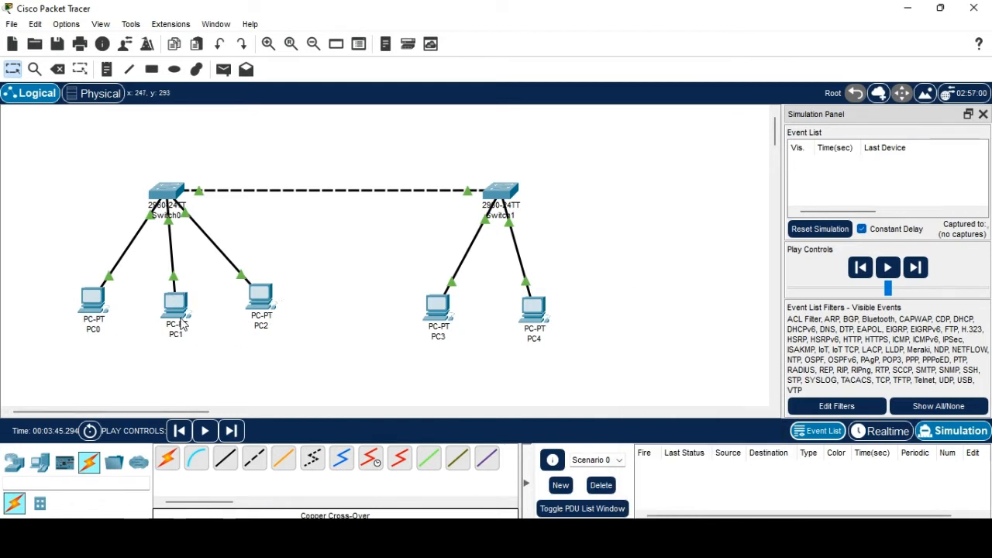
{"action": "mouse_move", "coordinate": [172, 308]}
{"action": "left_click", "coordinate": [175, 305]}
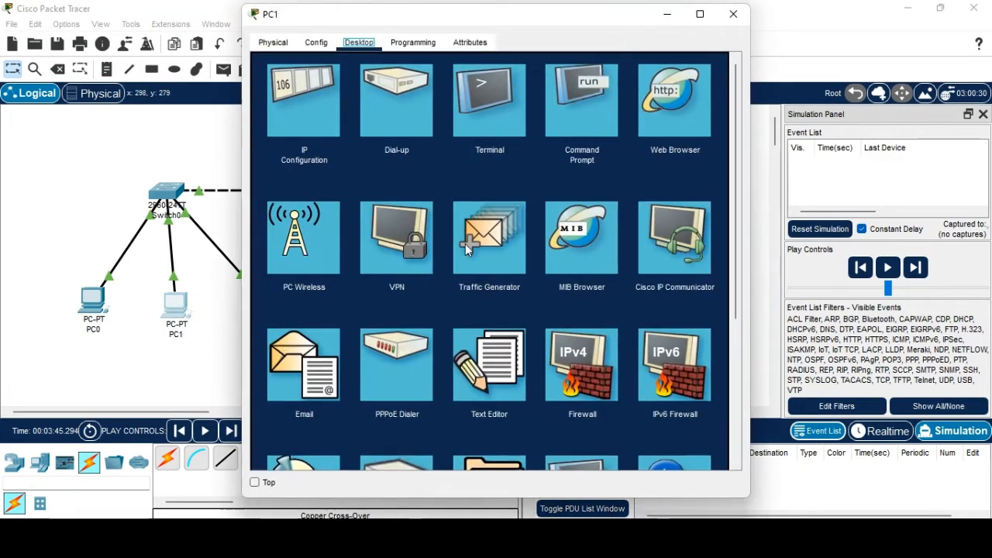
{"action": "left_click", "coordinate": [560, 117]}
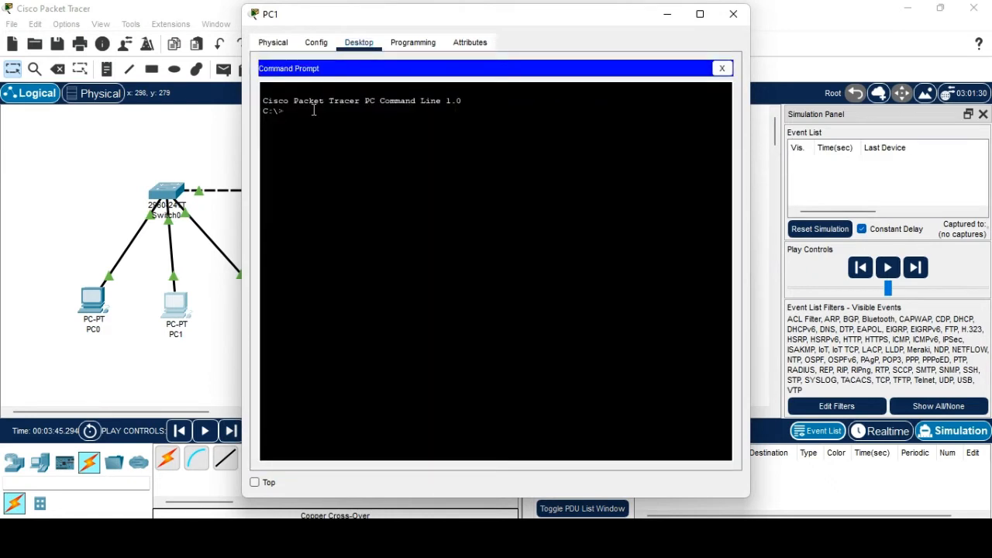
{"action": "type", "text": "ping 172.168.1.2"}
{"action": "key", "text": "Return"}
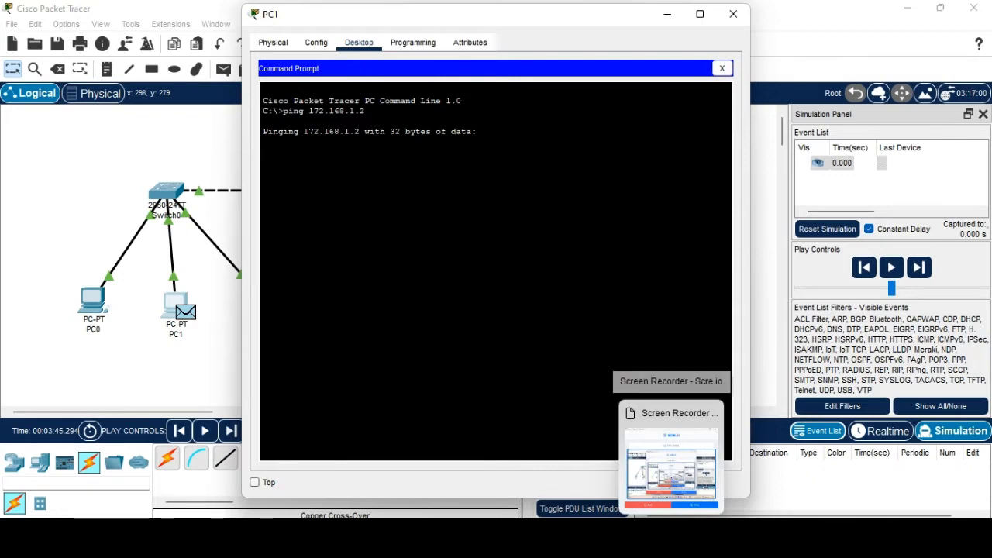
{"action": "left_click", "coordinate": [637, 485]}
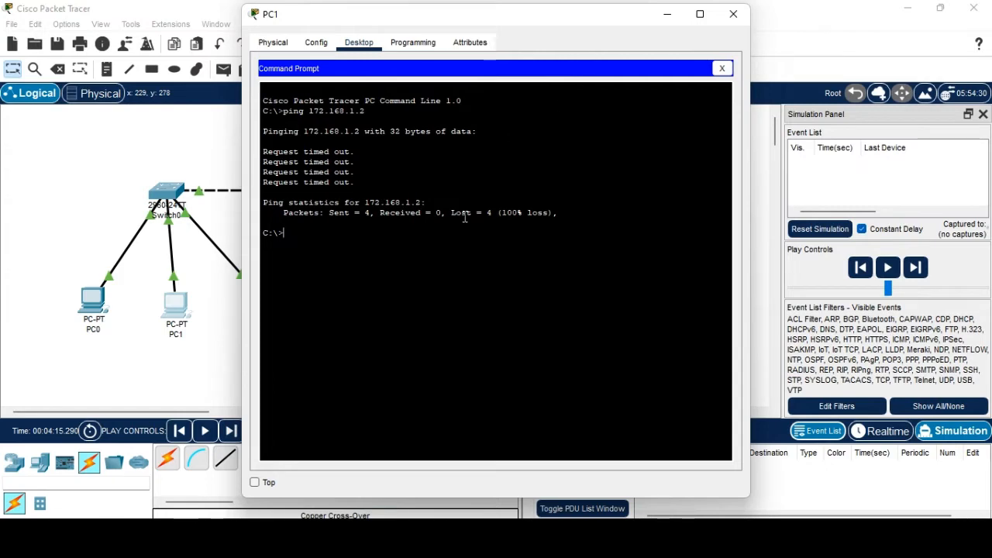
Reposition PC1's window, run ping 172.168.1.1, then bring PowerPoint to the front.
{"action": "left_click_drag", "start_coordinate": [430, 19], "coordinate": [437, 108]}
{"action": "left_click_drag", "start_coordinate": [499, 357], "coordinate": [495, 375]}
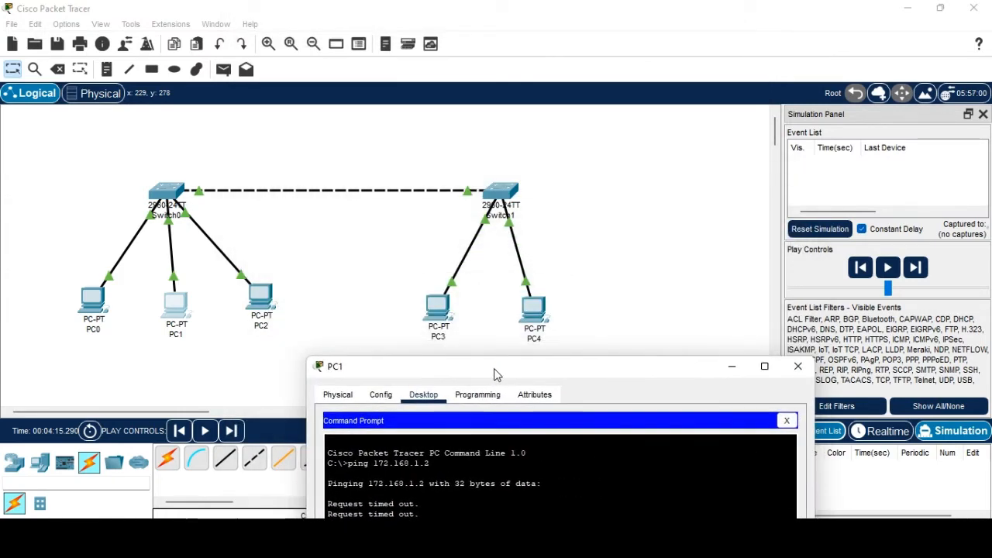
{"action": "left_click_drag", "start_coordinate": [496, 376], "coordinate": [441, 93]}
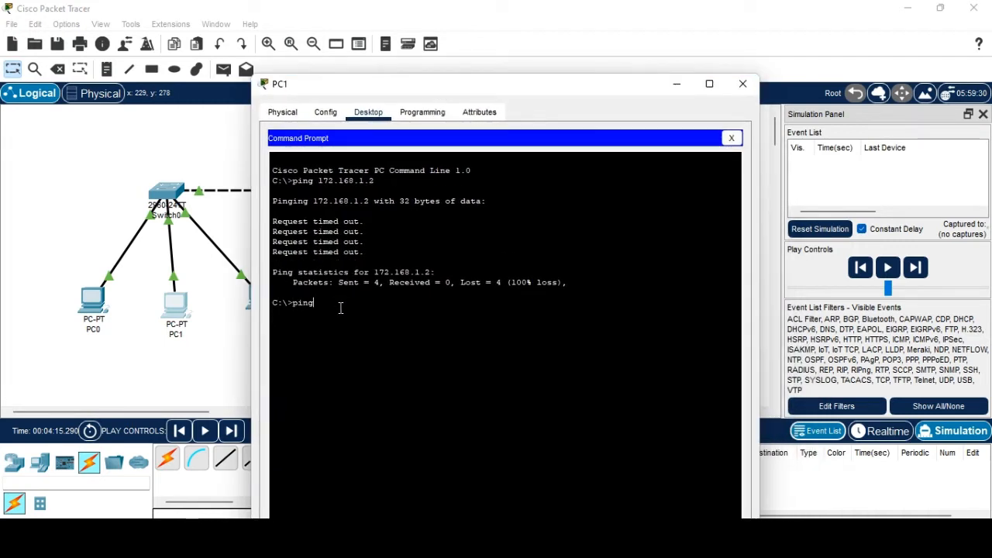
{"action": "type", "text": "172.168.1.1"}
{"action": "key", "text": "Return"}
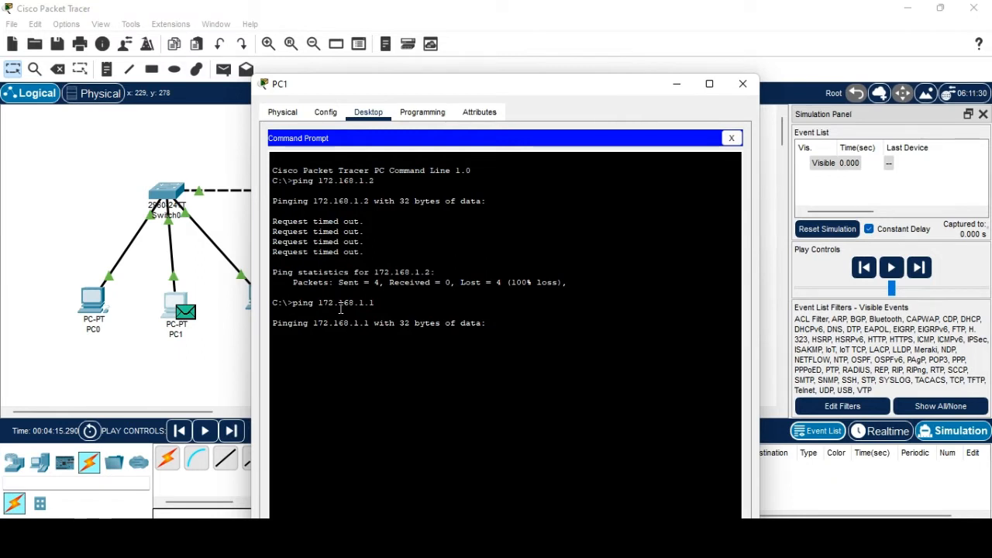
{"action": "left_click", "coordinate": [646, 465]}
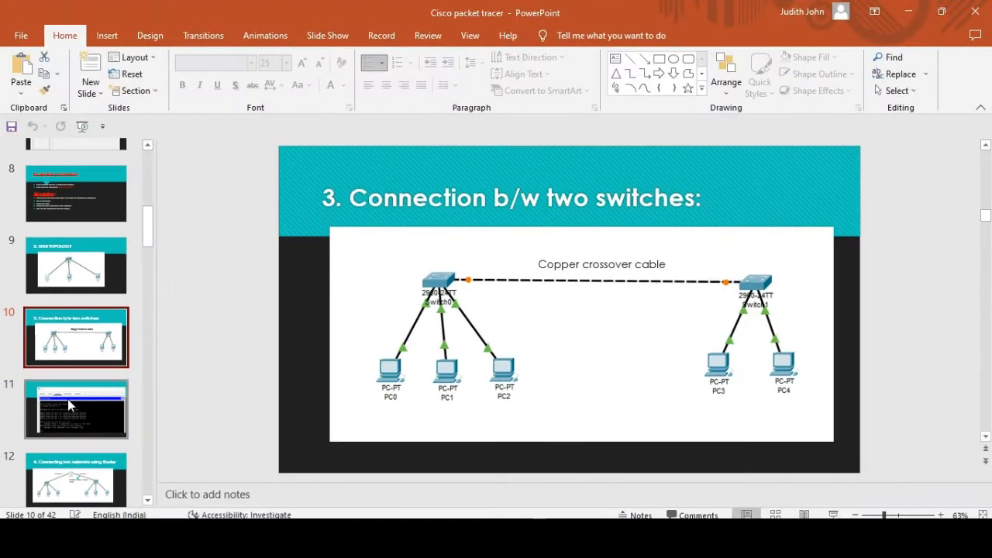
Flip between slides 10 and 11 and select slide 11's successful ping screenshot.
{"action": "left_click", "coordinate": [68, 400]}
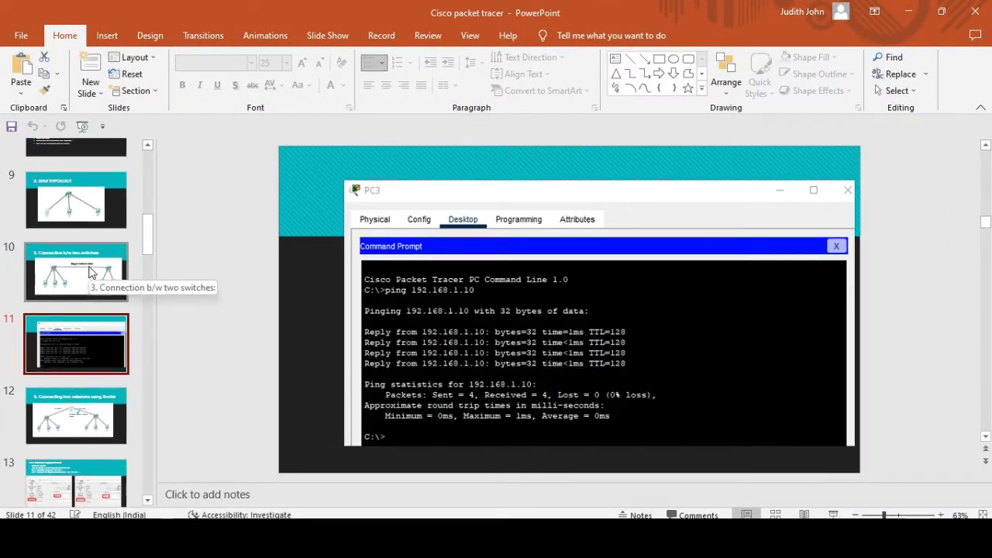
{"action": "left_click", "coordinate": [90, 270]}
{"action": "left_click", "coordinate": [87, 350]}
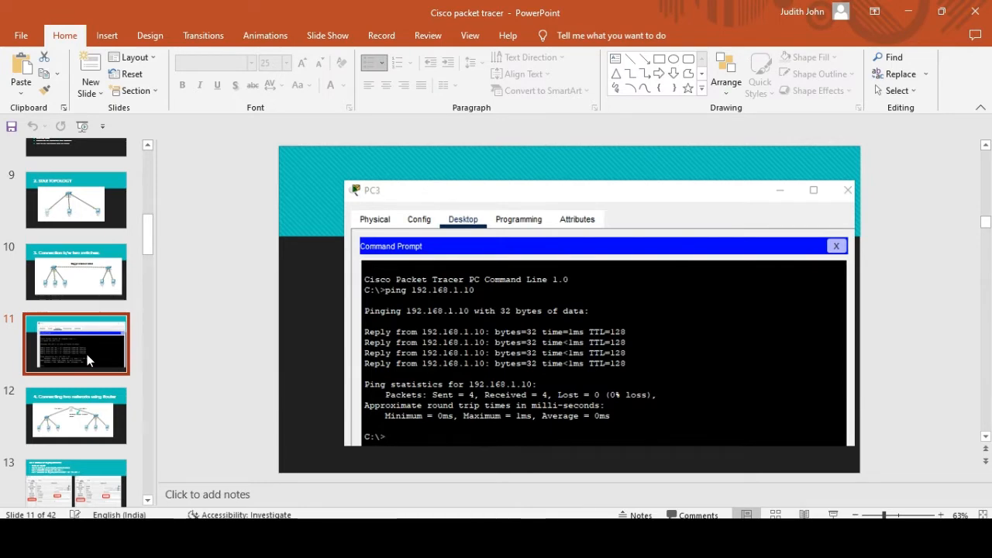
{"action": "double_click", "coordinate": [436, 333]}
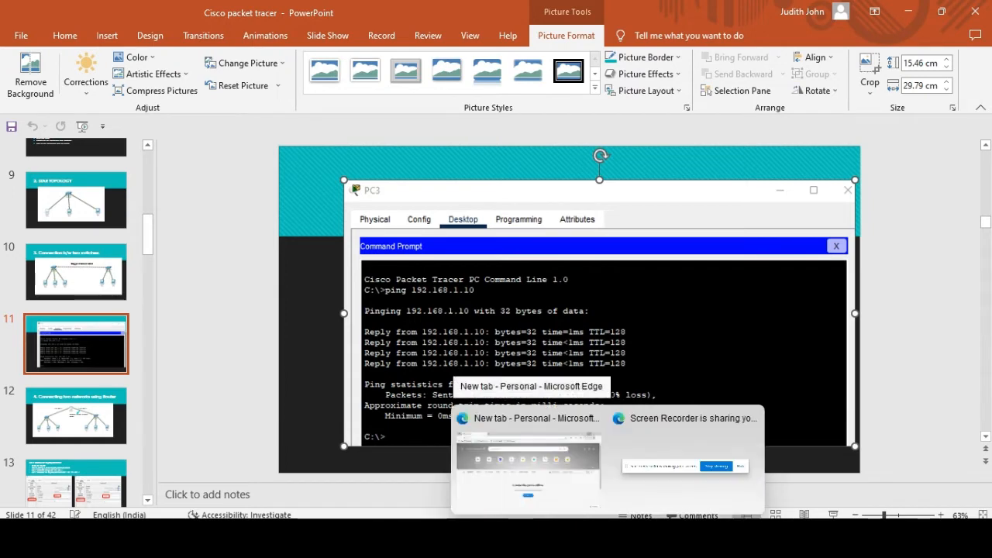
Mark and clear PC1's timed-out ping lines, then return to the Packet Tracer network.
{"action": "mouse_move", "coordinate": [671, 539]}
{"action": "left_click", "coordinate": [771, 471]}
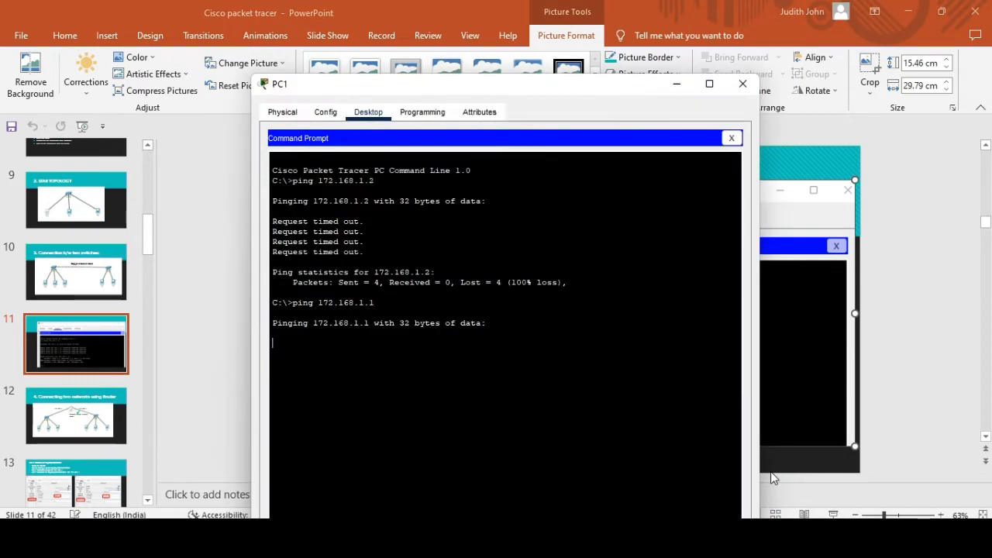
{"action": "left_click_drag", "start_coordinate": [371, 254], "coordinate": [312, 201]}
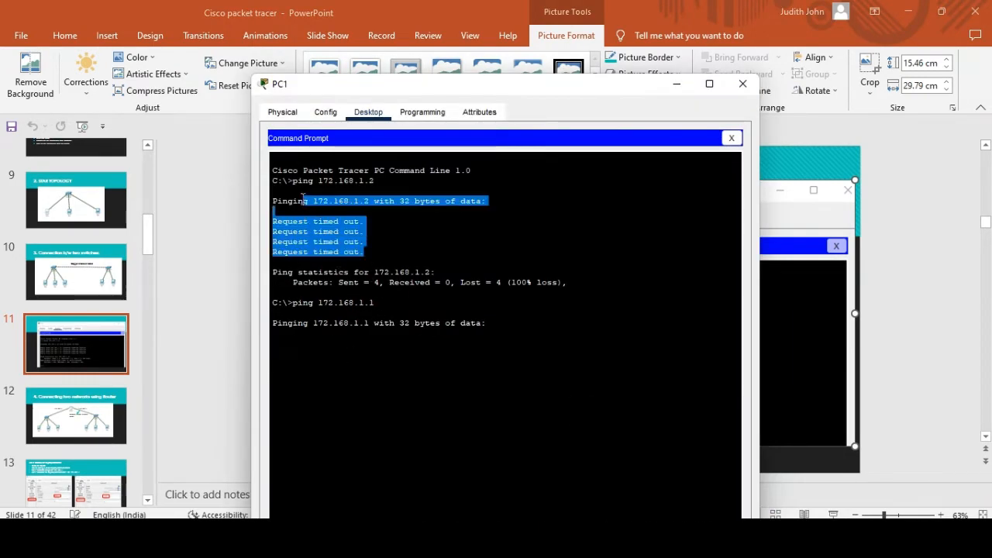
{"action": "left_click", "coordinate": [460, 297]}
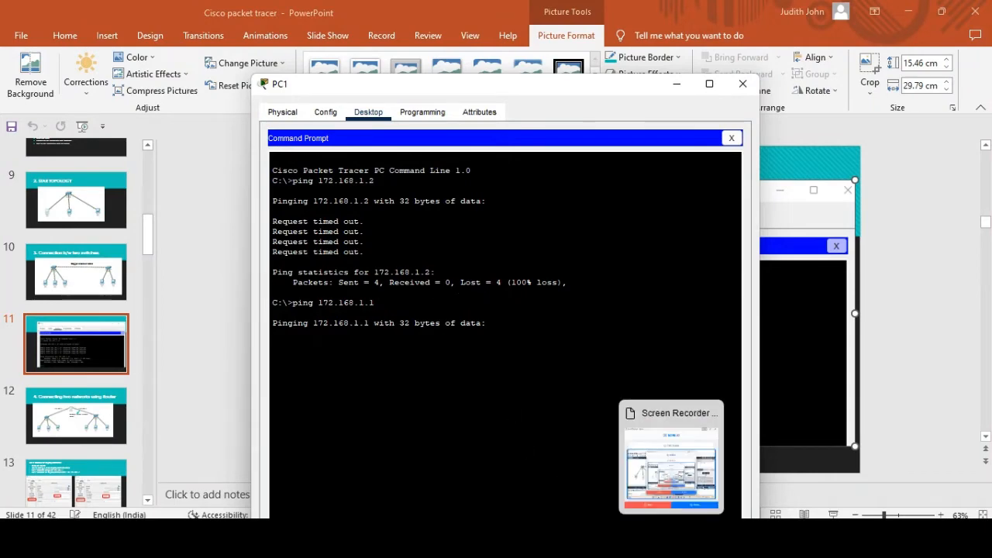
{"action": "mouse_move", "coordinate": [639, 538]}
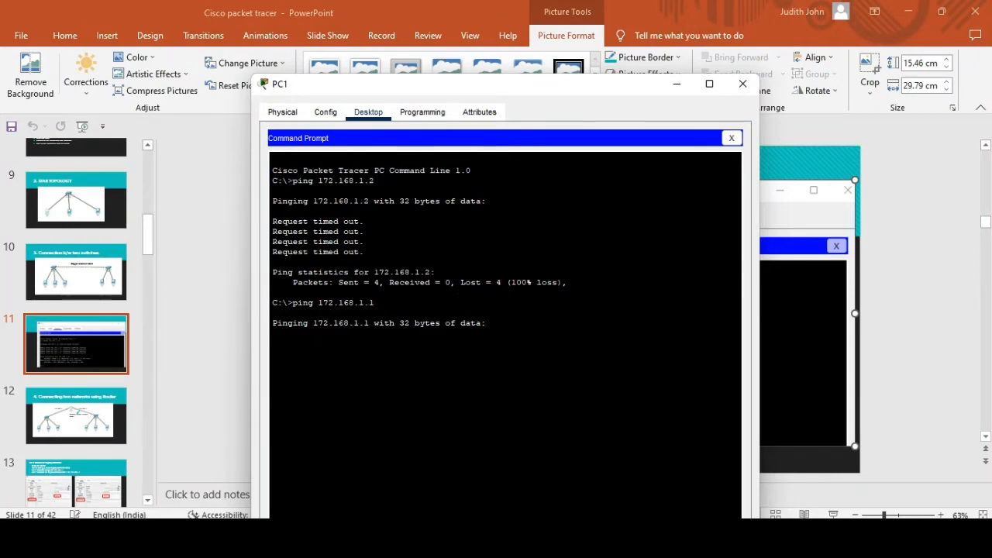
{"action": "left_click", "coordinate": [671, 538]}
{"action": "mouse_move", "coordinate": [703, 539]}
{"action": "left_click", "coordinate": [651, 504]}
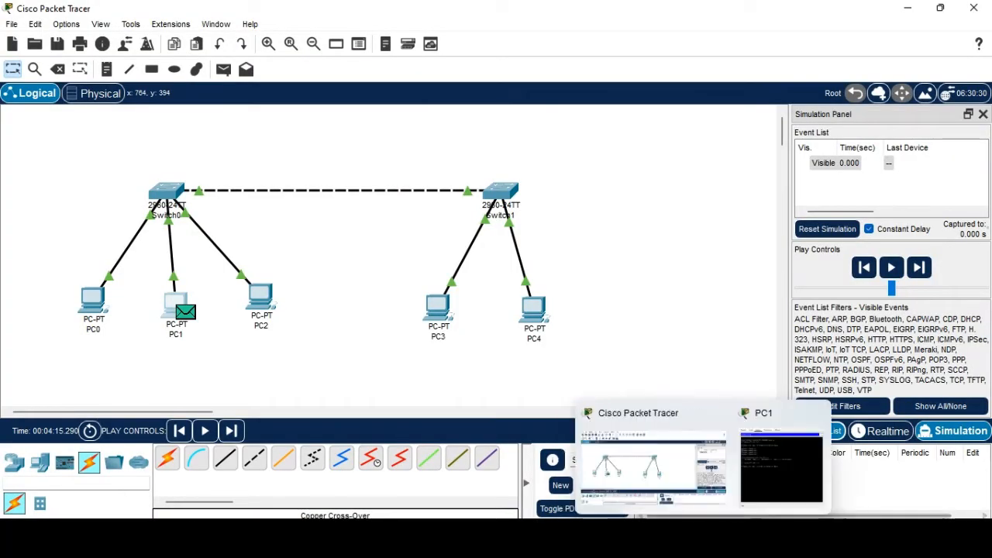
Show PC1's ping output, then reveal the saved 3.connectionbwswitches.pkt network in Realtime mode.
{"action": "mouse_move", "coordinate": [702, 538]}
{"action": "left_click", "coordinate": [763, 482]}
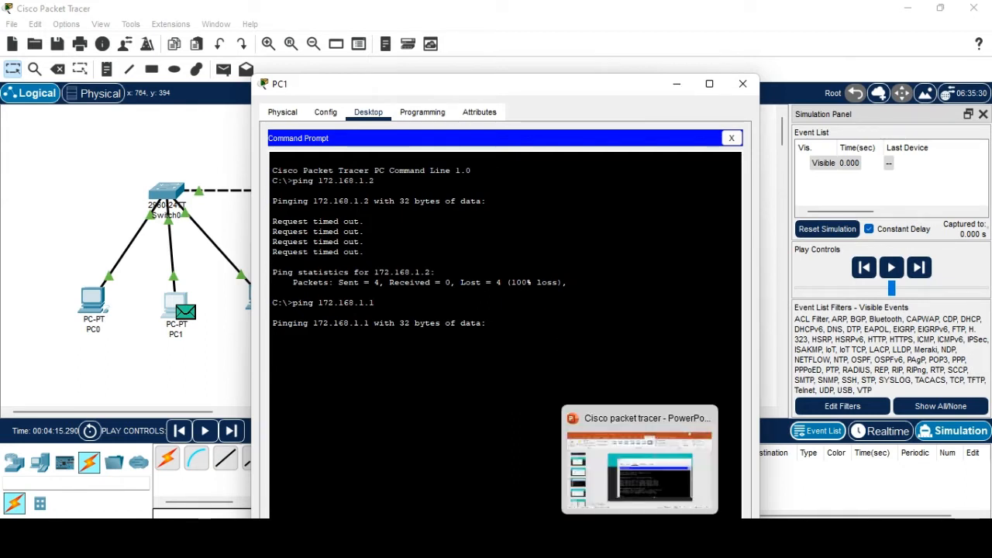
{"action": "left_click", "coordinate": [666, 540]}
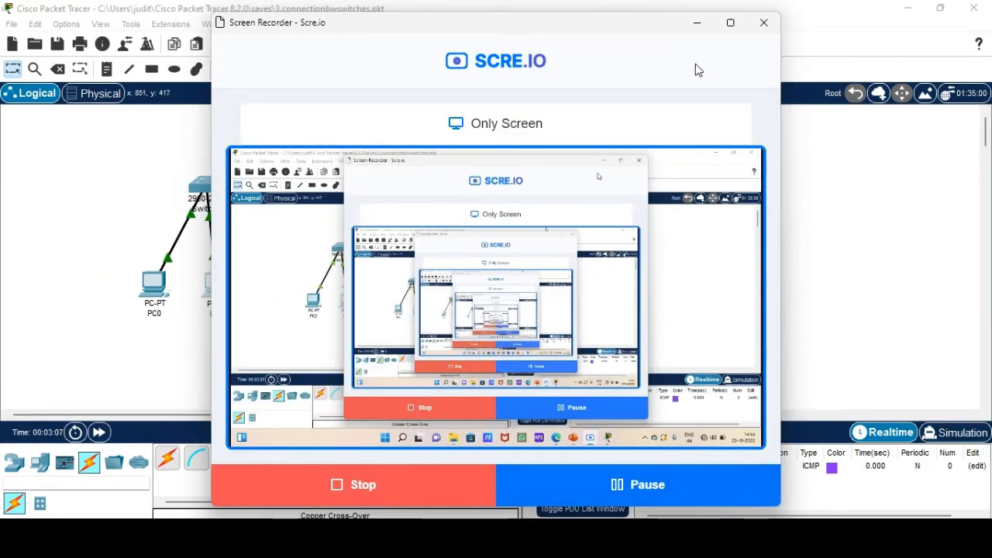
{"action": "left_click", "coordinate": [698, 27]}
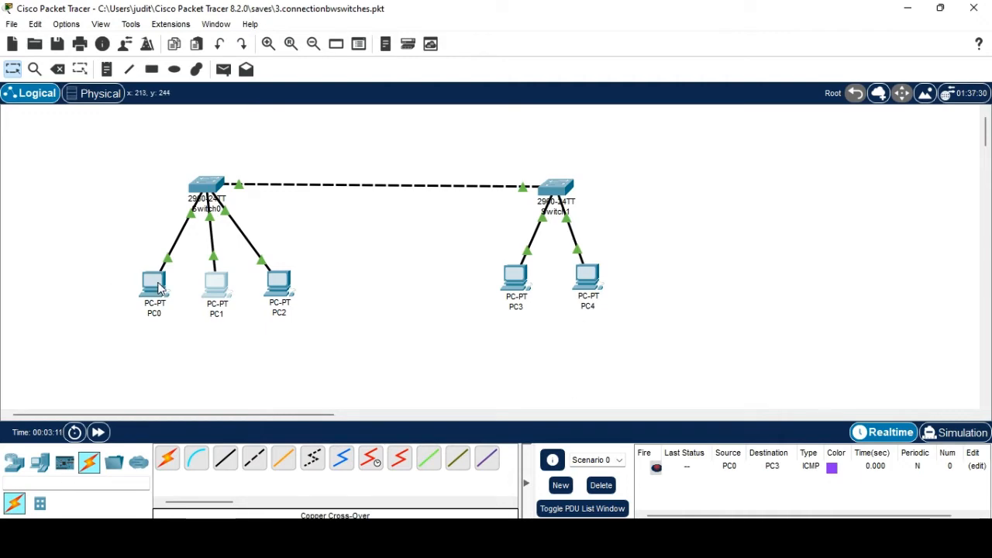
Check PC0's IP configuration settings and close its window.
{"action": "left_click", "coordinate": [154, 285]}
{"action": "left_click", "coordinate": [297, 124]}
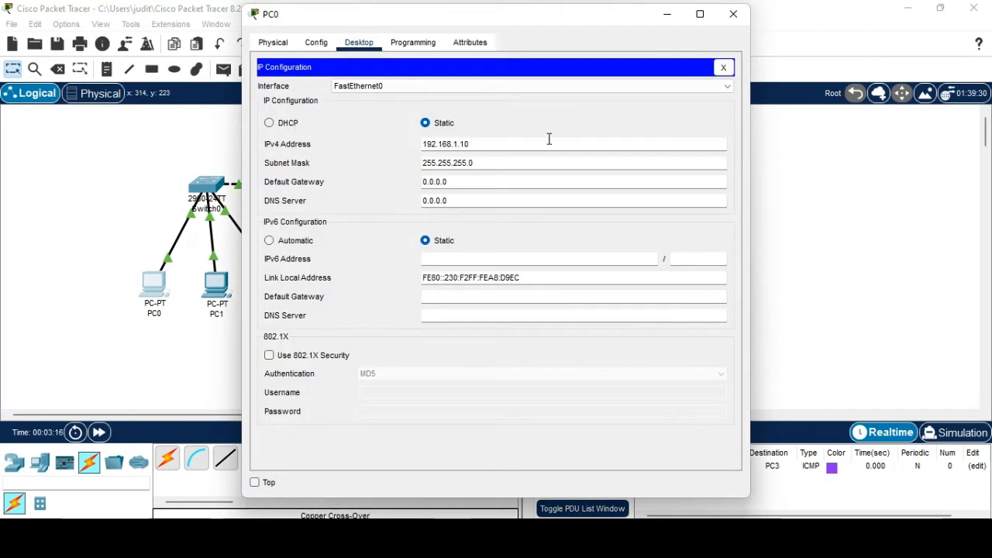
{"action": "left_click", "coordinate": [733, 14]}
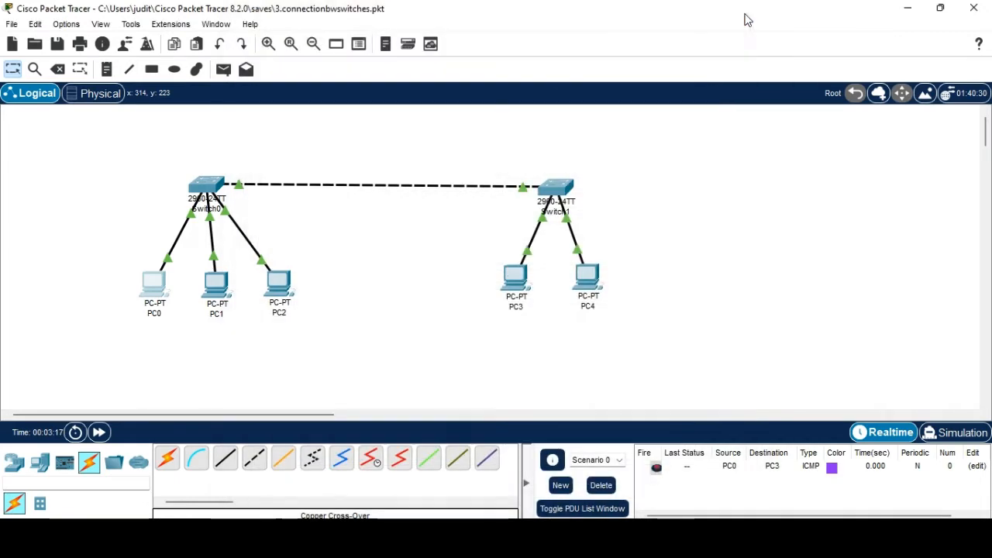
Set PC3's static IPv4 address to 192.168.1.50.
{"action": "left_click", "coordinate": [507, 286]}
{"action": "left_click", "coordinate": [326, 104]}
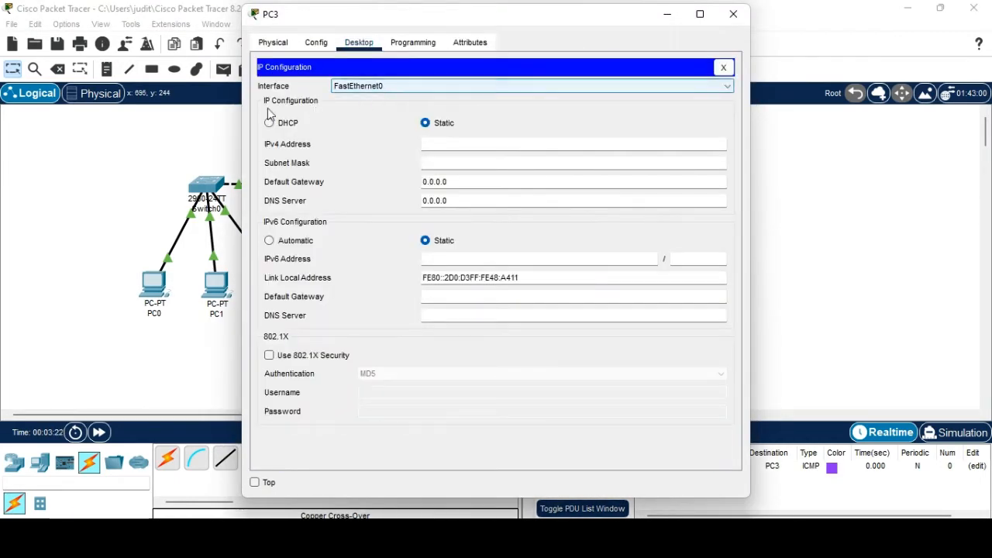
{"action": "left_click", "coordinate": [432, 143]}
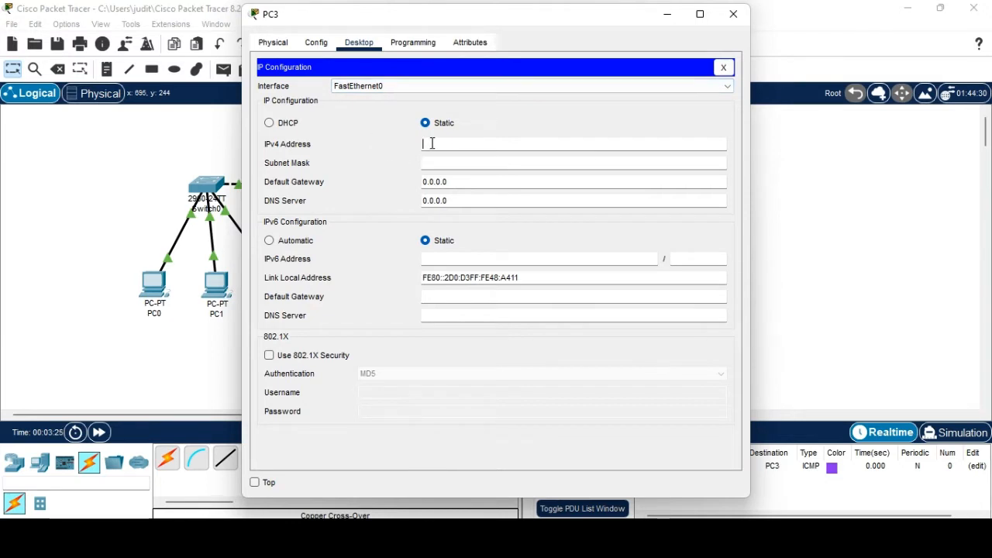
{"action": "type", "text": "192.168.1.50"}
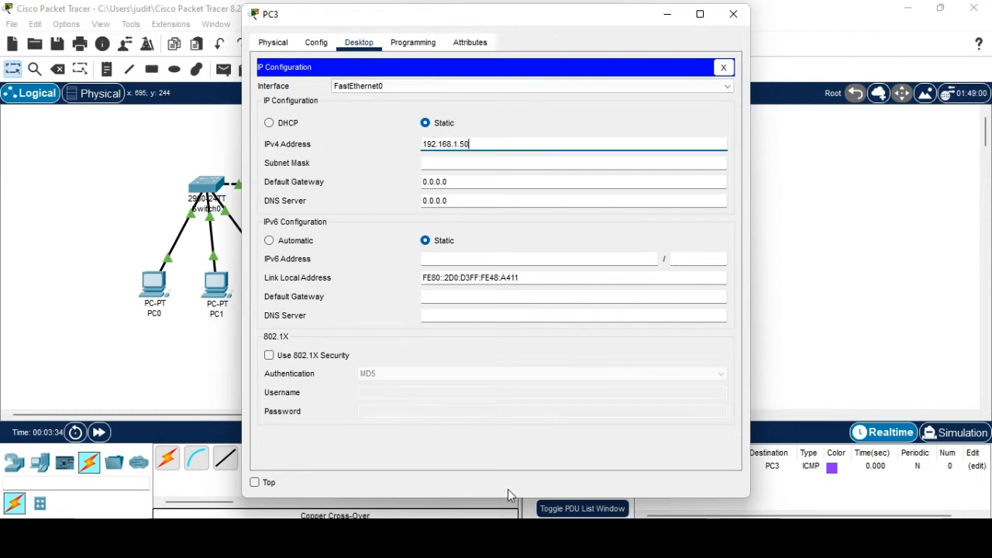
{"action": "left_click", "coordinate": [733, 14]}
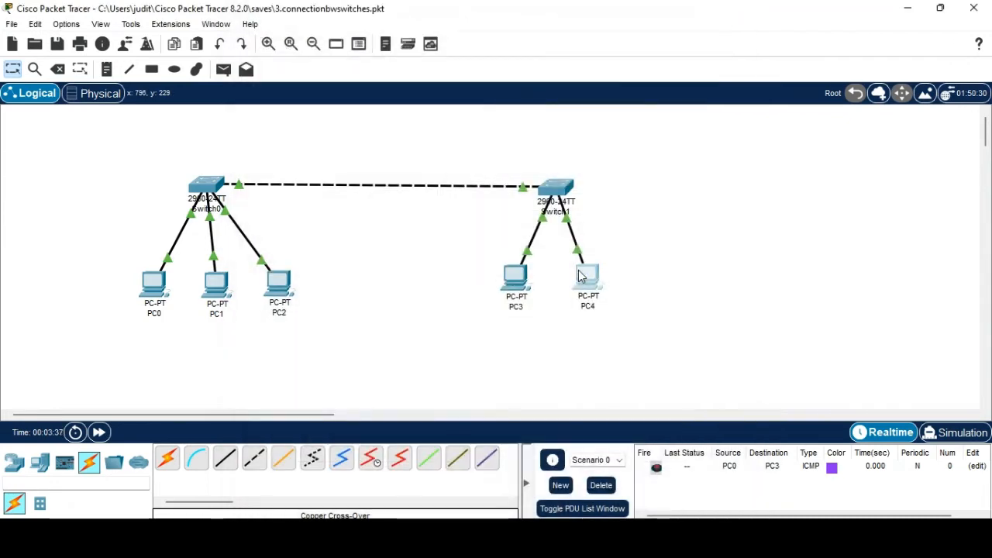
Set PC4's static IPv4 address to 192.168.1.51.
{"action": "left_click", "coordinate": [585, 279]}
{"action": "left_click", "coordinate": [300, 126]}
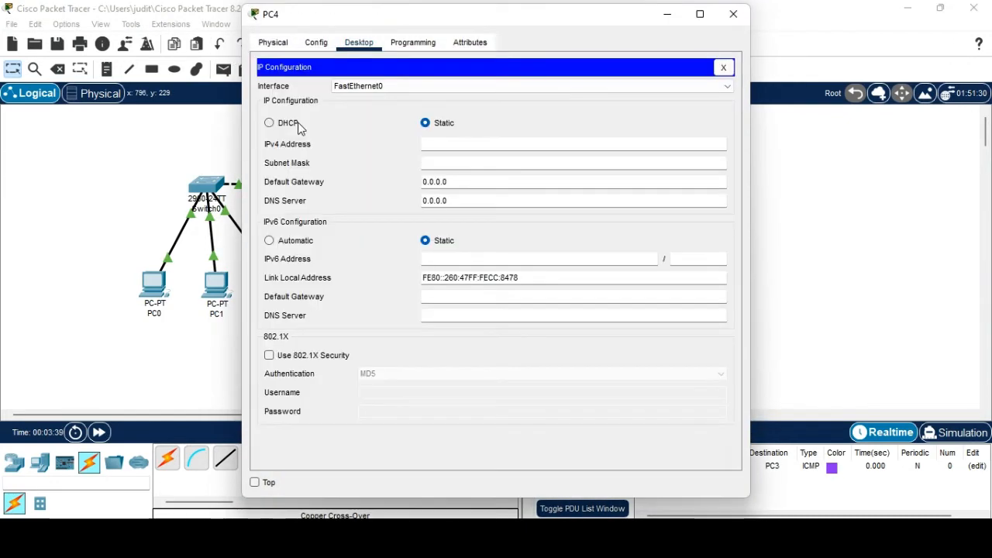
{"action": "left_click", "coordinate": [449, 141]}
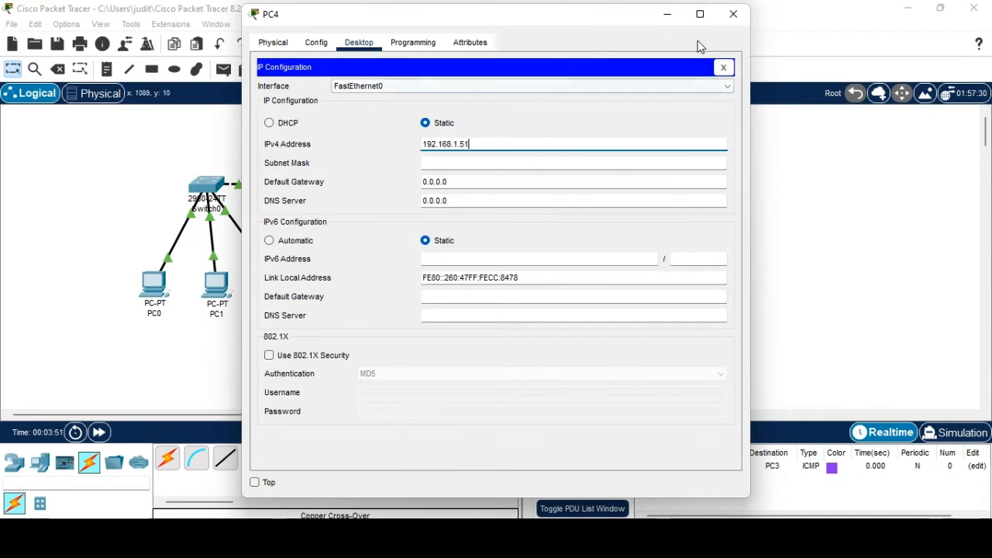
{"action": "left_click", "coordinate": [733, 14]}
Ping 192.168.1.50 from PC1's command prompt, getting 4 of 4 replies, then close PC1.
{"action": "left_click", "coordinate": [214, 293]}
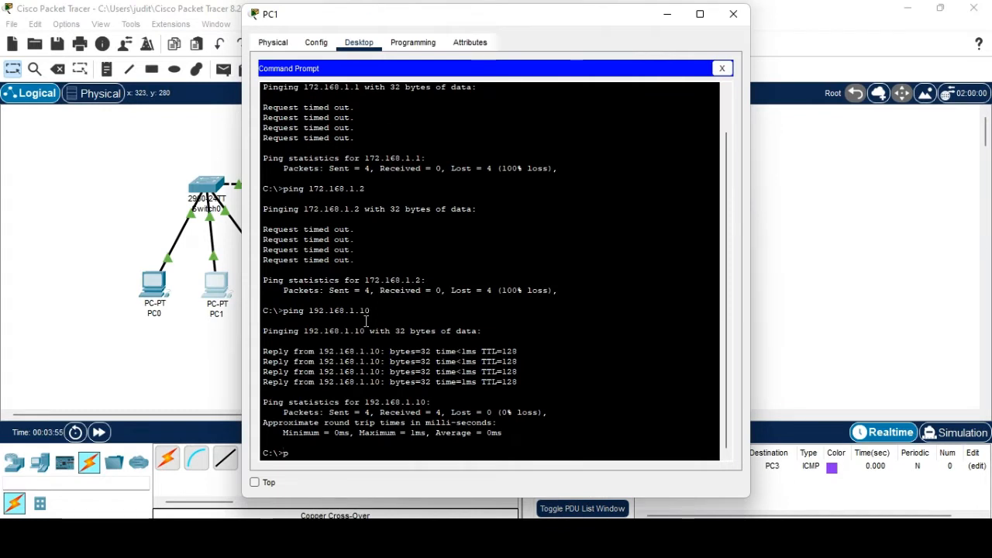
{"action": "type", "text": "ping 19"}
{"action": "type", "text": "2.1"}
{"action": "type", "text": "68"}
{"action": "type", "text": ".1.1"}
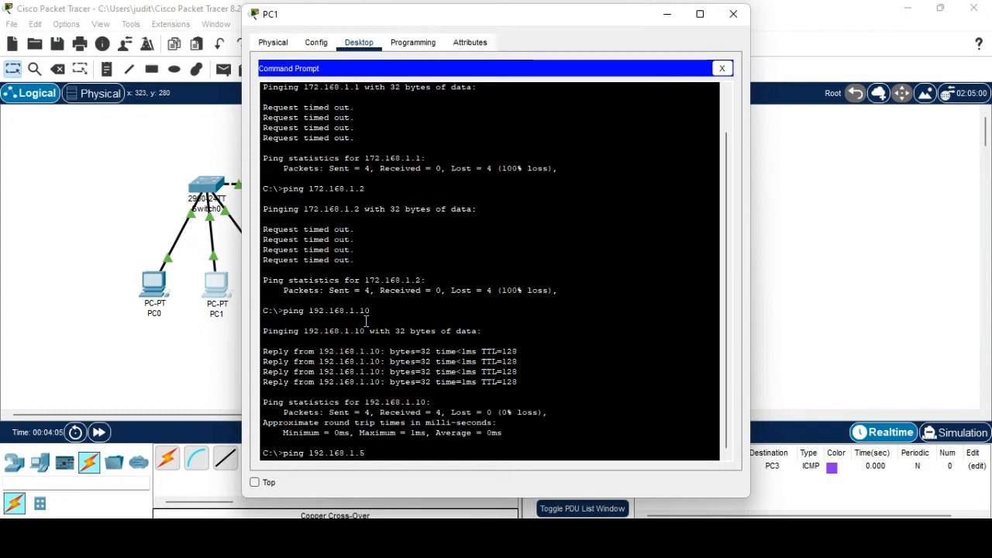
{"action": "type", "text": "0"}
{"action": "key", "text": "Return"}
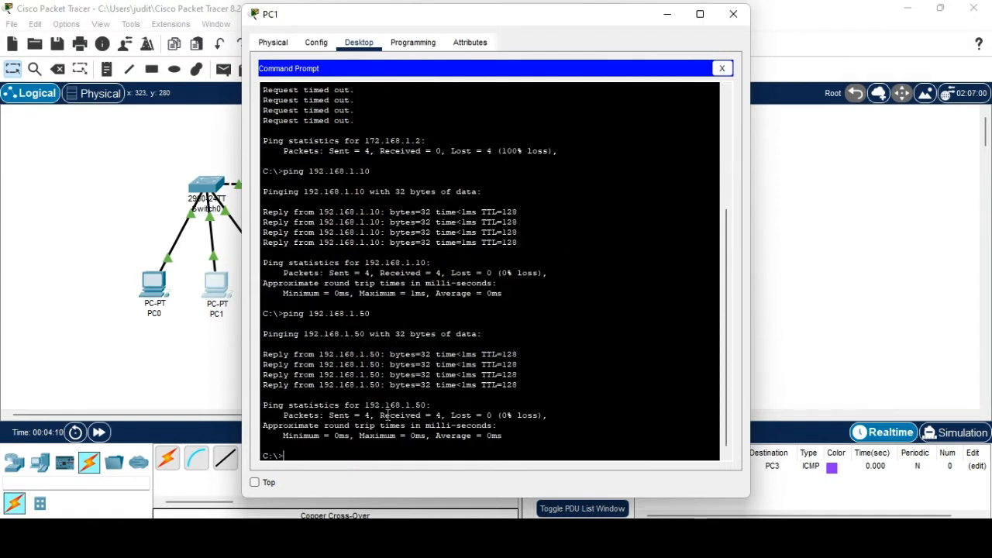
{"action": "left_click", "coordinate": [733, 14]}
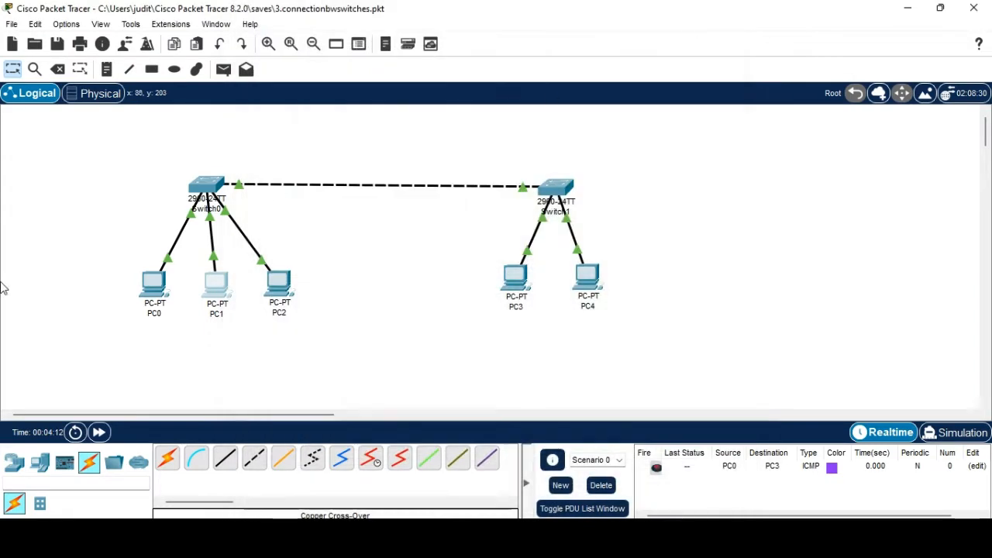
Add a simple PDU test packet from PC1 to PC3.
{"action": "left_click", "coordinate": [225, 70]}
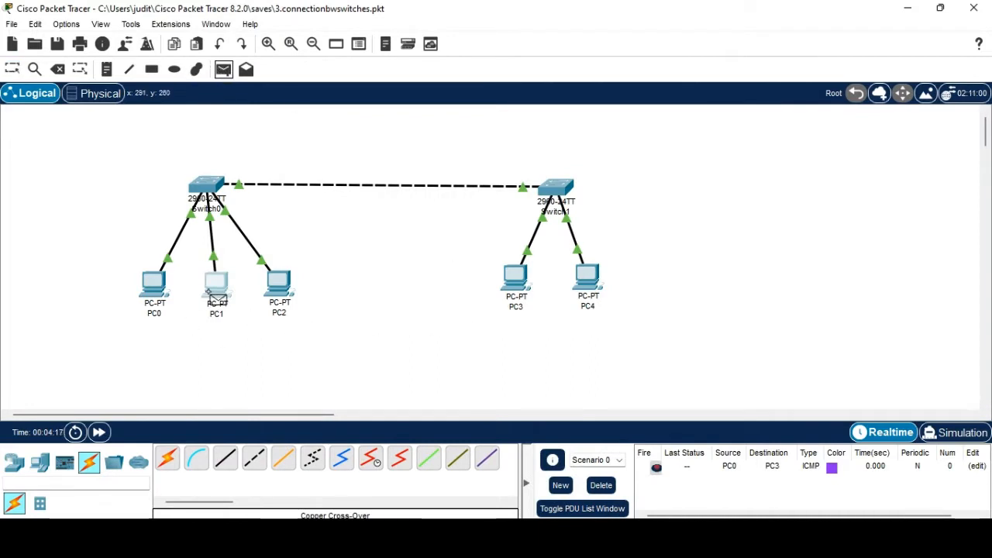
{"action": "left_click", "coordinate": [217, 288]}
{"action": "left_click", "coordinate": [514, 280]}
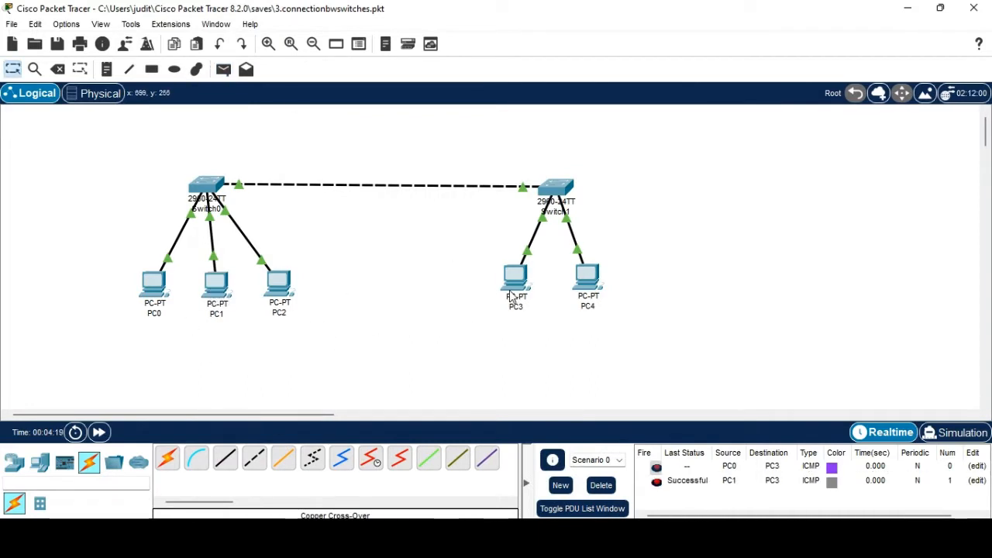
Run the packet in Simulation mode, pause it, and delete all test packets.
{"action": "left_click", "coordinate": [955, 432]}
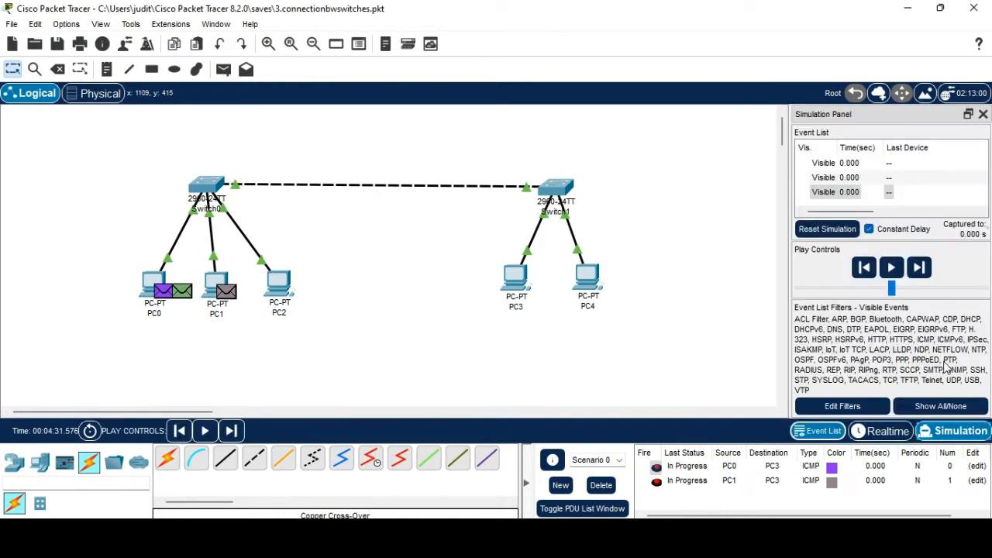
{"action": "left_click", "coordinate": [890, 272]}
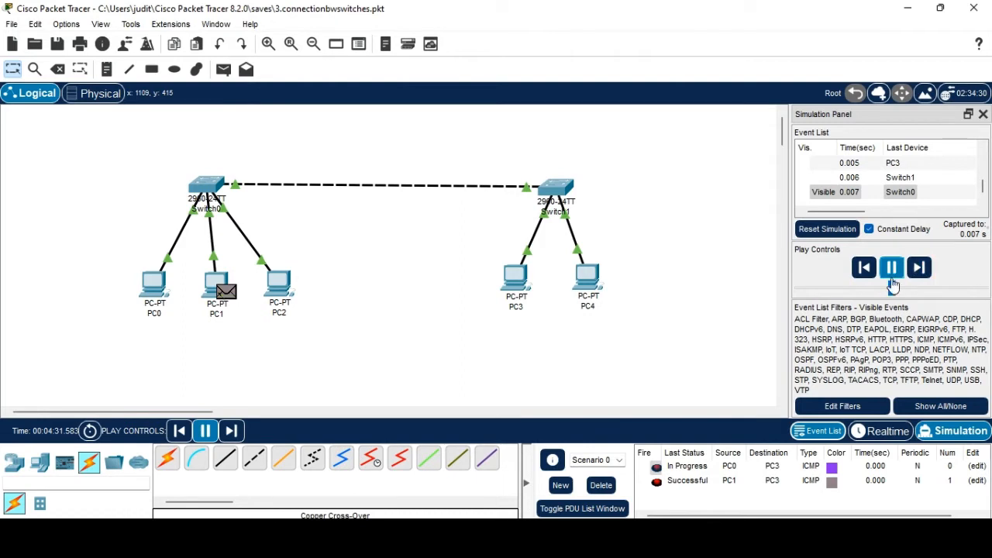
{"action": "left_click", "coordinate": [892, 279]}
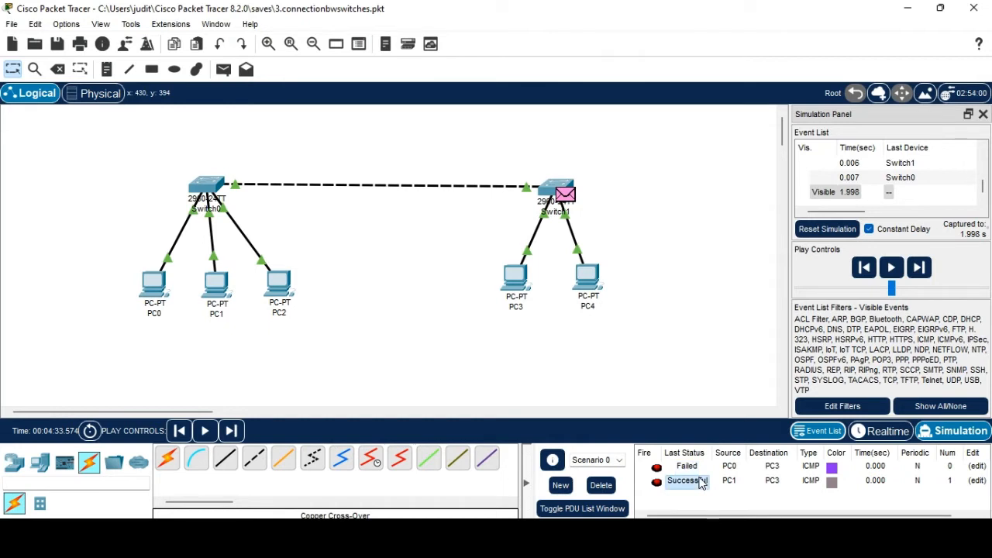
{"action": "left_click", "coordinate": [601, 486]}
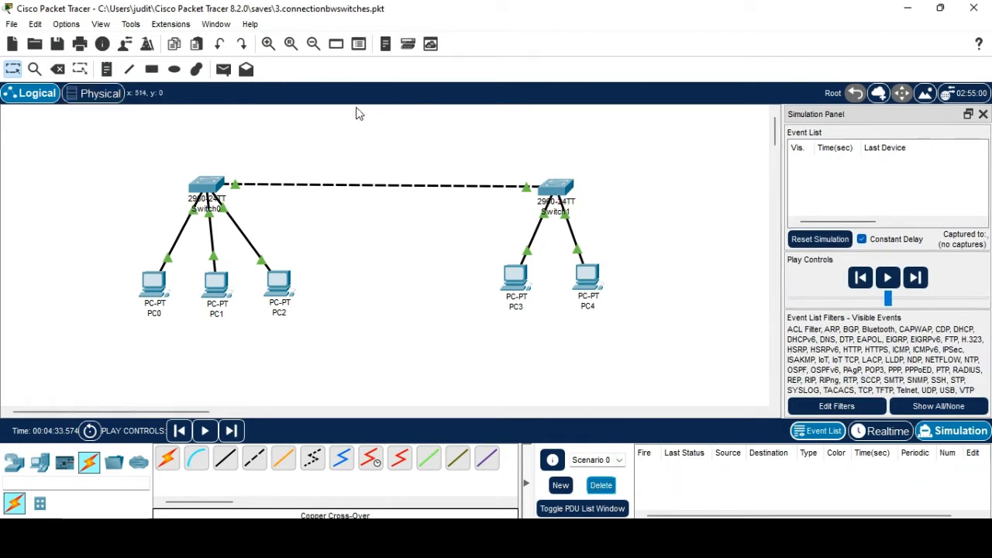
Send a simple PDU from PC2 to PC4 in simulation, let it travel, then pause.
{"action": "left_click", "coordinate": [227, 71]}
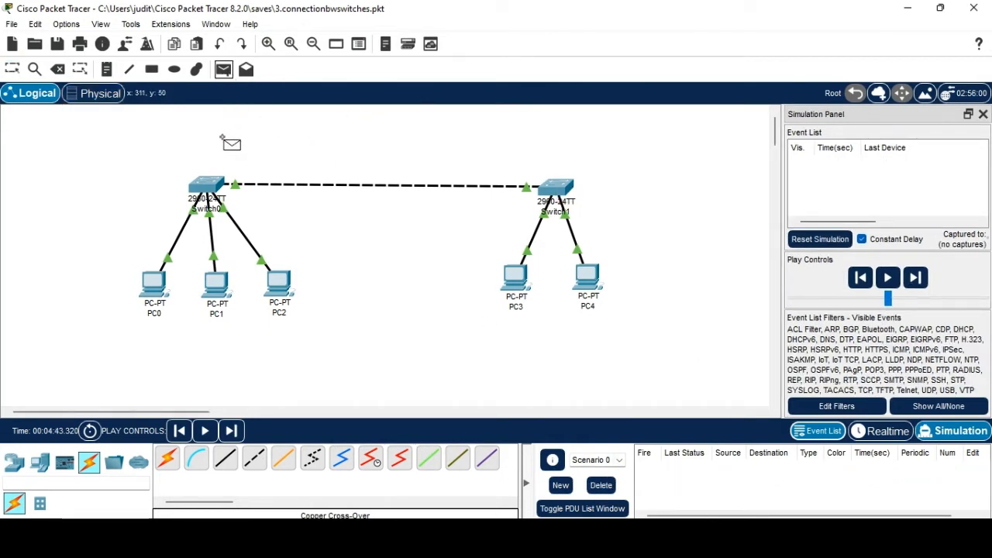
{"action": "left_click", "coordinate": [284, 288]}
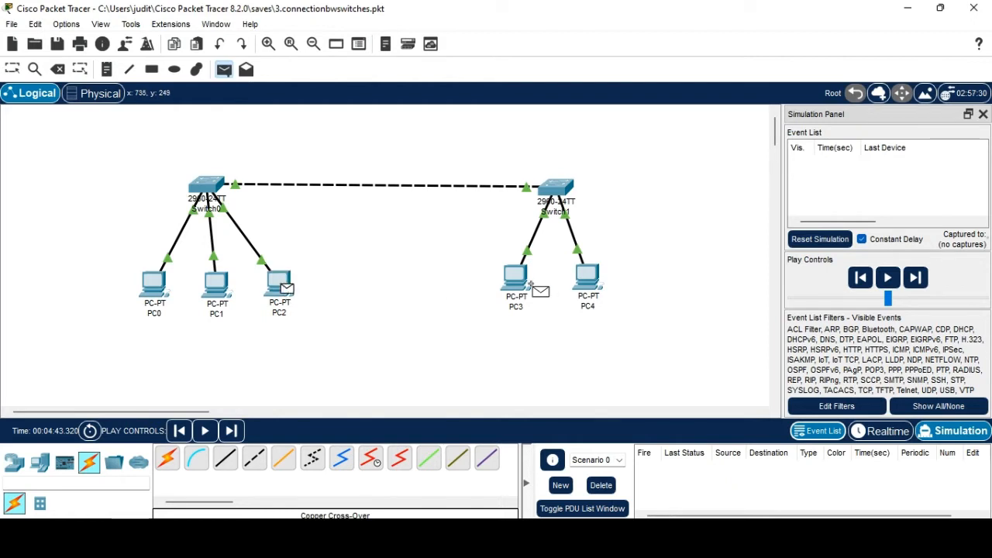
{"action": "left_click", "coordinate": [585, 279]}
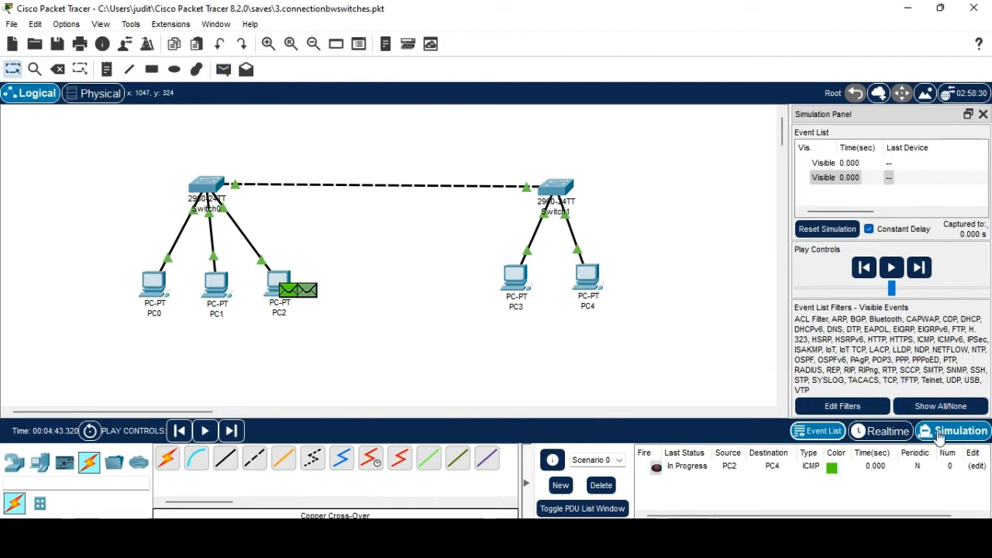
{"action": "left_click", "coordinate": [891, 272]}
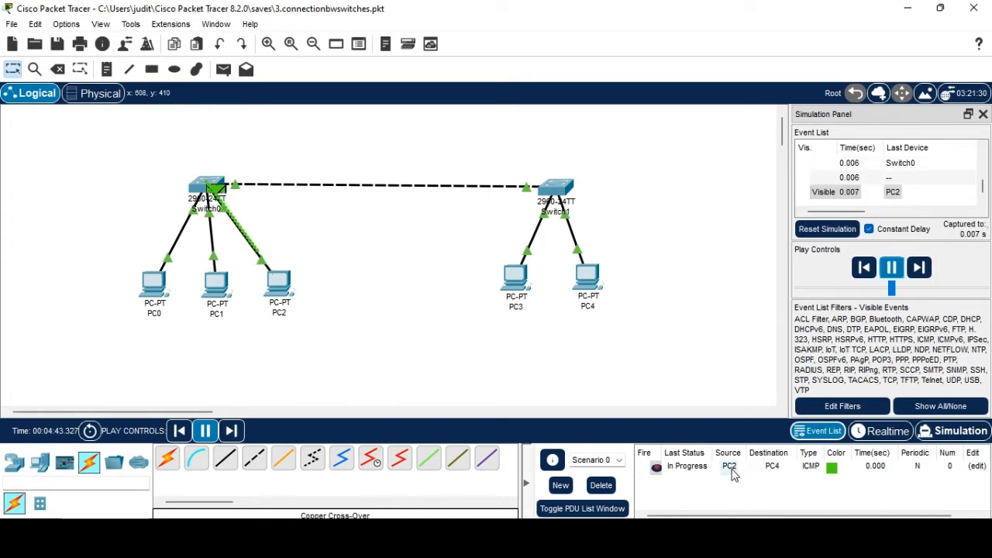
{"action": "left_click", "coordinate": [891, 267]}
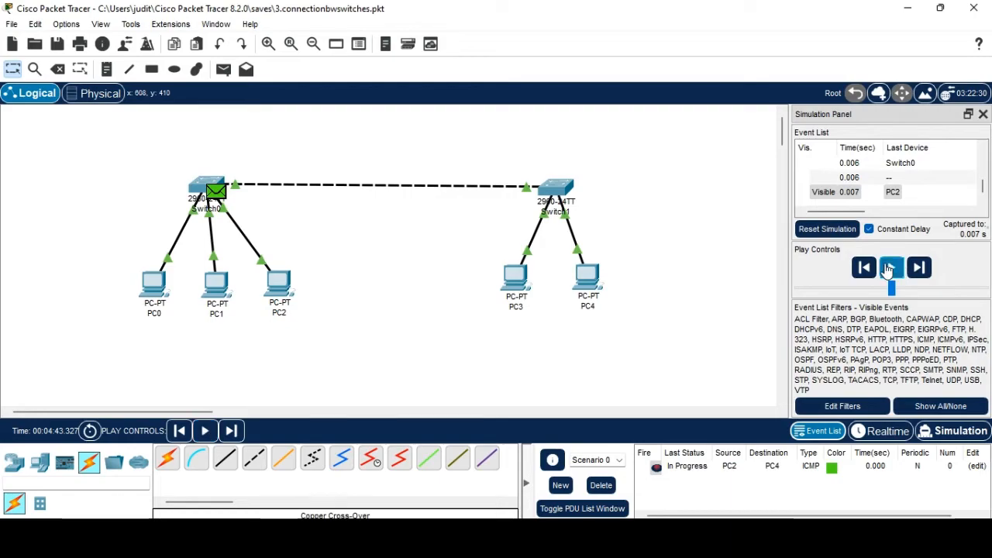
View PowerPoint slide 12, '4. Connecting two networks using Router', then return to Packet Tracer.
{"action": "left_click", "coordinate": [643, 465]}
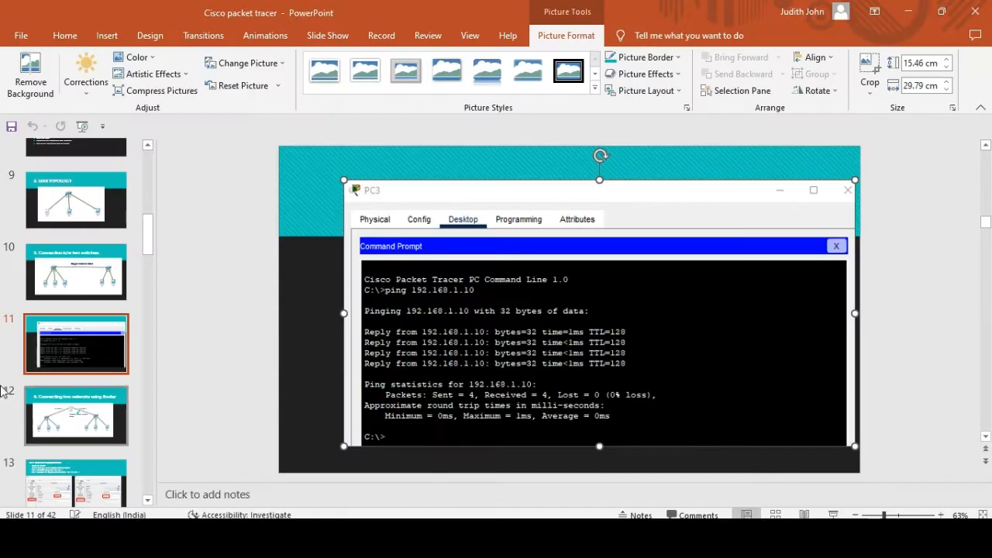
{"action": "left_click", "coordinate": [44, 399]}
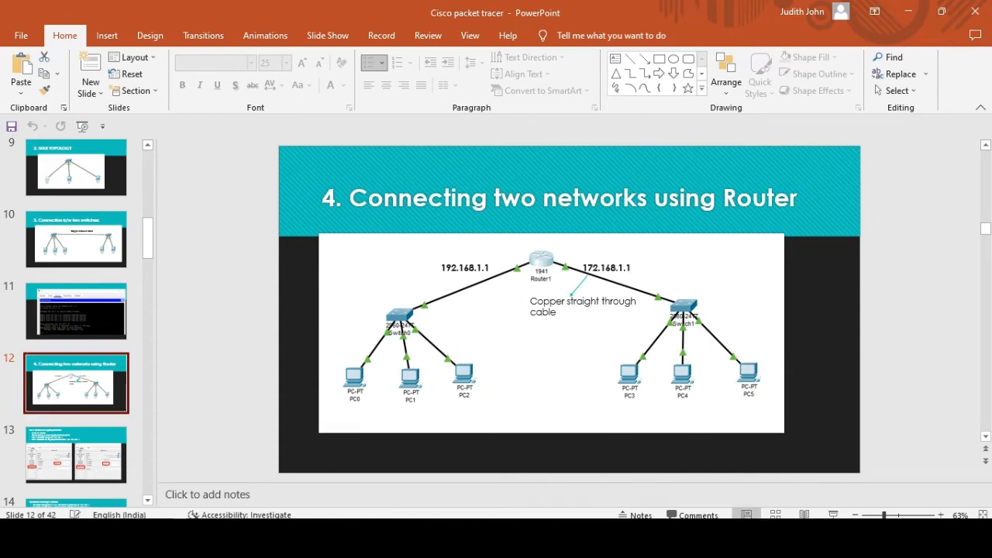
{"action": "left_click", "coordinate": [607, 537]}
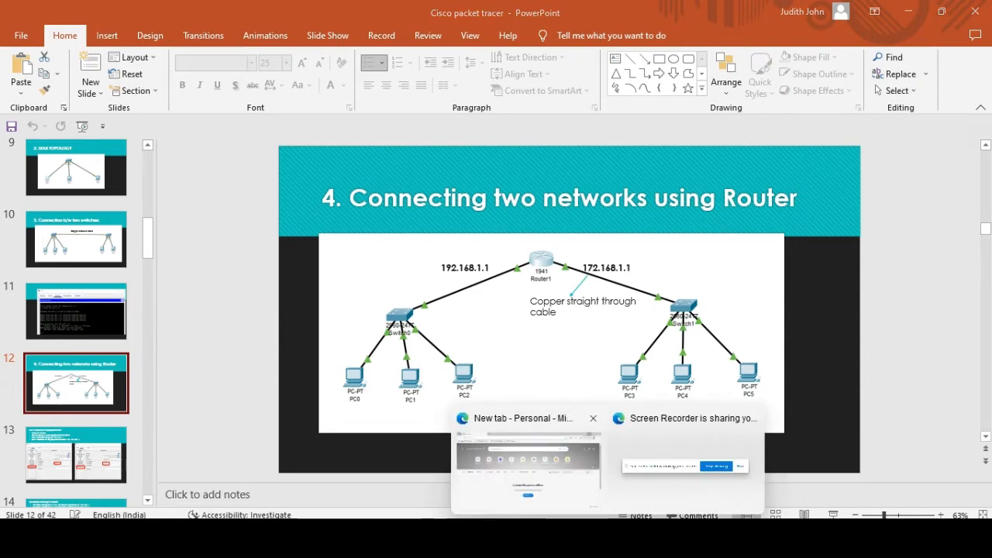
{"action": "left_click", "coordinate": [620, 539]}
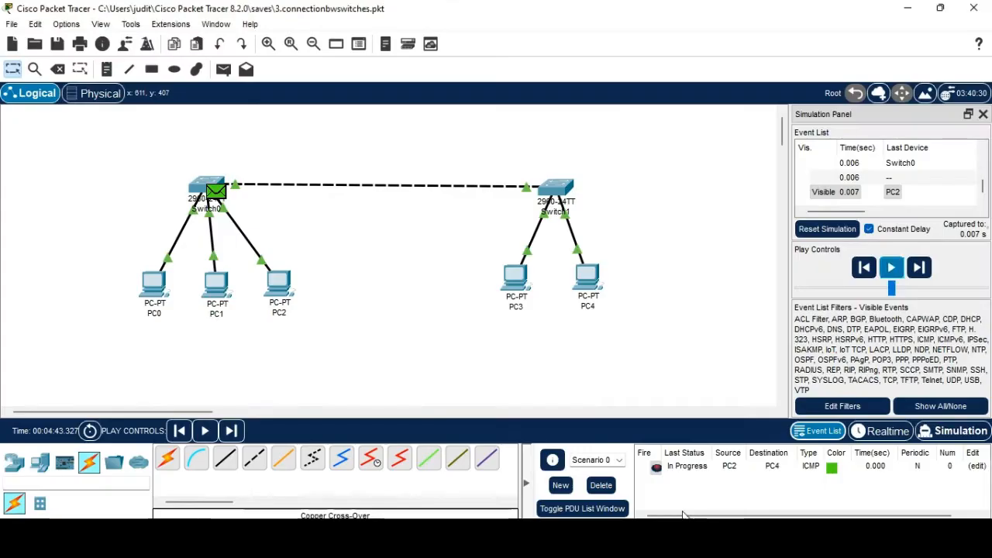
Delete the pending PC2-to-PC4 PDU and remove the Switch0–Switch1 crossover cable.
{"action": "left_click", "coordinate": [603, 485]}
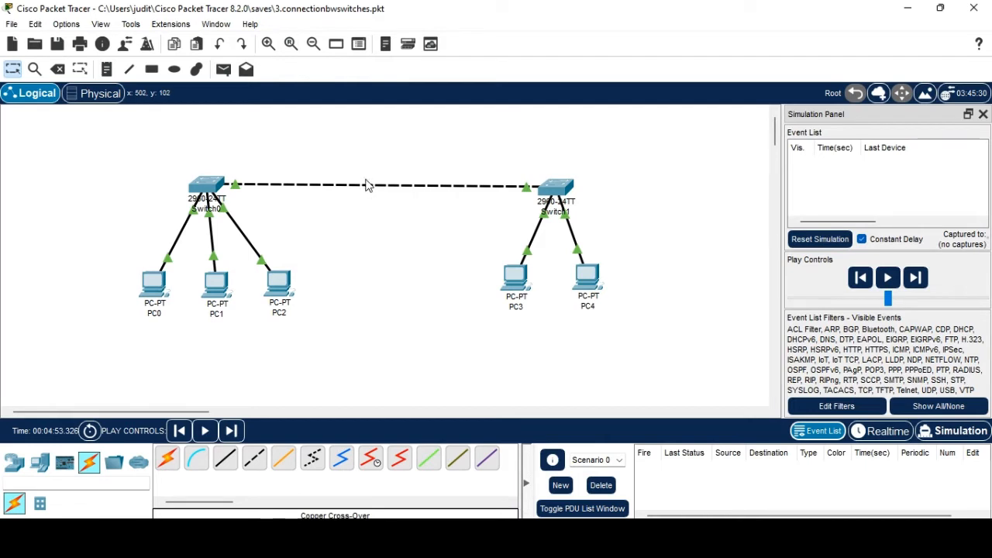
{"action": "left_click", "coordinate": [235, 187]}
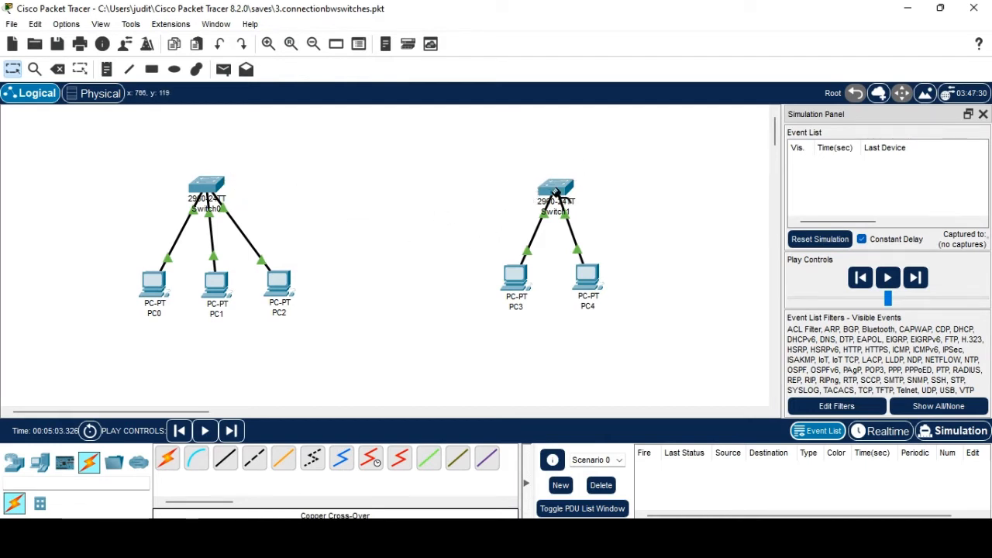
{"action": "left_click", "coordinate": [556, 192]}
{"action": "left_click", "coordinate": [709, 174]}
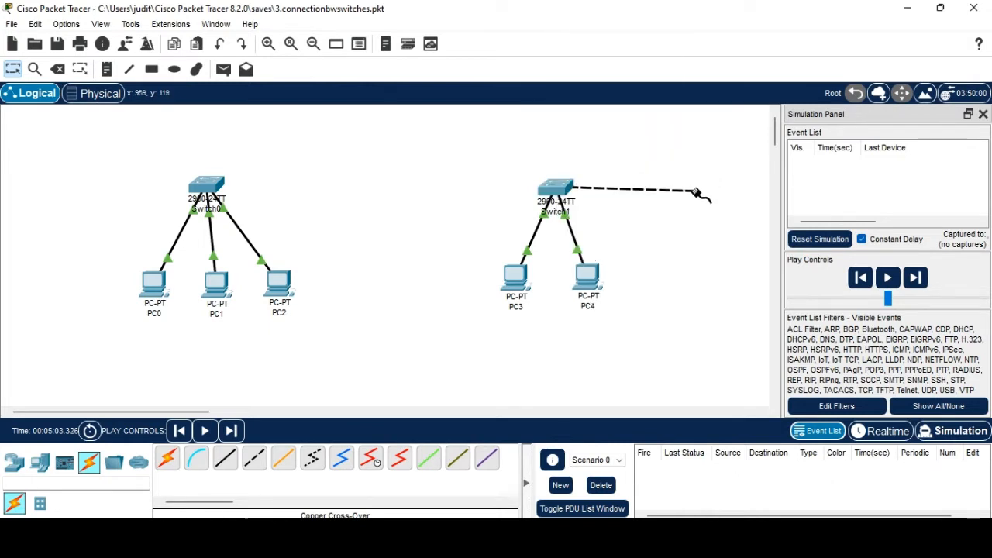
{"action": "left_click", "coordinate": [565, 194]}
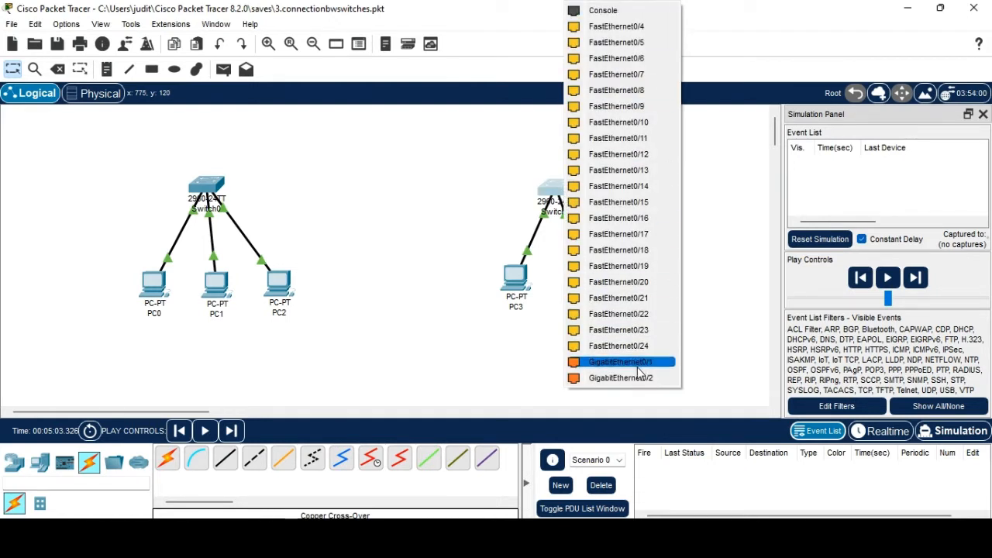
Start a new, empty network, discarding changes to the old one.
{"action": "left_click", "coordinate": [13, 24]}
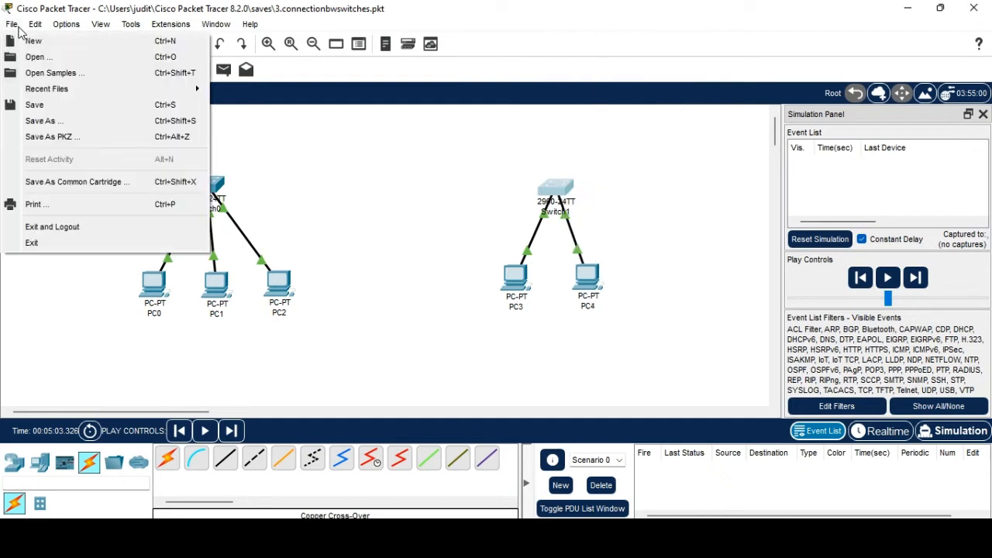
{"action": "left_click", "coordinate": [21, 37]}
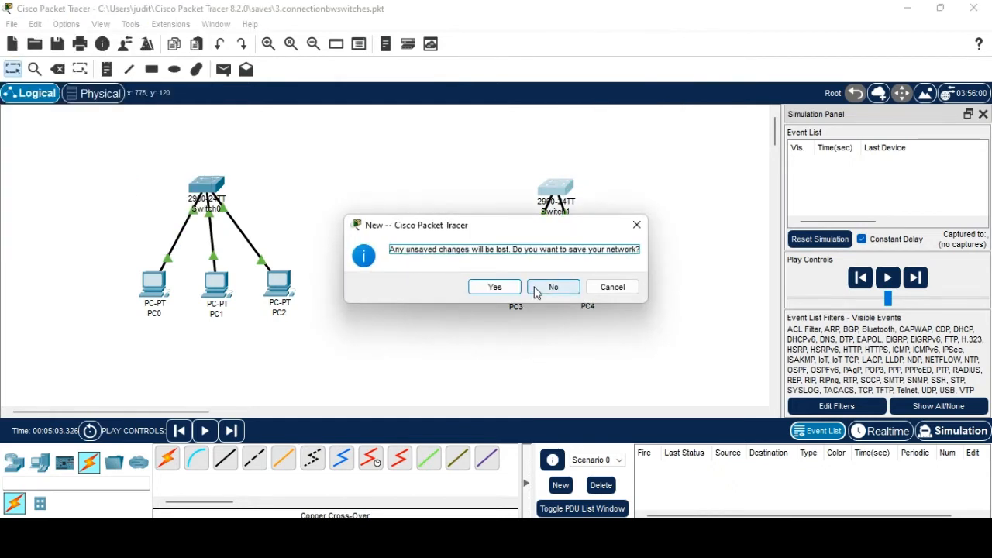
{"action": "left_click", "coordinate": [552, 287]}
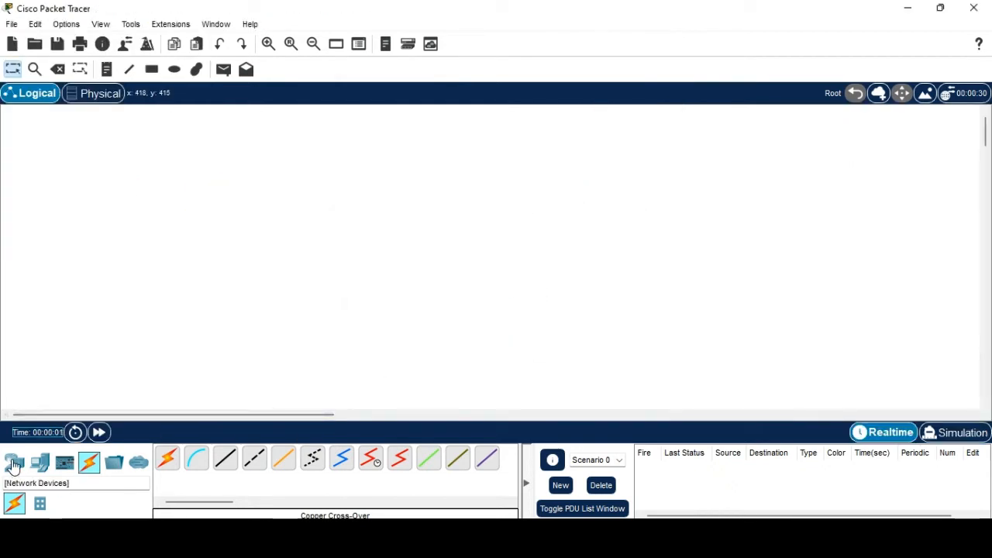
Place five generic PCs, PC0 through PC4, across the workspace.
{"action": "left_click", "coordinate": [14, 462]}
{"action": "left_click", "coordinate": [40, 462]}
{"action": "left_click", "coordinate": [167, 459]}
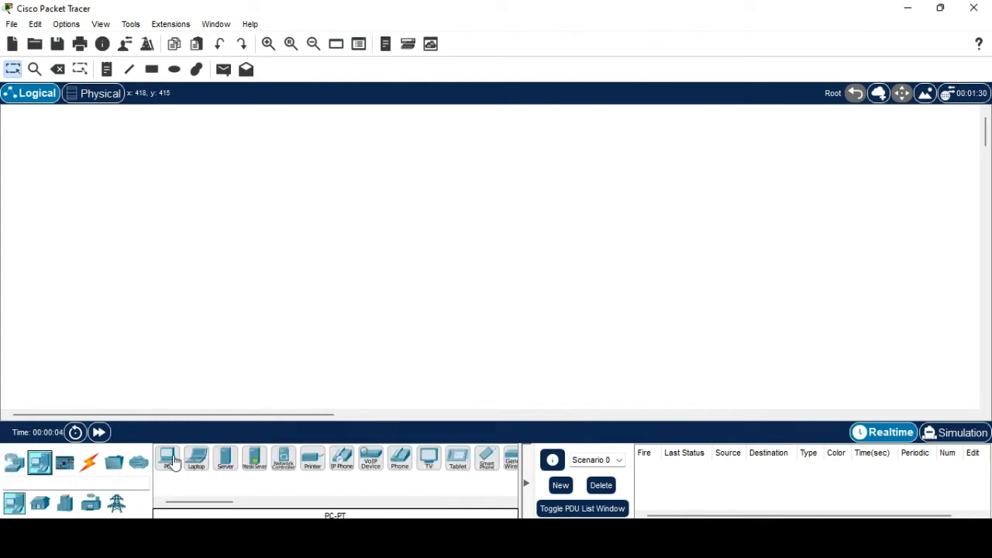
{"action": "left_click", "coordinate": [135, 344]}
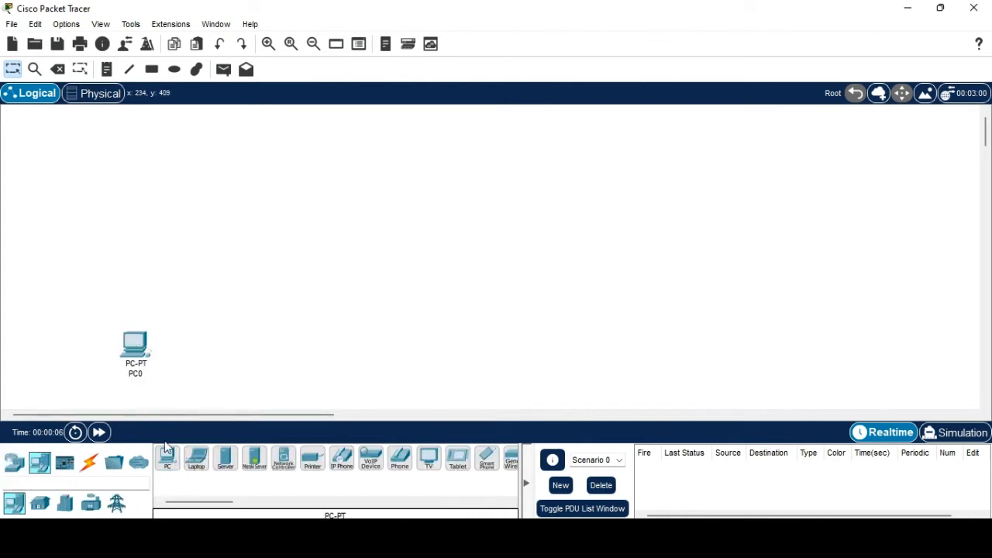
{"action": "left_click", "coordinate": [168, 458]}
{"action": "left_click", "coordinate": [193, 345]}
{"action": "left_click", "coordinate": [193, 346]}
{"action": "left_click", "coordinate": [167, 459]}
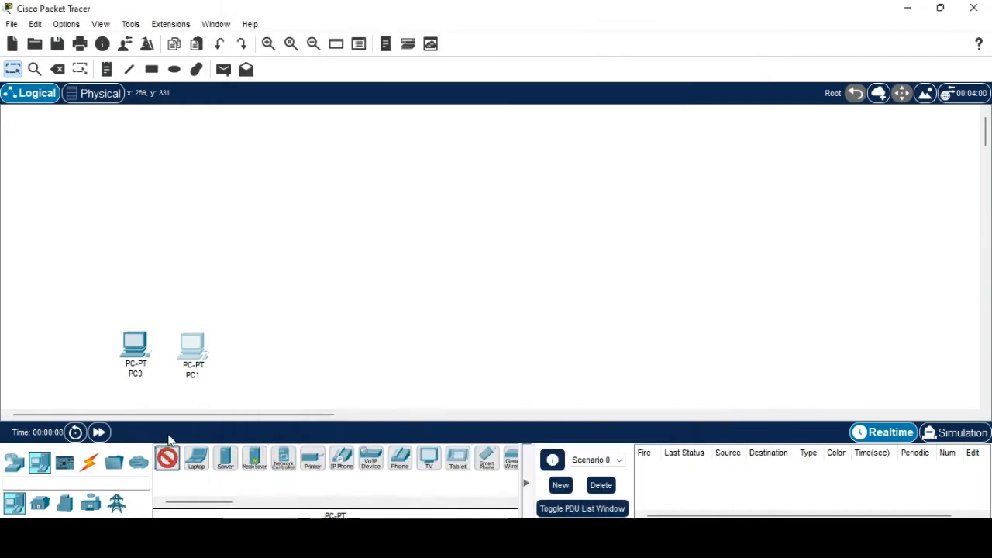
{"action": "left_click", "coordinate": [258, 350]}
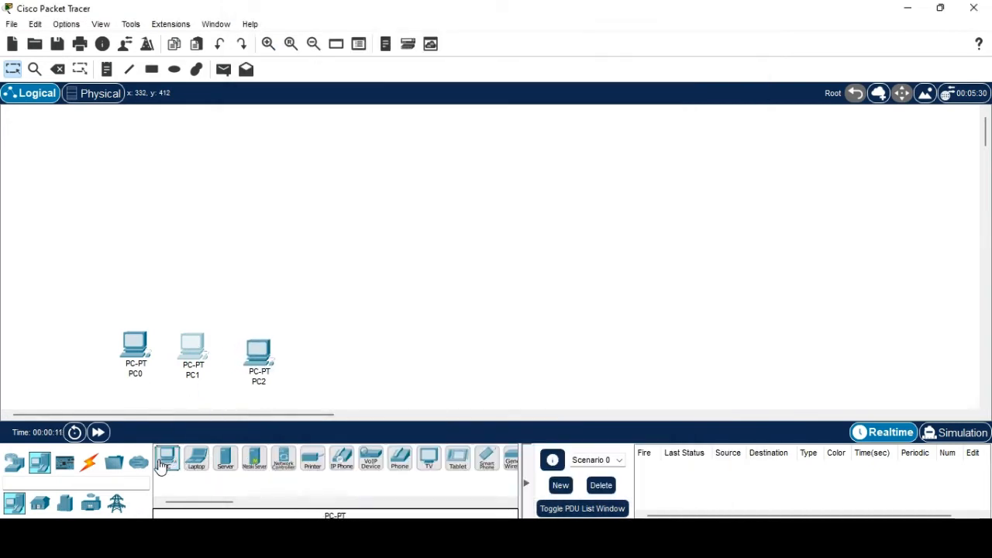
{"action": "left_click", "coordinate": [167, 458]}
{"action": "left_click", "coordinate": [486, 326]}
{"action": "left_click", "coordinate": [166, 464]}
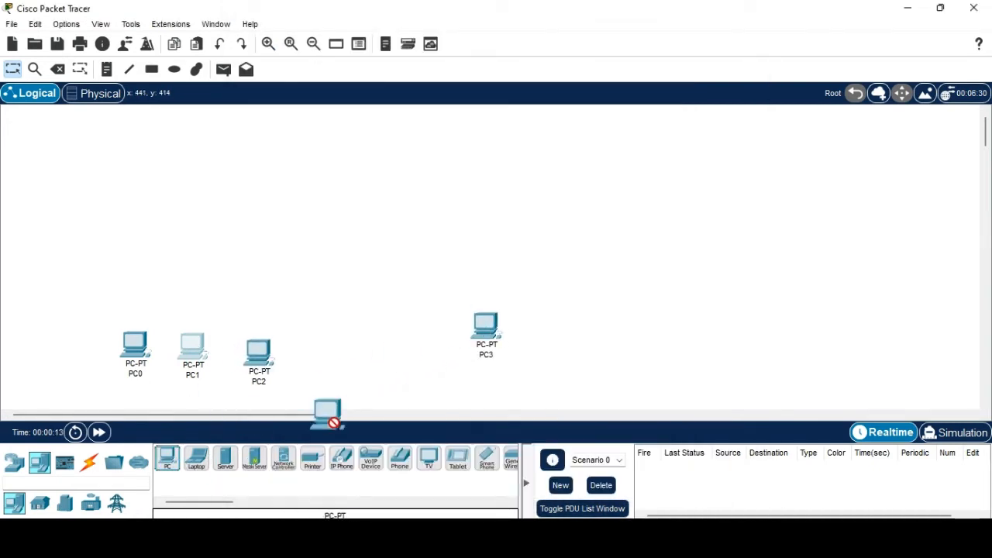
{"action": "left_click", "coordinate": [581, 341]}
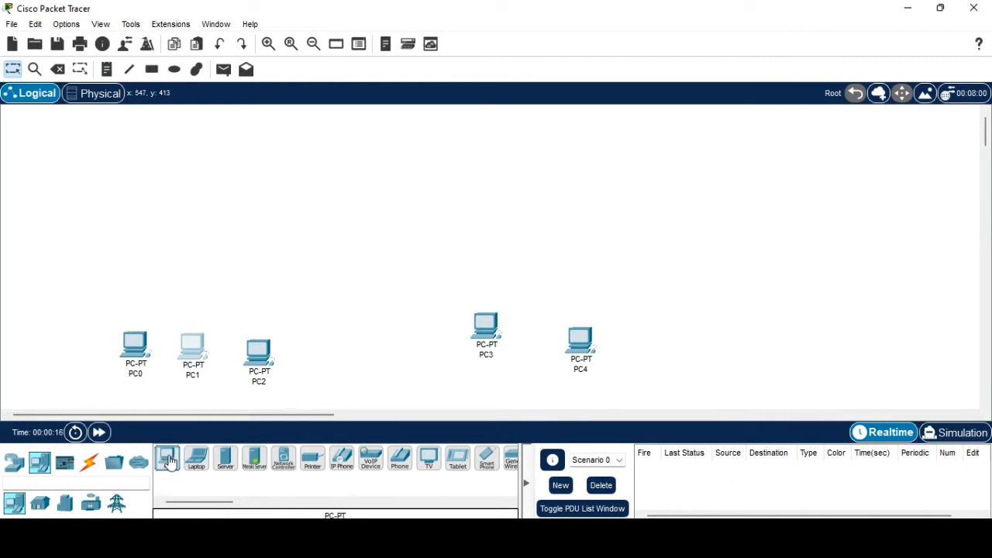
Add generic switches Switch0 and Switch1 above the PCs and an ISR4331 Router0 at top centre.
{"action": "left_click", "coordinate": [15, 461]}
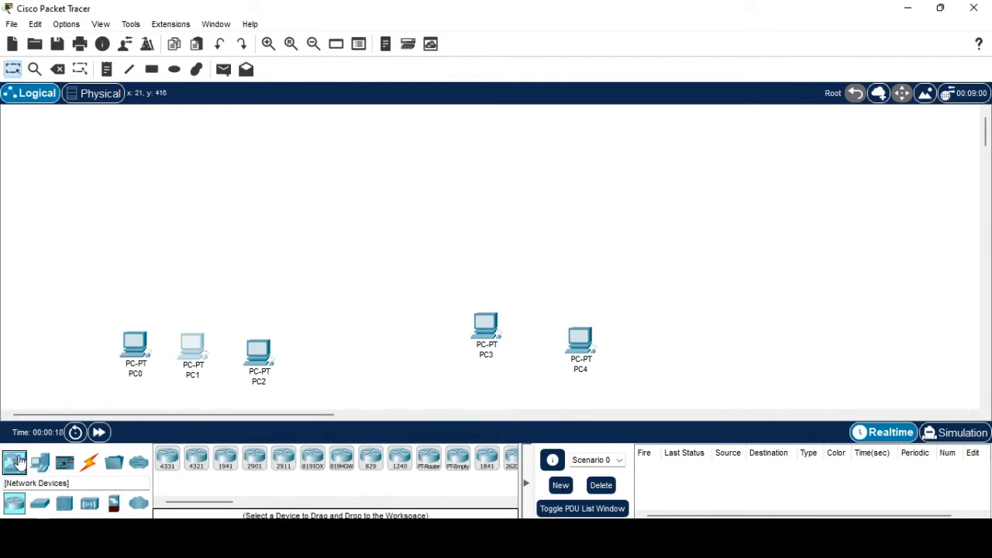
{"action": "left_click", "coordinate": [39, 504]}
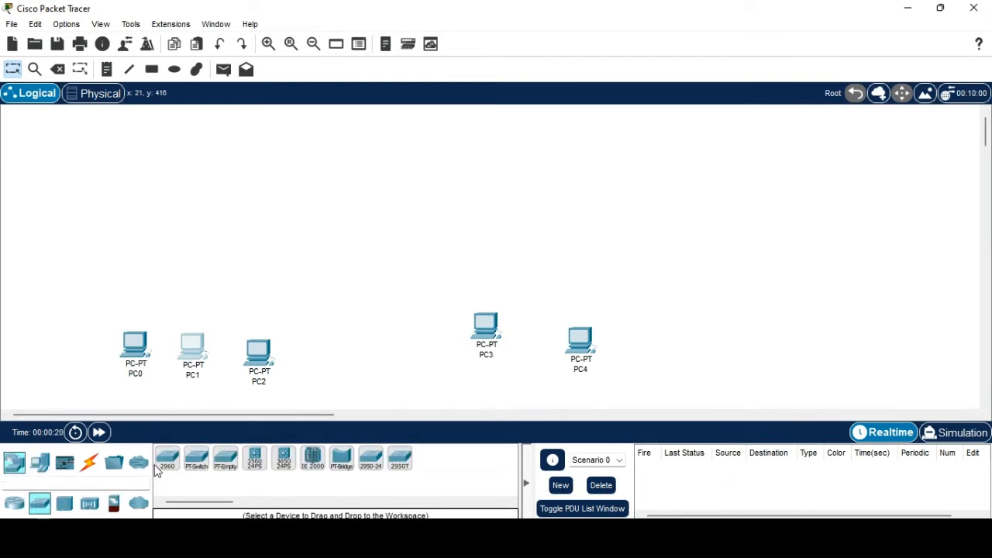
{"action": "left_click", "coordinate": [197, 461]}
{"action": "left_click", "coordinate": [199, 238]}
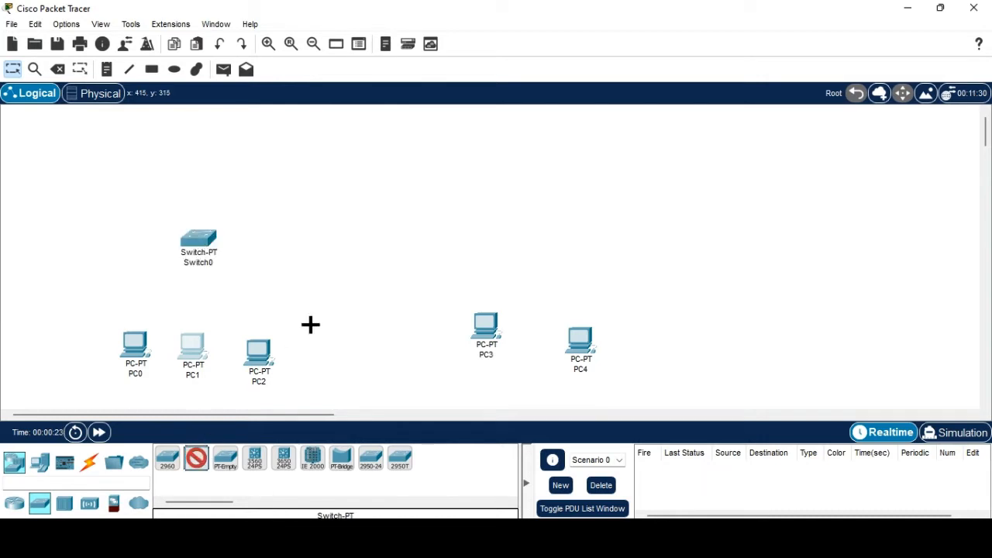
{"action": "left_click", "coordinate": [533, 226]}
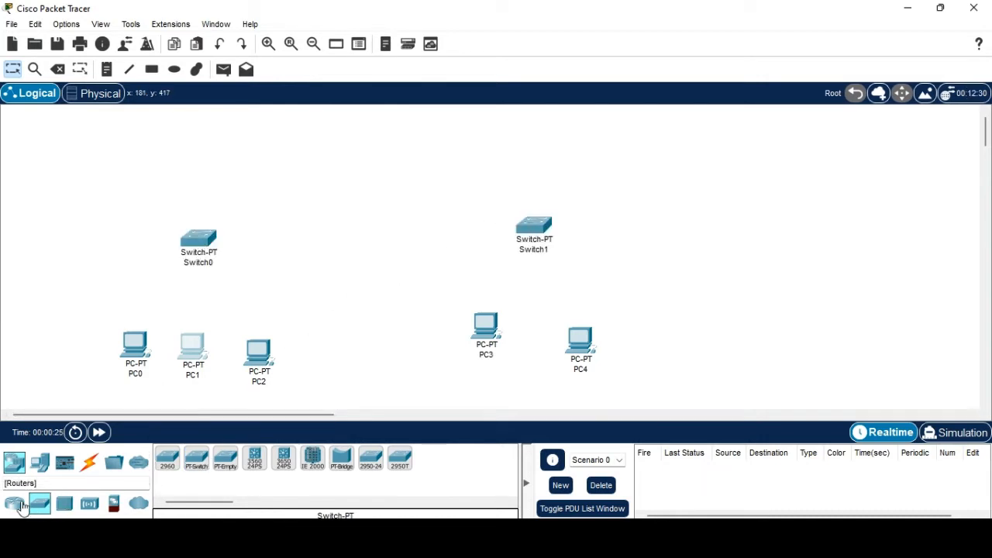
{"action": "left_click", "coordinate": [23, 504]}
{"action": "left_click", "coordinate": [167, 459]}
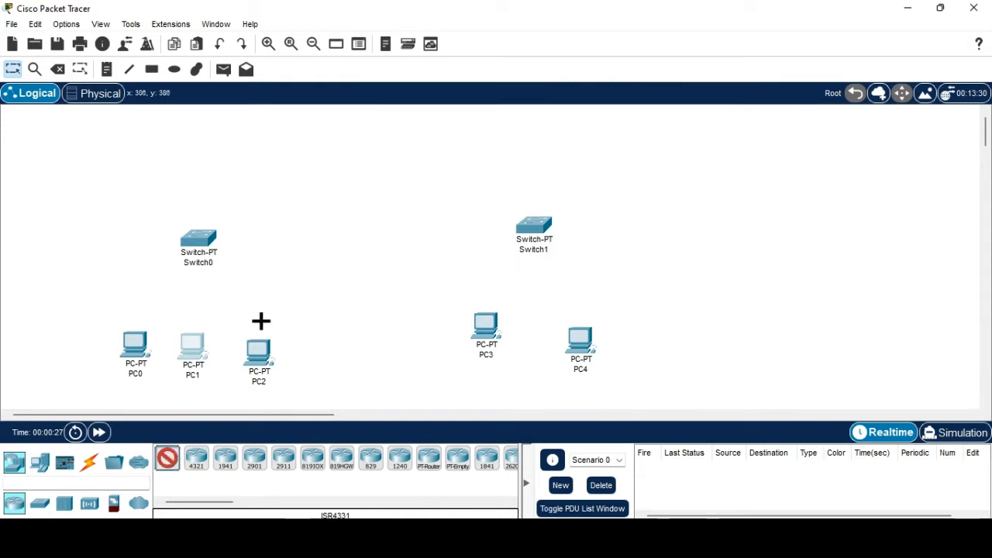
{"action": "left_click", "coordinate": [364, 147]}
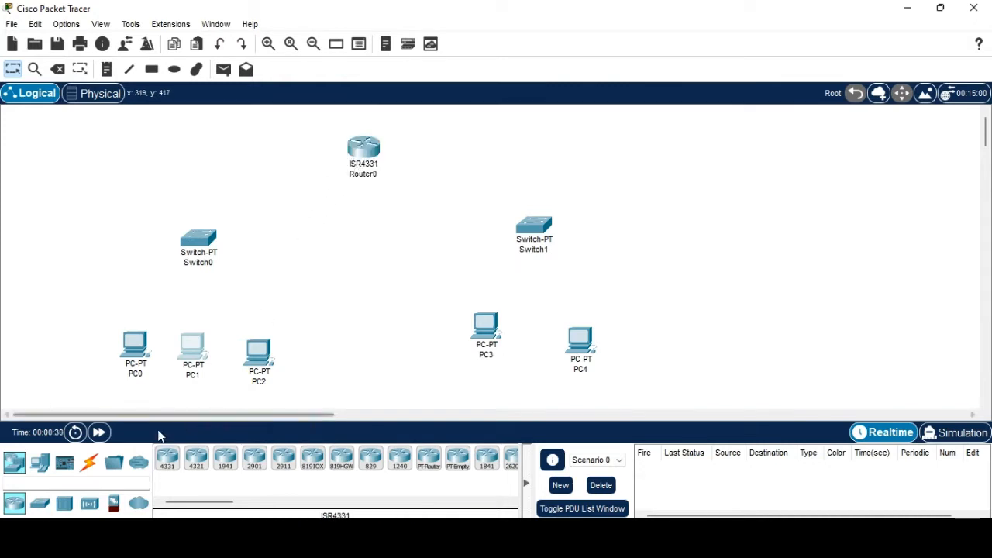
{"action": "left_click", "coordinate": [89, 462]}
{"action": "left_click", "coordinate": [168, 459]}
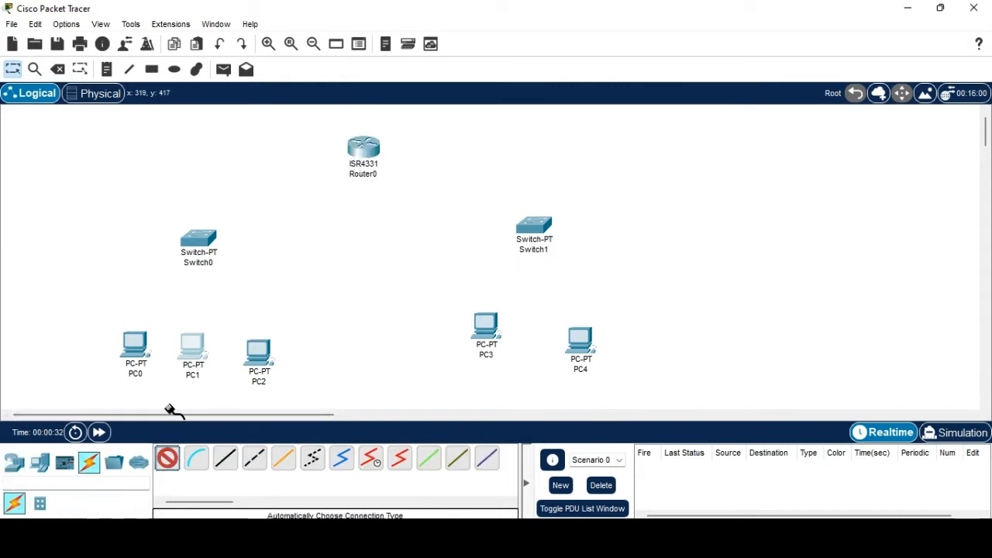
Cable PC0, PC1 and PC2 to Switch0 with automatic connections.
{"action": "left_click", "coordinate": [133, 344]}
{"action": "left_click", "coordinate": [199, 241]}
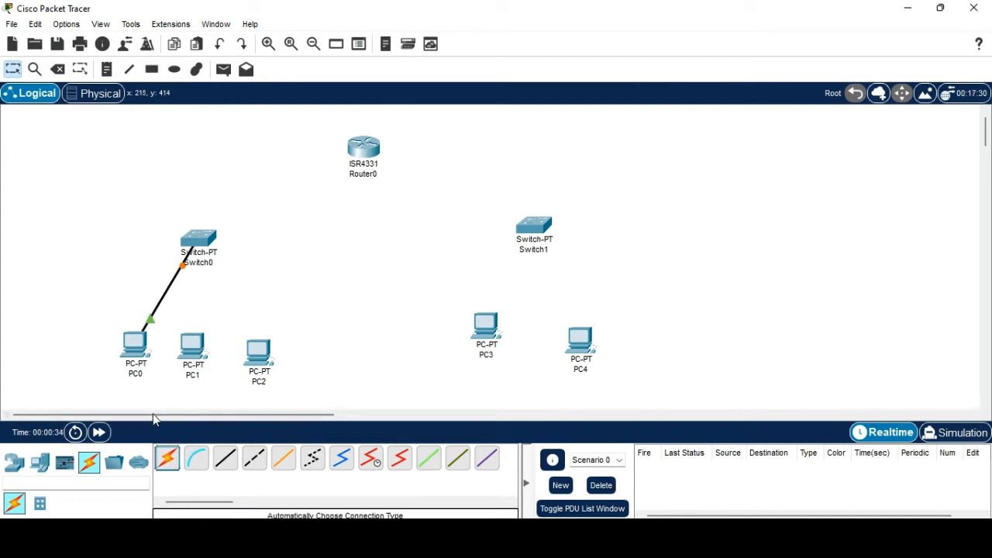
{"action": "left_click", "coordinate": [167, 459]}
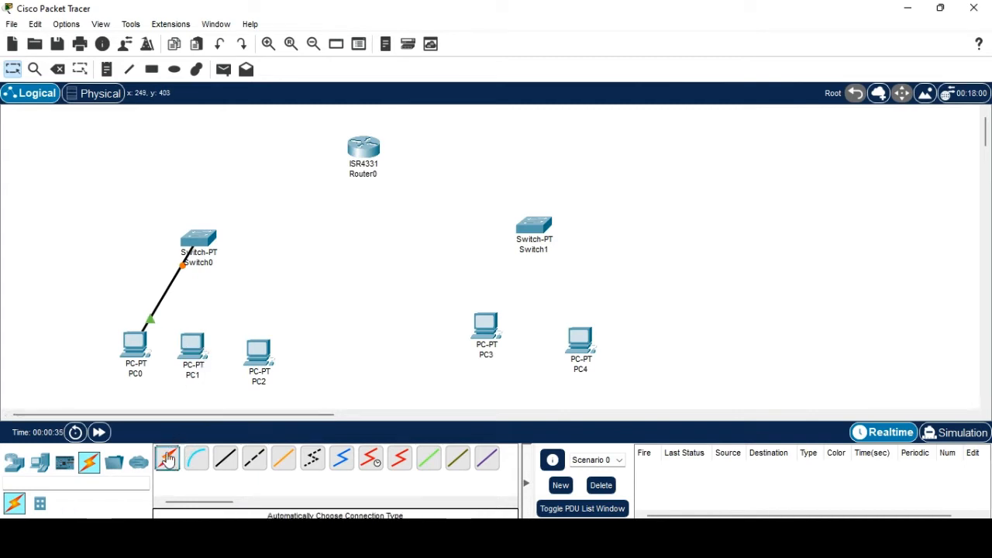
{"action": "left_click", "coordinate": [194, 350]}
{"action": "left_click", "coordinate": [198, 240]}
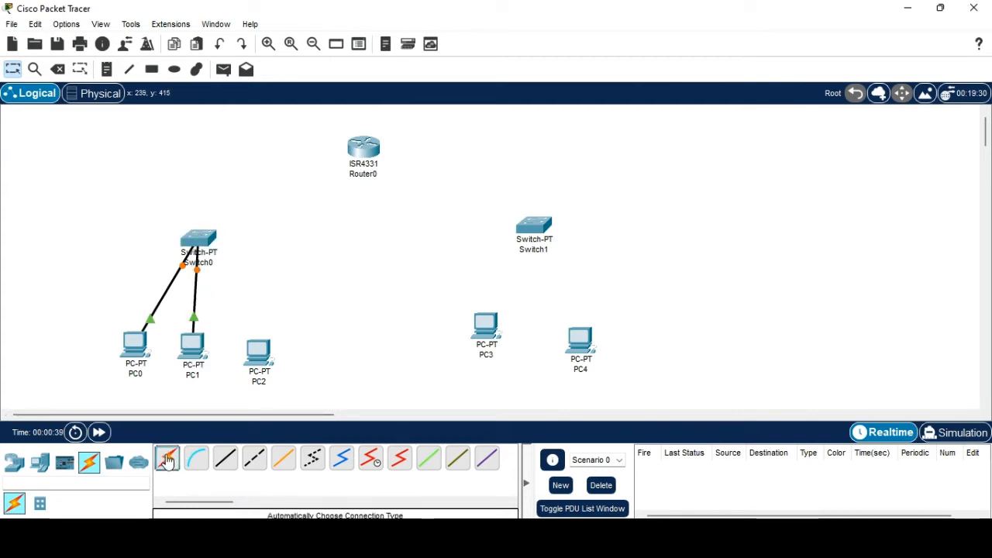
{"action": "left_click", "coordinate": [167, 458]}
{"action": "left_click", "coordinate": [245, 350]}
{"action": "left_click", "coordinate": [204, 237]}
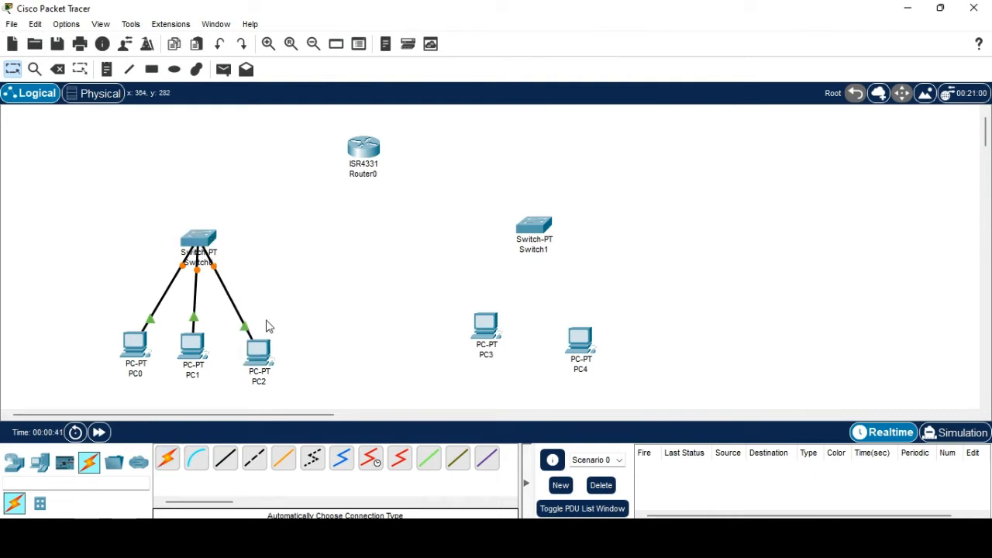
Cable PC3 and PC4 to Switch1 with automatic connections.
{"action": "left_click", "coordinate": [167, 458]}
{"action": "left_click", "coordinate": [488, 321]}
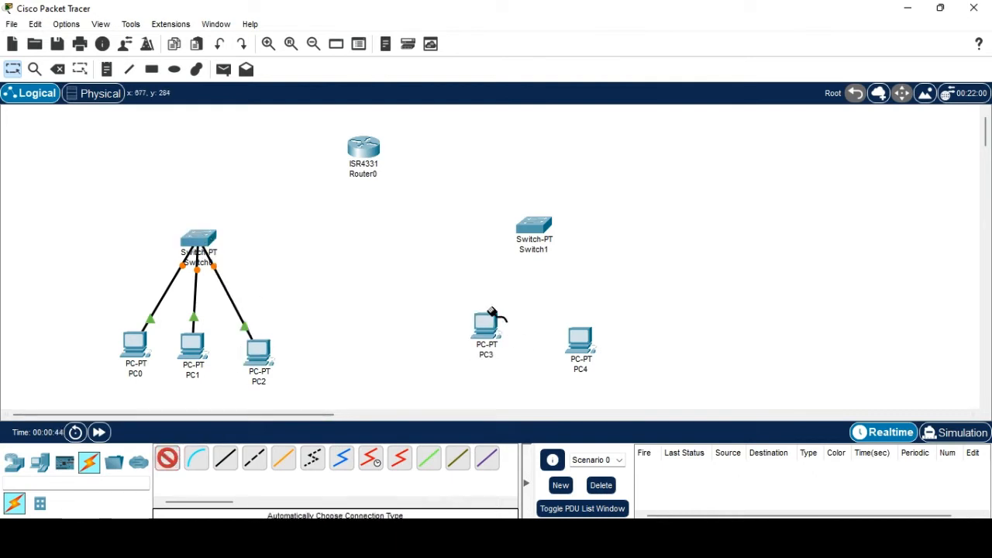
{"action": "left_click", "coordinate": [532, 228]}
{"action": "left_click", "coordinate": [167, 459]}
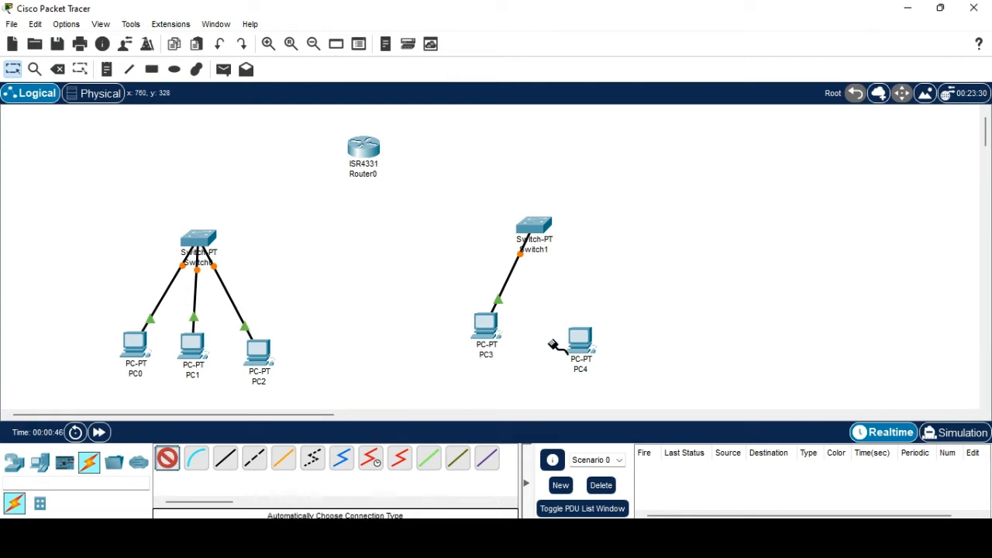
{"action": "left_click", "coordinate": [575, 344]}
{"action": "left_click", "coordinate": [535, 228]}
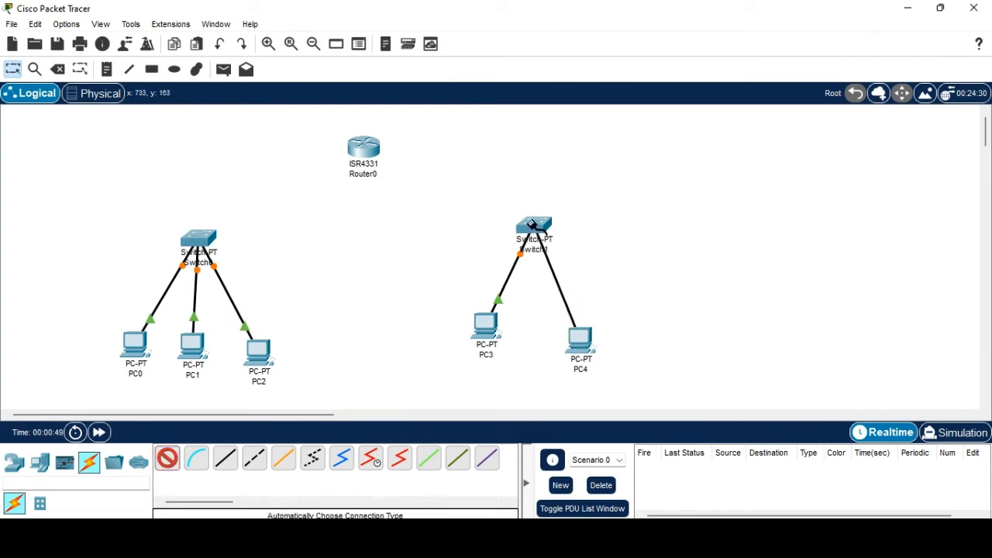
{"action": "left_click", "coordinate": [225, 459]}
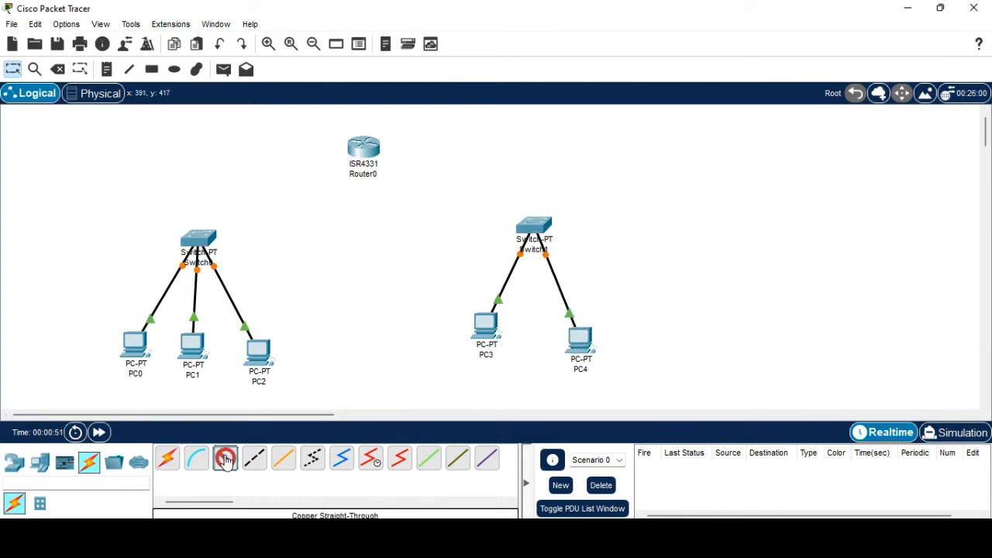
{"action": "left_click", "coordinate": [574, 543]}
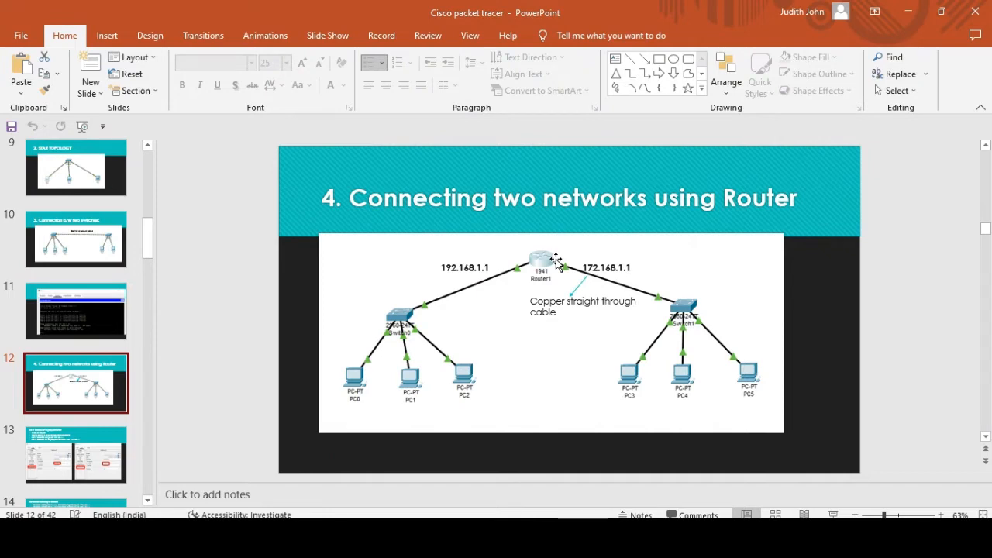
Review slide 12 on connecting two networks with a router, then minimize PowerPoint.
{"action": "left_click", "coordinate": [907, 11]}
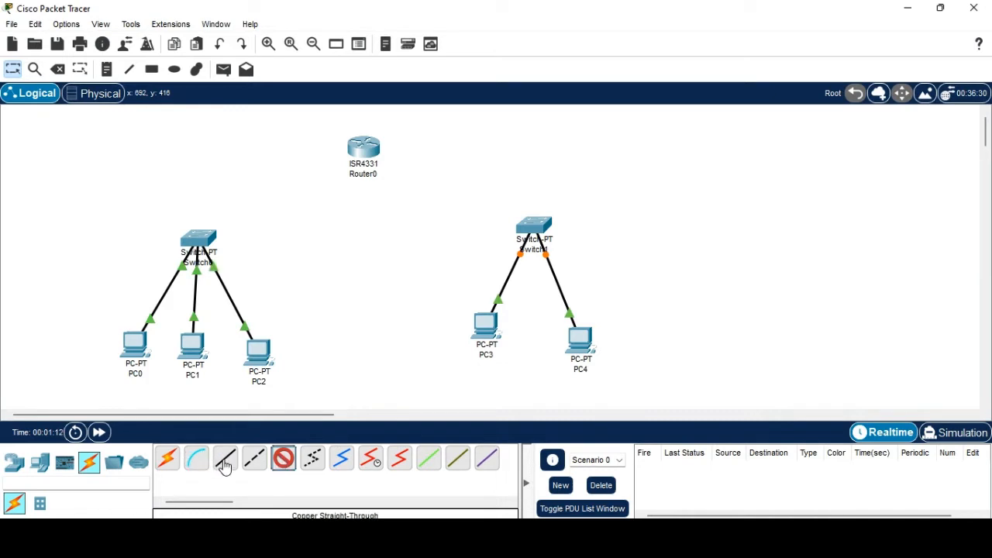
Connect Switch0 FastEthernet3/1 to Router0 GigabitEthernet0/0/0 with a copper straight-through cable.
{"action": "left_click", "coordinate": [225, 465]}
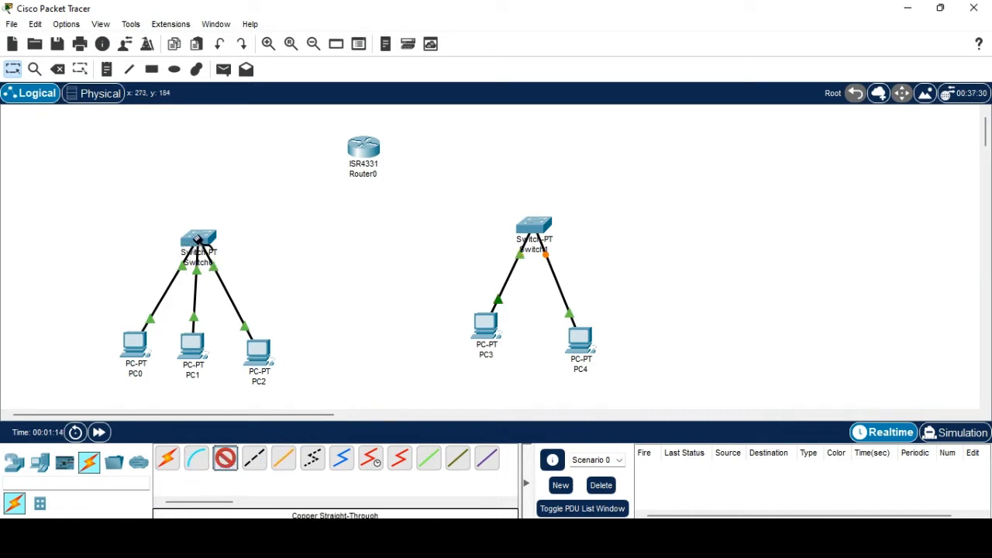
{"action": "left_click", "coordinate": [199, 240]}
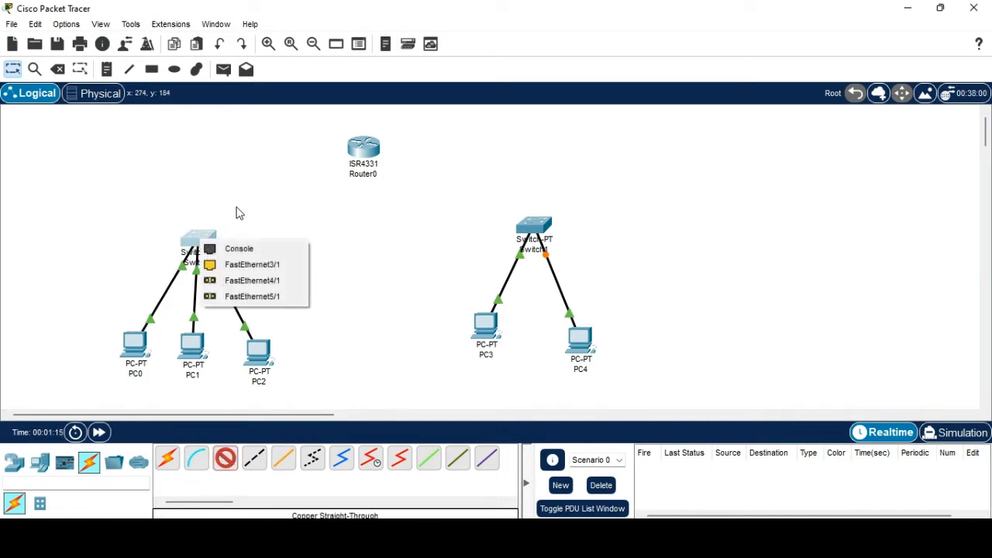
{"action": "left_click", "coordinate": [250, 265]}
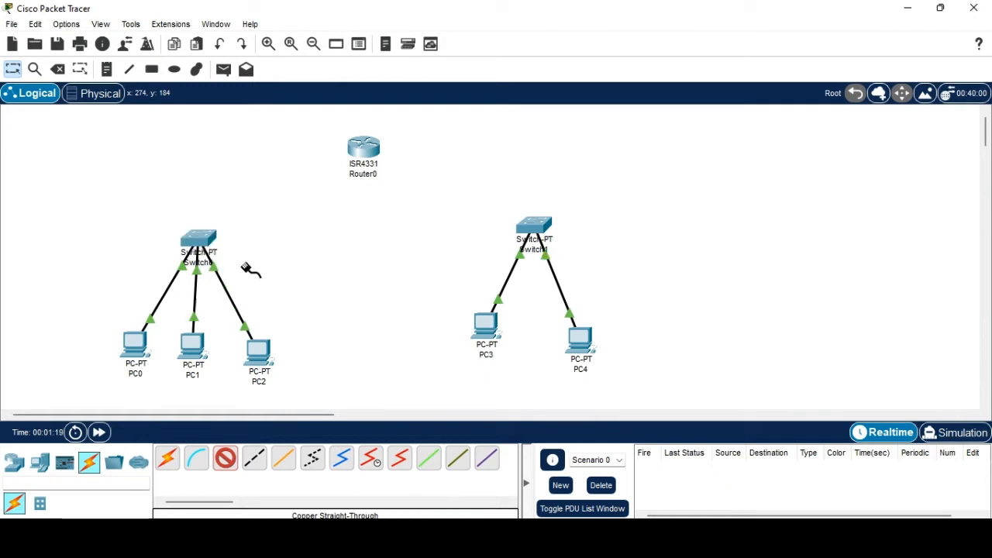
{"action": "left_click", "coordinate": [378, 154]}
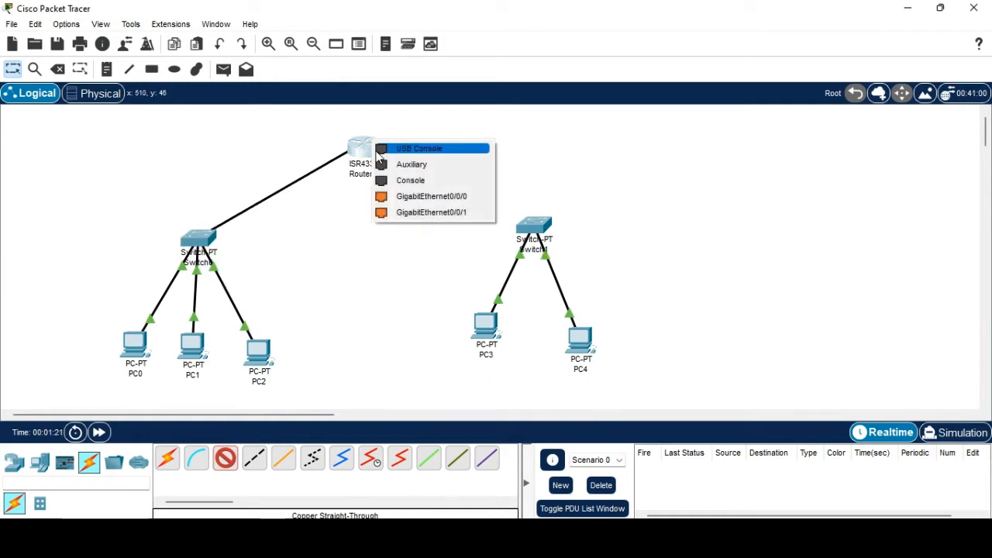
{"action": "left_click", "coordinate": [405, 198]}
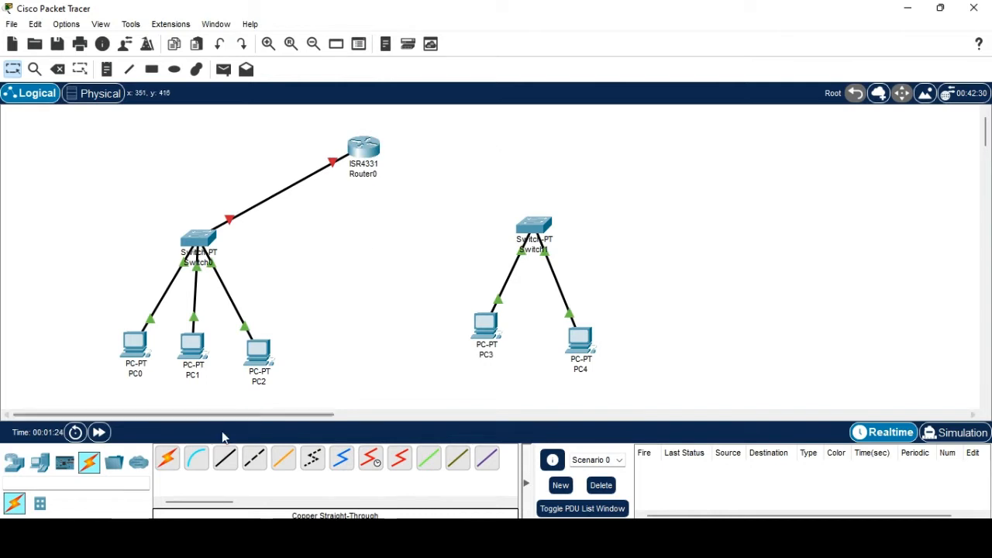
Connect Switch1 FastEthernet2/1 to Router0 GigabitEthernet0/0/1 with a copper straight-through cable.
{"action": "left_click", "coordinate": [221, 462]}
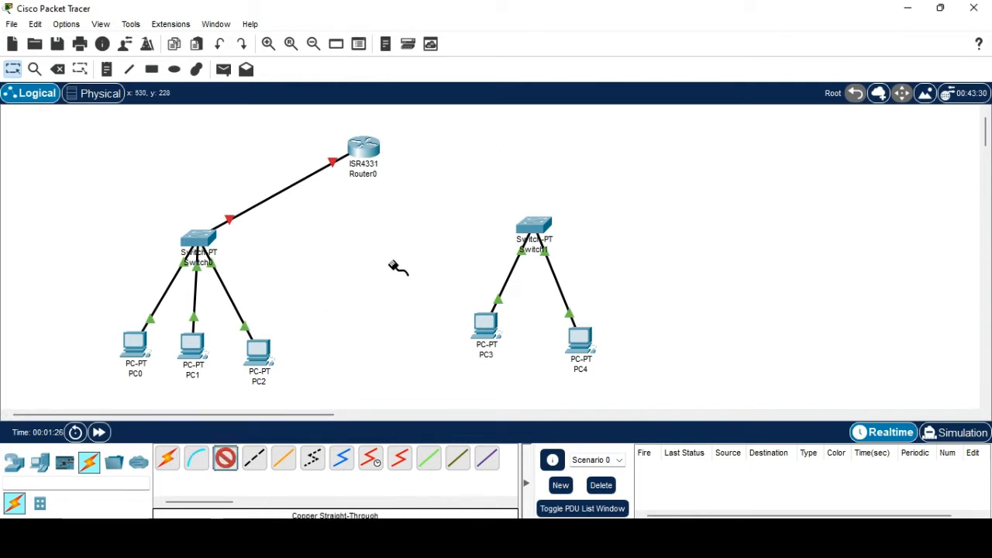
{"action": "left_click", "coordinate": [528, 224]}
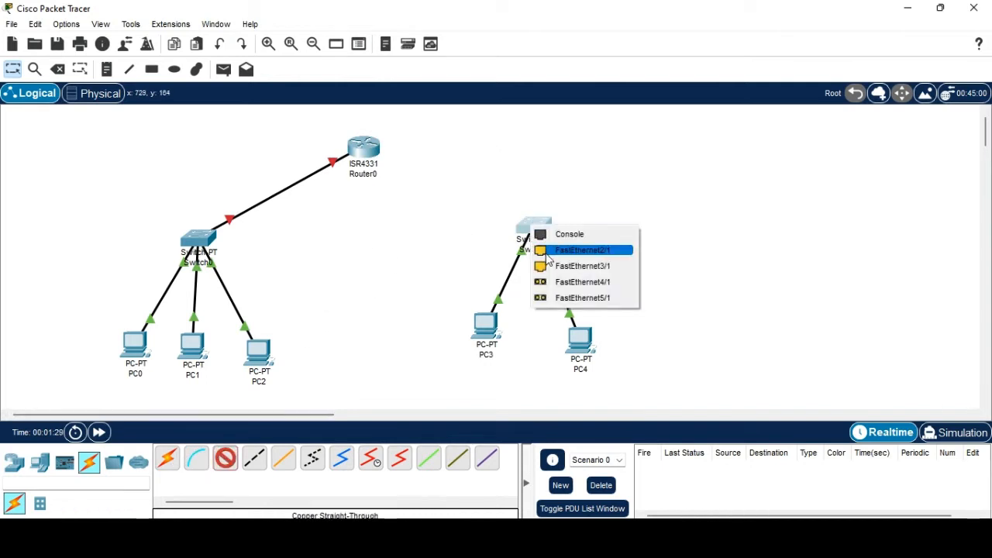
{"action": "left_click", "coordinate": [547, 257]}
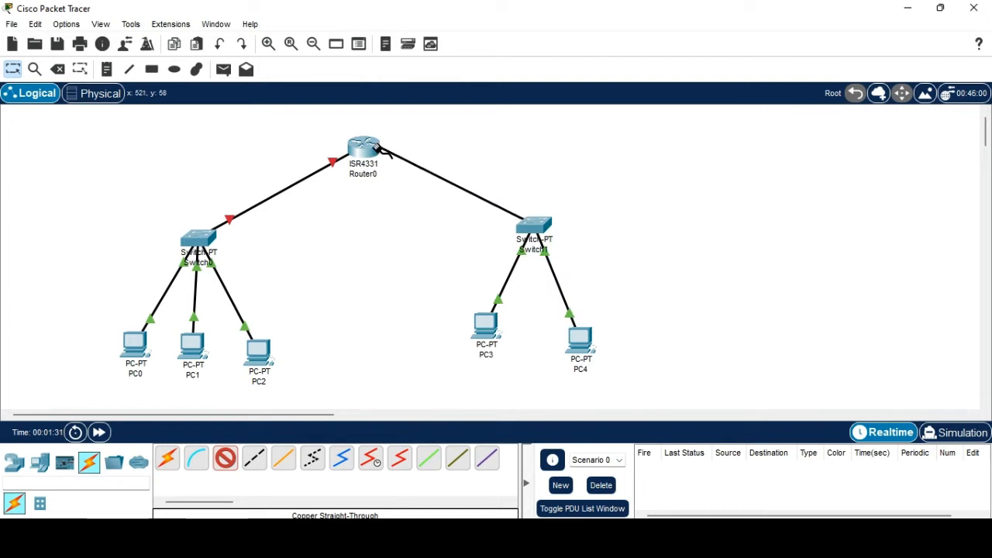
{"action": "left_click", "coordinate": [373, 151]}
{"action": "left_click", "coordinate": [409, 207]}
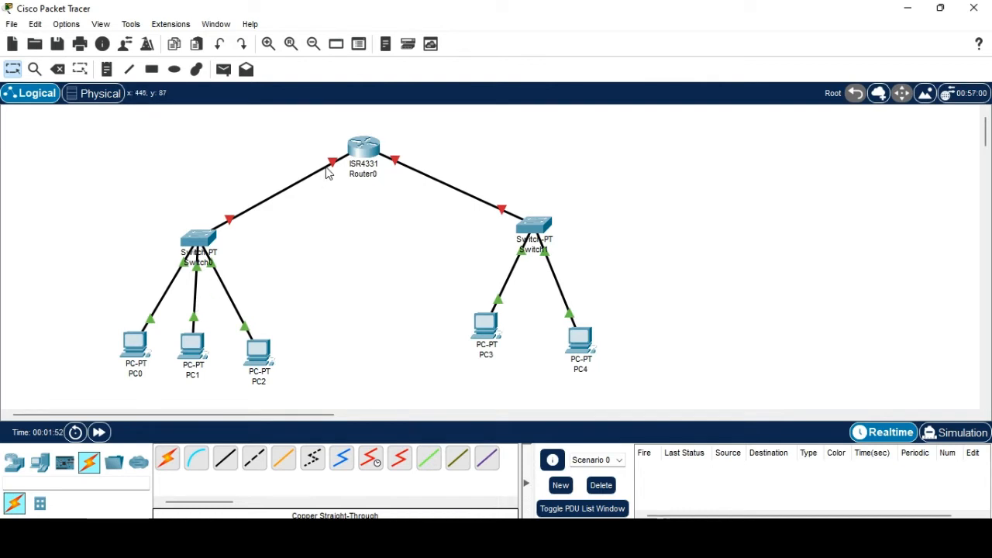
Replace the Router0–Switch0 cable with a new link to GigabitEthernet0/0/0.
{"action": "mouse_move", "coordinate": [327, 172]}
{"action": "left_click", "coordinate": [359, 155]}
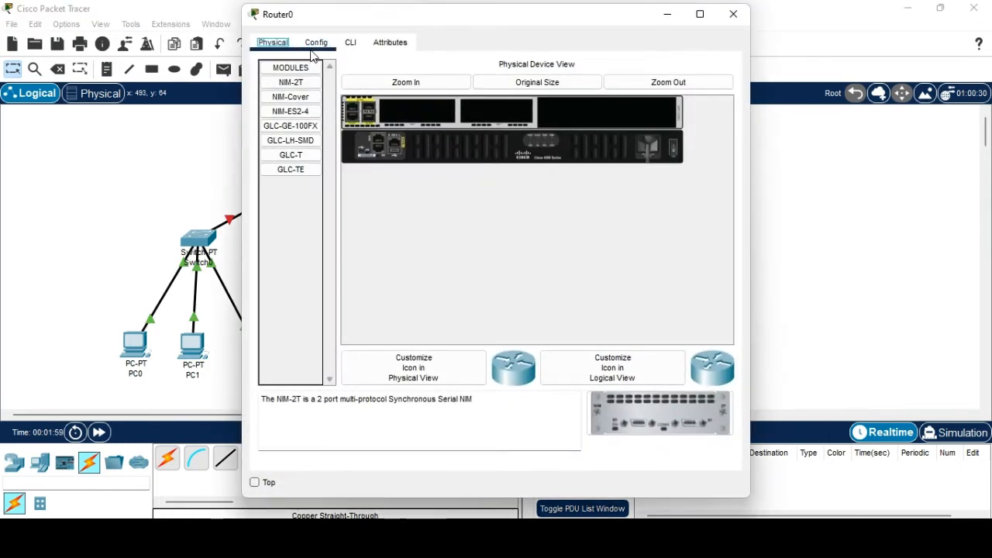
{"action": "left_click", "coordinate": [316, 44]}
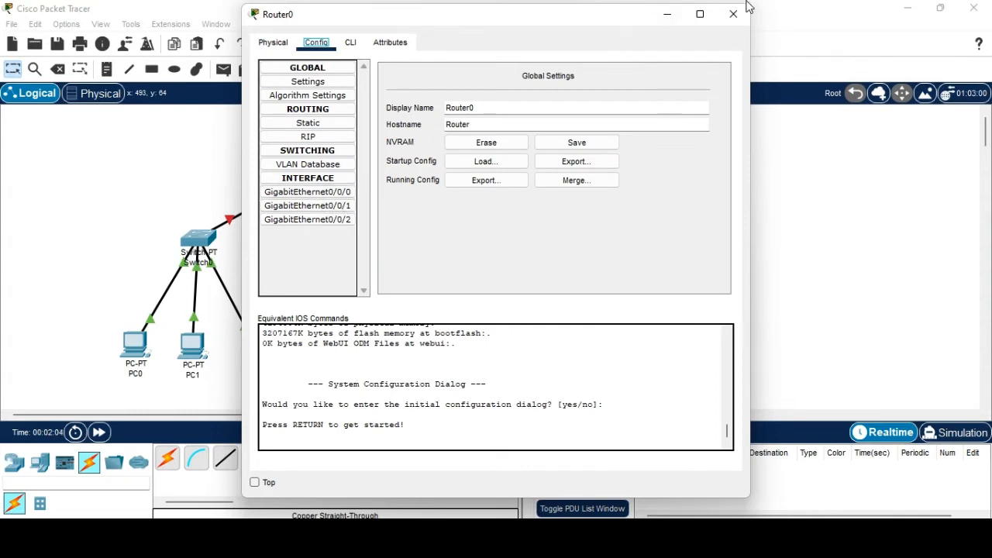
{"action": "left_click", "coordinate": [665, 15]}
{"action": "left_click", "coordinate": [332, 164]}
{"action": "key", "text": "Delete"}
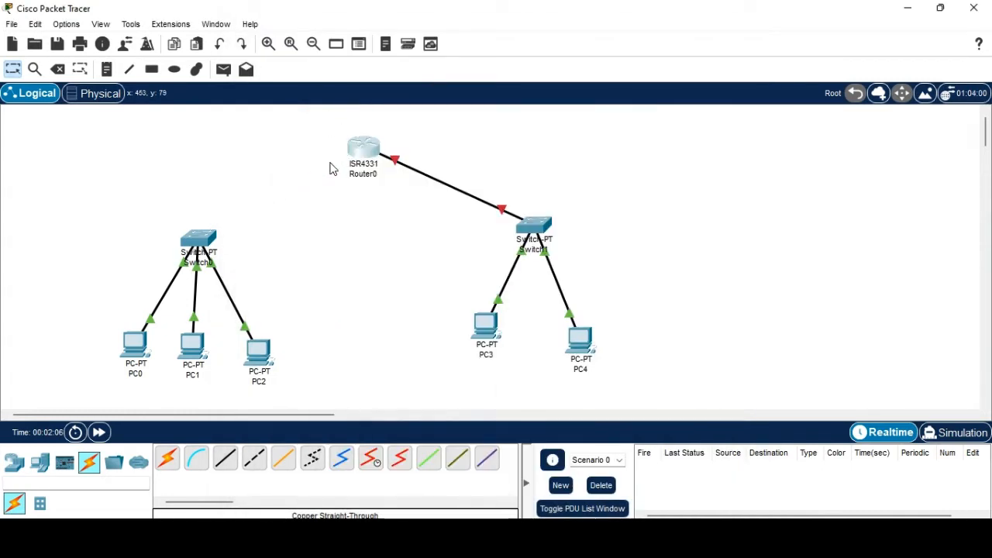
{"action": "left_click", "coordinate": [362, 147]}
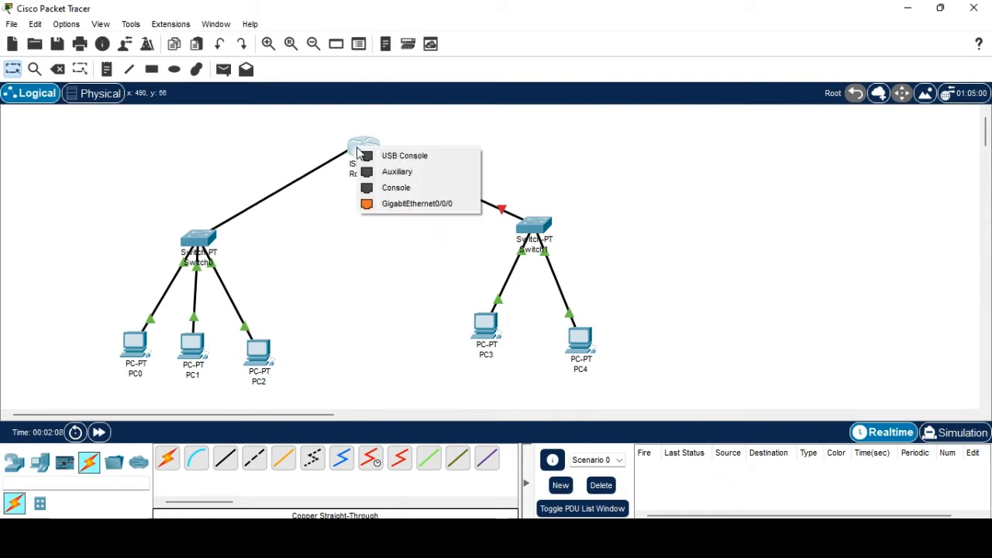
{"action": "left_click", "coordinate": [393, 206]}
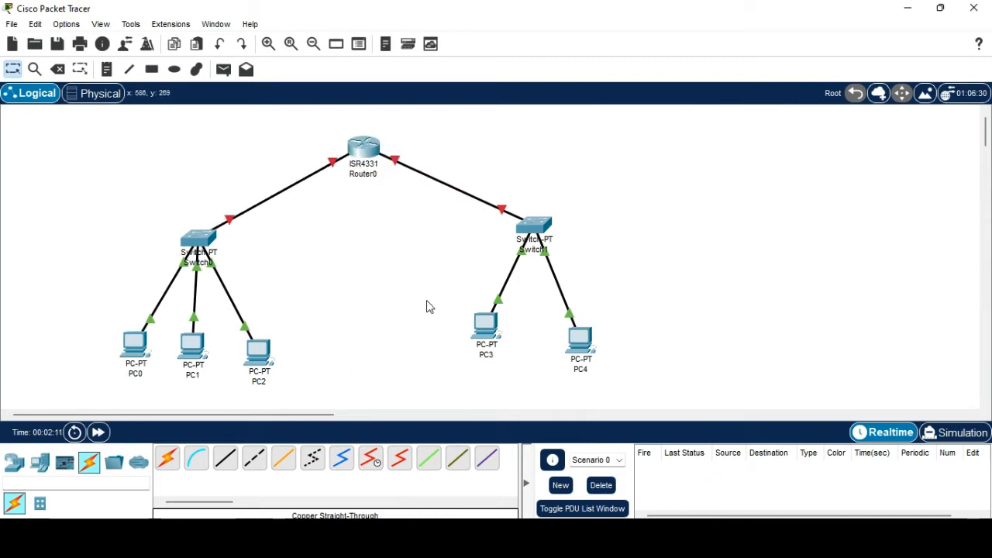
Turn Port Status on for Router0's GigabitEthernet0/0/0 interface.
{"action": "left_click", "coordinate": [354, 144]}
{"action": "left_click", "coordinate": [307, 192]}
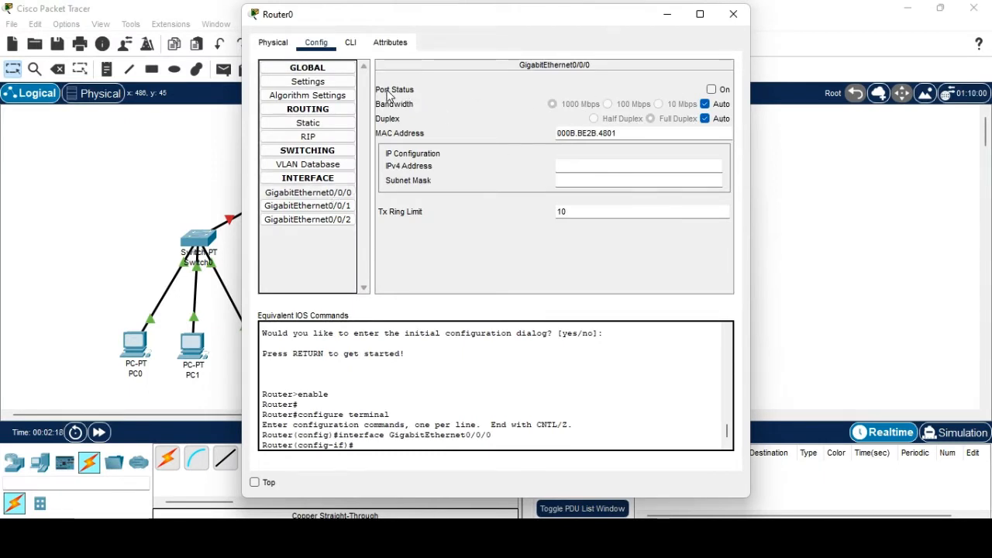
{"action": "left_click", "coordinate": [711, 89]}
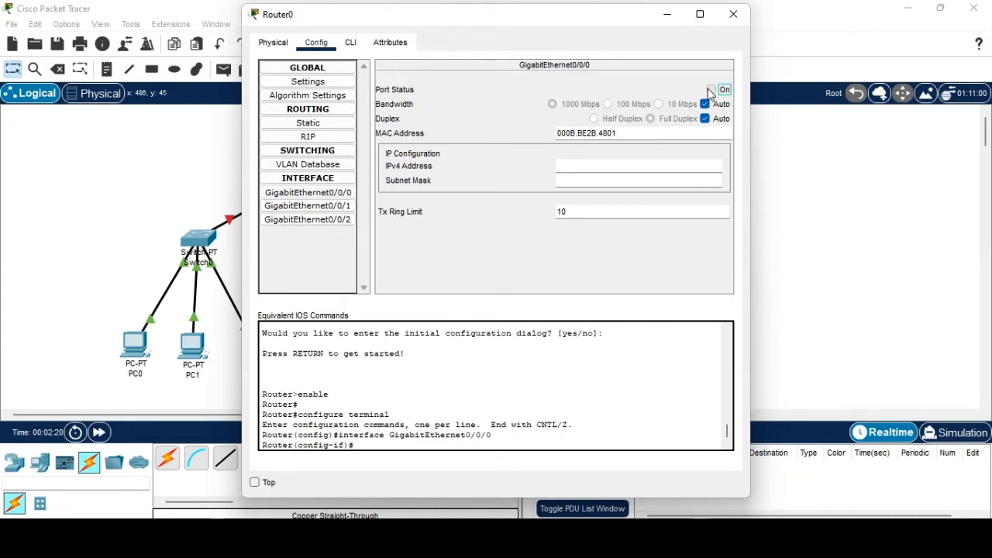
{"action": "left_click", "coordinate": [733, 14]}
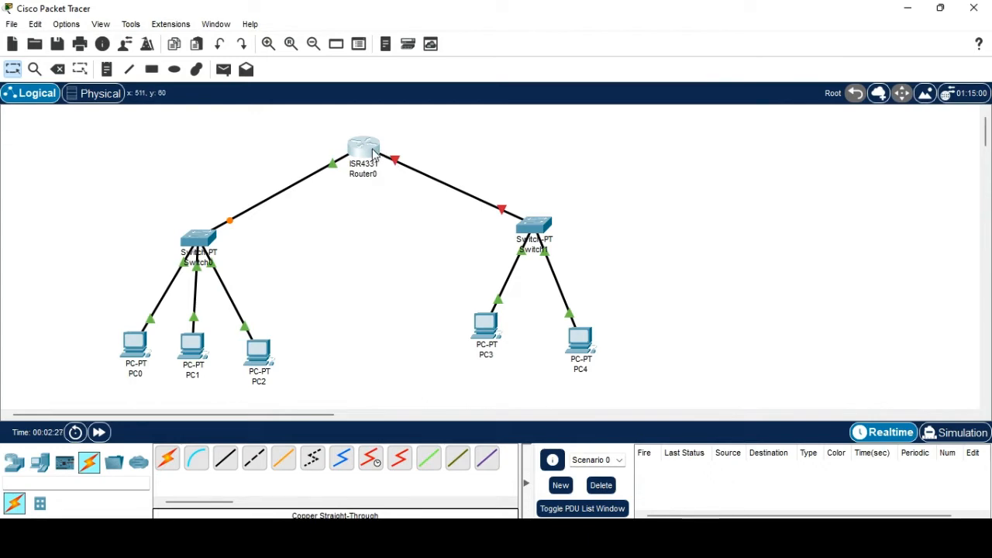
Turn Port Status on for Router0's GigabitEthernet0/0/1 interface.
{"action": "left_click", "coordinate": [373, 152]}
{"action": "left_click", "coordinate": [351, 207]}
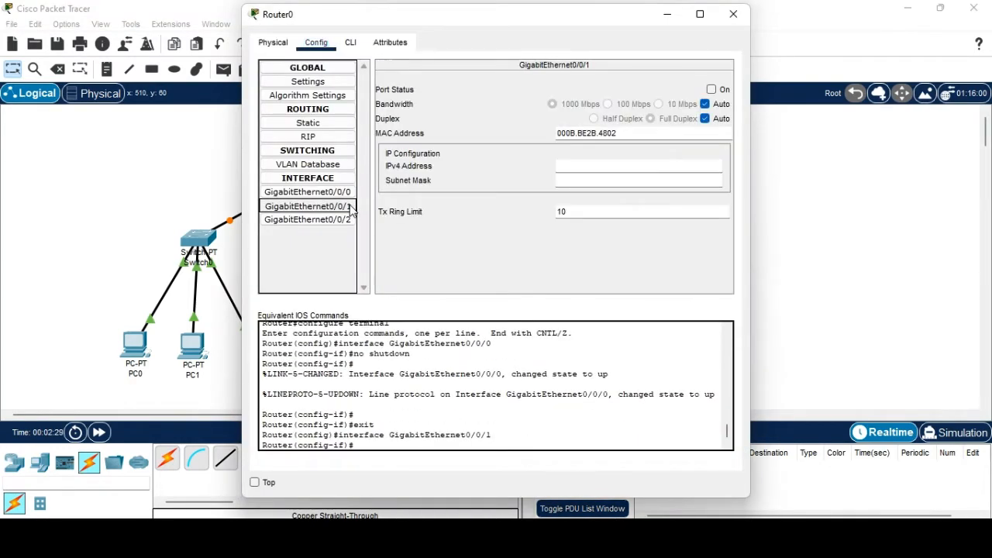
{"action": "left_click", "coordinate": [346, 208]}
{"action": "left_click", "coordinate": [346, 207]}
{"action": "left_click", "coordinate": [346, 207]}
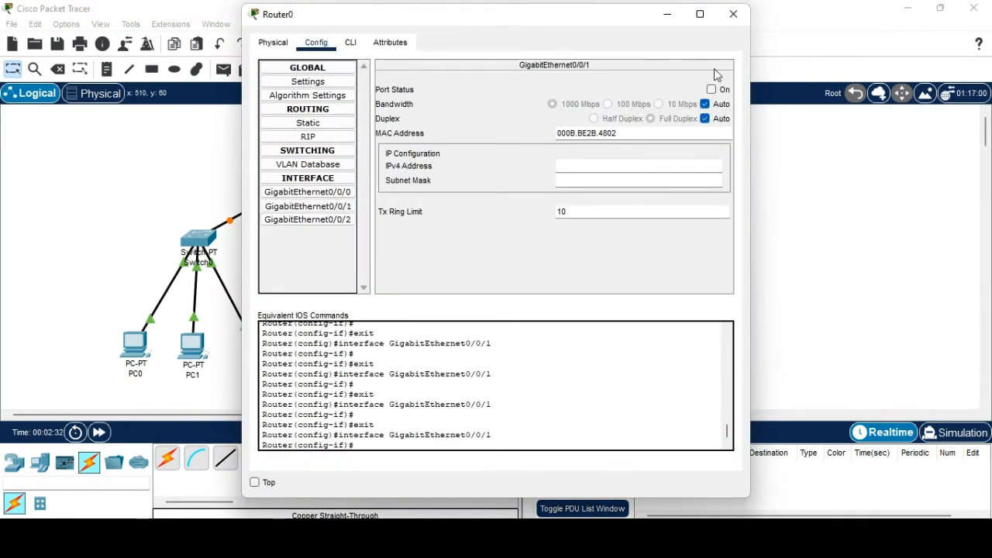
{"action": "left_click", "coordinate": [711, 90]}
{"action": "left_click", "coordinate": [730, 17]}
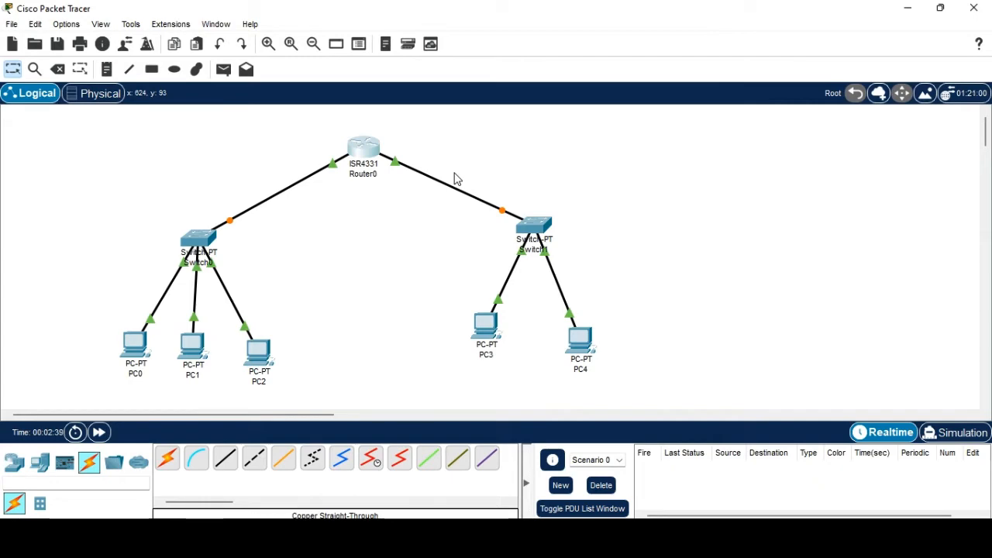
Give PC0 the static IPv4 address 192.168.1.1 in its IP Configuration.
{"action": "left_click", "coordinate": [138, 346]}
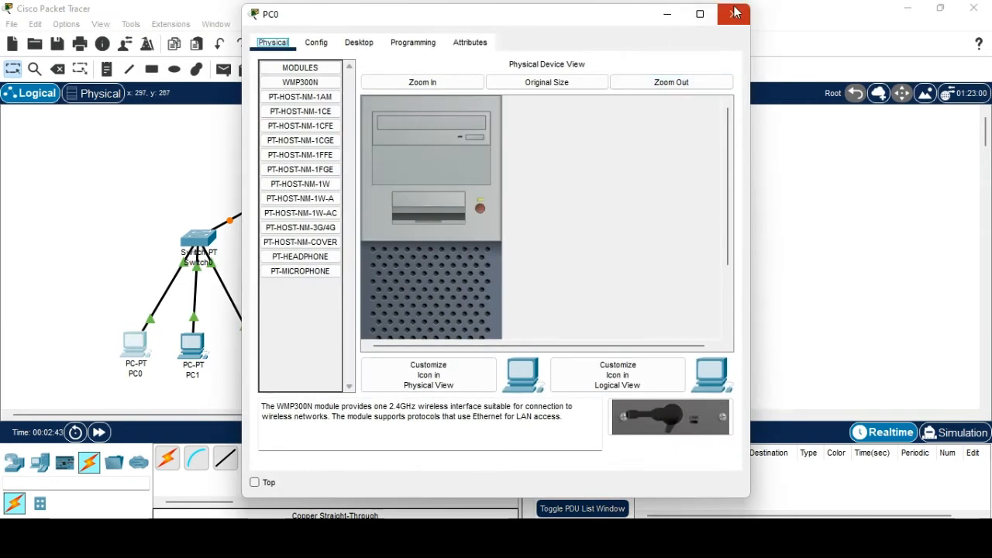
{"action": "left_click", "coordinate": [318, 43]}
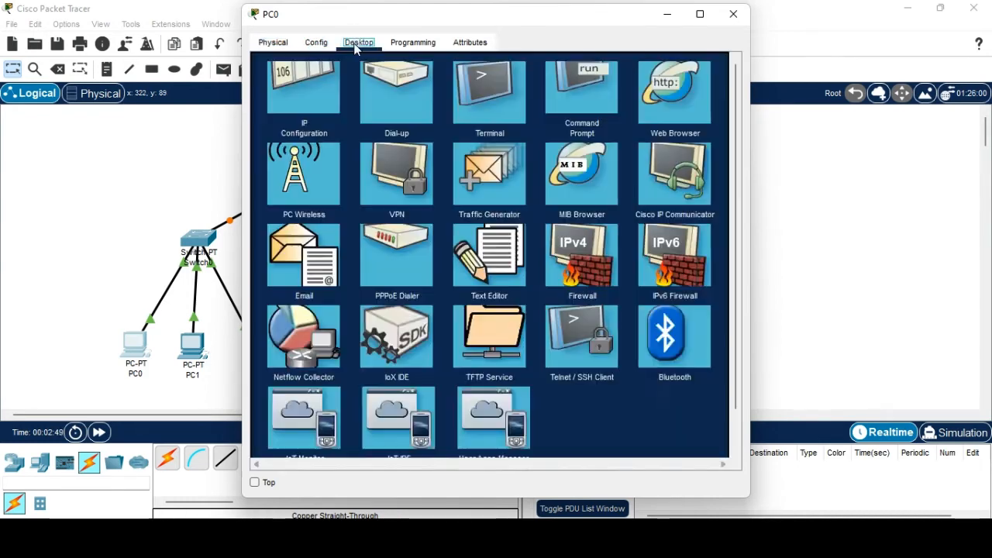
{"action": "left_click", "coordinate": [359, 42]}
{"action": "left_click", "coordinate": [284, 121]}
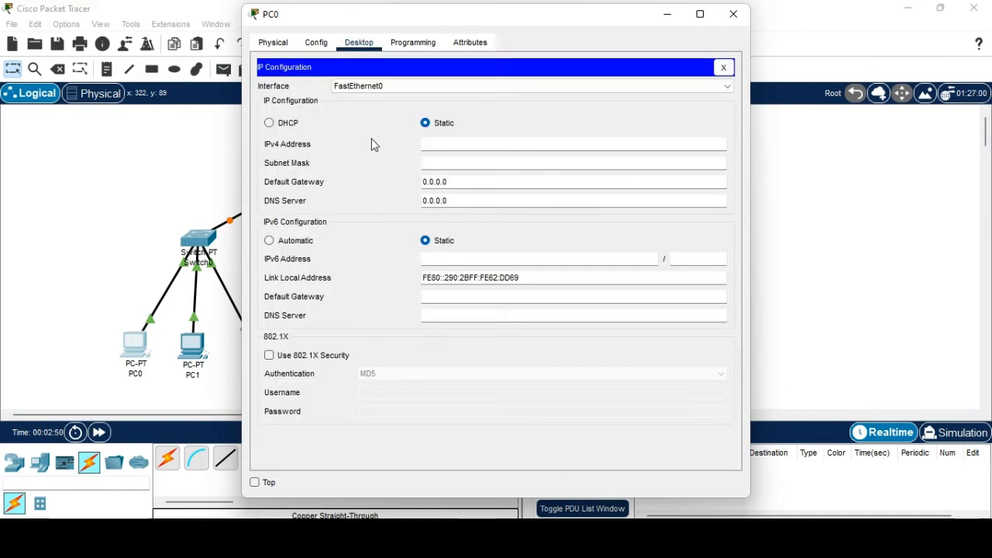
{"action": "left_click", "coordinate": [447, 147]}
{"action": "type", "text": "192.168.1.1"}
{"action": "left_click", "coordinate": [733, 14]}
Give PC1 the static IPv4 address 192.168.1.2.
{"action": "left_click", "coordinate": [185, 341]}
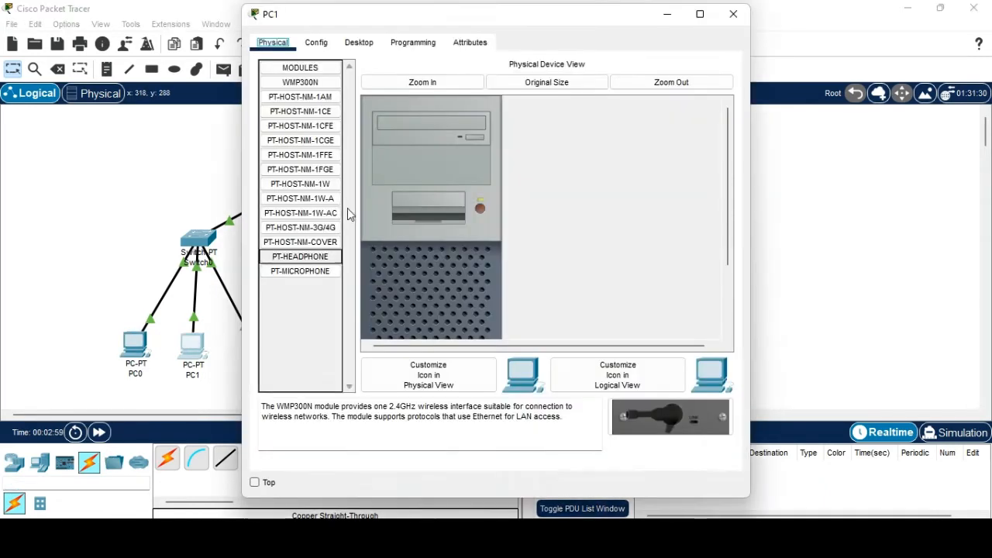
{"action": "left_click", "coordinate": [316, 42]}
{"action": "left_click", "coordinate": [359, 42]}
{"action": "left_click", "coordinate": [314, 113]}
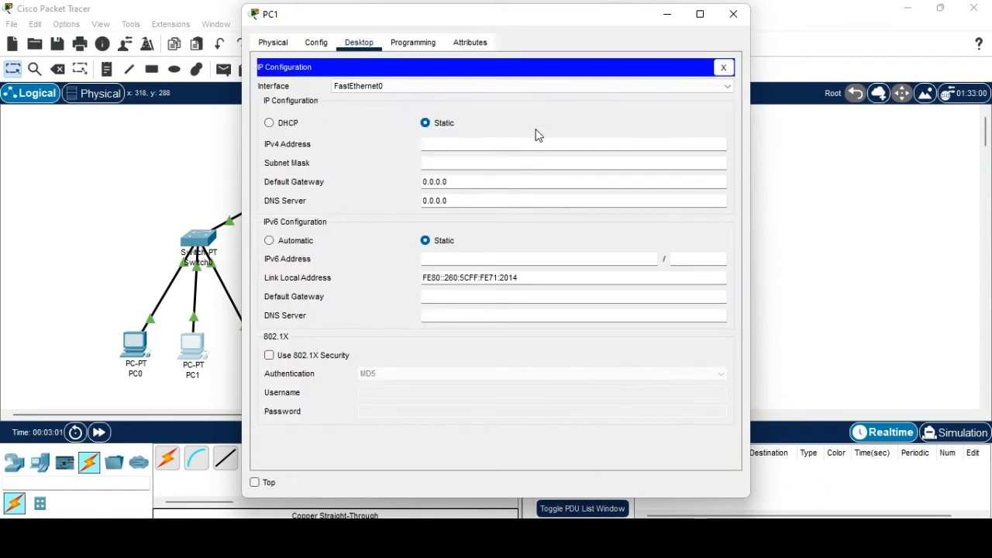
{"action": "left_click", "coordinate": [432, 141]}
{"action": "type", "text": "192.168.1.2"}
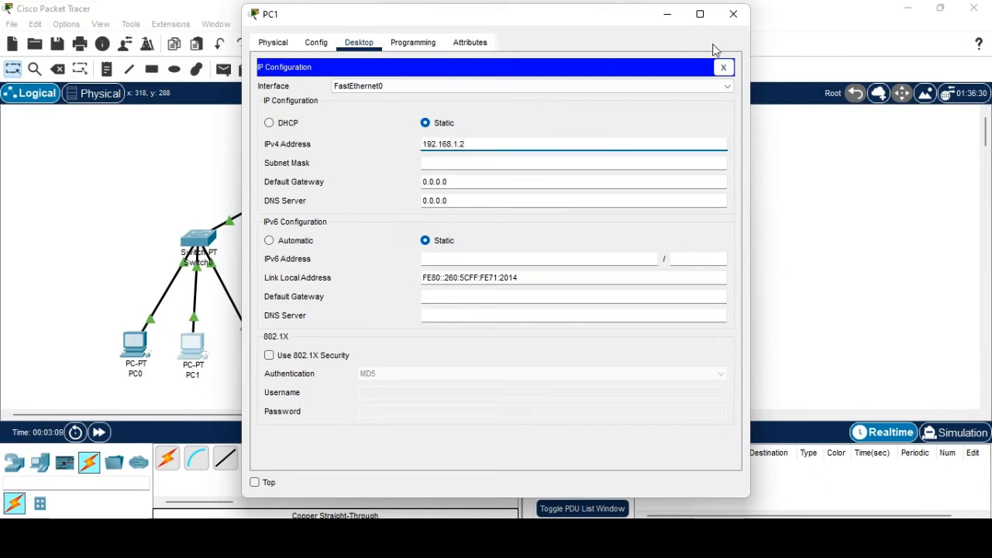
{"action": "left_click", "coordinate": [733, 14]}
Give PC2 the static IPv4 address 192.168.1.3.
{"action": "left_click", "coordinate": [254, 361]}
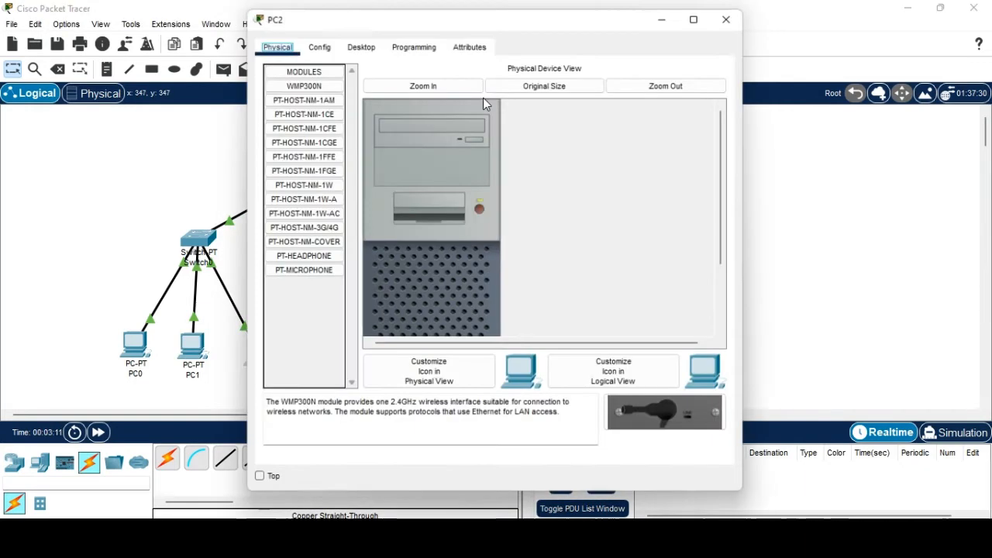
{"action": "left_click", "coordinate": [359, 42]}
{"action": "left_click", "coordinate": [303, 101]}
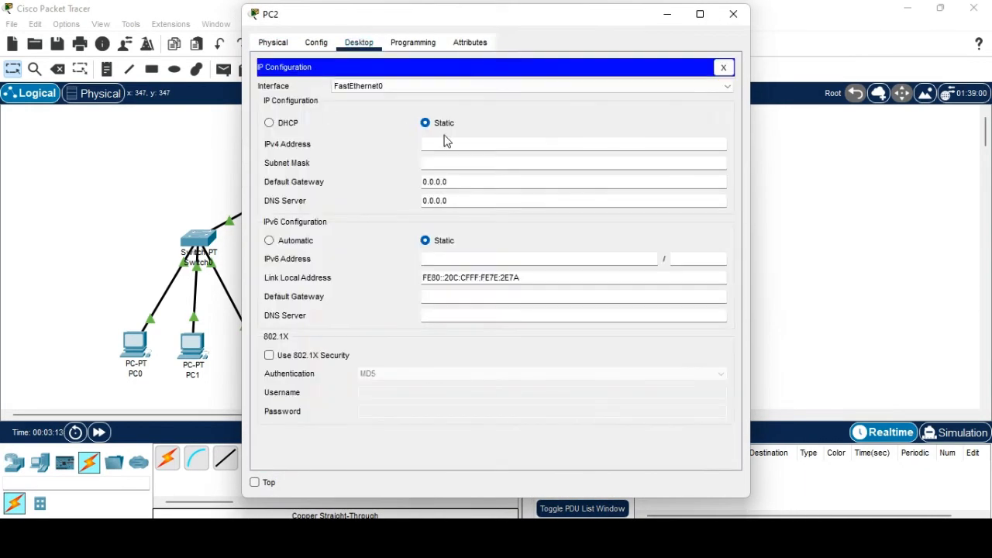
{"action": "left_click", "coordinate": [443, 144]}
{"action": "type", "text": "192.168.1.3"}
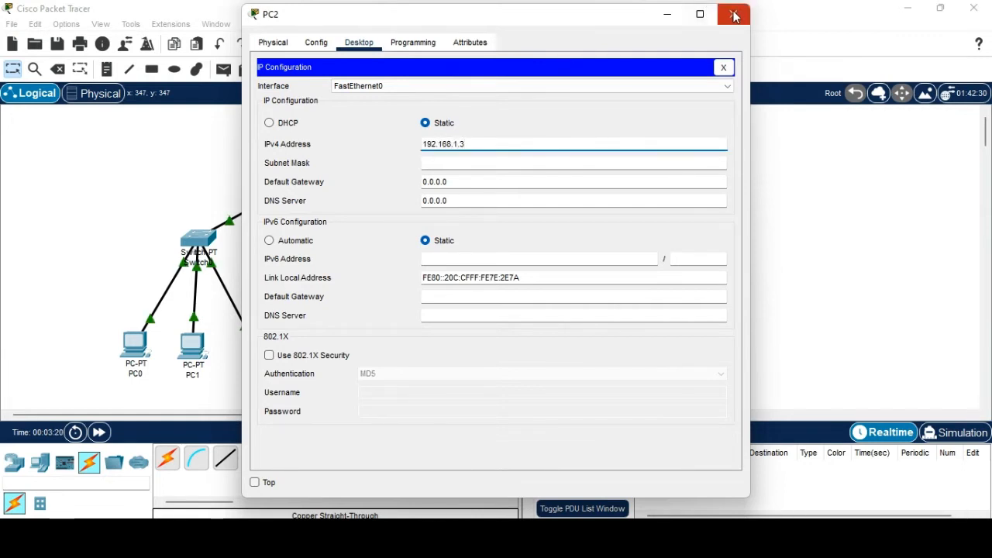
{"action": "left_click", "coordinate": [733, 14]}
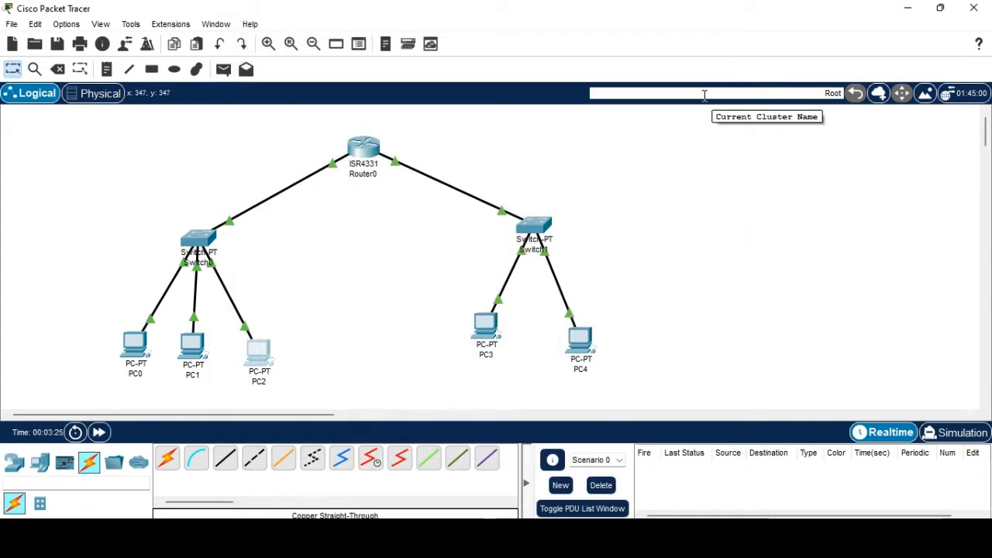
Give PC3 the static IPv4 address 172.168.1.1 in its IP Configuration.
{"action": "left_click", "coordinate": [491, 329]}
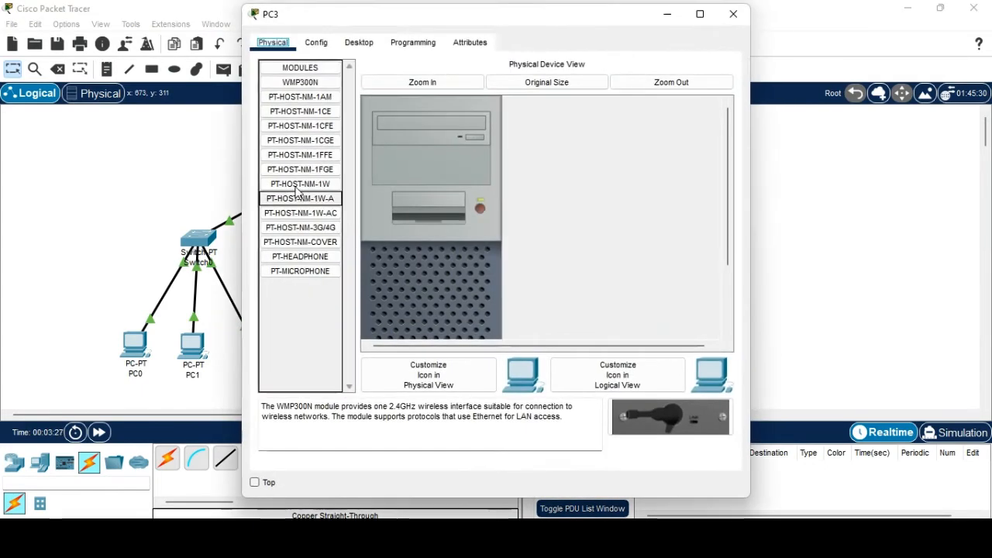
{"action": "left_click", "coordinate": [359, 43]}
{"action": "left_click", "coordinate": [303, 124]}
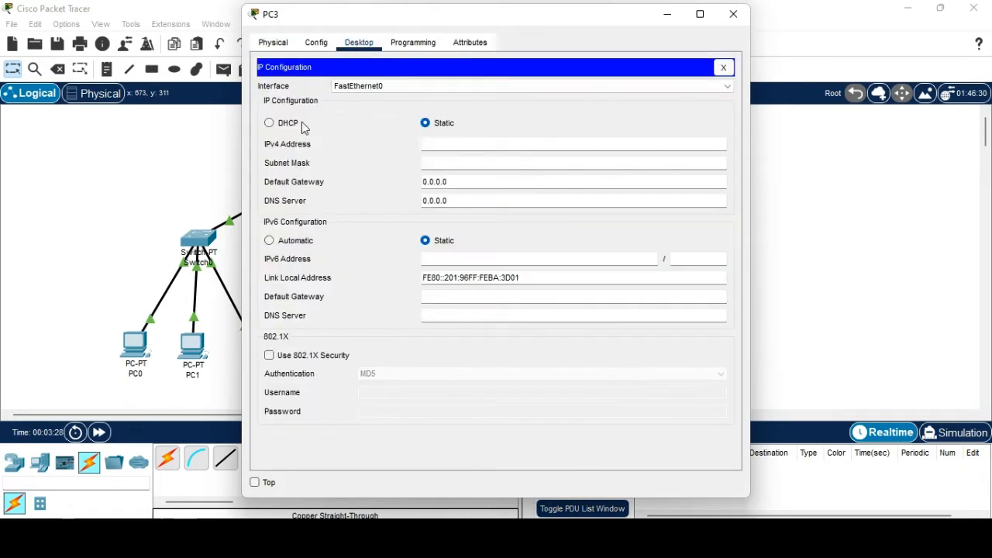
{"action": "left_click", "coordinate": [433, 150]}
{"action": "type", "text": "172.168.1.1"}
{"action": "left_click", "coordinate": [733, 14]}
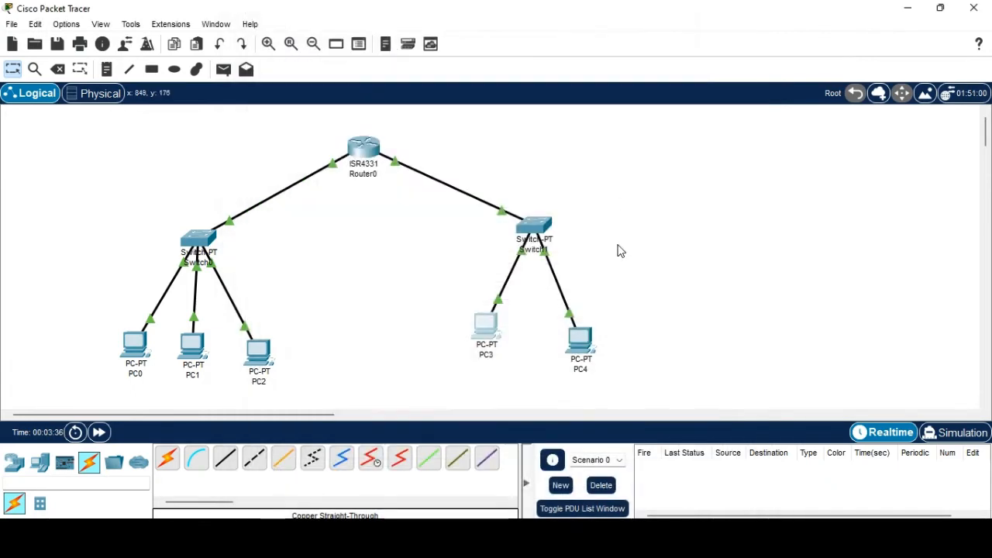
Start entering PC4's IPv4 address 172.168.1.2 in its IP Configuration.
{"action": "left_click", "coordinate": [581, 345]}
{"action": "left_click", "coordinate": [359, 42]}
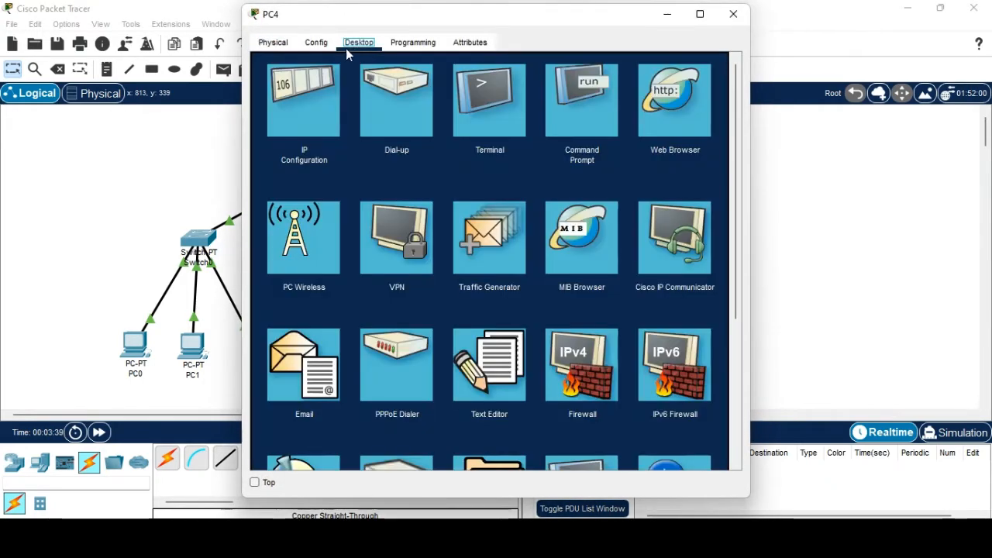
{"action": "left_click", "coordinate": [315, 108]}
{"action": "left_click", "coordinate": [430, 145]}
{"action": "type", "text": "1"}
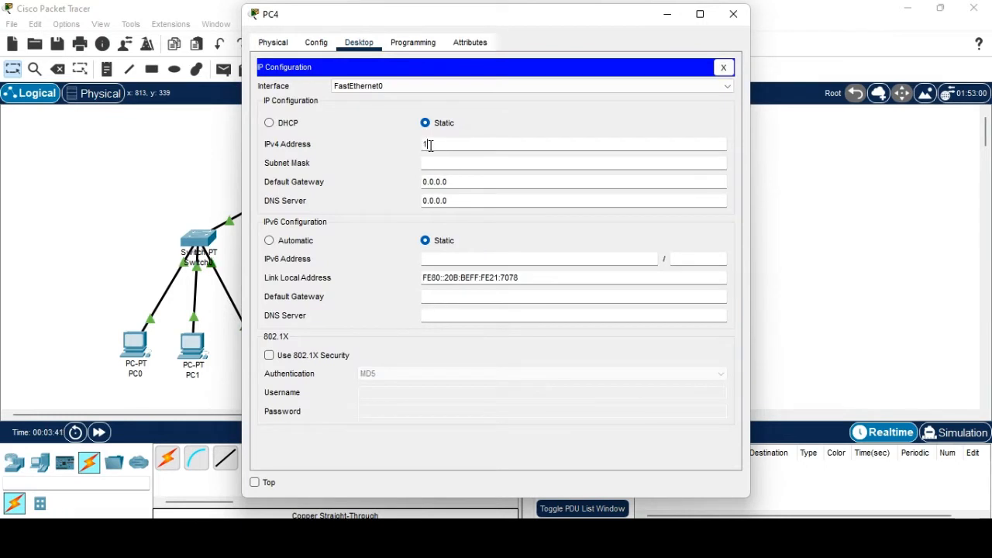
{"action": "type", "text": "72.168.1.2"}
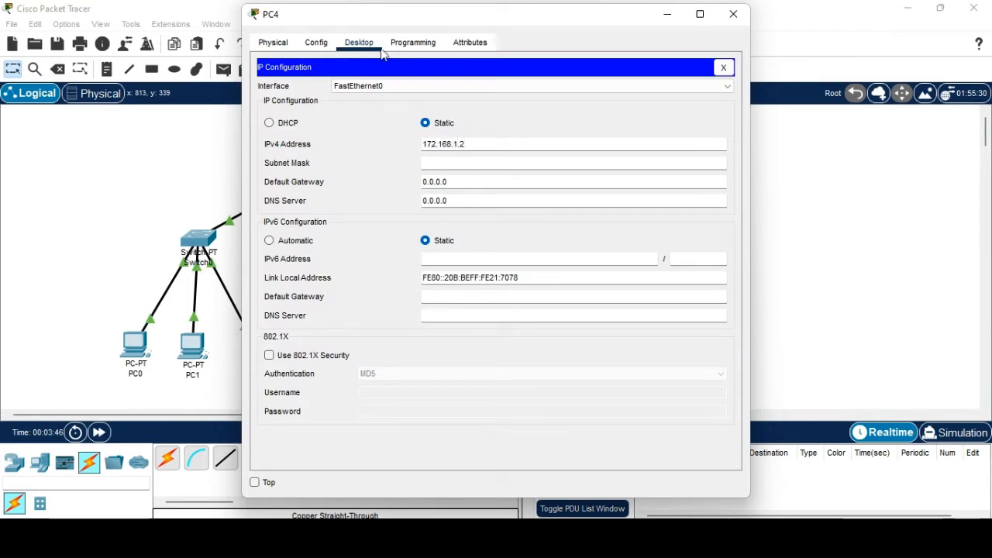
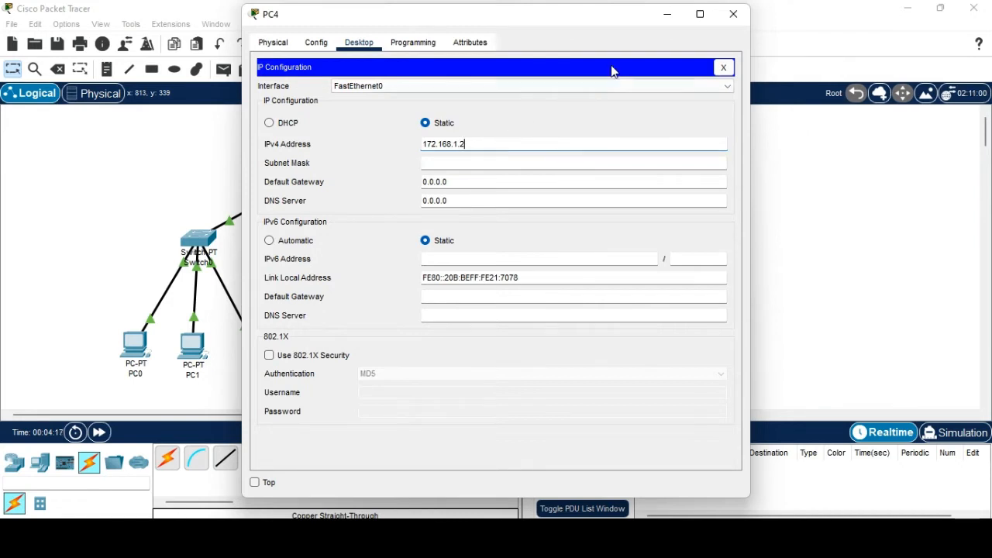
Close PC4's window now that its address is 172.168.1.2, returning to the topology.
{"action": "left_click", "coordinate": [733, 14]}
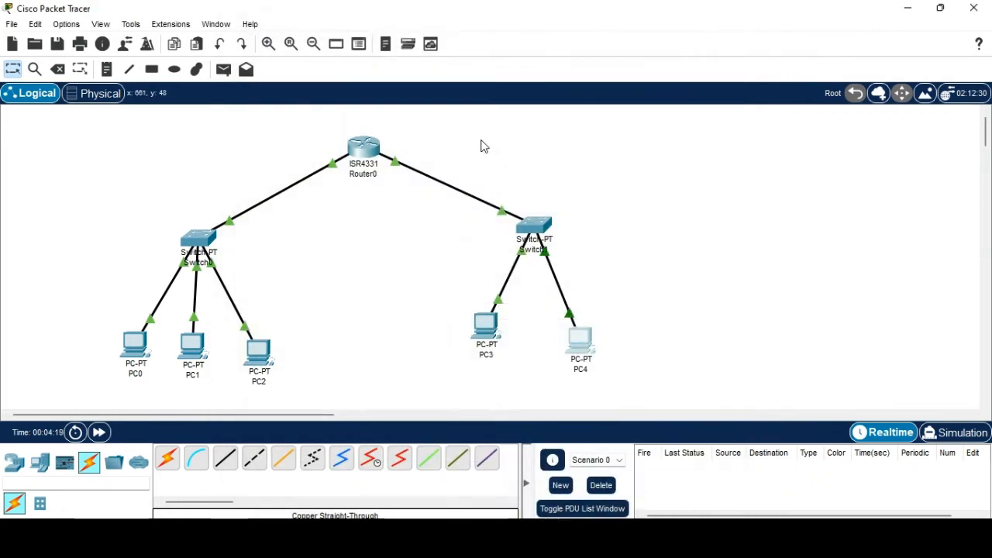
Open Router0's Config tab and browse its GigabitEthernet0/0/0, Settings and Algorithm Settings pages.
{"action": "left_click", "coordinate": [370, 154]}
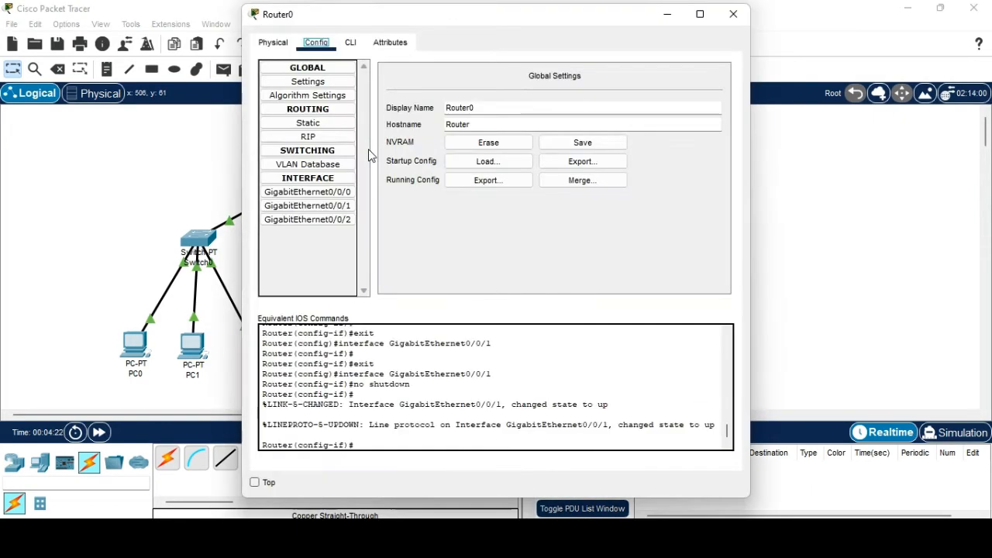
{"action": "left_click", "coordinate": [343, 193]}
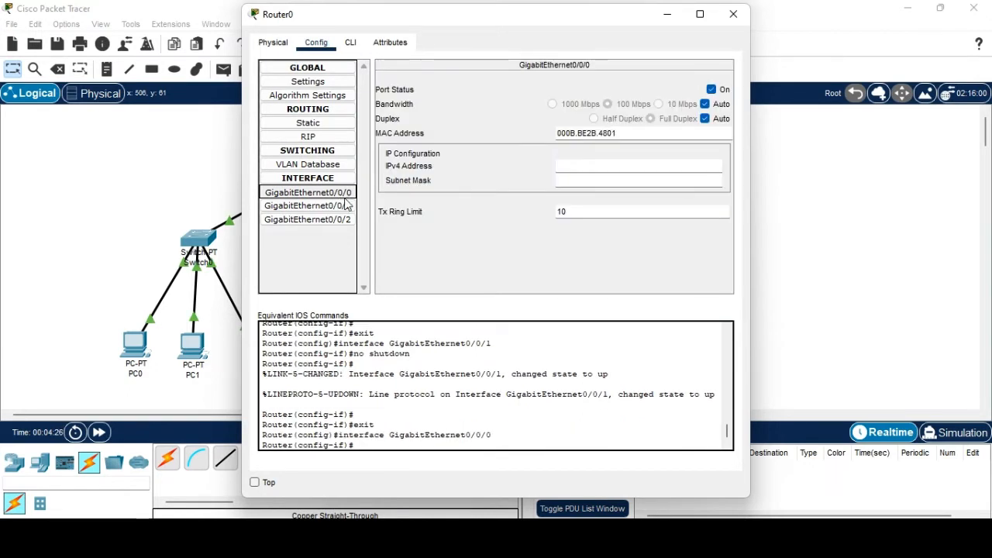
{"action": "left_click", "coordinate": [578, 160]}
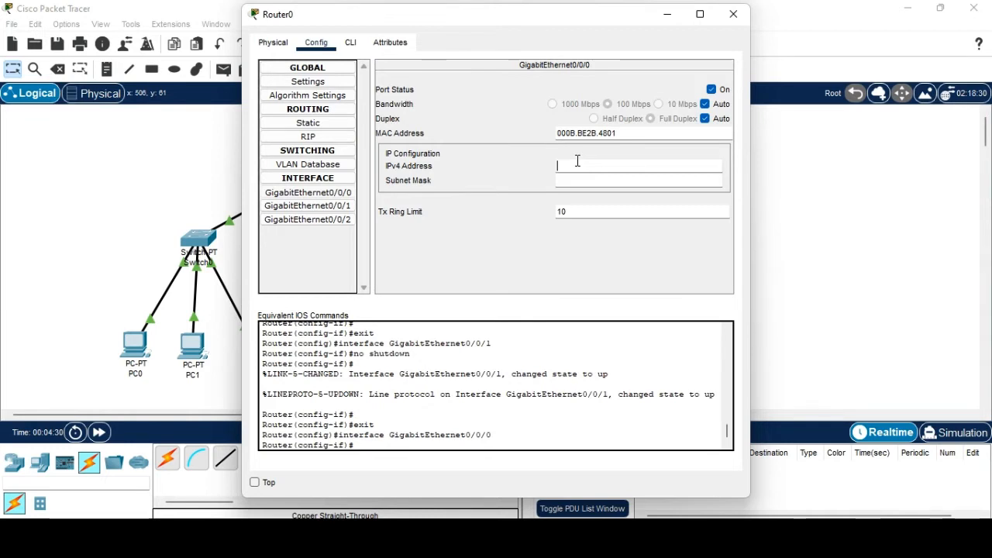
{"action": "left_click", "coordinate": [334, 84]}
{"action": "left_click", "coordinate": [333, 93]}
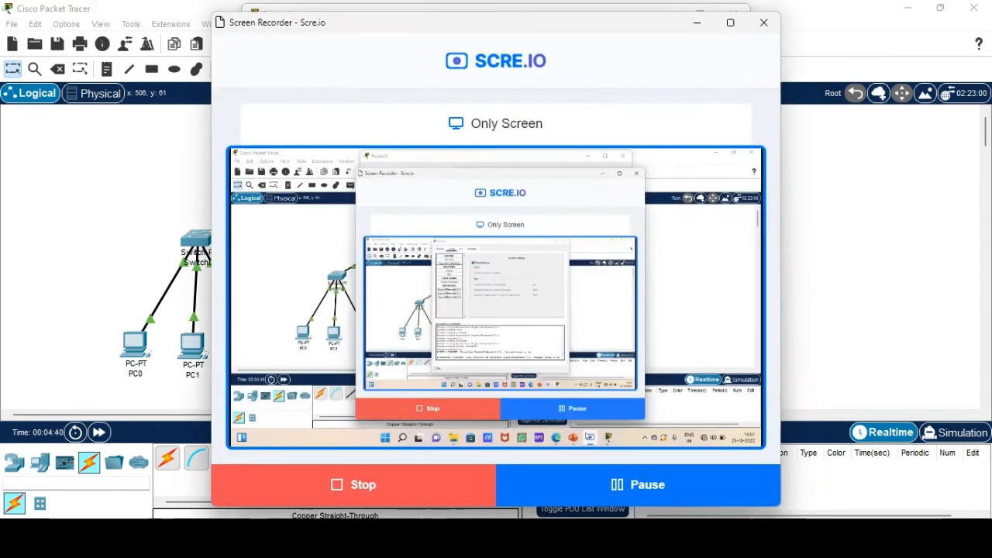
{"action": "left_click", "coordinate": [655, 507]}
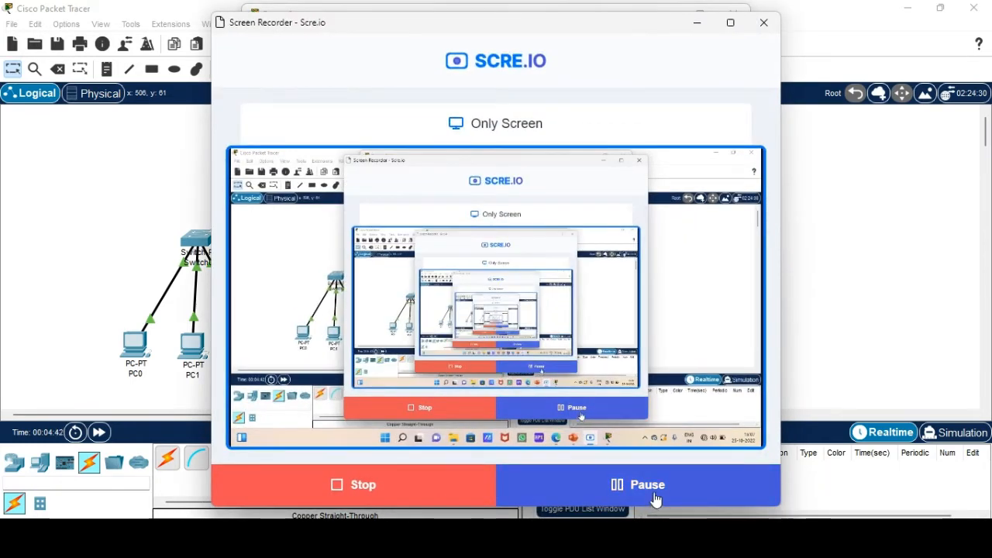
{"action": "left_click", "coordinate": [696, 22]}
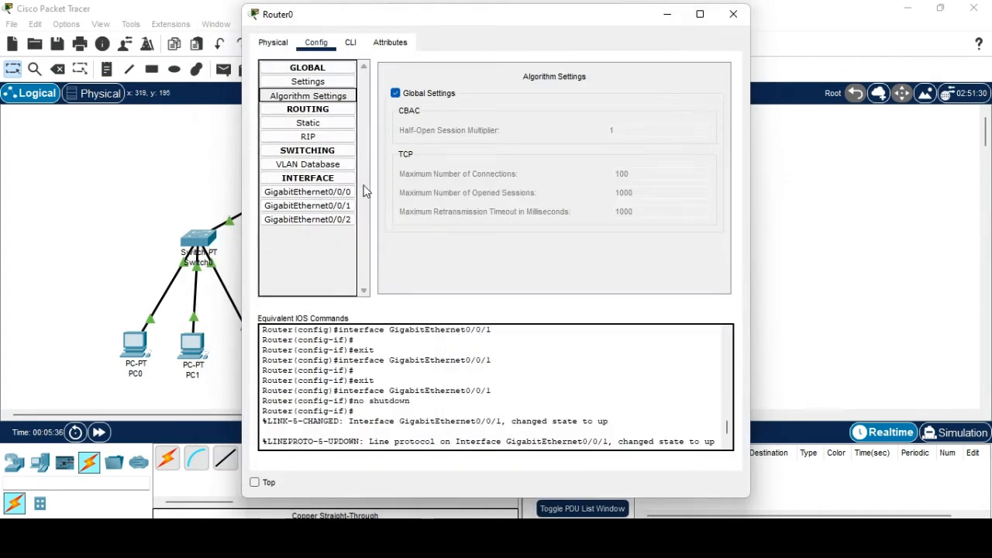
Give Router0's GigabitEthernet0/0/0 the IPv4 address 192.168.1.100.
{"action": "left_click", "coordinate": [308, 192]}
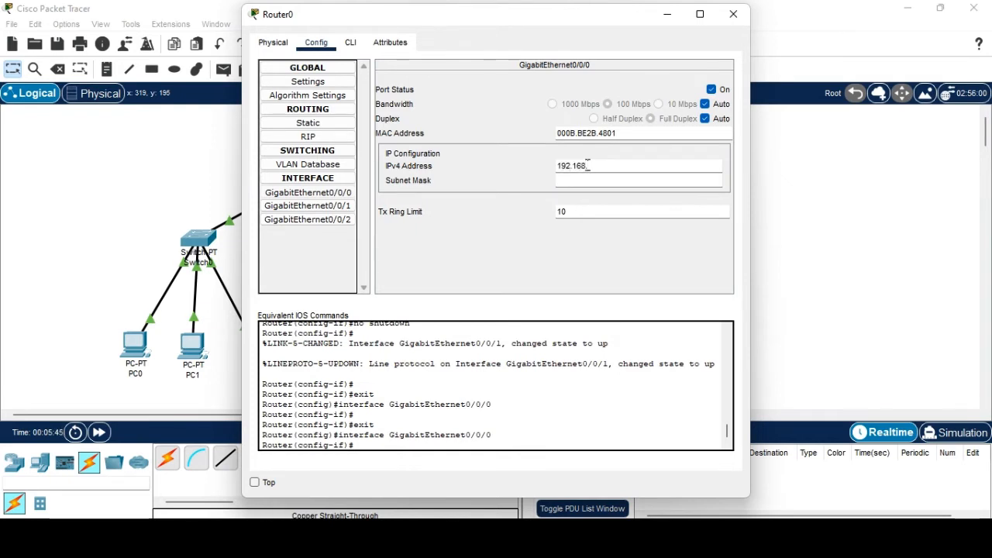
{"action": "left_click", "coordinate": [589, 165]}
{"action": "type", "text": "192.168.1.100"}
{"action": "left_click", "coordinate": [733, 14]}
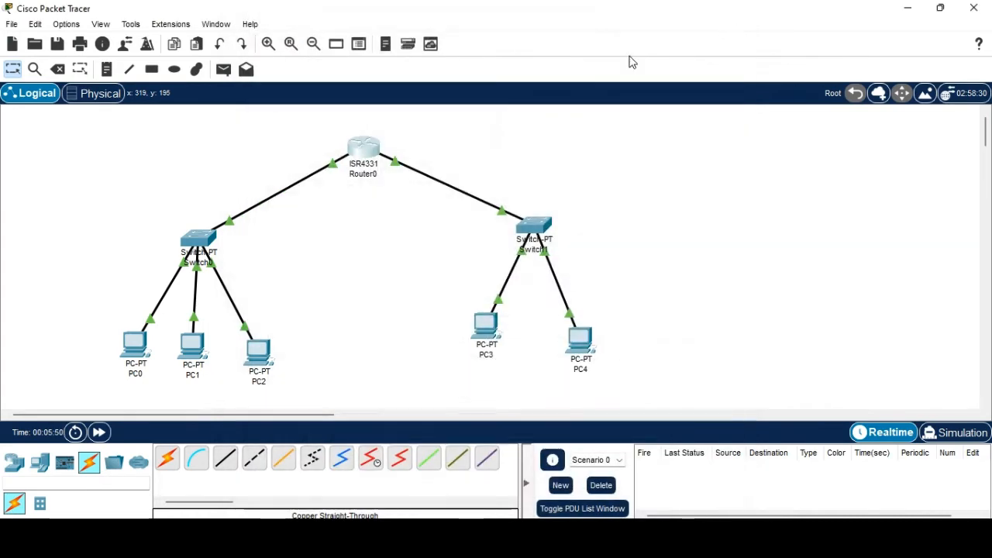
Give Router0's GigabitEthernet0/0/1 the IPv4 address 172.168.1.100.
{"action": "left_click", "coordinate": [370, 163]}
{"action": "left_click", "coordinate": [339, 207]}
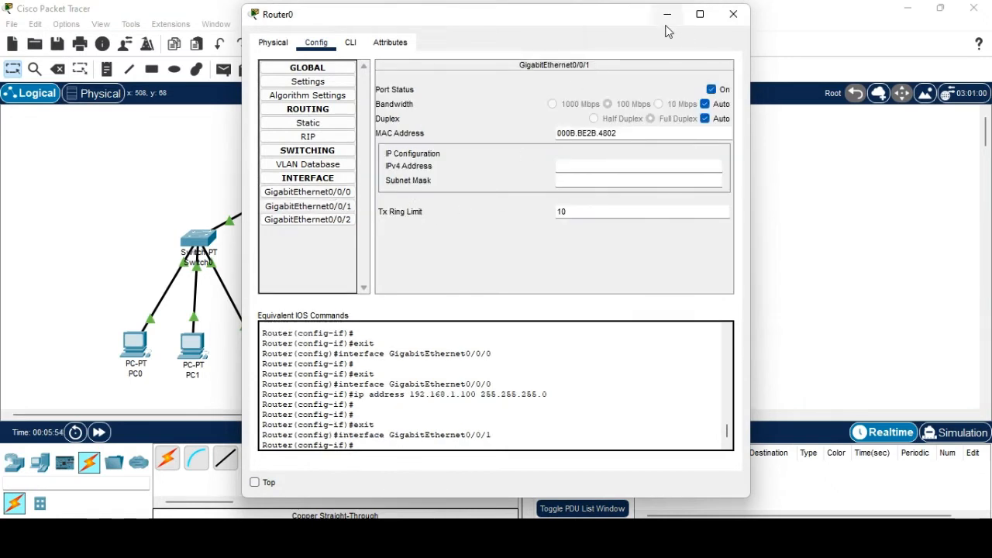
{"action": "left_click", "coordinate": [575, 166]}
{"action": "type", "text": "172"}
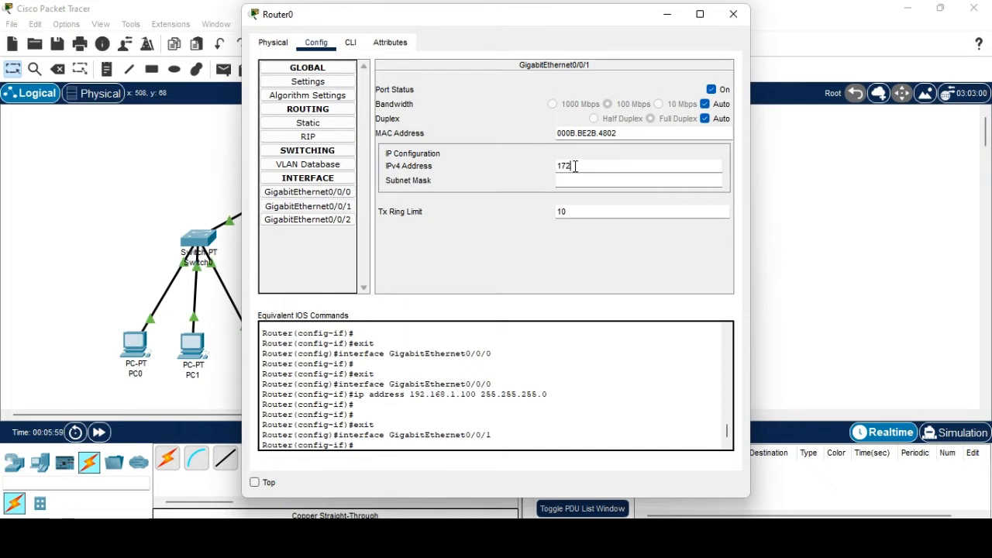
{"action": "type", "text": ".168.1"}
{"action": "type", "text": ".100"}
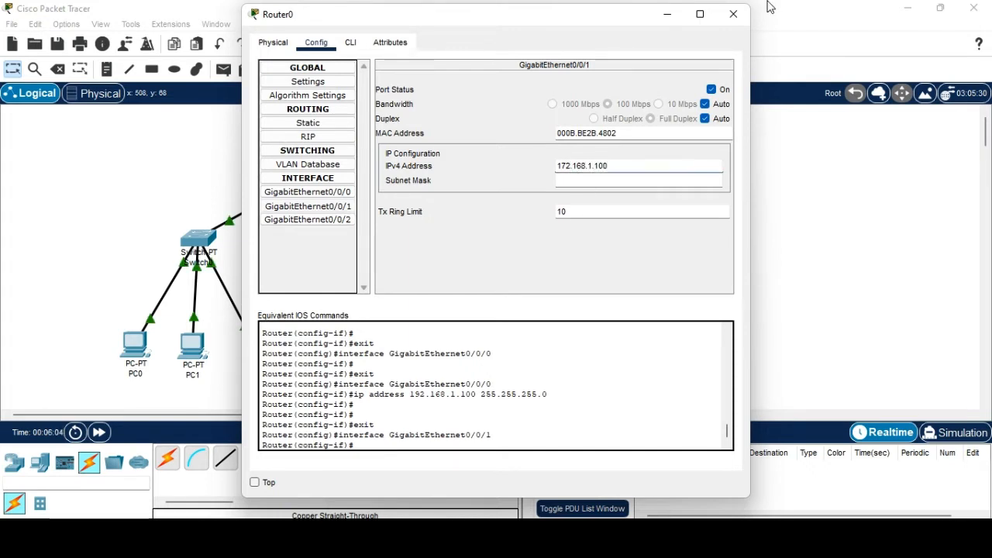
{"action": "left_click", "coordinate": [734, 14]}
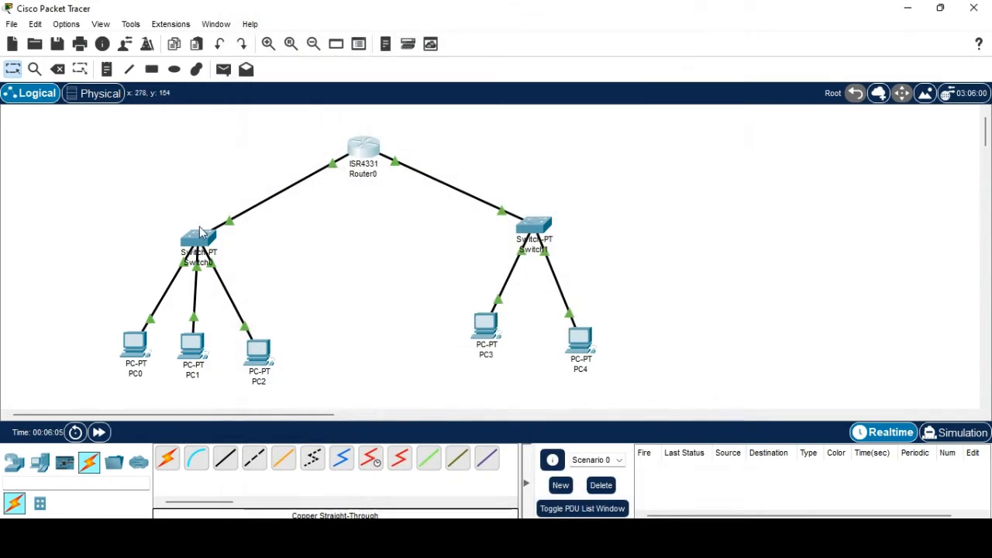
Connect Switch0 to Router0's GigabitEthernet0/0/0 with a copper straight-through cable.
{"action": "left_click", "coordinate": [369, 158]}
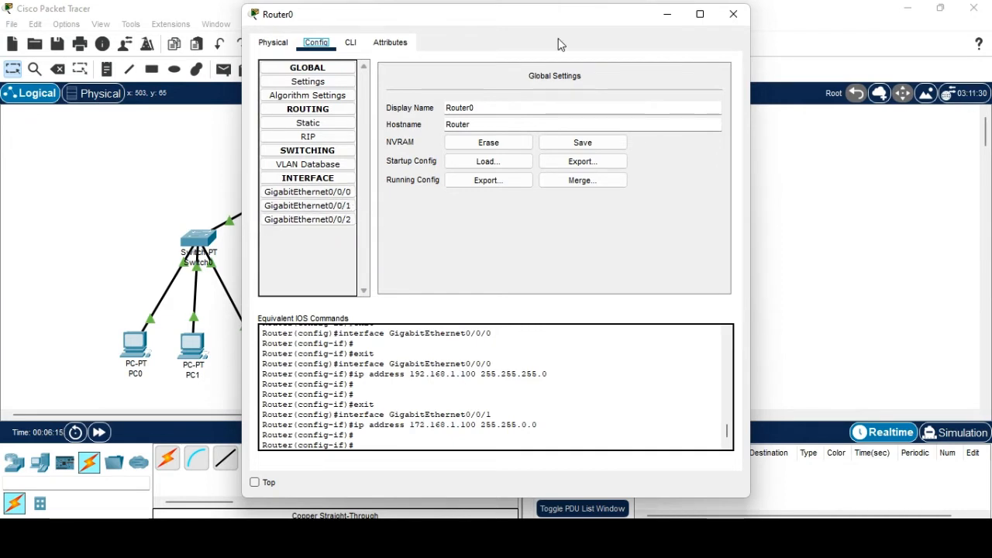
{"action": "left_click", "coordinate": [733, 14]}
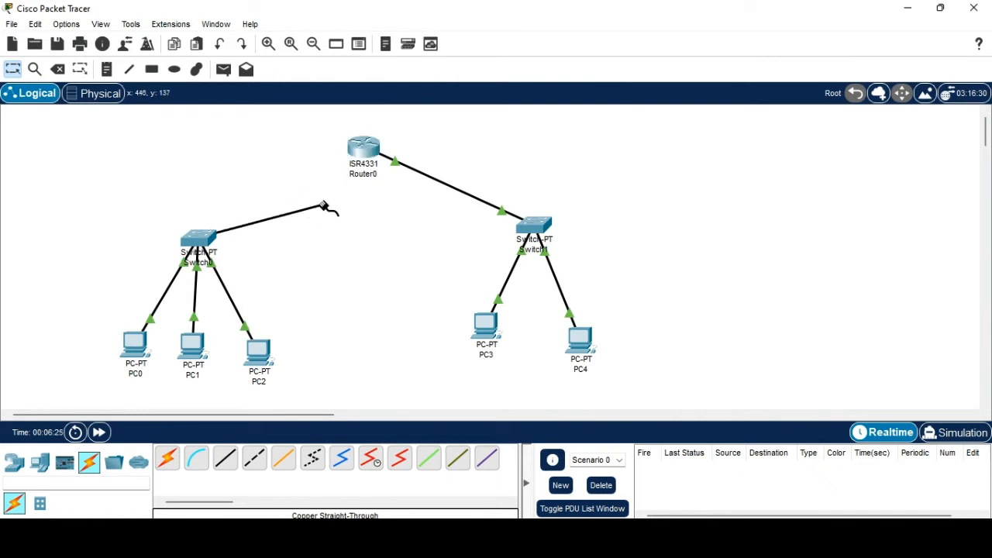
{"action": "left_click", "coordinate": [361, 149]}
{"action": "left_click", "coordinate": [395, 203]}
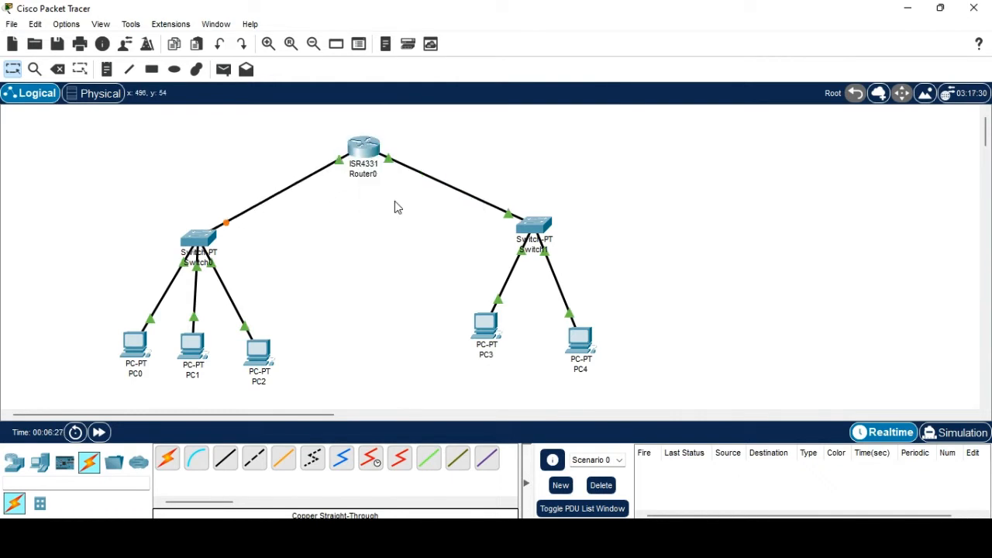
{"action": "mouse_move", "coordinate": [356, 175]}
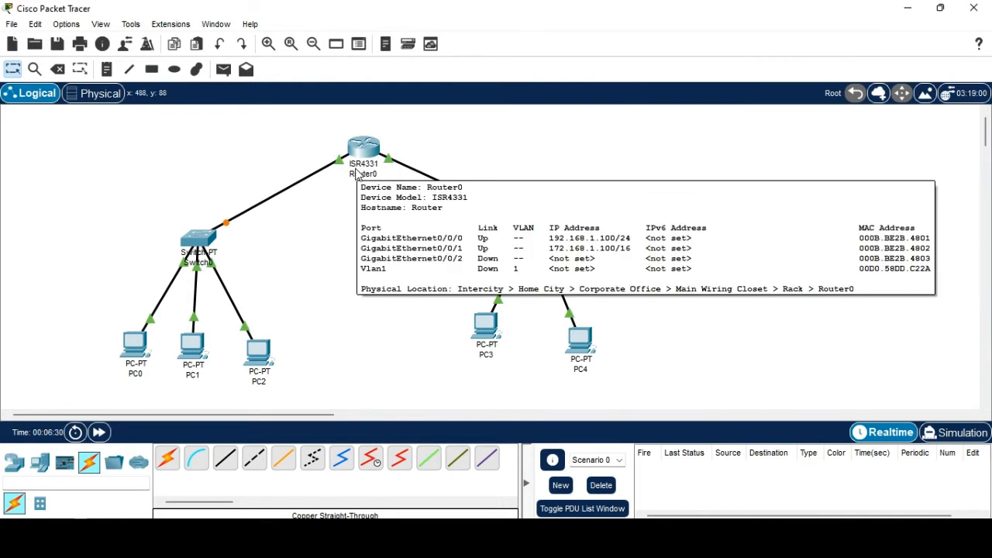
Check Router0's interface port settings to confirm the new link is up.
{"action": "left_click", "coordinate": [368, 152]}
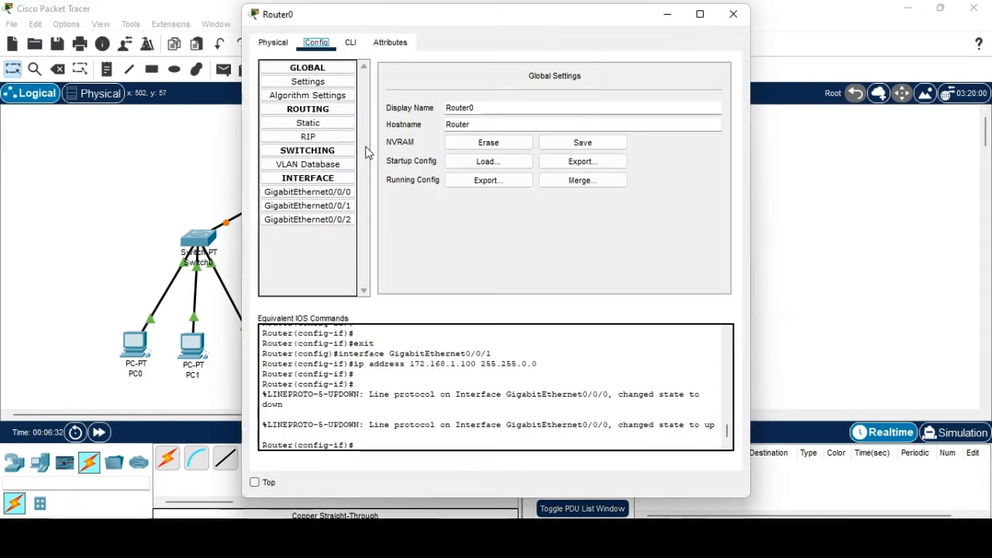
{"action": "left_click", "coordinate": [324, 193]}
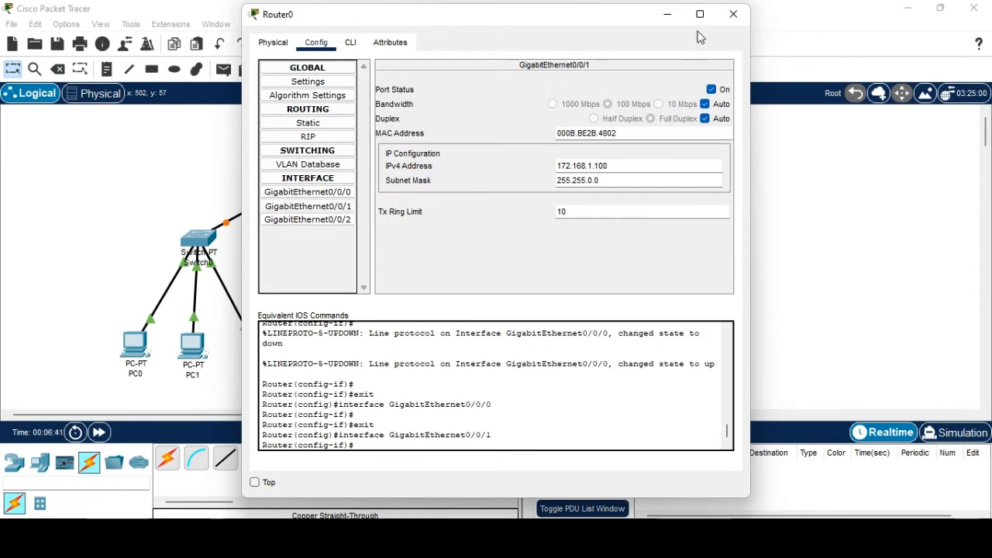
{"action": "left_click", "coordinate": [733, 14]}
Inspect PC0's FastEthernet0 and IP Configuration: 192.168.1.1, mask 255.255.255.0, gateway 0.0.0.0.
{"action": "left_click", "coordinate": [134, 351]}
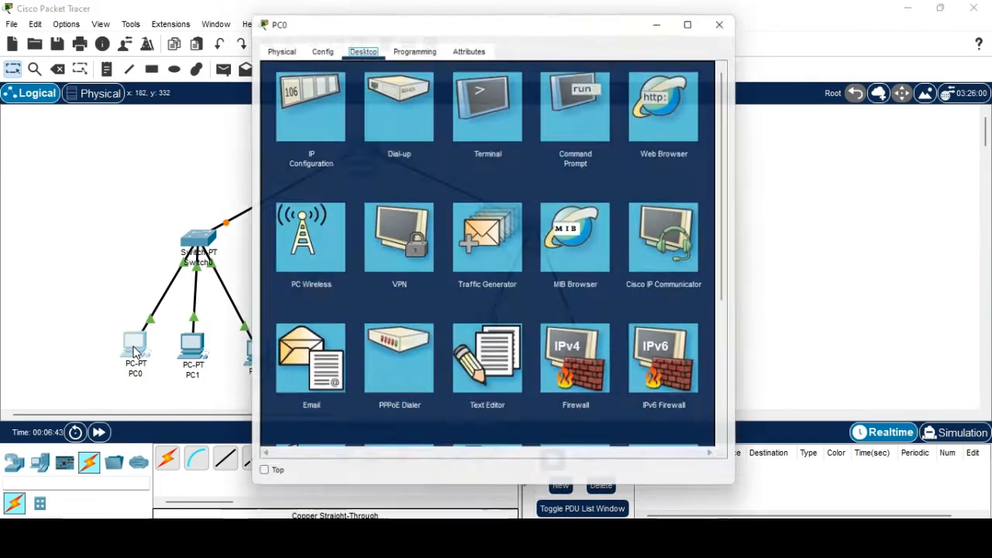
{"action": "left_click", "coordinate": [324, 45]}
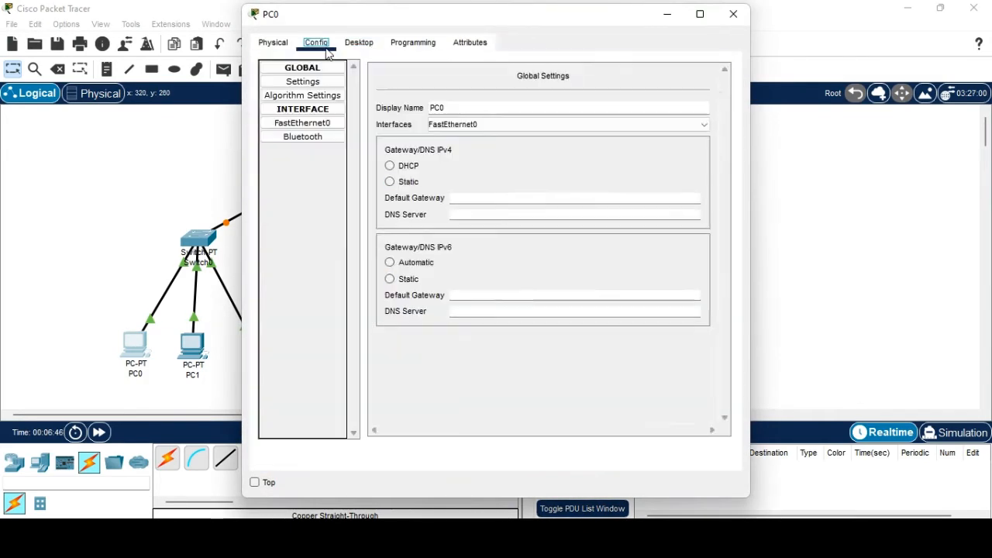
{"action": "left_click", "coordinate": [322, 127]}
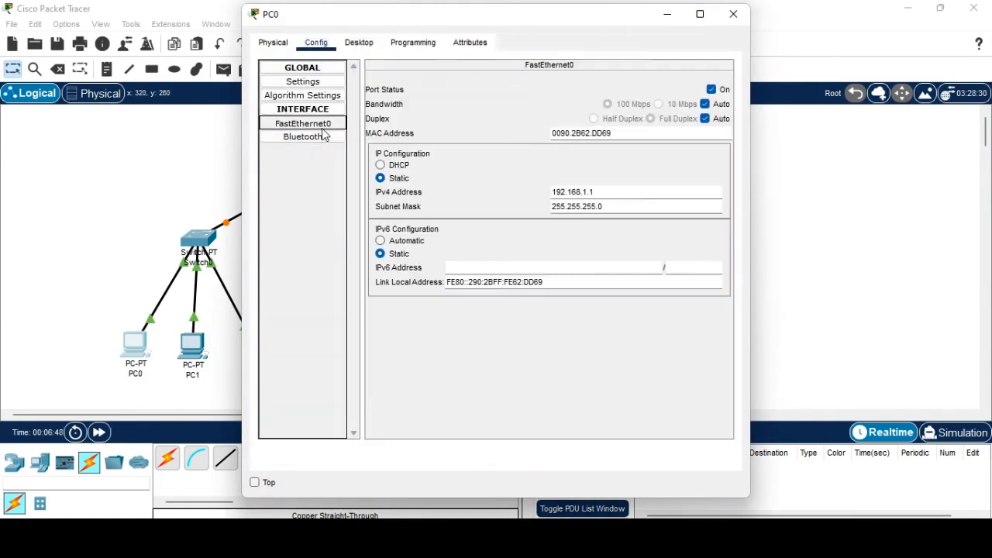
{"action": "left_click", "coordinate": [356, 45]}
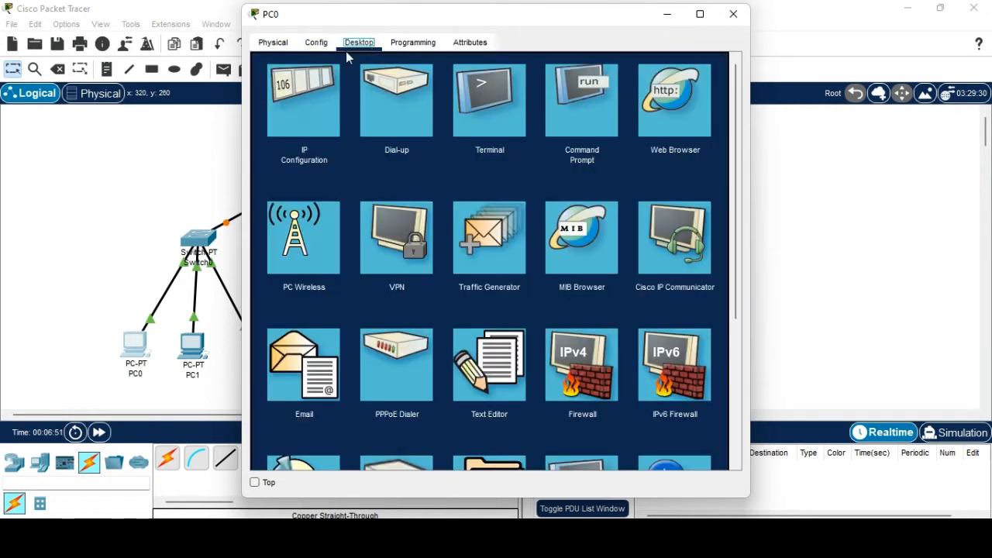
{"action": "left_click", "coordinate": [279, 104]}
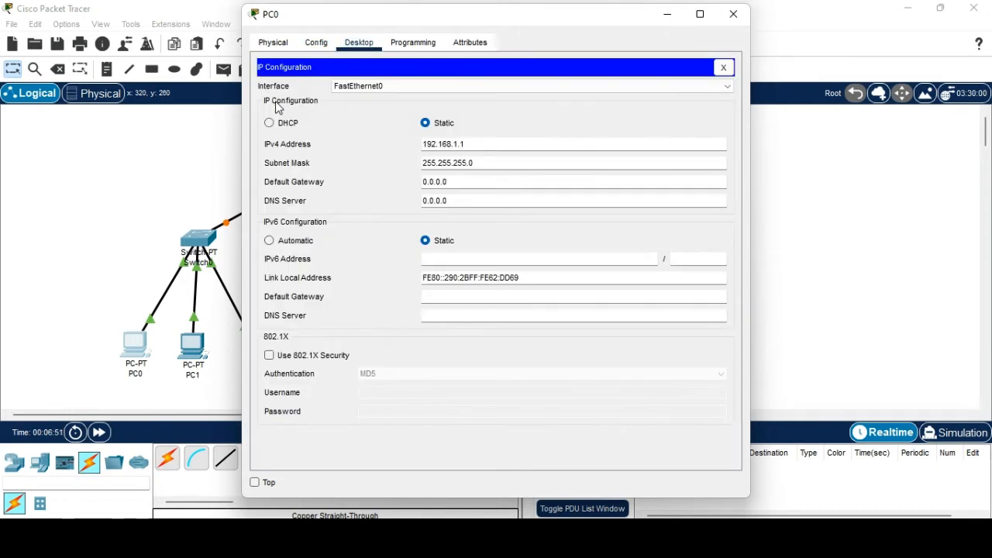
{"action": "triple_click", "coordinate": [442, 182]}
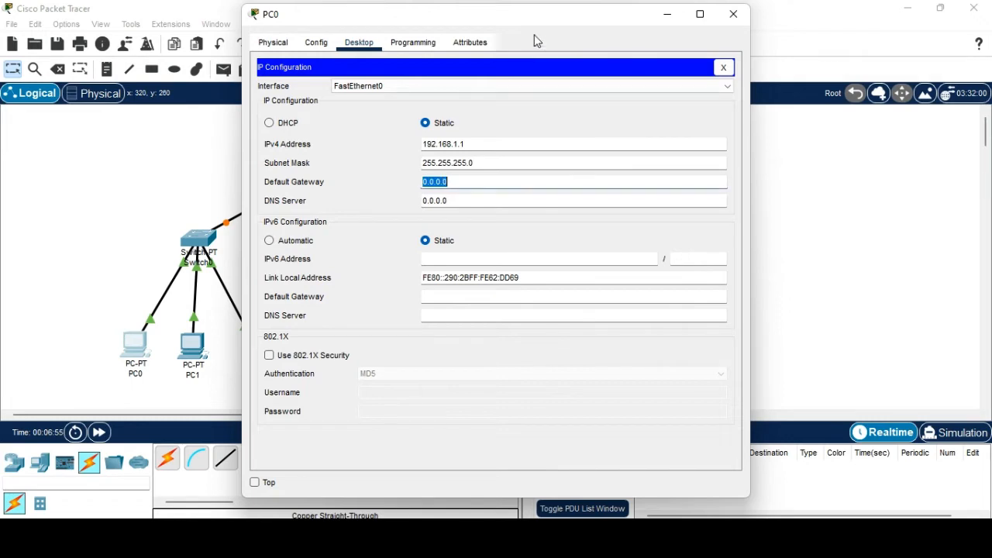
{"action": "left_click", "coordinate": [733, 14]}
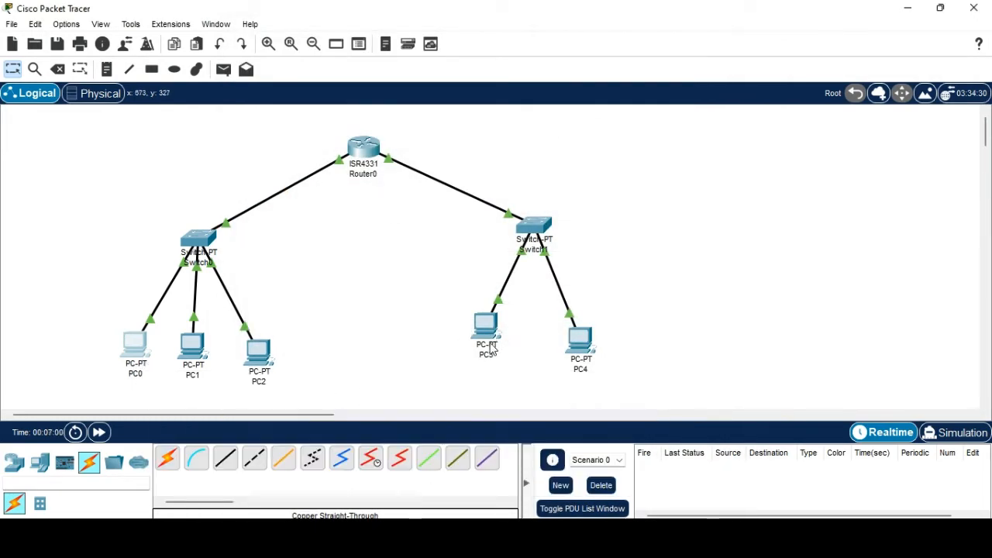
{"action": "mouse_move", "coordinate": [490, 351]}
{"action": "mouse_move", "coordinate": [208, 358]}
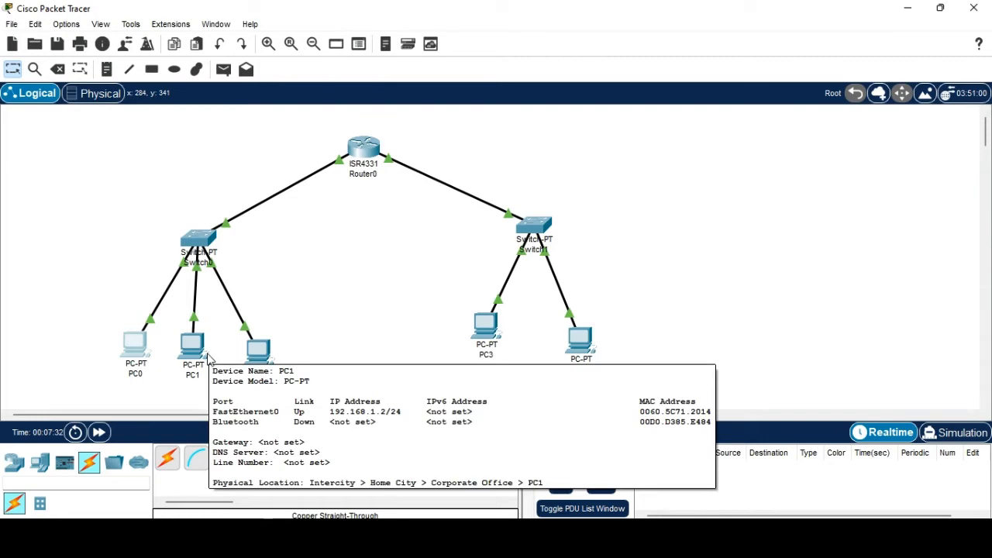
Replace PC0's default gateway 0.0.0.0 with the router address 172.168.1.100.
{"action": "left_click", "coordinate": [134, 351]}
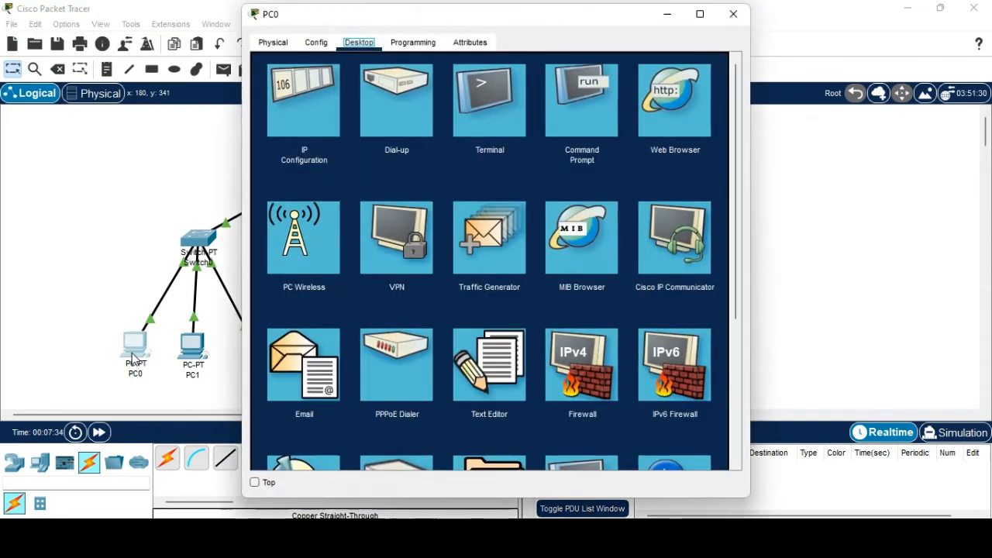
{"action": "left_click", "coordinate": [317, 124]}
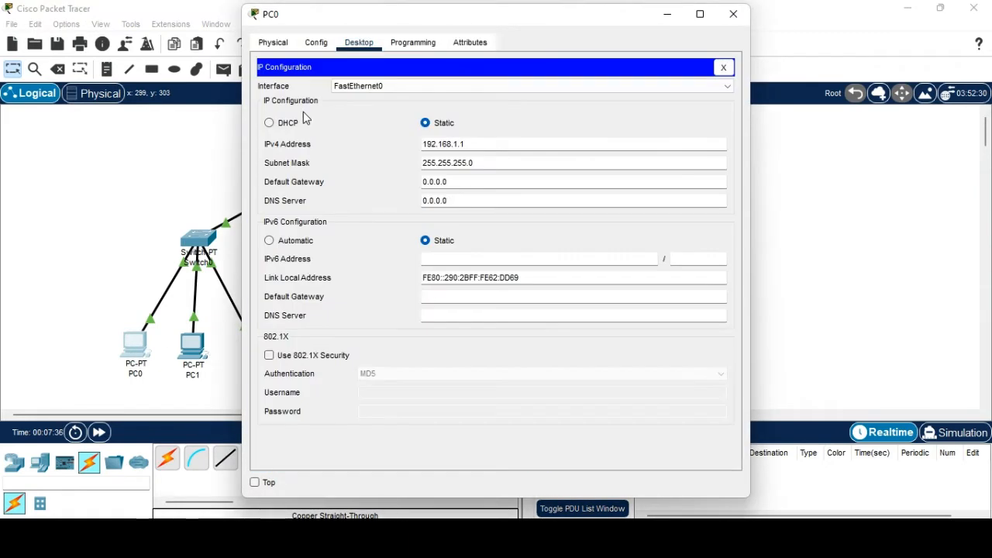
{"action": "triple_click", "coordinate": [455, 183]}
{"action": "type", "text": "172.168.1.100"}
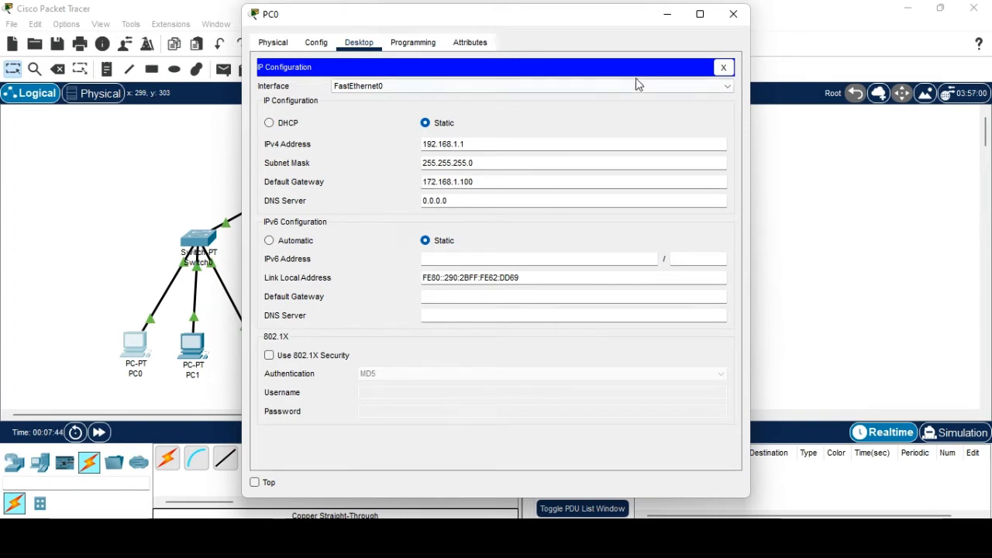
{"action": "left_click", "coordinate": [733, 14]}
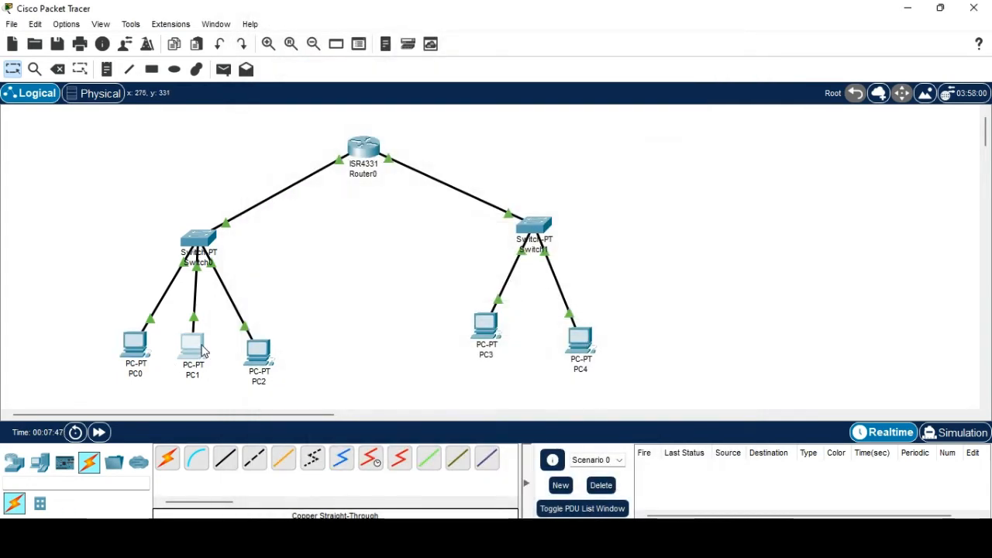
Set PC1's default gateway to 172.168.1.100.
{"action": "left_click", "coordinate": [194, 345]}
{"action": "left_click", "coordinate": [314, 115]}
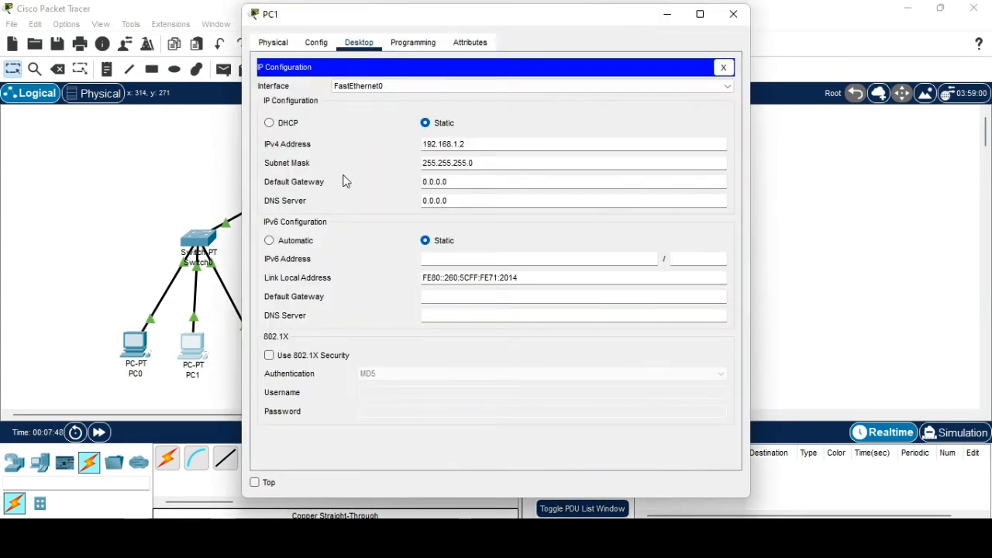
{"action": "triple_click", "coordinate": [455, 182]}
{"action": "type", "text": "172.168.1.100"}
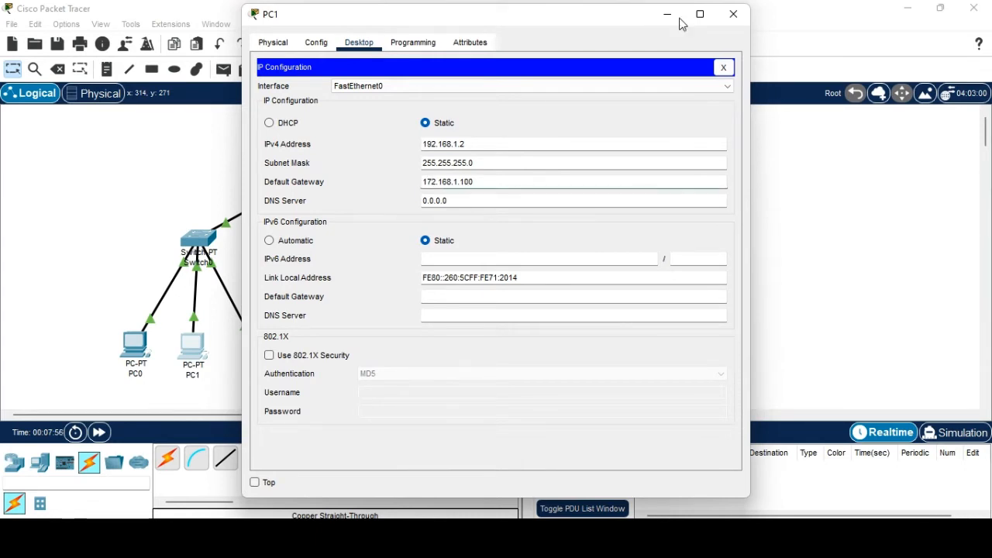
{"action": "left_click", "coordinate": [732, 13]}
Start entering PC2's default gateway, reading 172.168.1.1 so far.
{"action": "left_click", "coordinate": [250, 372]}
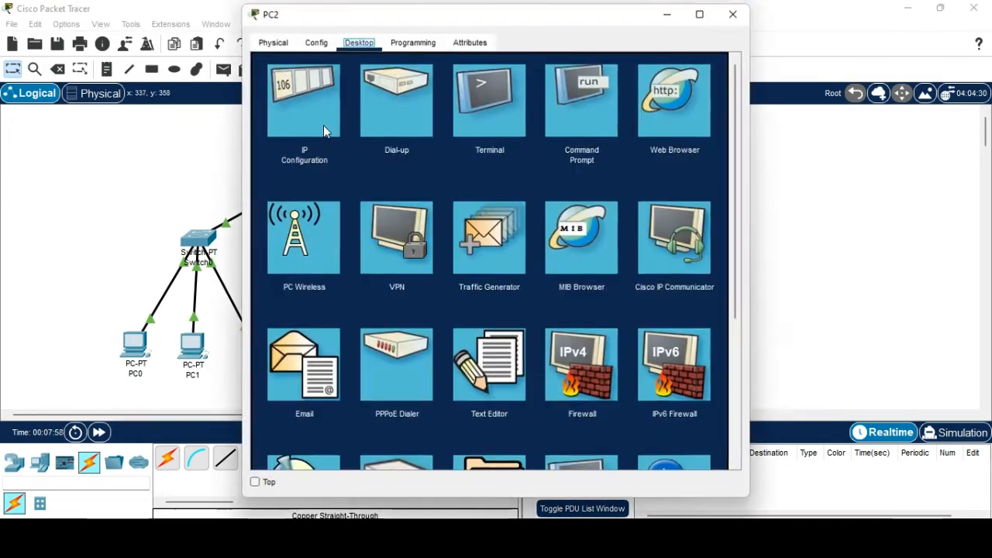
{"action": "left_click", "coordinate": [326, 130]}
{"action": "double_click", "coordinate": [438, 183]}
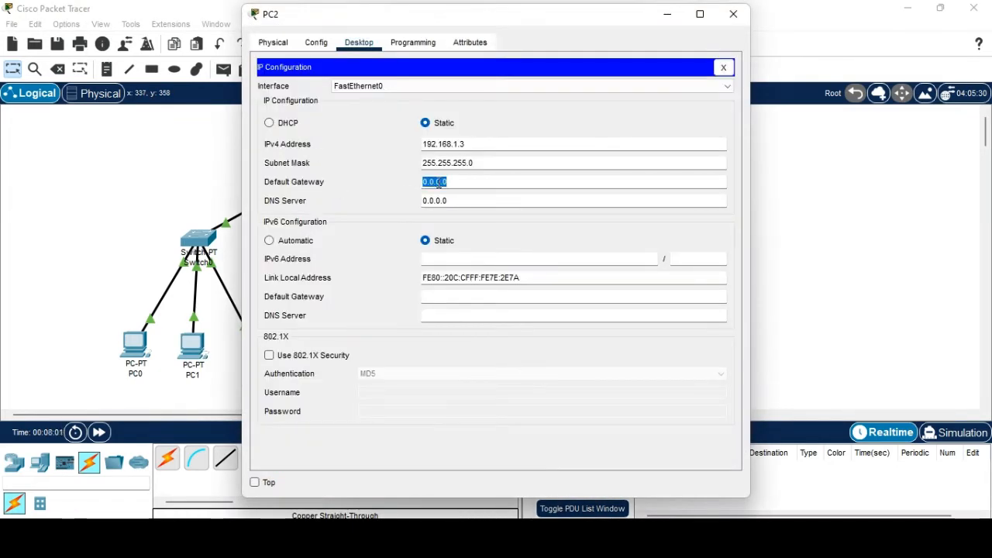
{"action": "type", "text": "172.168.1.100"}
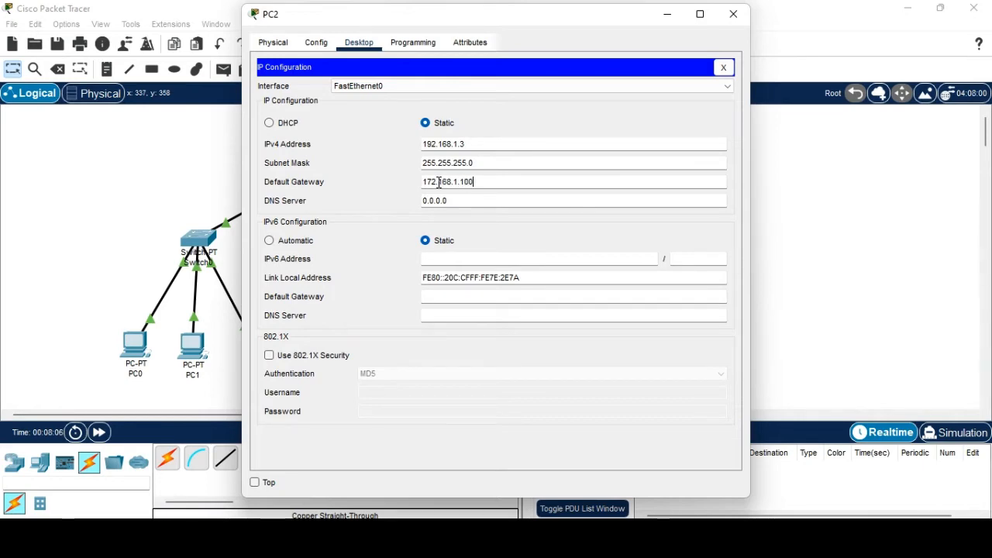
Set PC3's default gateway to 192.168.1.100.
{"action": "left_click", "coordinate": [733, 14]}
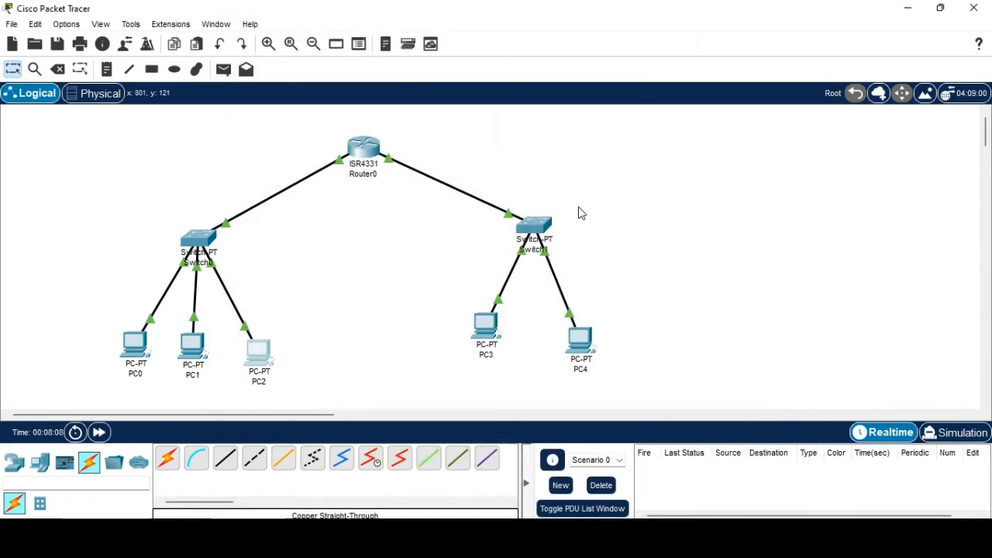
{"action": "left_click", "coordinate": [476, 343]}
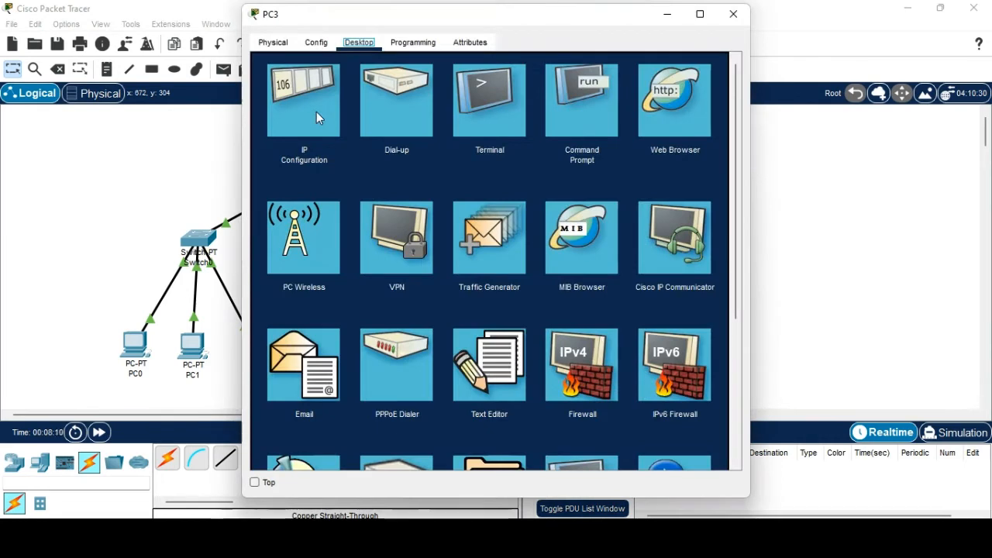
{"action": "left_click", "coordinate": [316, 113]}
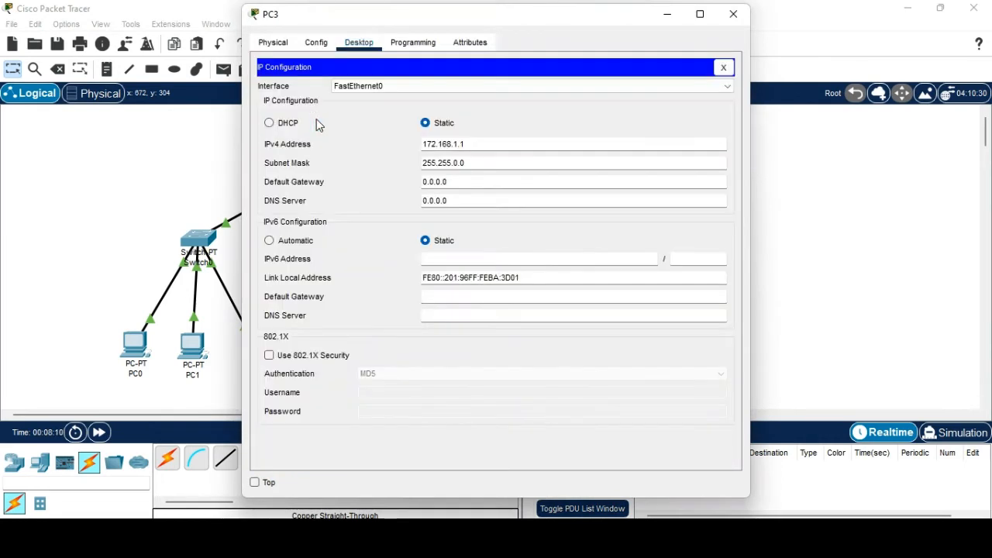
{"action": "triple_click", "coordinate": [462, 188]}
{"action": "type", "text": "192.168"}
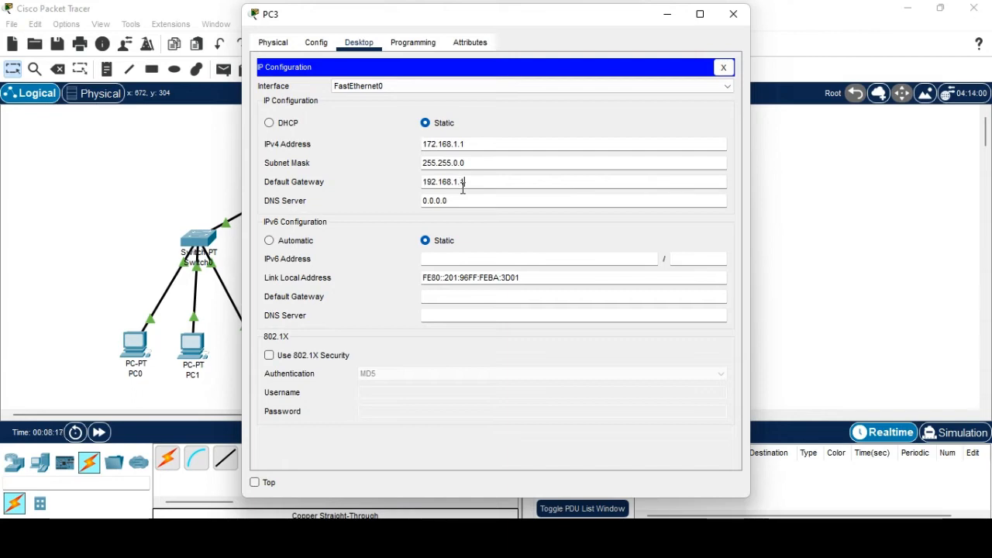
{"action": "type", "text": ".1.100"}
{"action": "left_click", "coordinate": [733, 13]}
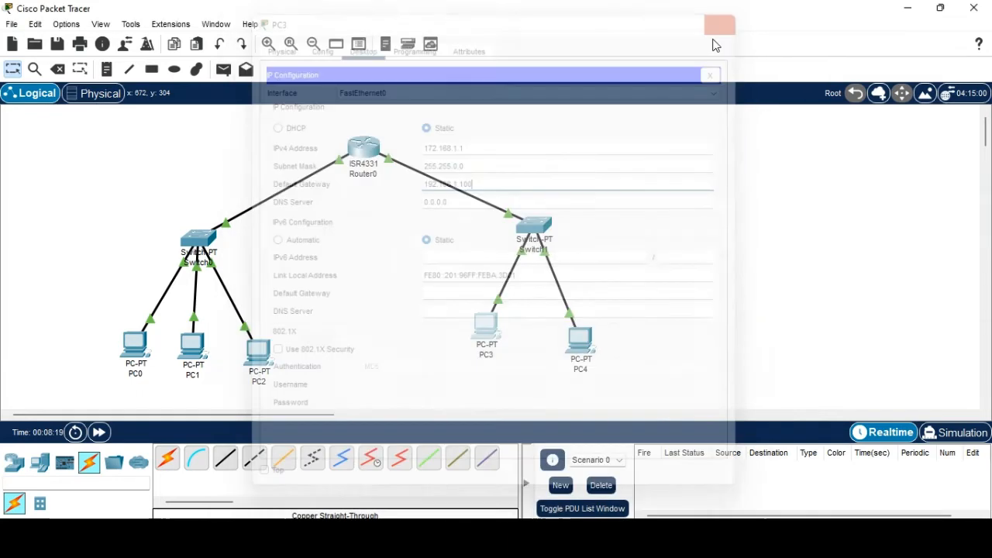
Set PC4's default gateway to 192.168.1.1.
{"action": "left_click", "coordinate": [570, 345]}
{"action": "left_click", "coordinate": [308, 164]}
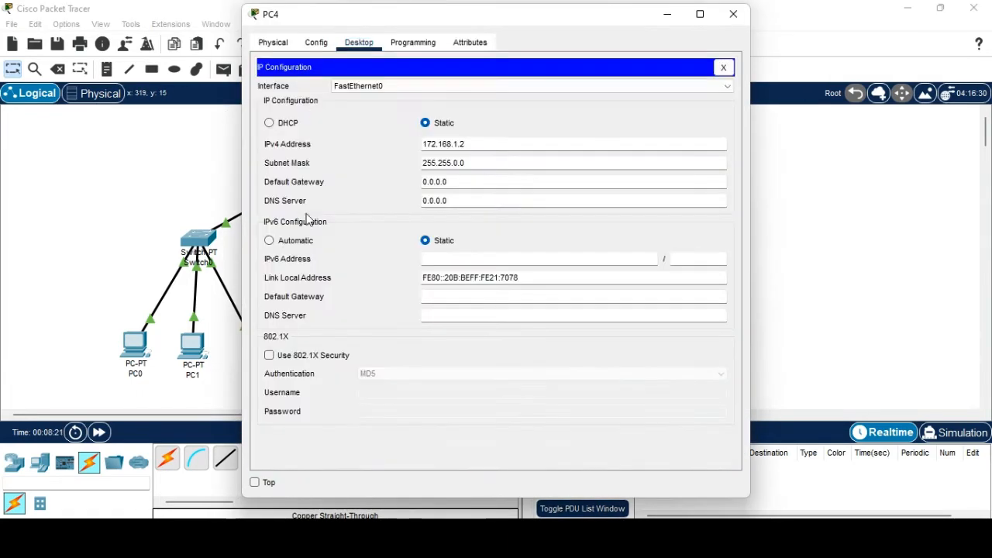
{"action": "double_click", "coordinate": [436, 182]}
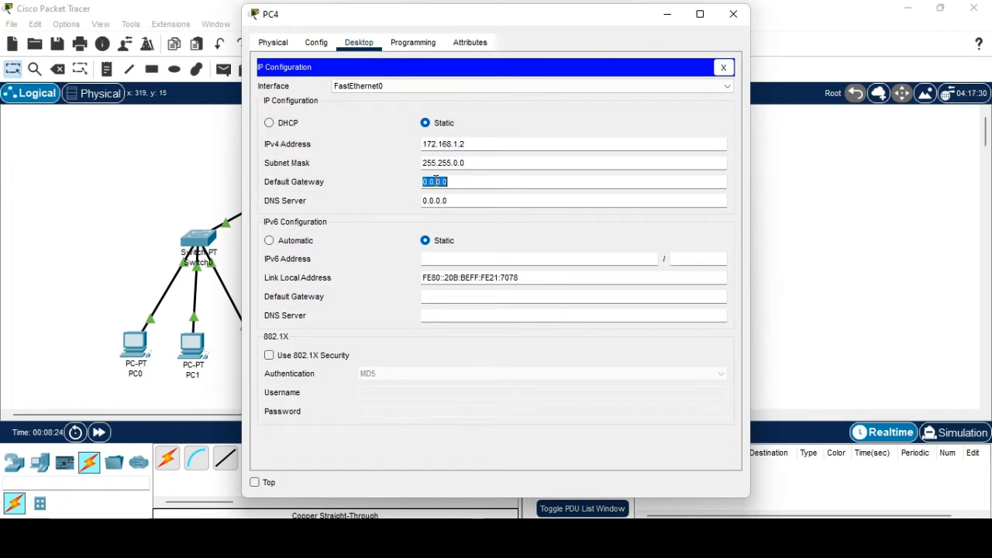
{"action": "type", "text": "192.168.1.100"}
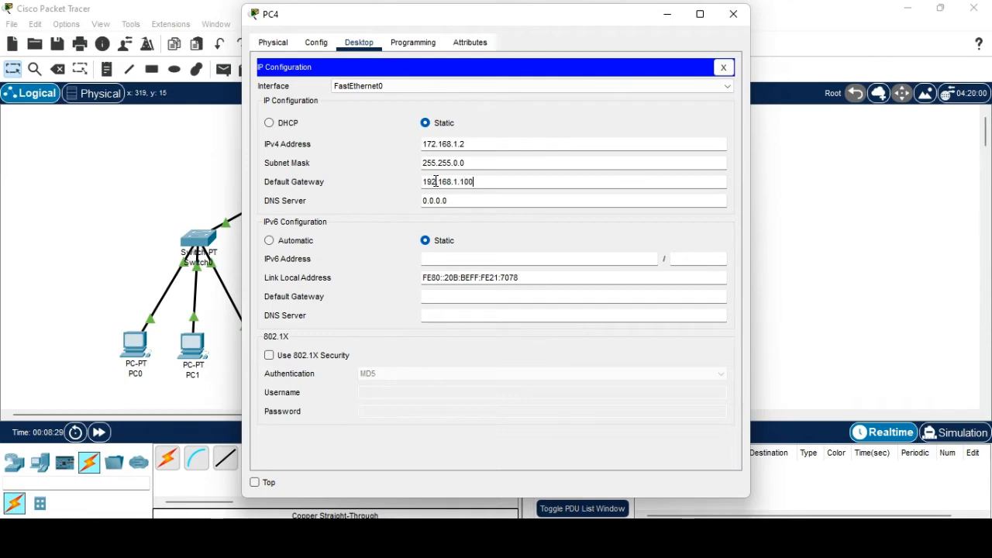
{"action": "left_click", "coordinate": [733, 14]}
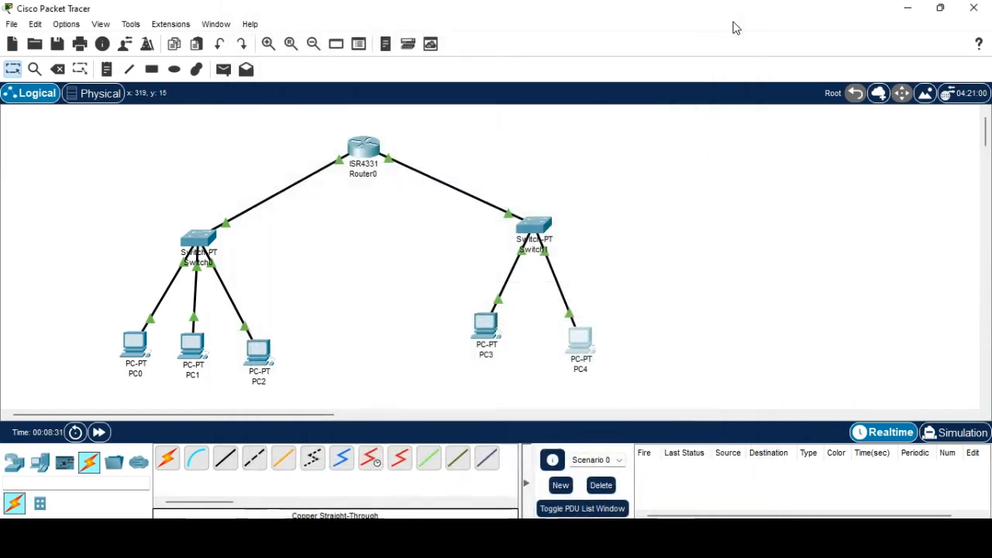
Reopen PC3's IP Configuration to double-check its gateway.
{"action": "left_click", "coordinate": [486, 327]}
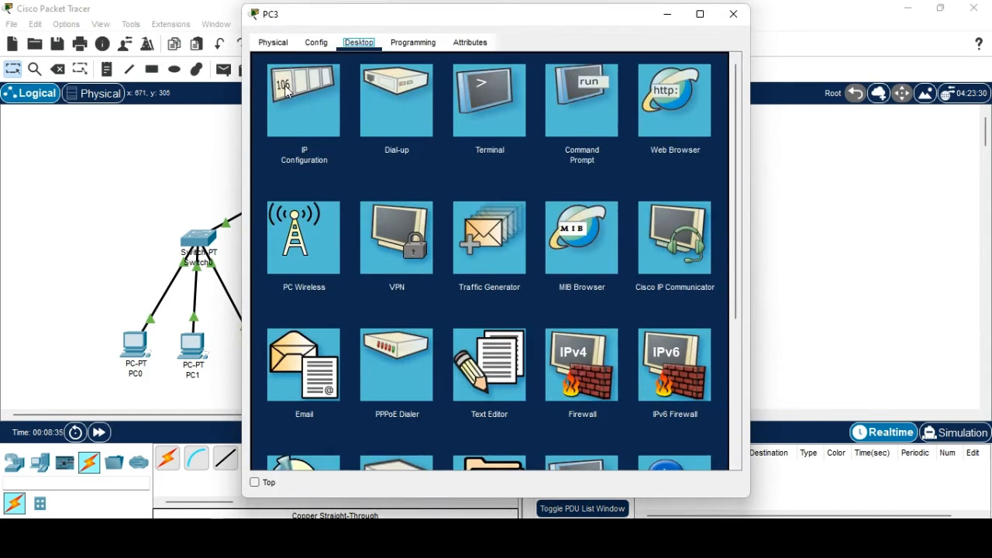
{"action": "left_click", "coordinate": [293, 101]}
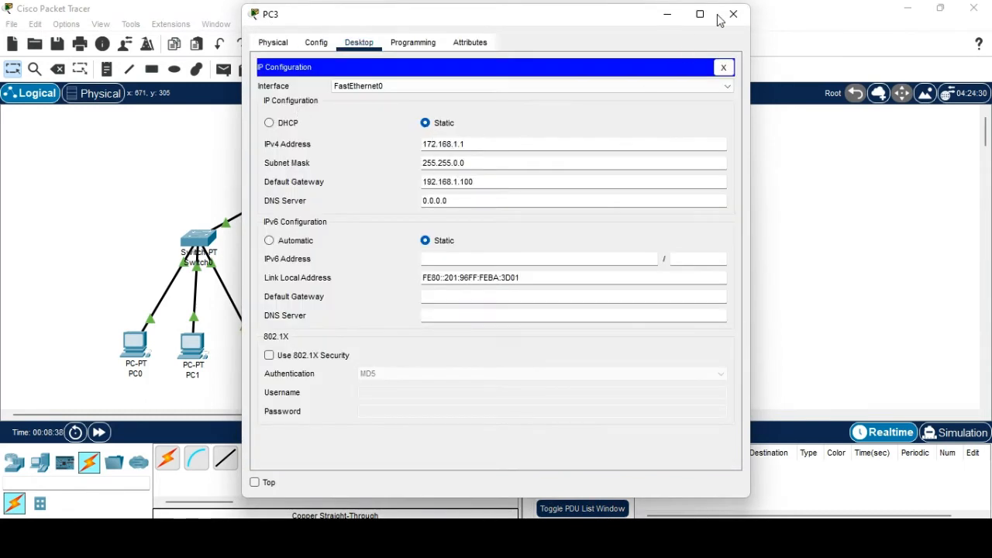
{"action": "left_click", "coordinate": [719, 20]}
Ping 172.168.1.1 from PC1's Command Prompt, getting 3 of 4 replies.
{"action": "left_click", "coordinate": [199, 352]}
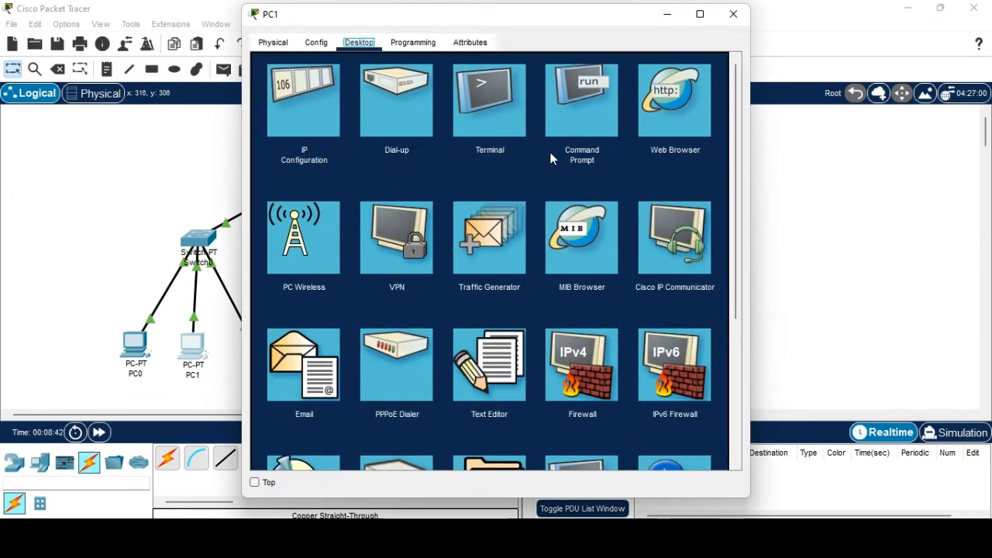
{"action": "left_click", "coordinate": [571, 135]}
{"action": "type", "text": "pi"}
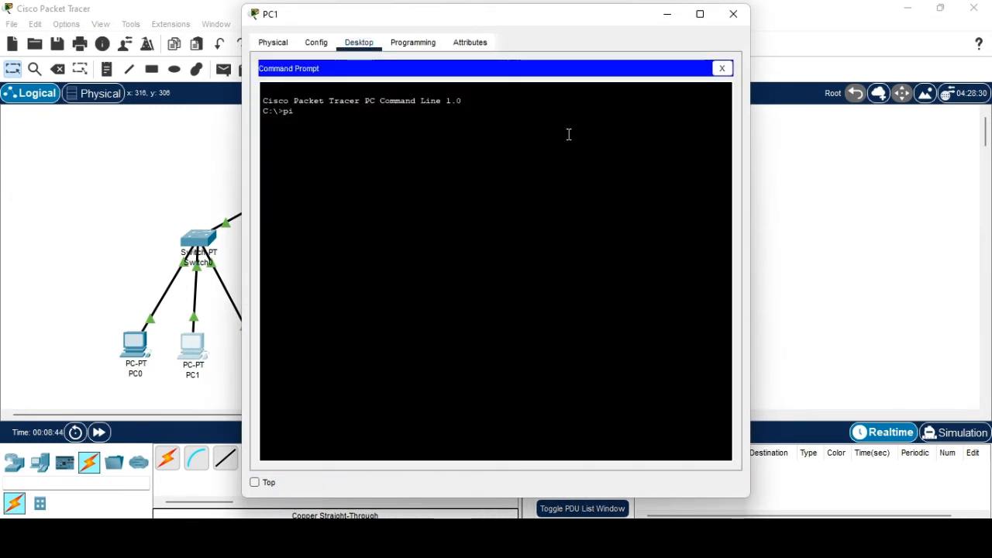
{"action": "type", "text": "ng 172.1"}
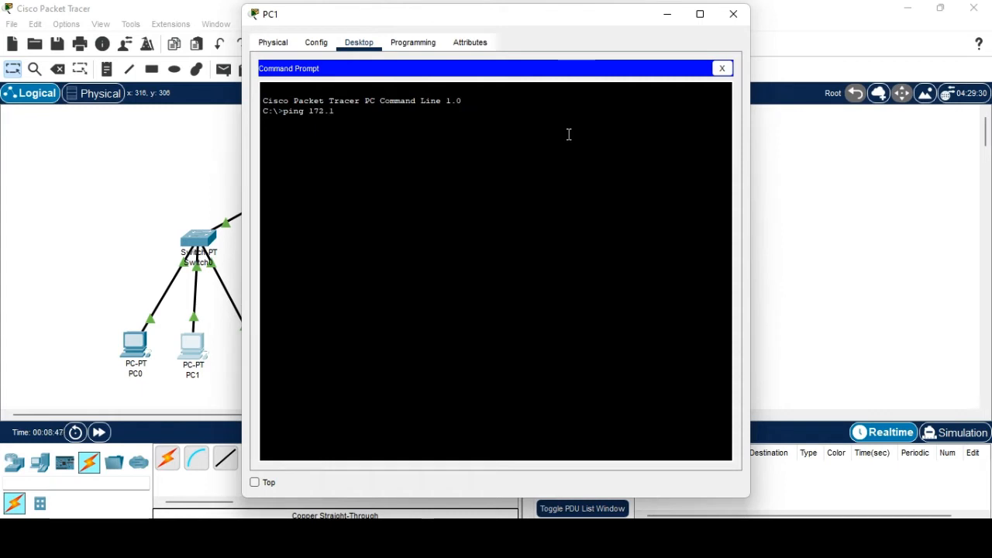
{"action": "type", "text": "68.1.1"}
{"action": "key", "text": "Return"}
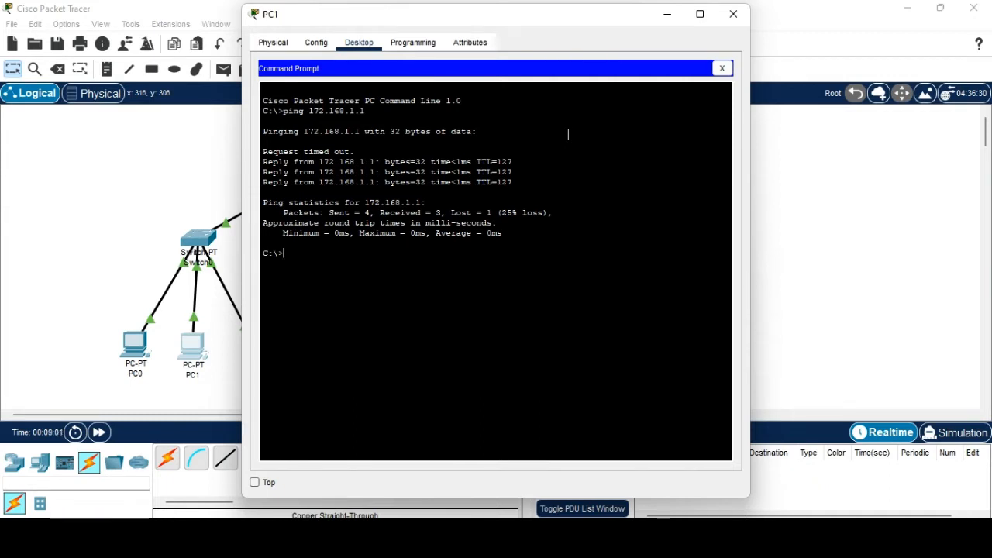
{"action": "left_click", "coordinate": [732, 14]}
Add a simple PDU test packet from PC1 to PC3.
{"action": "left_click", "coordinate": [223, 69]}
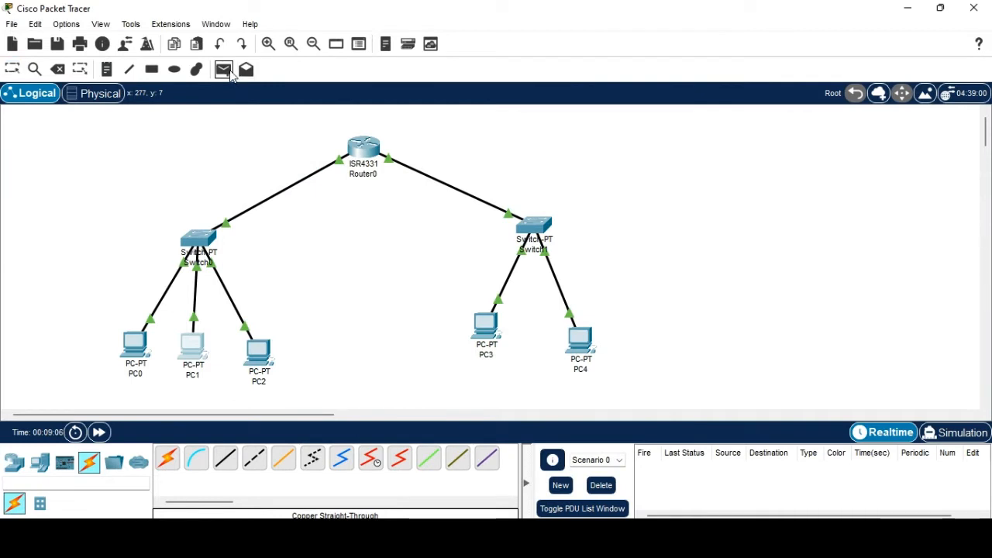
{"action": "left_click", "coordinate": [192, 347]}
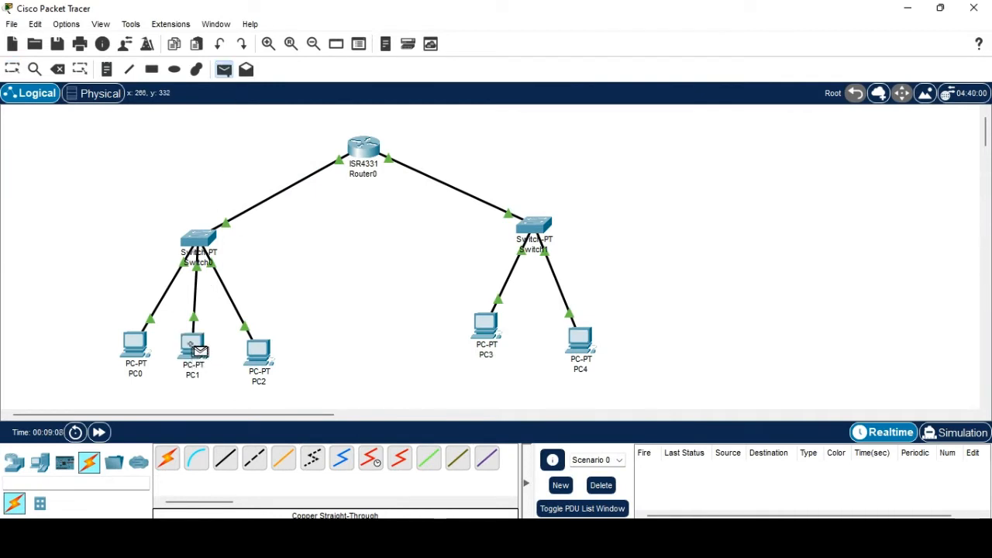
{"action": "left_click", "coordinate": [484, 330]}
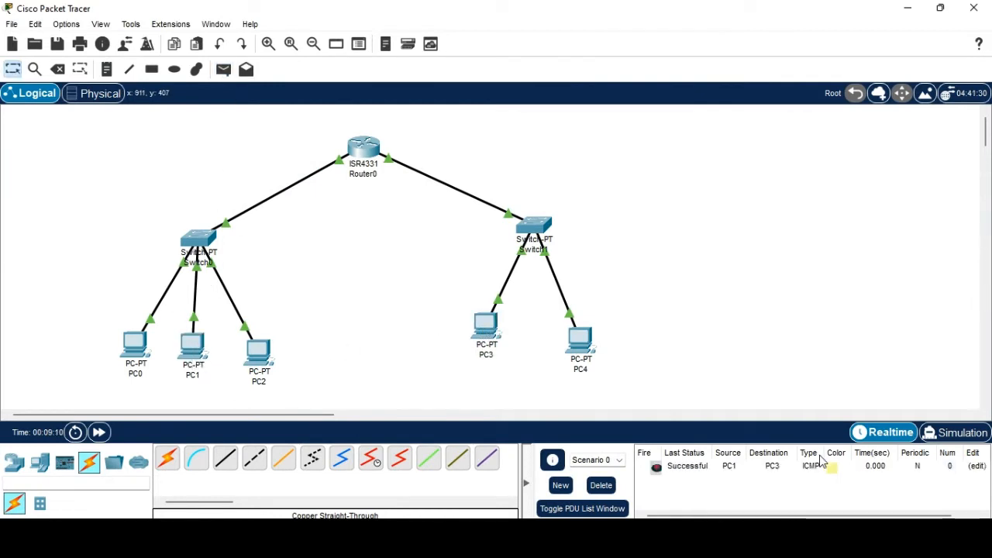
Play the PC1-to-PC3 packet in Simulation mode, pause it, and switch to PowerPoint.
{"action": "left_click", "coordinate": [957, 432]}
{"action": "left_click", "coordinate": [890, 271]}
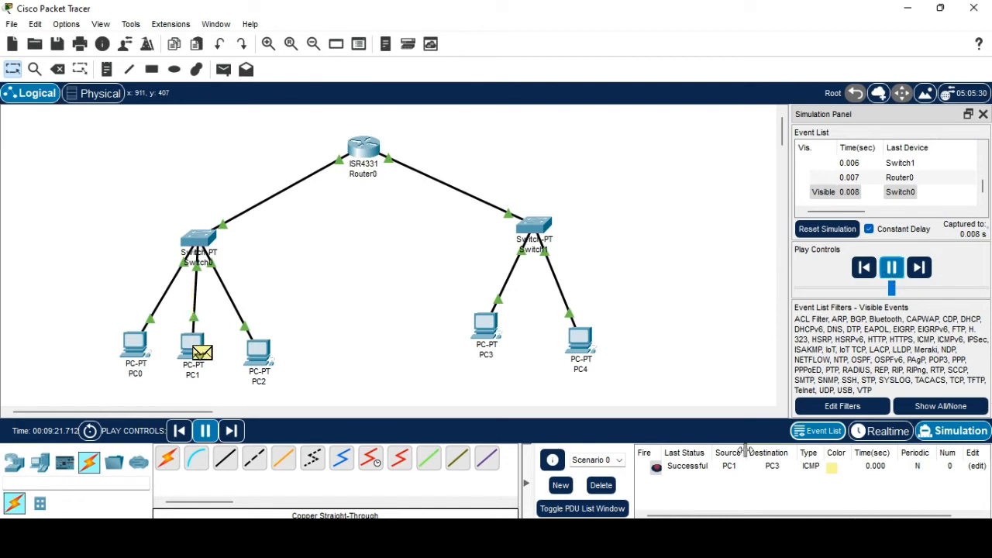
{"action": "left_click", "coordinate": [687, 466]}
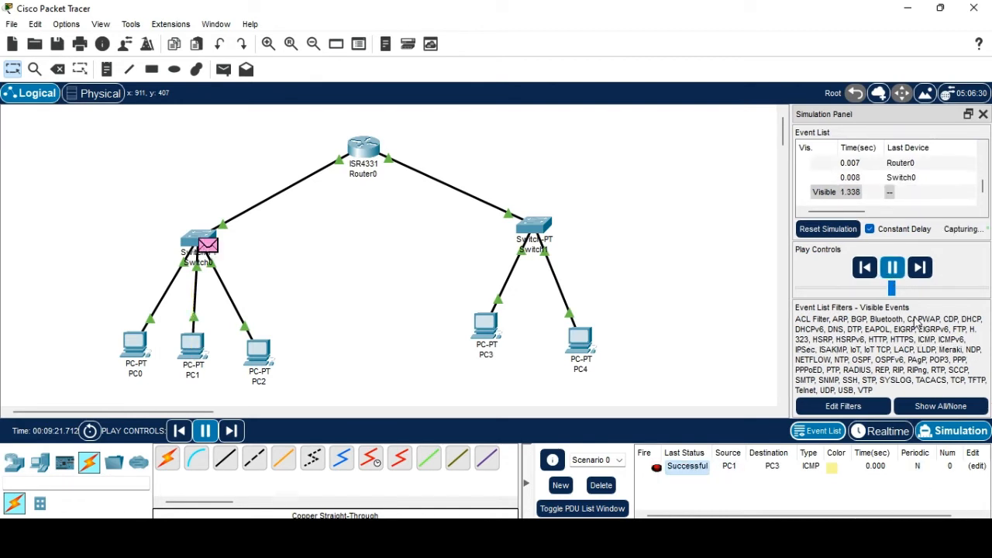
{"action": "left_click", "coordinate": [892, 267]}
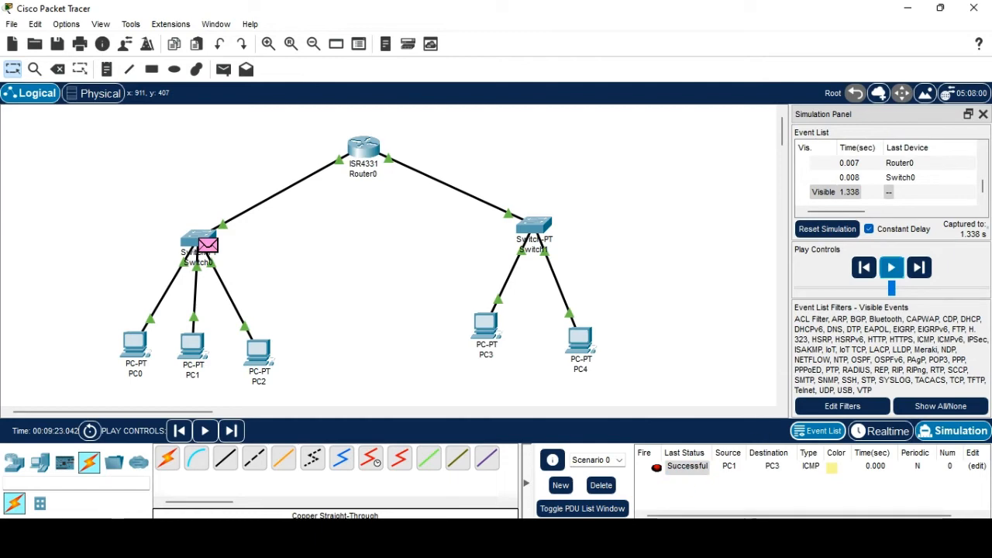
{"action": "key", "text": "alt+Tab"}
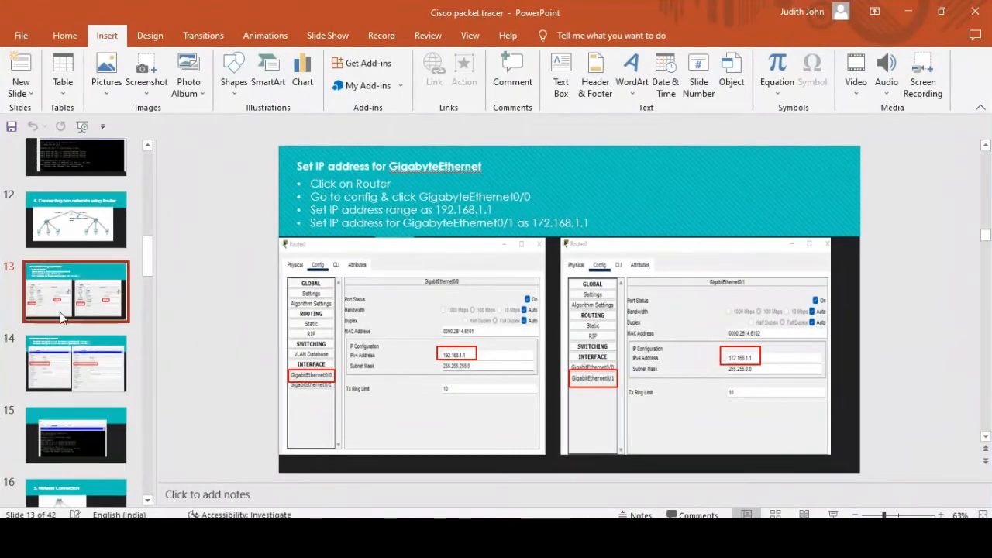
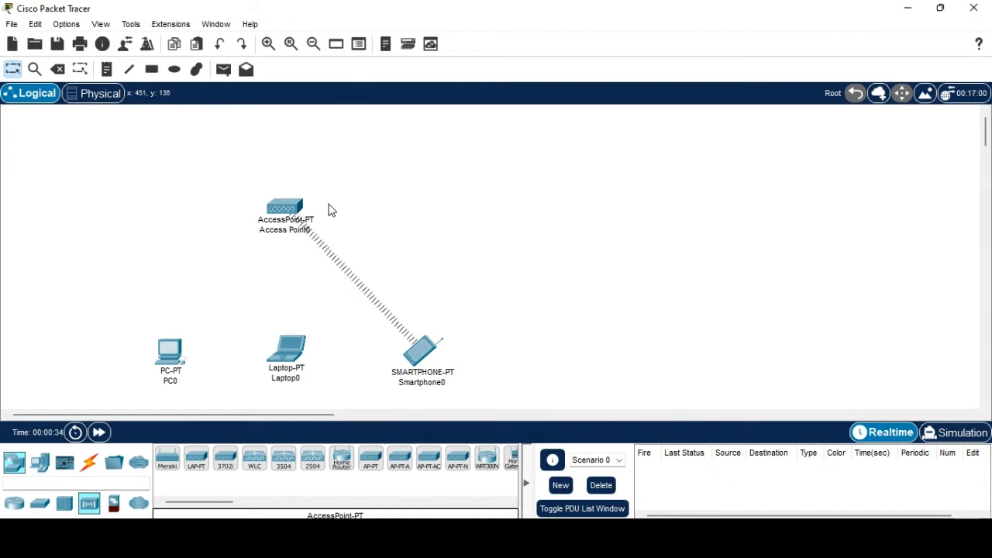
Change Access Point0's Port 1 SSID from Default to ECE.
{"action": "double_click", "coordinate": [295, 209]}
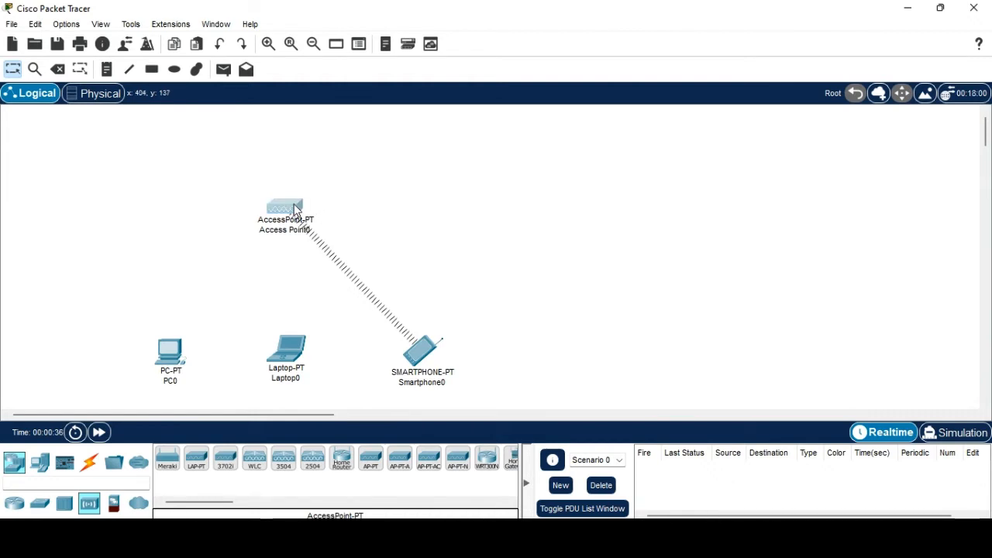
{"action": "left_click", "coordinate": [319, 44]}
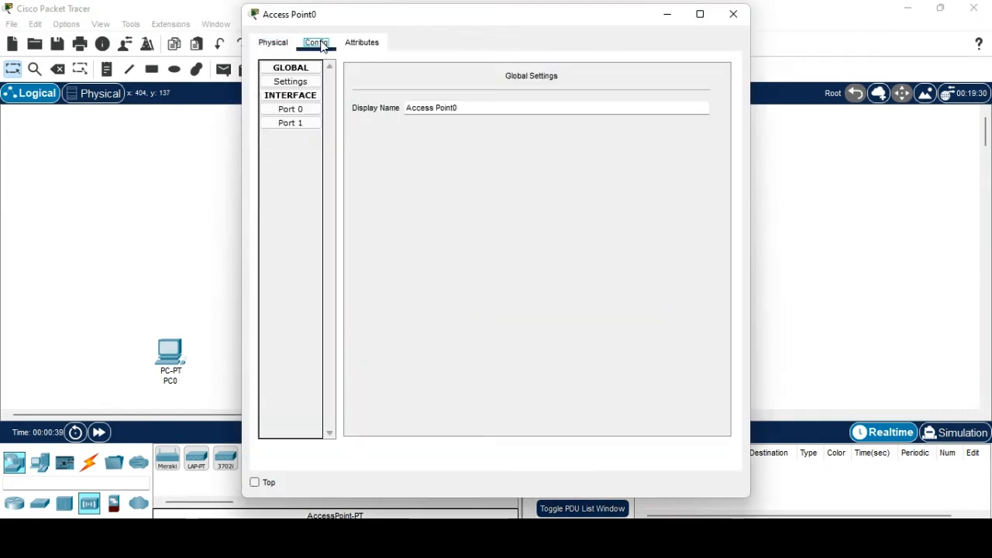
{"action": "left_click", "coordinate": [306, 95]}
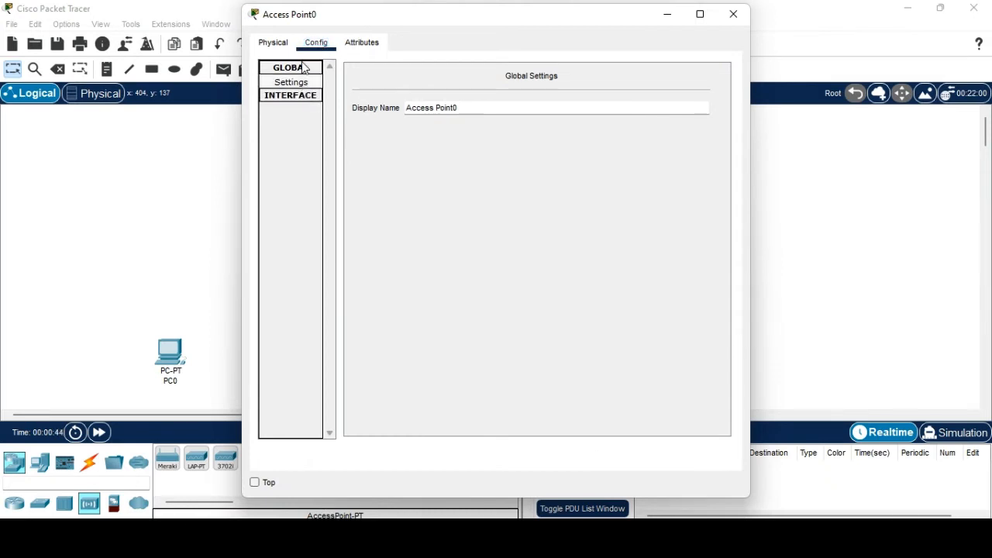
{"action": "left_click", "coordinate": [305, 68]}
{"action": "left_click", "coordinate": [302, 81]}
{"action": "left_click", "coordinate": [297, 95]}
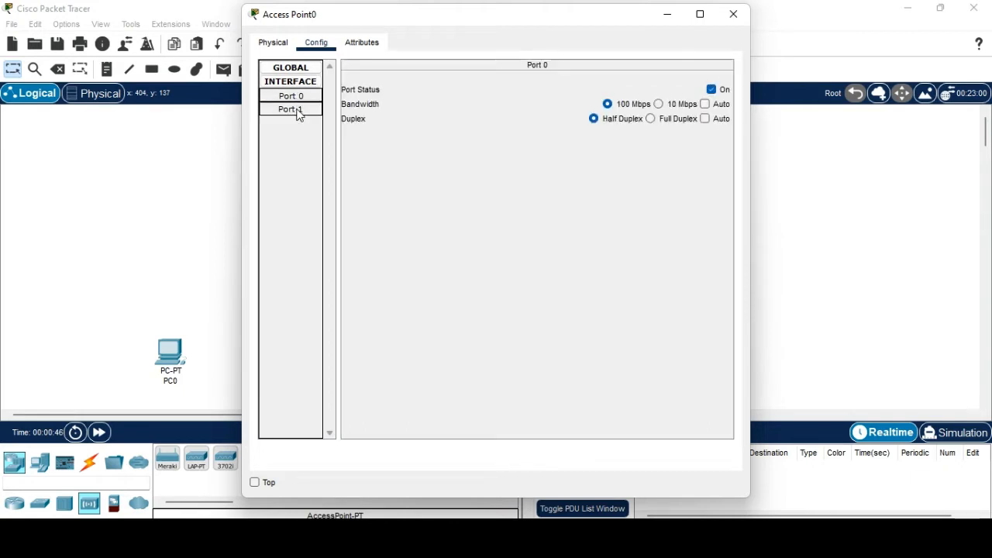
{"action": "left_click", "coordinate": [298, 113]}
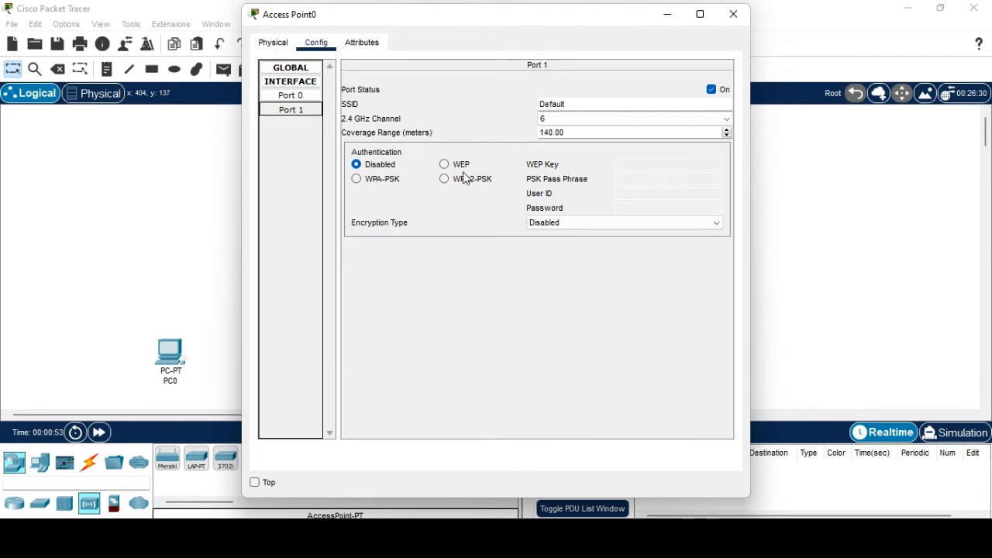
{"action": "double_click", "coordinate": [585, 103]}
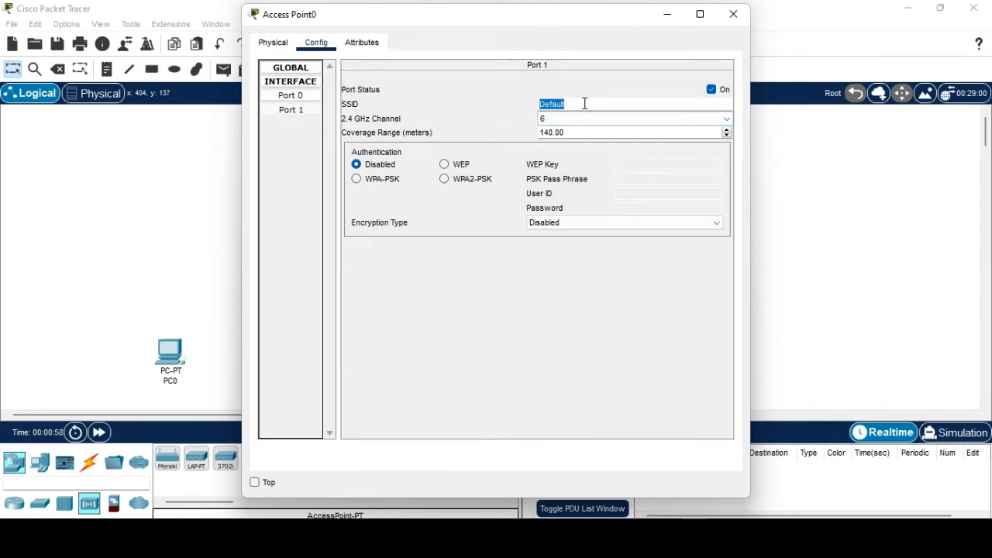
{"action": "key", "text": "BackSpace"}
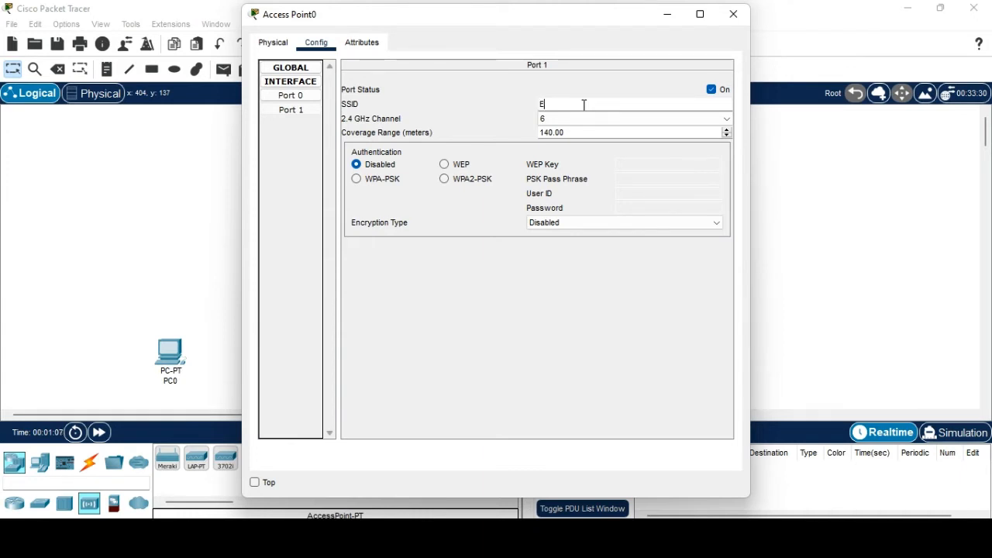
{"action": "left_click", "coordinate": [584, 109]}
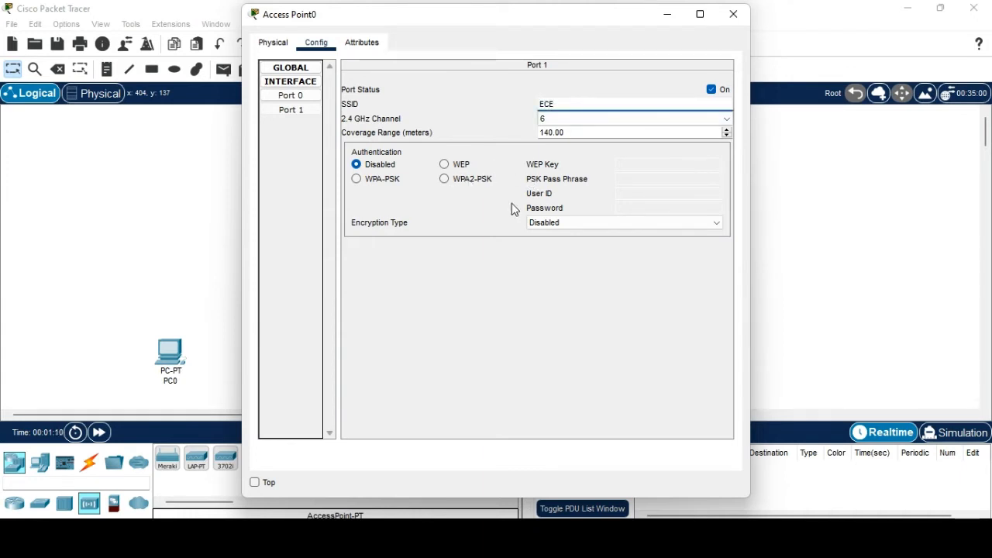
Switch Port 1 authentication to WPA2-PSK with the network pass phrase, then close the window.
{"action": "left_click", "coordinate": [445, 181]}
{"action": "left_click", "coordinate": [630, 183]}
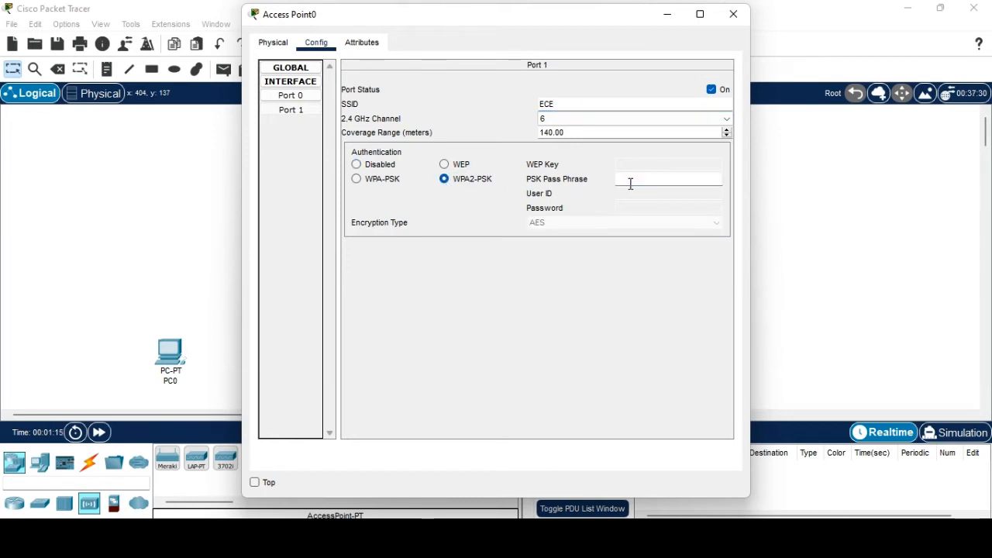
{"action": "type", "text": "THIRDYEAR"}
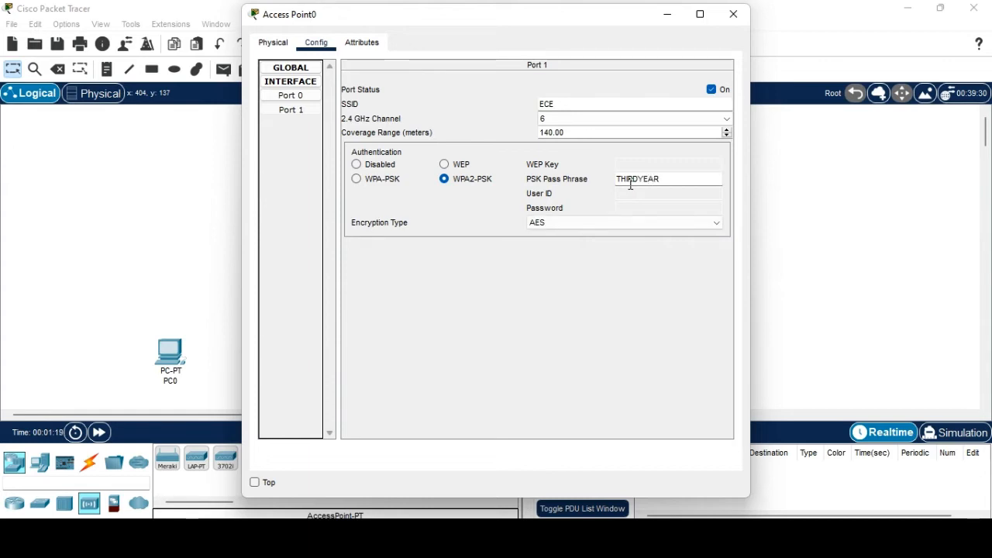
{"action": "key", "text": "Tab"}
{"action": "left_click", "coordinate": [733, 14]}
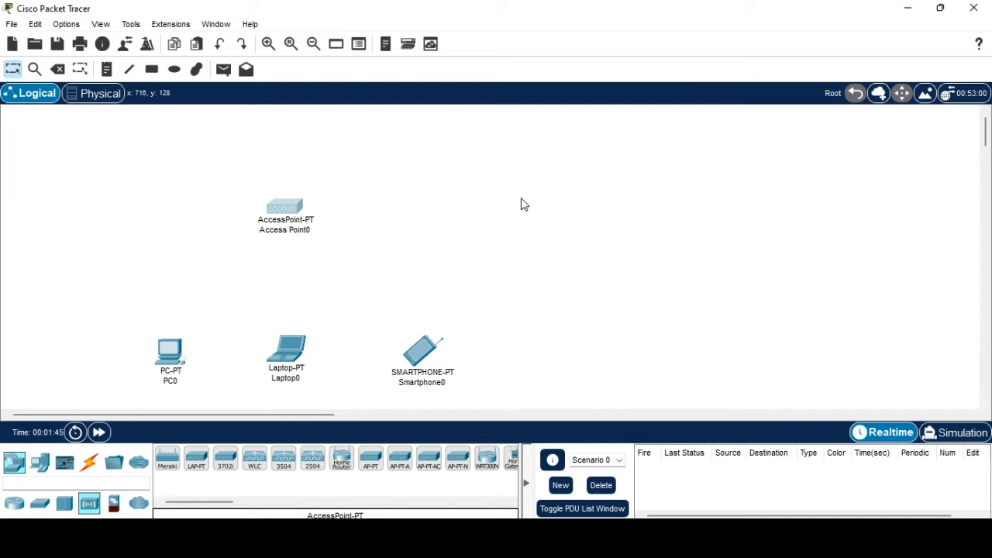
Open Smartphone0 and browse its Desktop applications.
{"action": "left_click", "coordinate": [422, 352]}
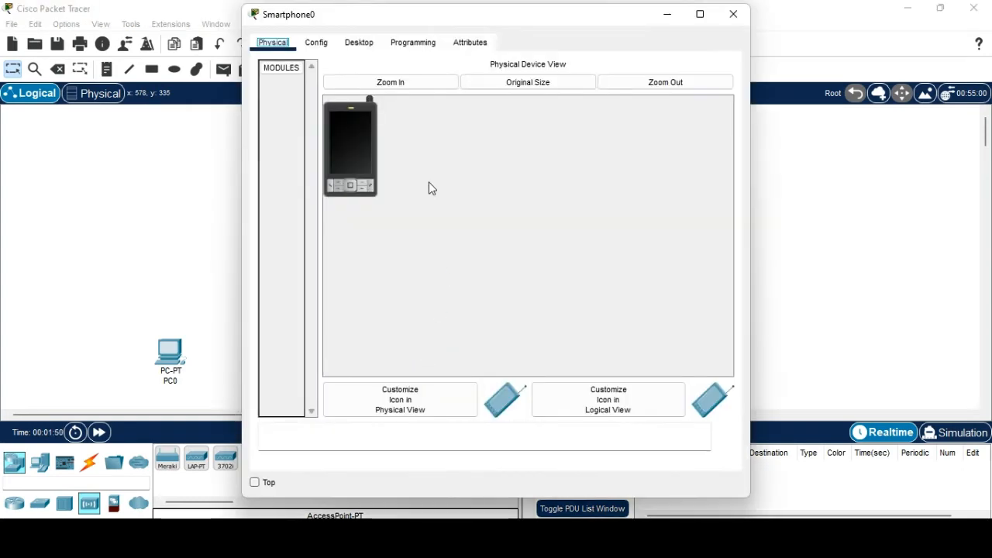
{"action": "left_click", "coordinate": [359, 42]}
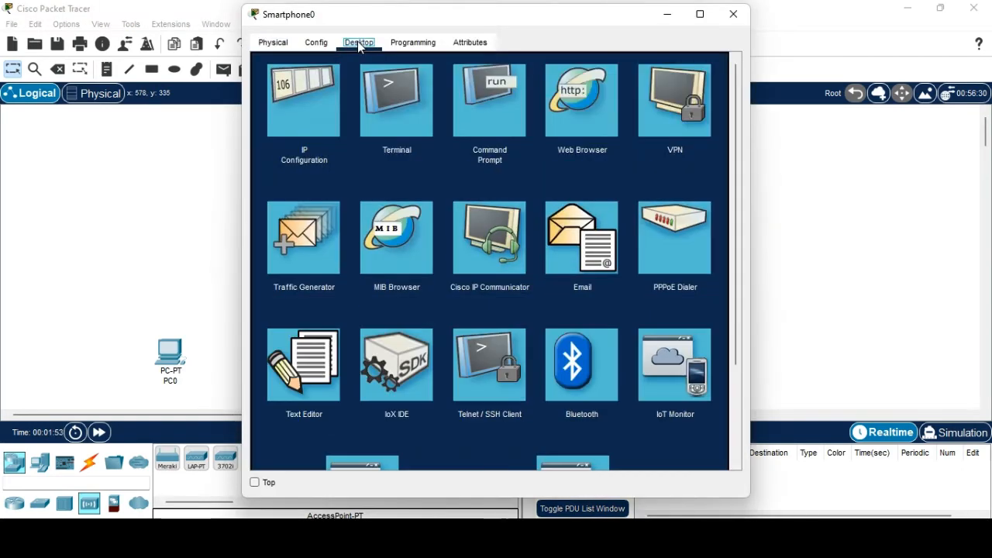
{"action": "scroll", "coordinate": [510, 181], "scroll_direction": "down", "scroll_amount": 1}
{"action": "scroll", "coordinate": [510, 180], "scroll_direction": "up", "scroll_amount": 1}
{"action": "scroll", "coordinate": [510, 180], "scroll_direction": "down", "scroll_amount": 3}
{"action": "scroll", "coordinate": [510, 180], "scroll_direction": "up", "scroll_amount": 3}
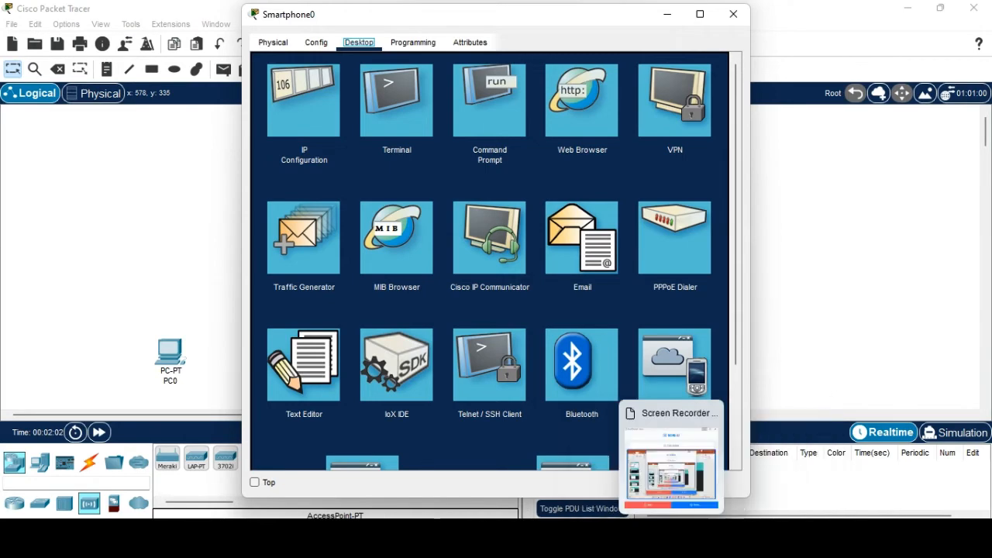
{"action": "left_click", "coordinate": [671, 465]}
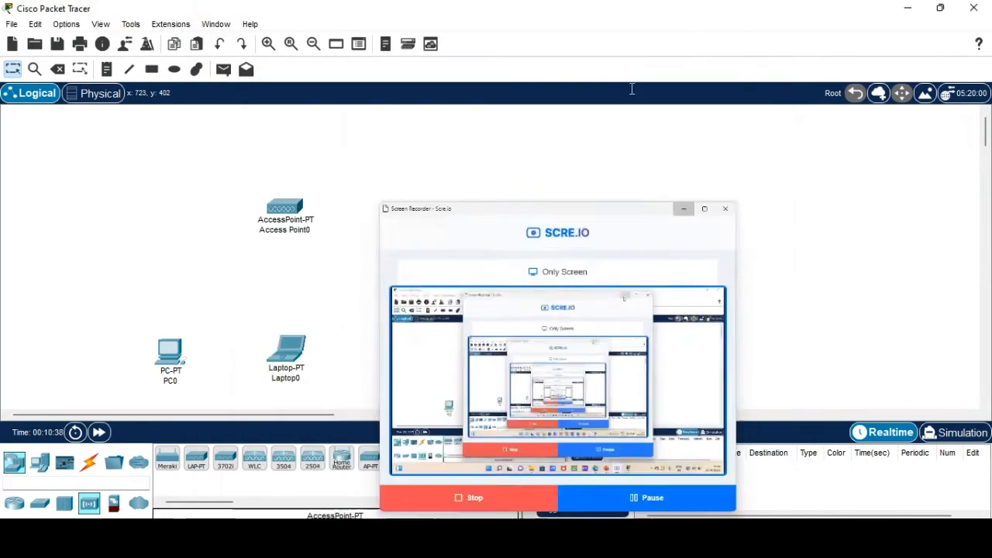
Set Smartphone0's Wireless0 SSID to ECE.
{"action": "double_click", "coordinate": [427, 363]}
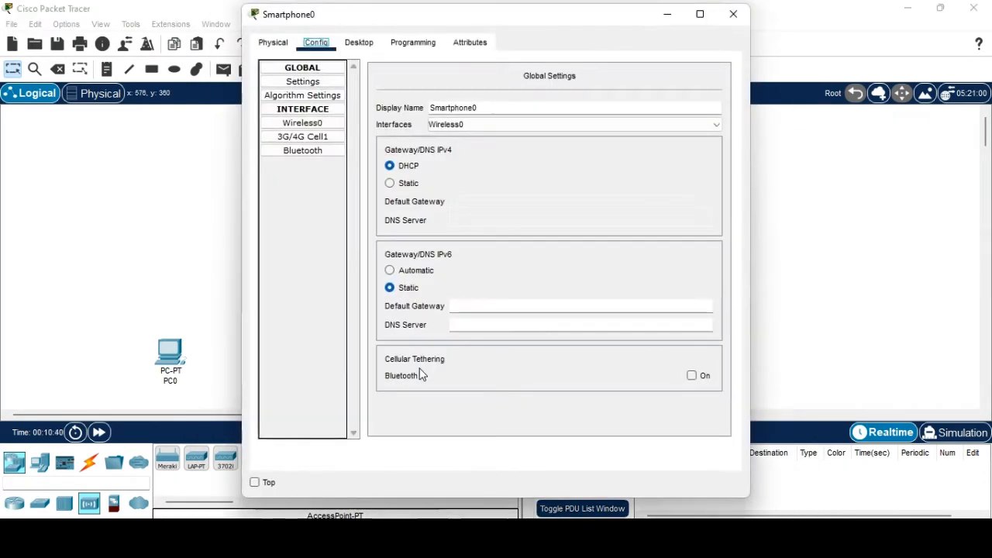
{"action": "left_click", "coordinate": [311, 127]}
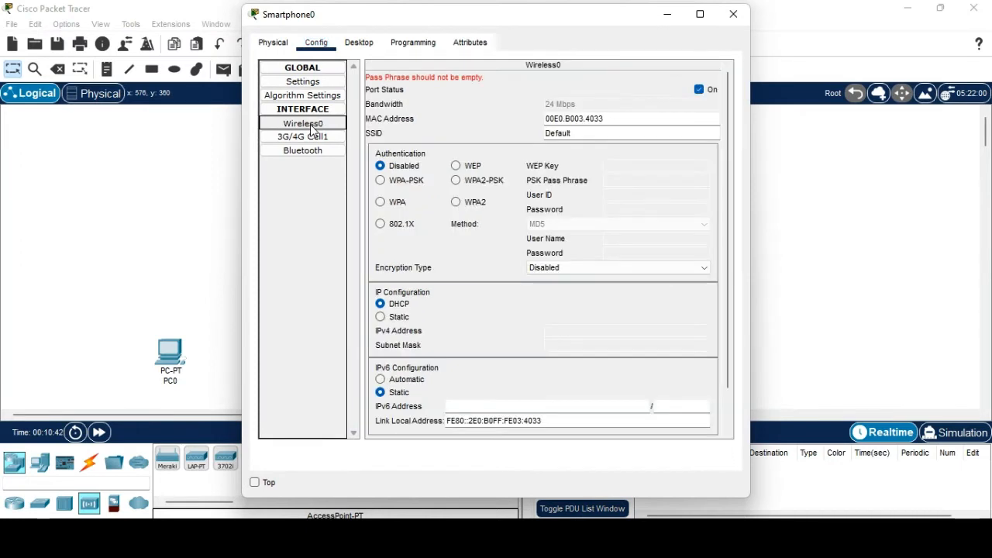
{"action": "double_click", "coordinate": [571, 133]}
{"action": "type", "text": "ECE"}
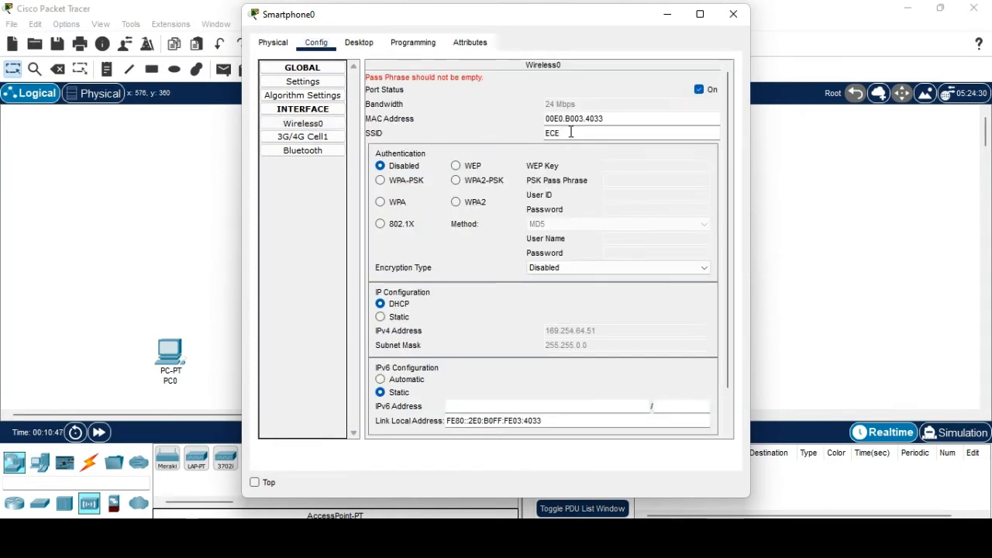
Choose WPA2-PSK with the matching pass phrase and close the smartphone's window.
{"action": "left_click", "coordinate": [458, 181]}
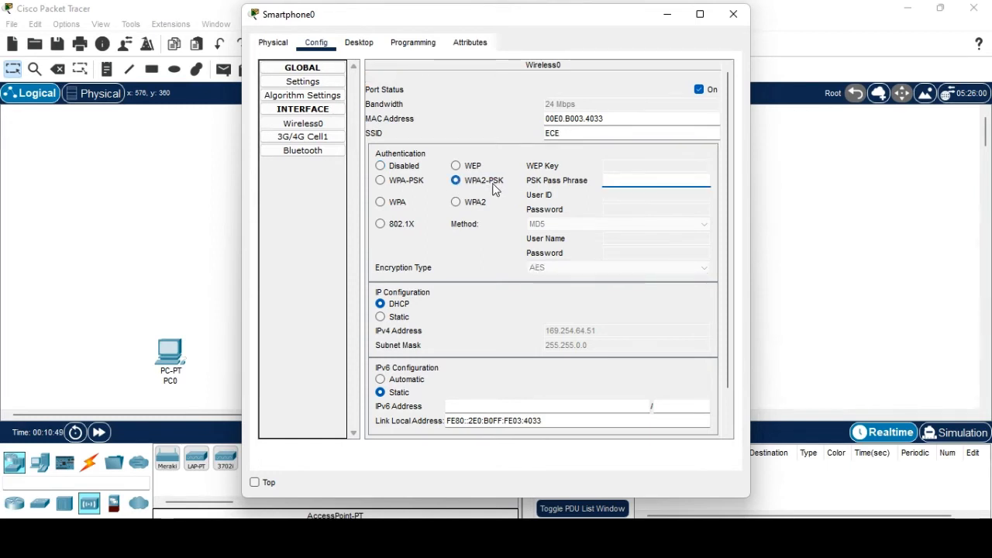
{"action": "type", "text": "THIRDYEAR"}
{"action": "scroll", "coordinate": [593, 199], "scroll_direction": "down", "scroll_amount": 1}
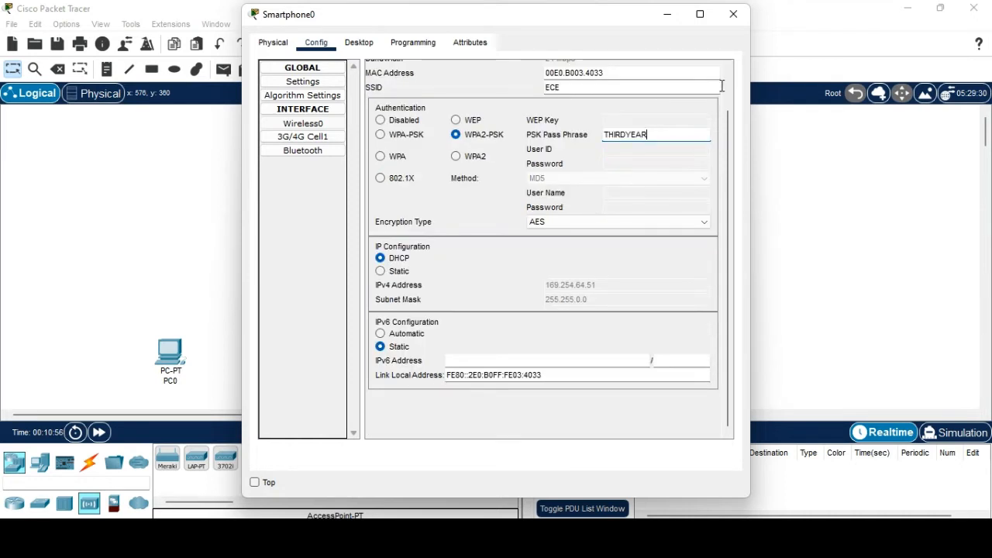
{"action": "left_click", "coordinate": [731, 16]}
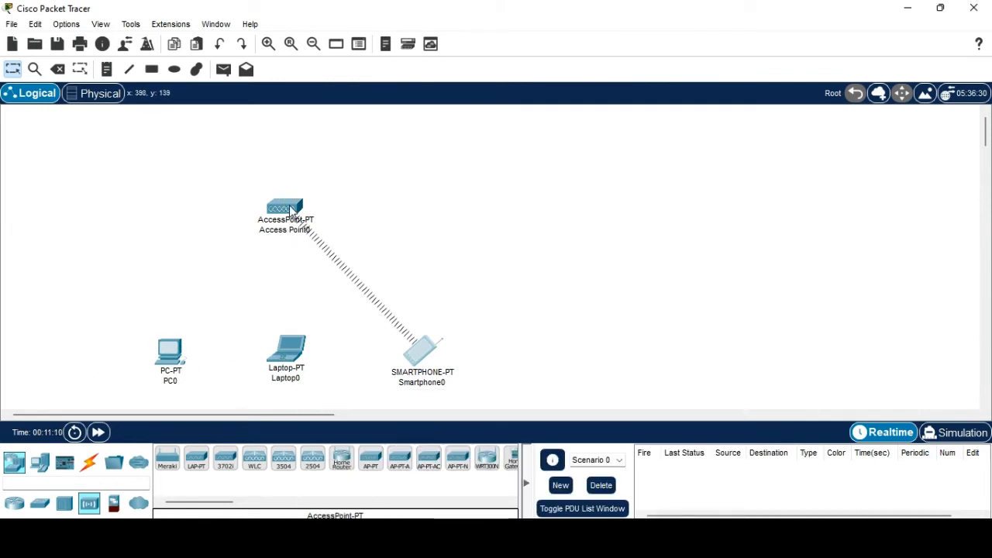
Power off PC0 and swap its network module for the WMP300N wireless module.
{"action": "left_click", "coordinate": [177, 354]}
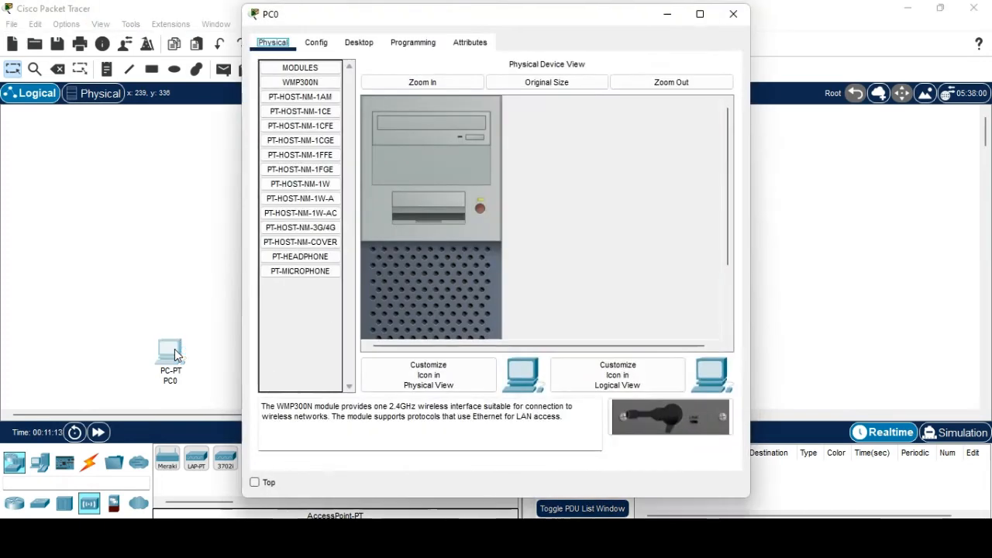
{"action": "left_click", "coordinate": [481, 206]}
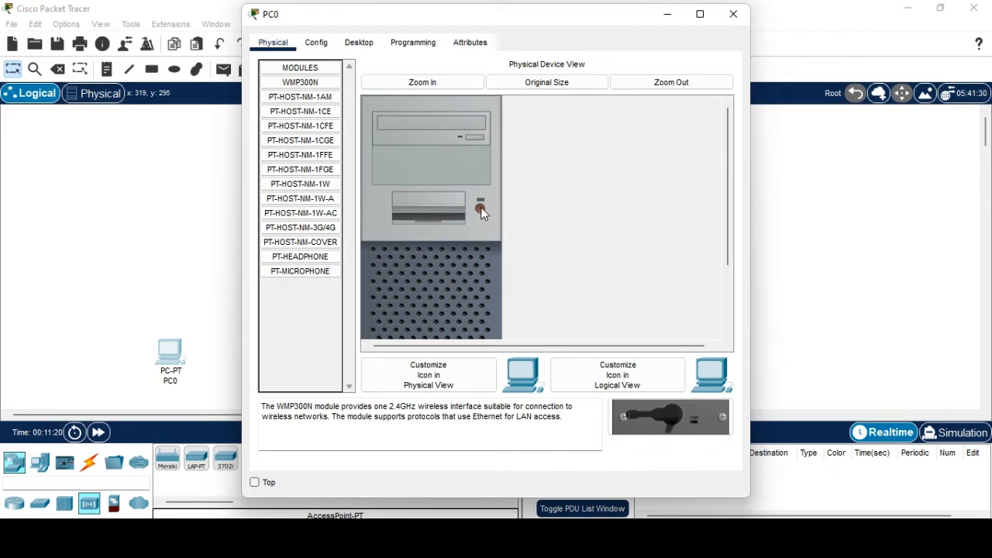
{"action": "scroll", "coordinate": [478, 206], "scroll_direction": "down", "scroll_amount": 3}
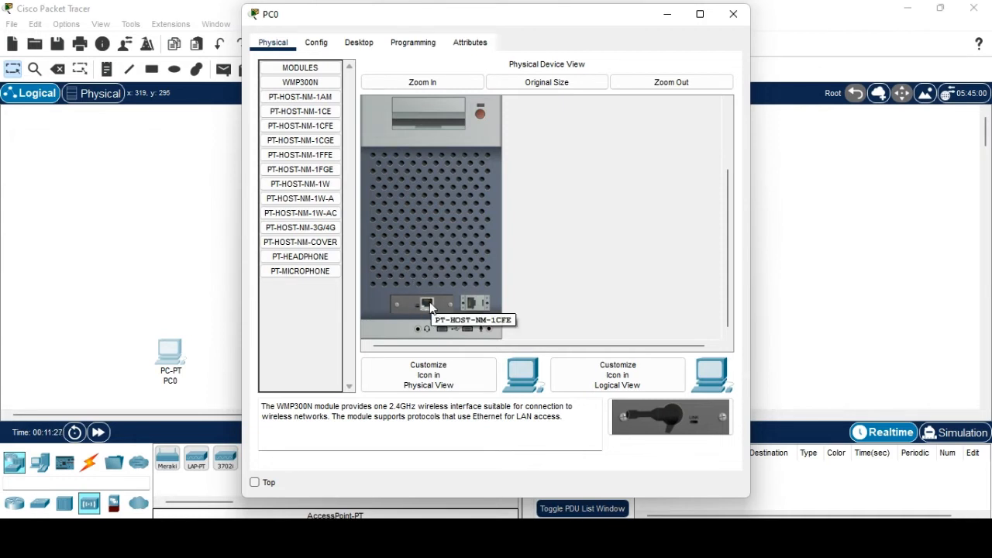
{"action": "left_click_drag", "start_coordinate": [427, 303], "coordinate": [306, 116]}
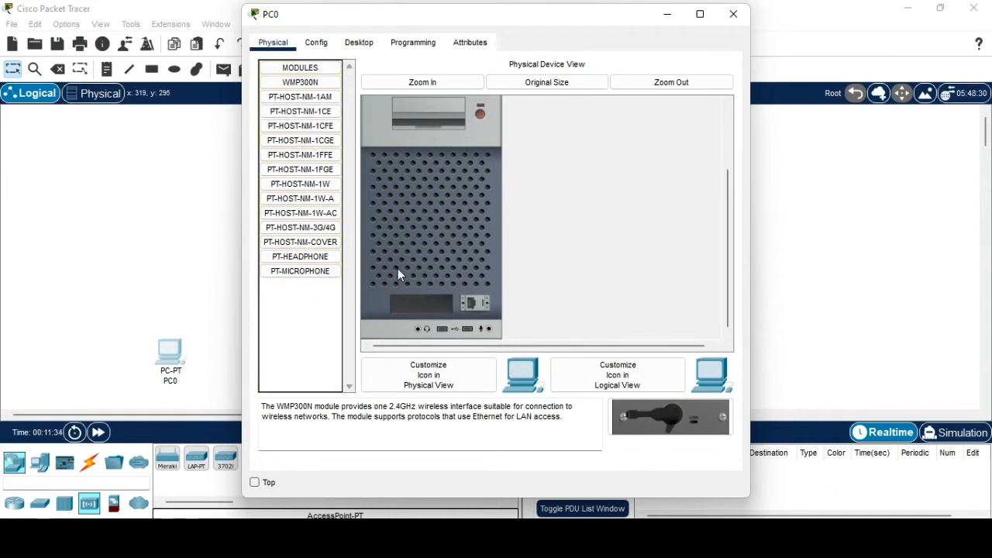
{"action": "left_click", "coordinate": [318, 83]}
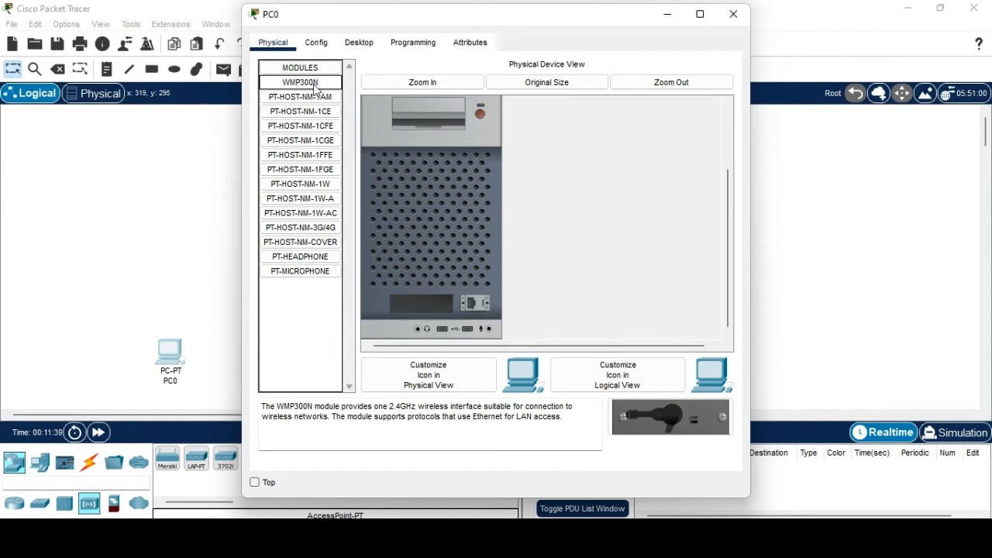
{"action": "left_click_drag", "start_coordinate": [320, 89], "coordinate": [422, 307]}
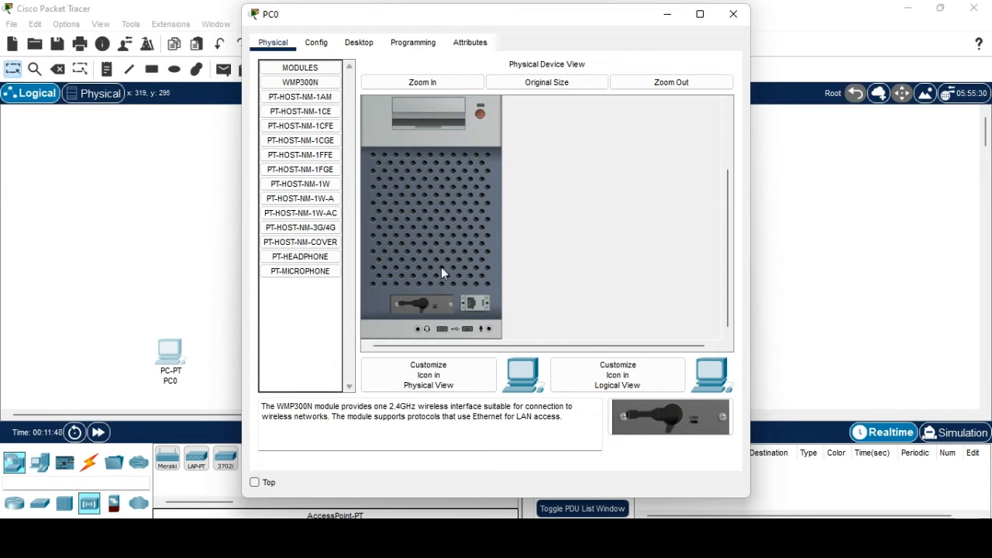
Power PC0 back on and bring up its Desktop applications.
{"action": "scroll", "coordinate": [498, 197], "scroll_direction": "up", "scroll_amount": 3}
{"action": "left_click", "coordinate": [480, 201]}
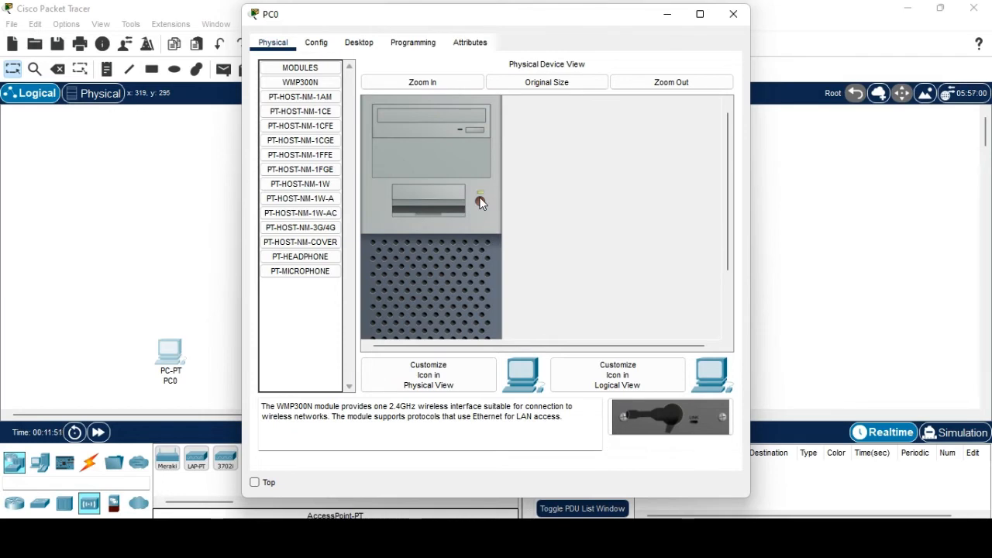
{"action": "scroll", "coordinate": [486, 229], "scroll_direction": "up", "scroll_amount": 1}
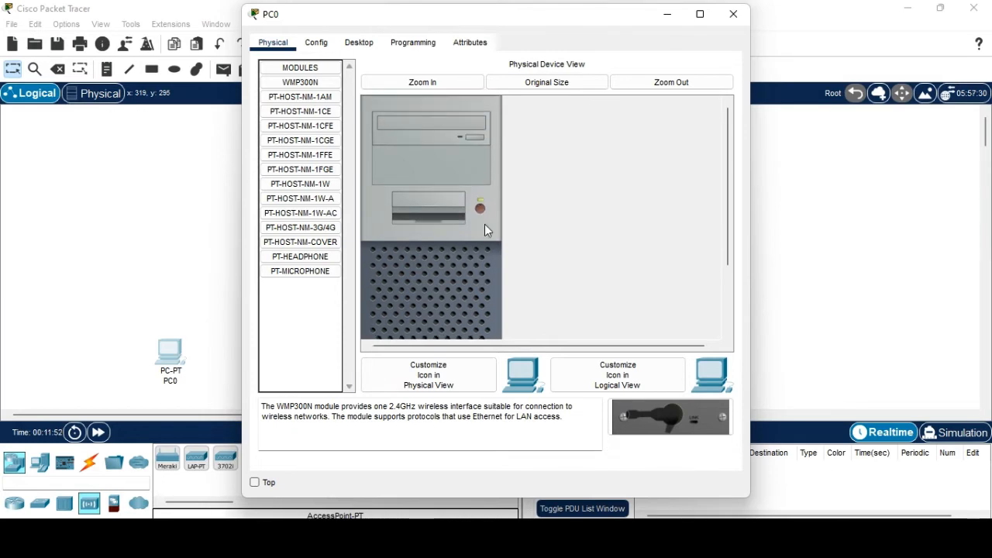
{"action": "left_click", "coordinate": [366, 47]}
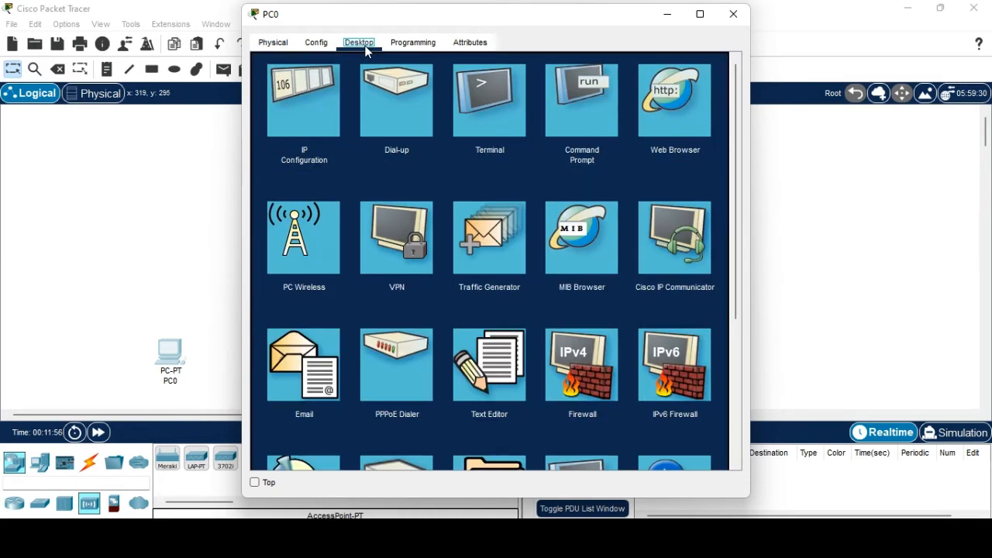
Connect PC0 to the ECE network with the WPA2 pass phrase, then close its window.
{"action": "left_click", "coordinate": [304, 258]}
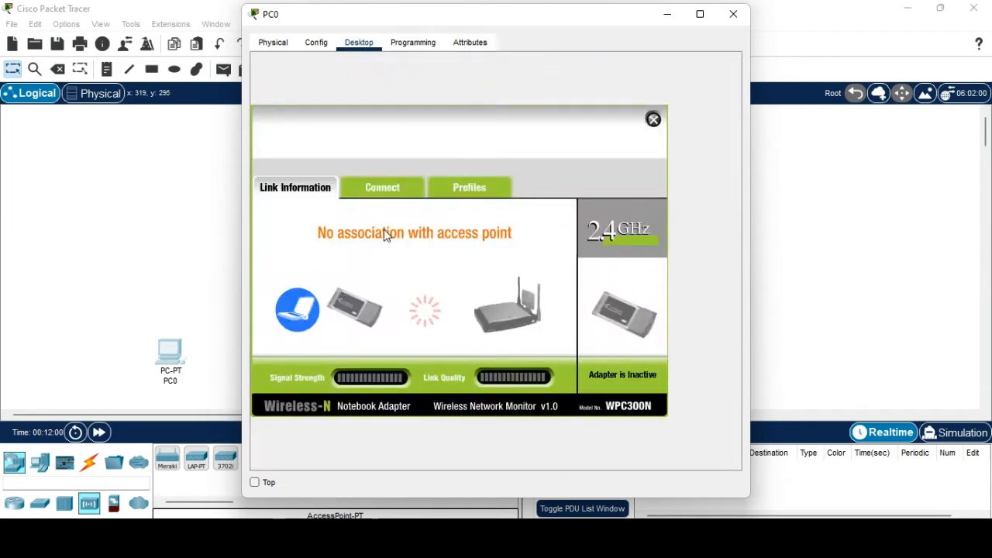
{"action": "left_click", "coordinate": [380, 188]}
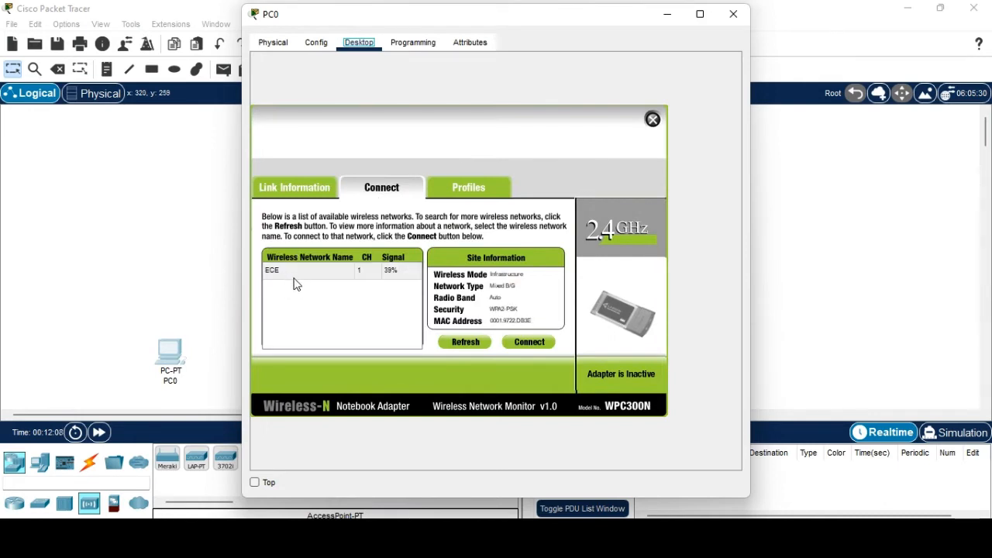
{"action": "left_click", "coordinate": [292, 278]}
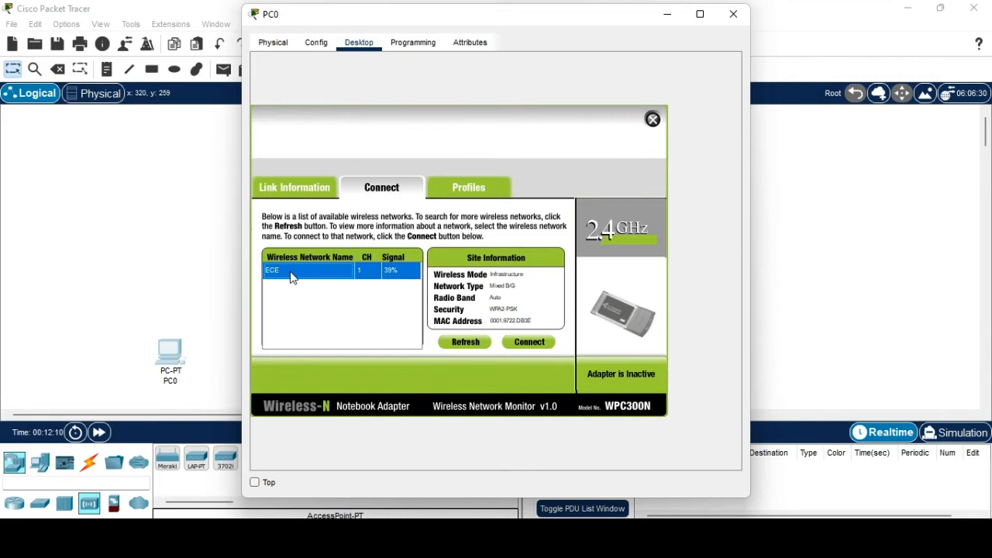
{"action": "left_click", "coordinate": [527, 342]}
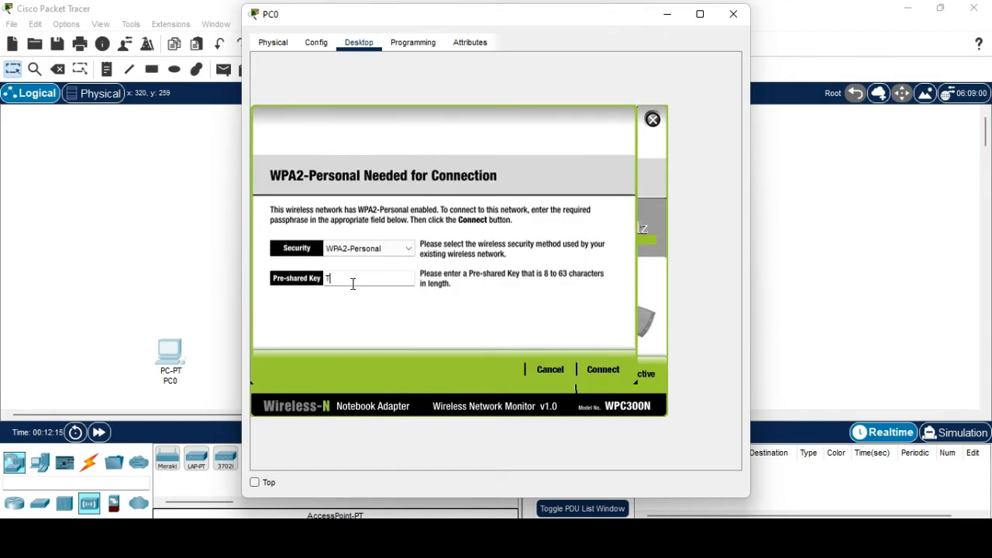
{"action": "type", "text": "THIRDYEAR"}
{"action": "left_click", "coordinate": [614, 368]}
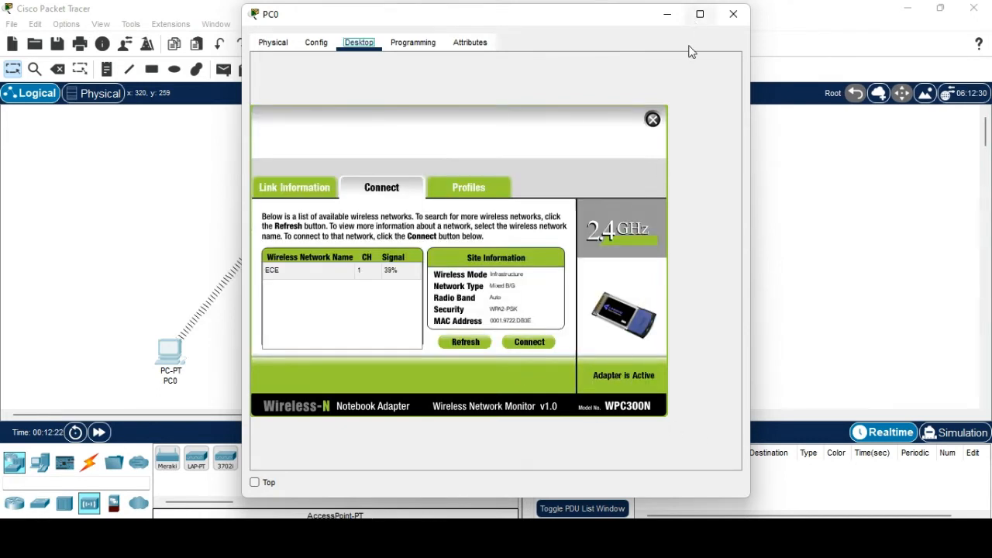
{"action": "left_click", "coordinate": [736, 19]}
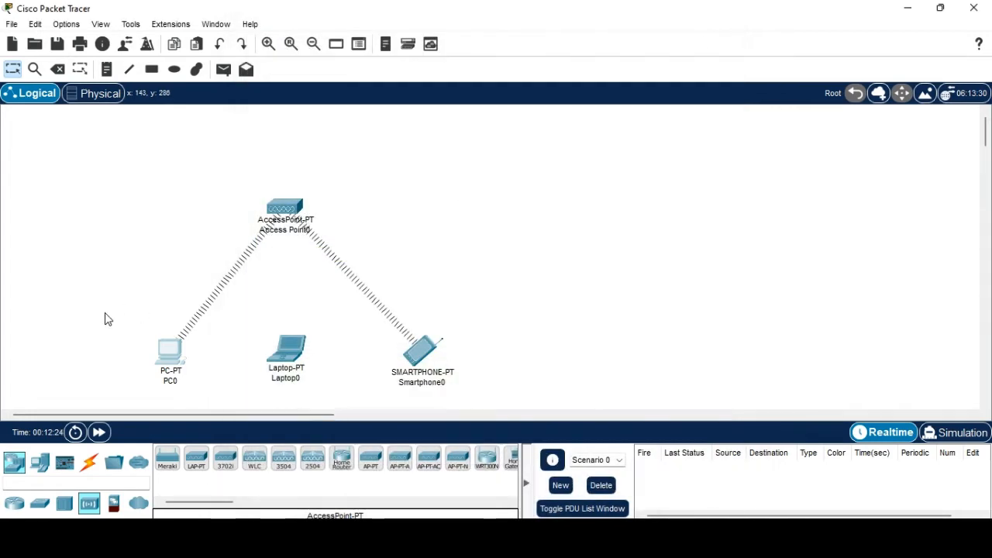
Power off Laptop0 and replace its network card with the WPC300N wireless card.
{"action": "mouse_move", "coordinate": [256, 250]}
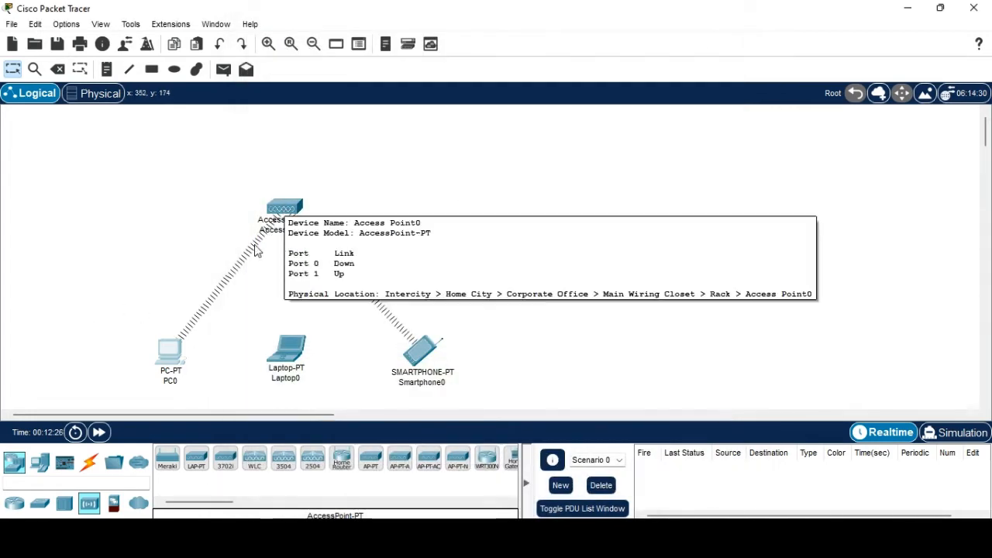
{"action": "left_click", "coordinate": [285, 354]}
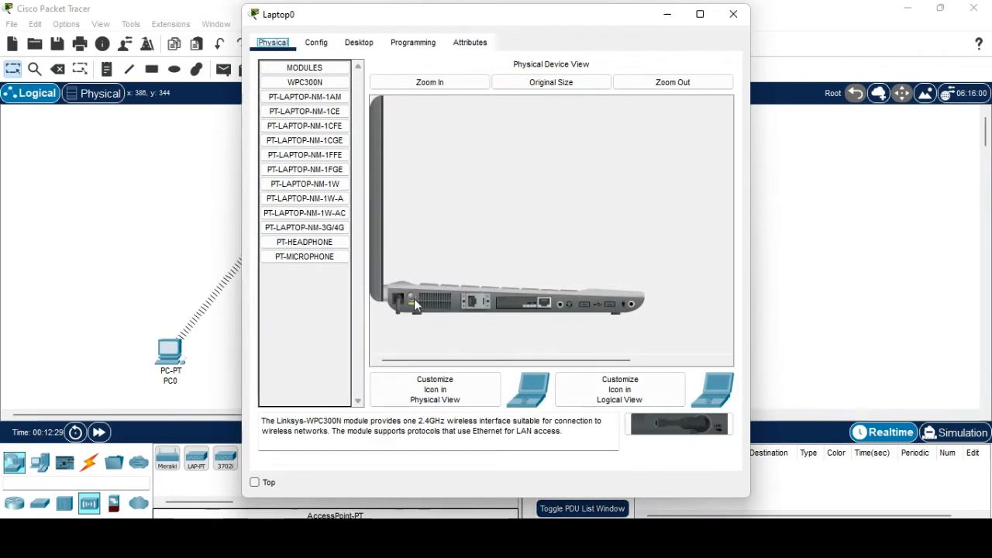
{"action": "left_click", "coordinate": [415, 307]}
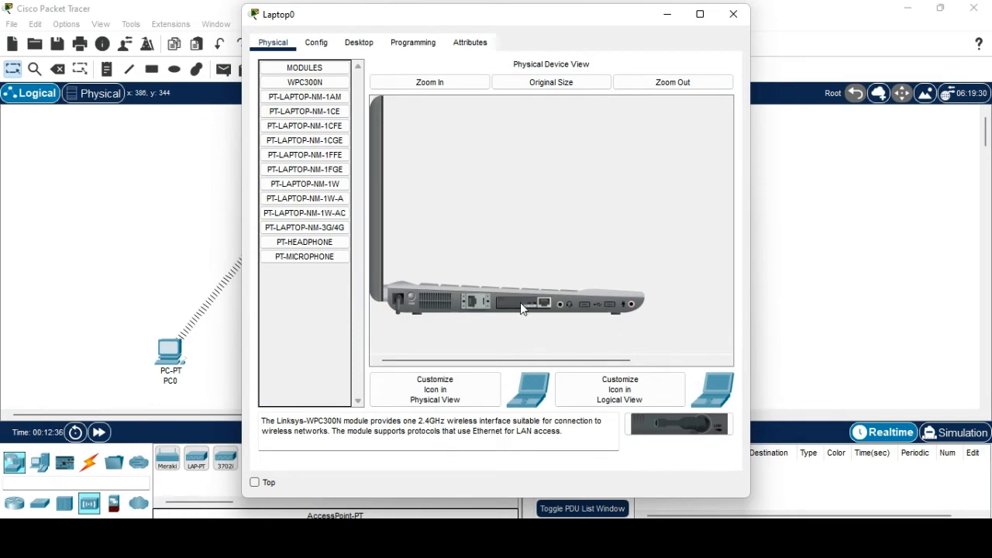
{"action": "left_click_drag", "start_coordinate": [532, 313], "coordinate": [306, 139]}
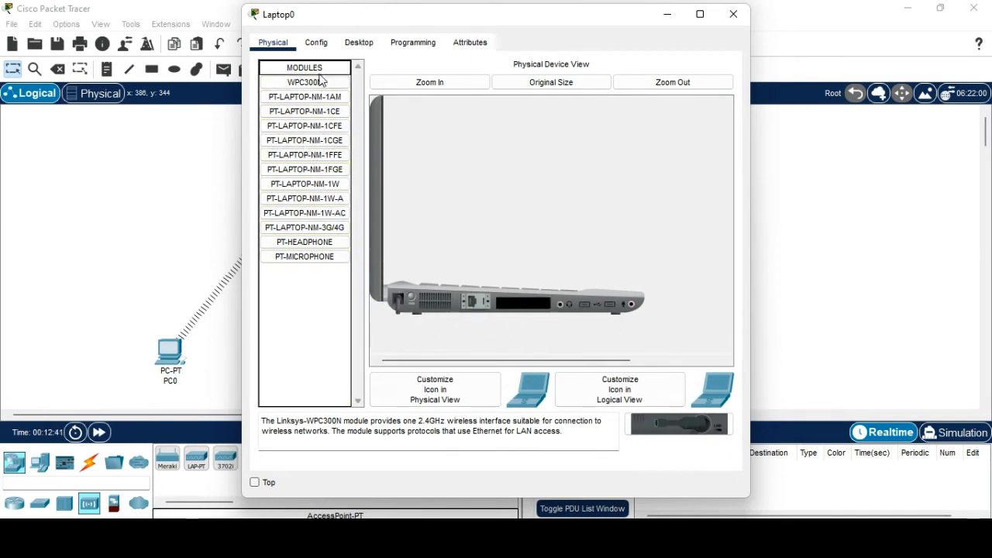
{"action": "left_click_drag", "start_coordinate": [314, 82], "coordinate": [519, 308]}
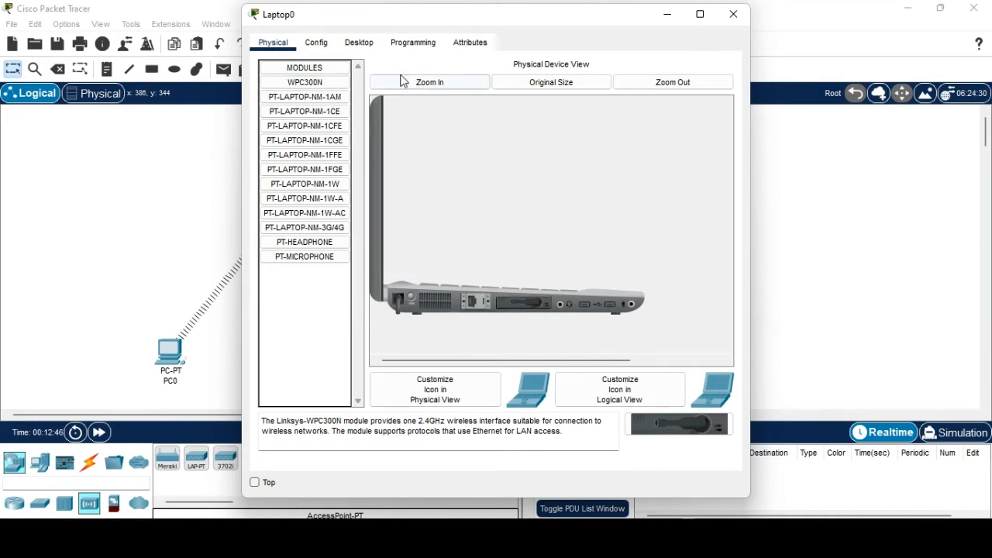
Clear the not-powered error, power the laptop on, and show its Desktop applications.
{"action": "left_click", "coordinate": [359, 43]}
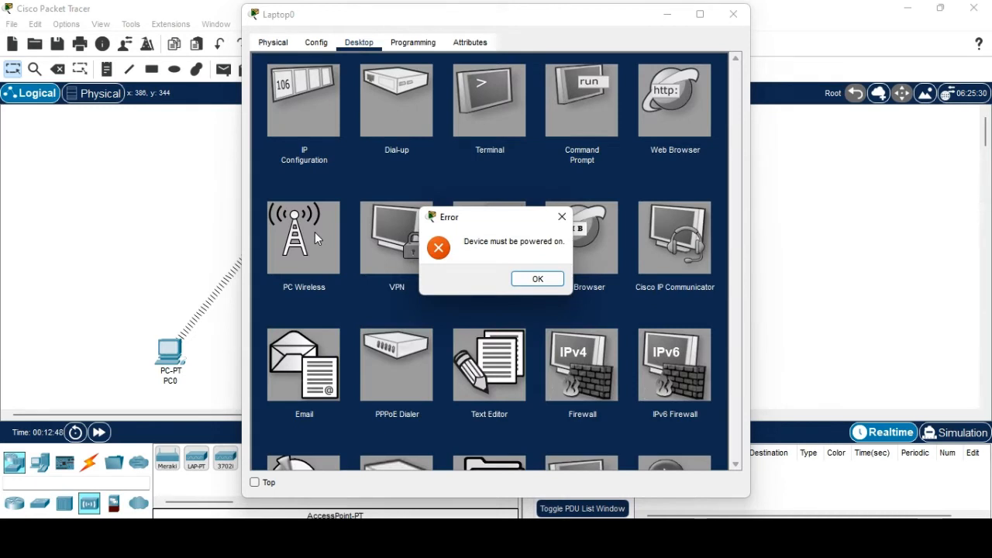
{"action": "left_click", "coordinate": [538, 279]}
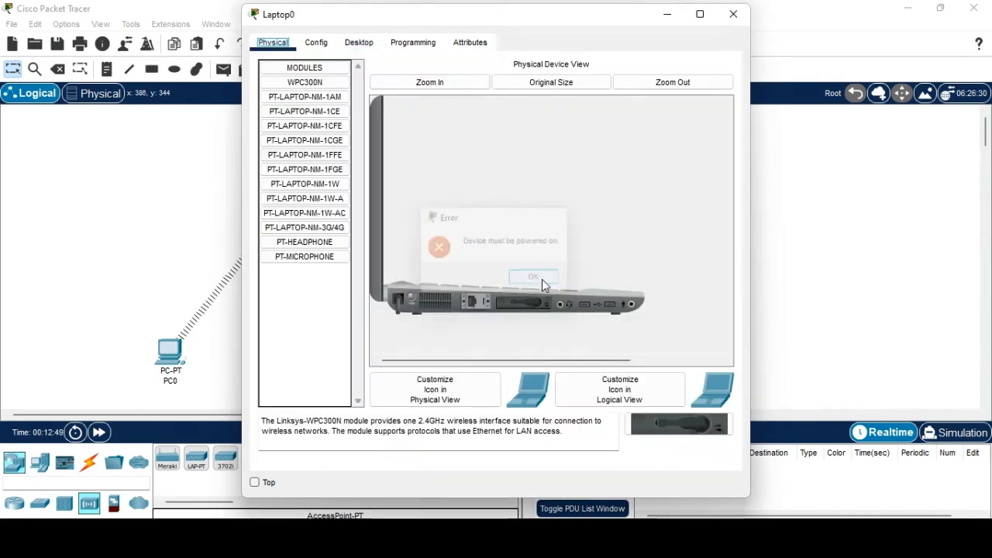
{"action": "left_click", "coordinate": [412, 295]}
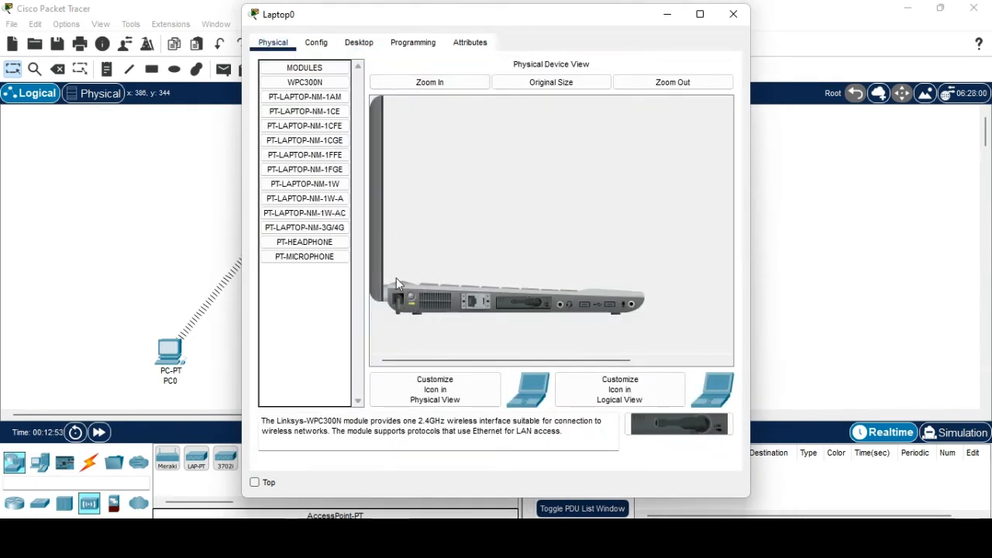
{"action": "left_click", "coordinate": [355, 51]}
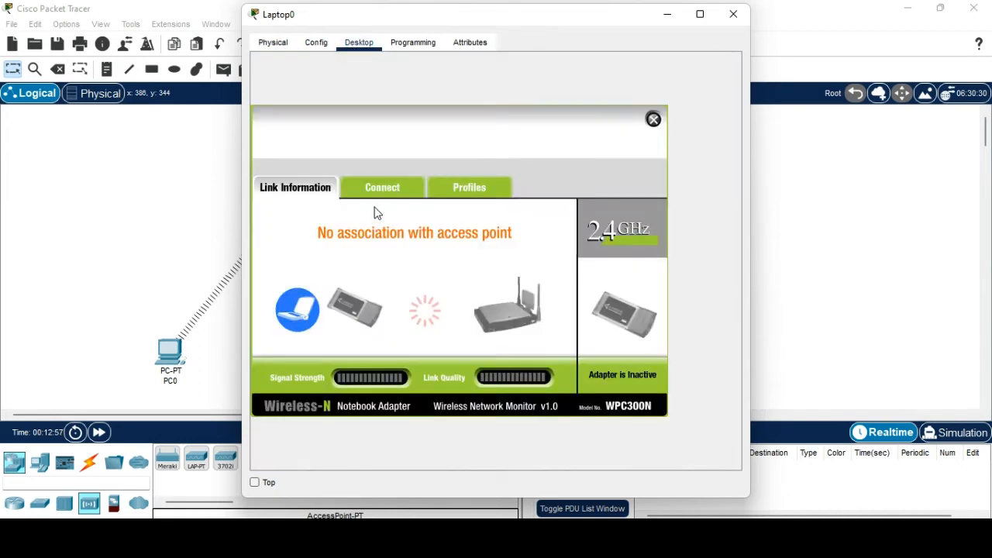
Connect Laptop0 to ECE with the WPA2 pass phrase, then close the laptop's window.
{"action": "left_click", "coordinate": [381, 195]}
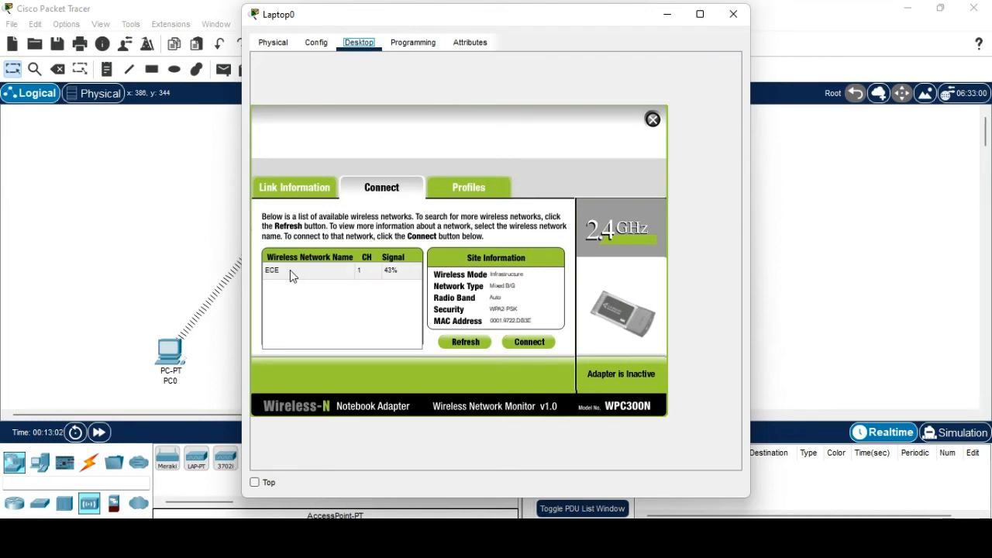
{"action": "left_click", "coordinate": [294, 275]}
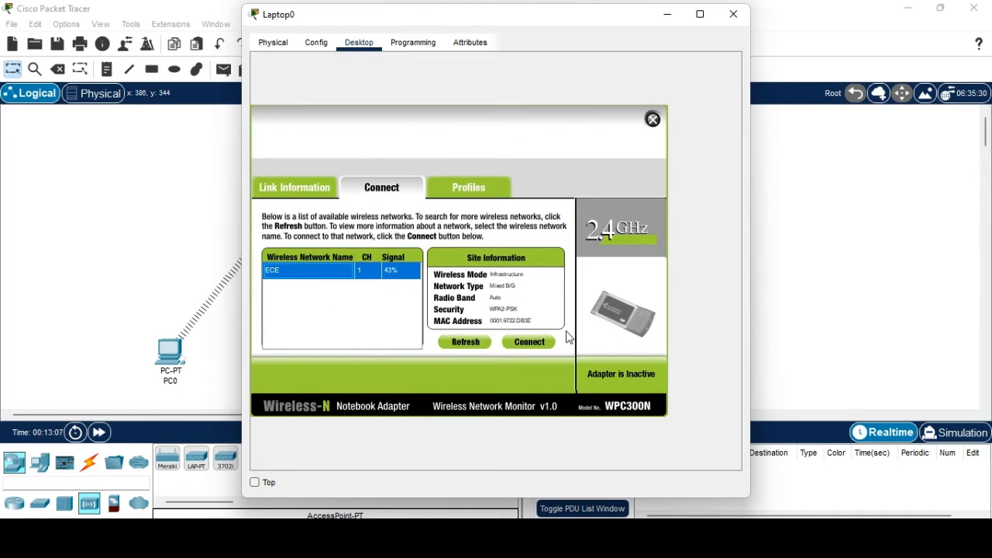
{"action": "left_click", "coordinate": [541, 343]}
{"action": "left_click", "coordinate": [354, 278]}
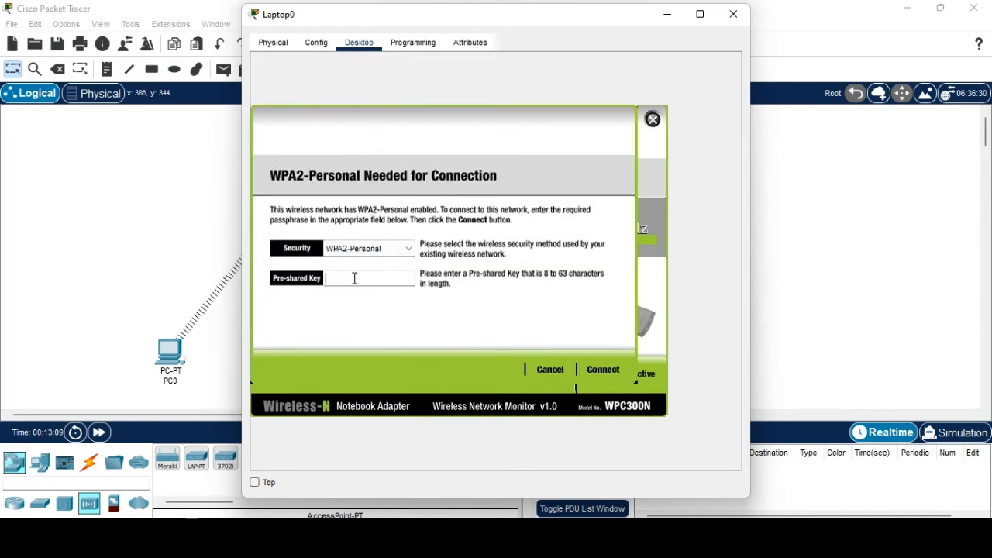
{"action": "type", "text": "THIRDYEAR"}
{"action": "left_click", "coordinate": [593, 371]}
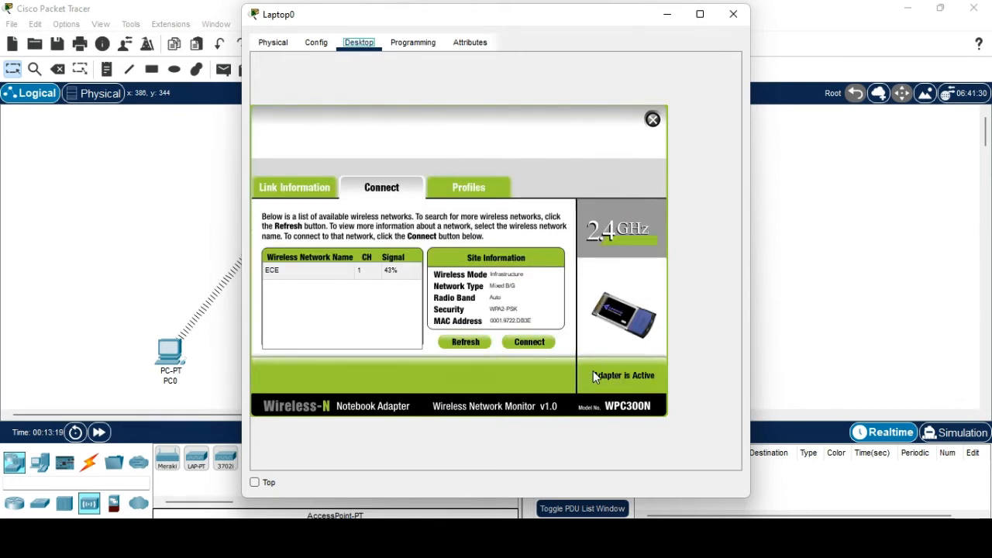
{"action": "left_click", "coordinate": [733, 14]}
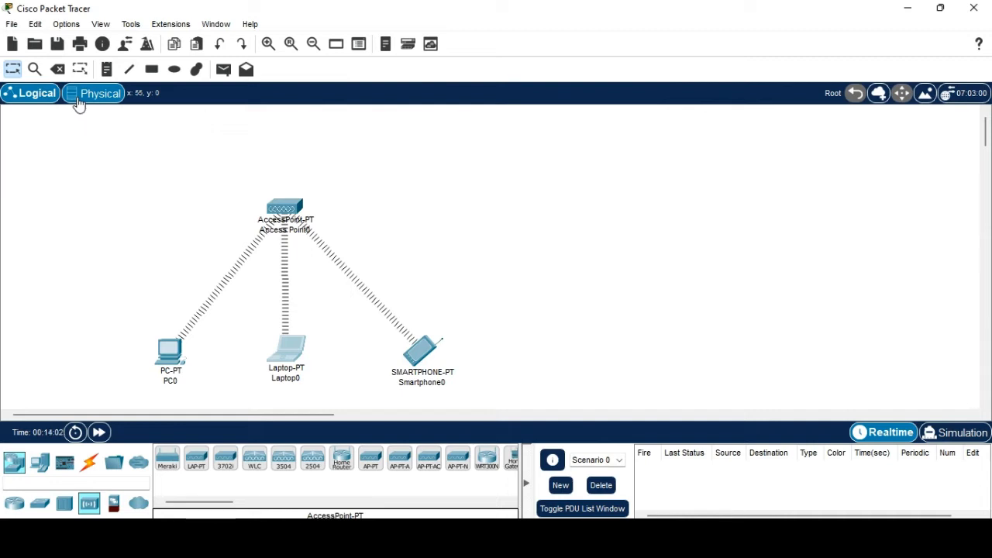
Switch to the Physical workspace and look around the city map.
{"action": "left_click", "coordinate": [78, 101]}
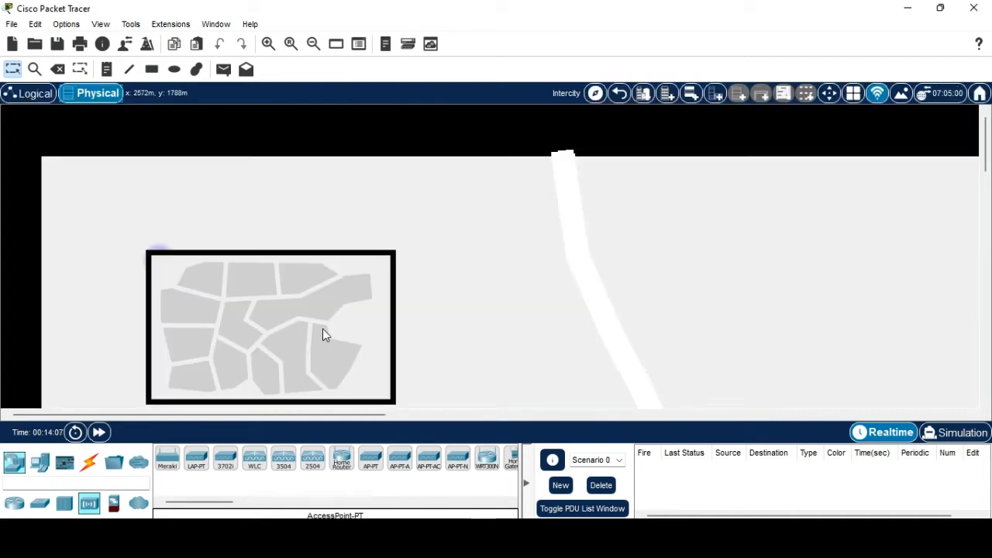
{"action": "scroll", "coordinate": [322, 328], "scroll_direction": "down", "scroll_amount": 2}
{"action": "scroll", "coordinate": [323, 329], "scroll_direction": "up", "scroll_amount": 2}
{"action": "scroll", "coordinate": [227, 321], "scroll_direction": "up", "scroll_amount": 2}
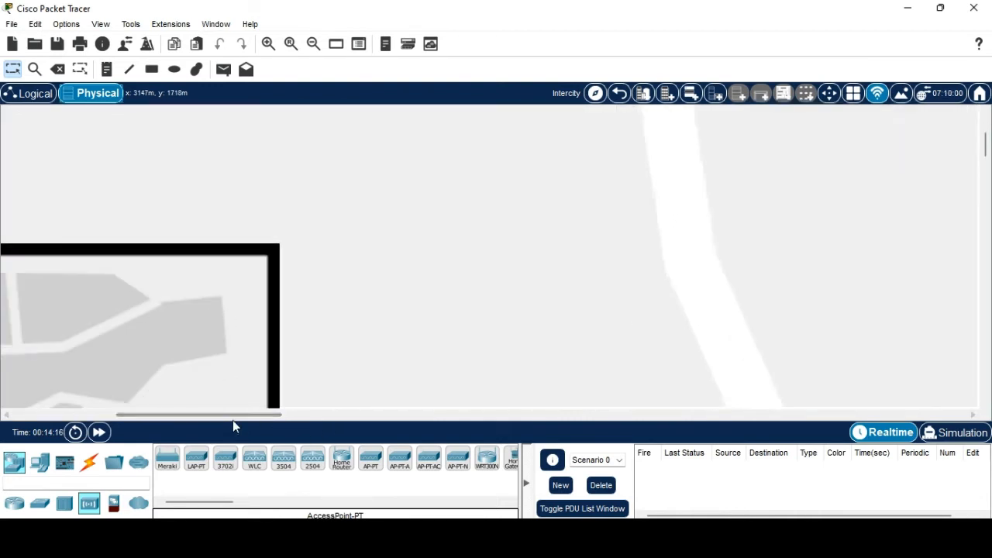
{"action": "left_click_drag", "start_coordinate": [233, 418], "coordinate": [193, 414]}
{"action": "scroll", "coordinate": [395, 341], "scroll_direction": "up", "scroll_amount": 3}
{"action": "scroll", "coordinate": [380, 316], "scroll_direction": "down", "scroll_amount": 5}
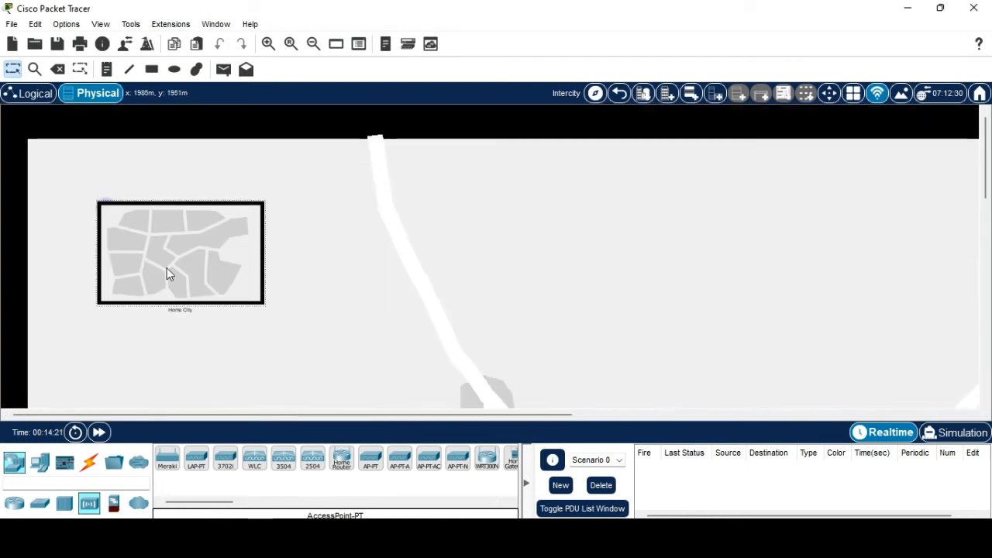
Enter Home City, then the Corporate Office building, and zoom around its floor plan.
{"action": "left_click", "coordinate": [167, 271]}
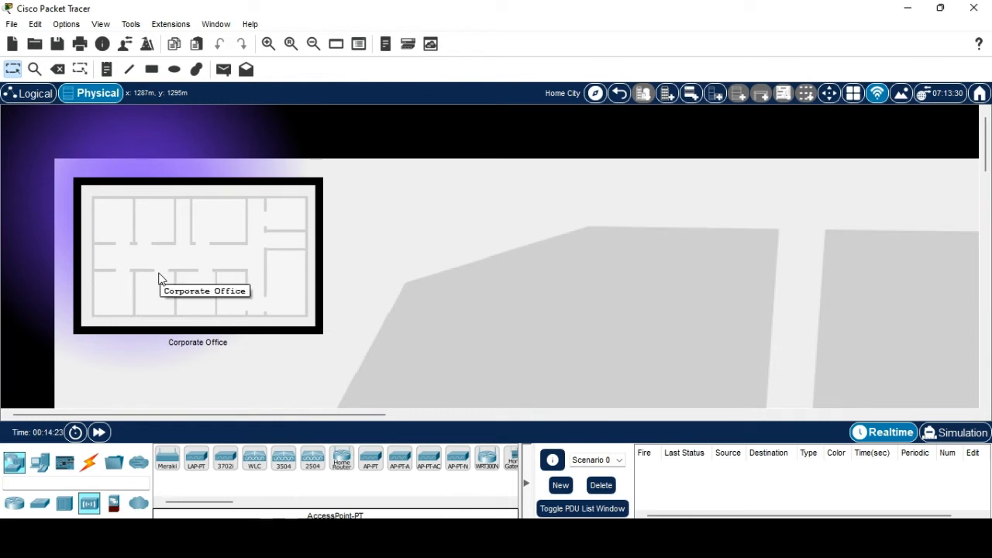
{"action": "left_click", "coordinate": [211, 252]}
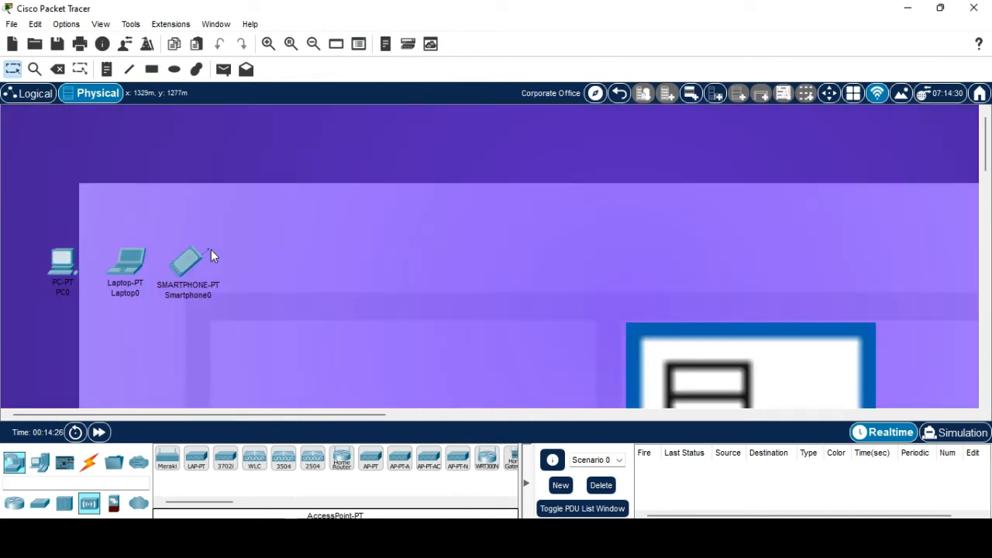
{"action": "scroll", "coordinate": [361, 301], "scroll_direction": "down", "scroll_amount": 2}
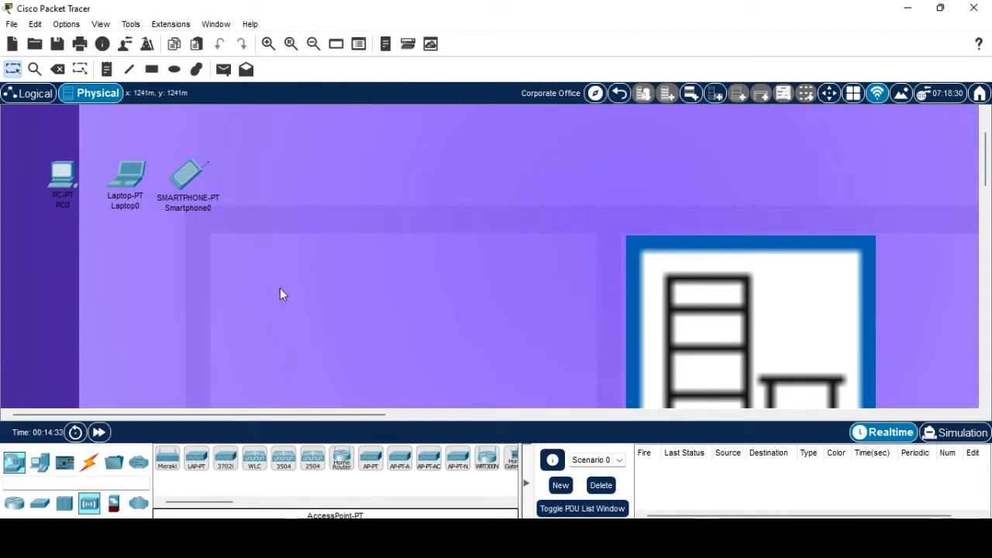
{"action": "scroll", "coordinate": [280, 293], "scroll_direction": "down", "scroll_amount": 2}
{"action": "scroll", "coordinate": [273, 316], "scroll_direction": "up", "scroll_amount": 3}
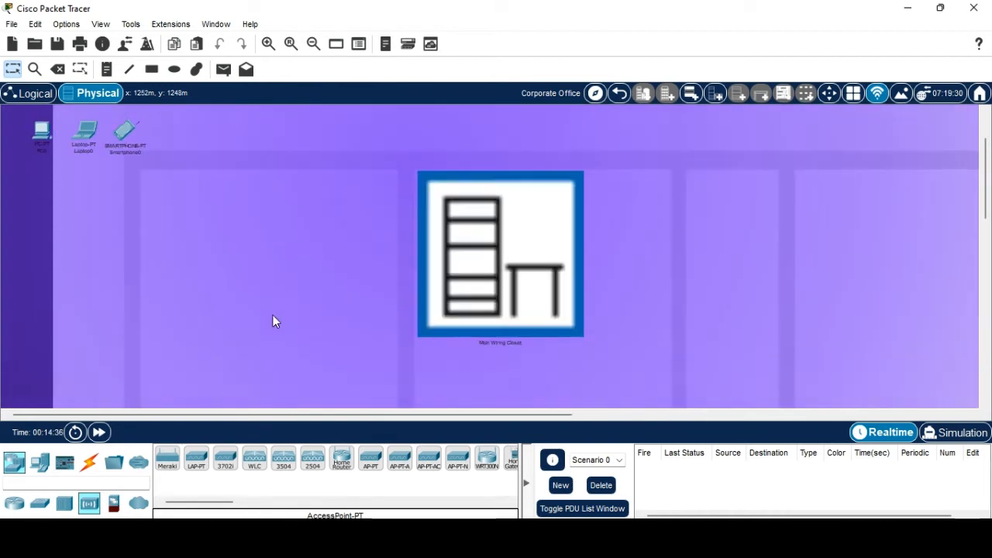
{"action": "scroll", "coordinate": [273, 316], "scroll_direction": "down", "scroll_amount": 2}
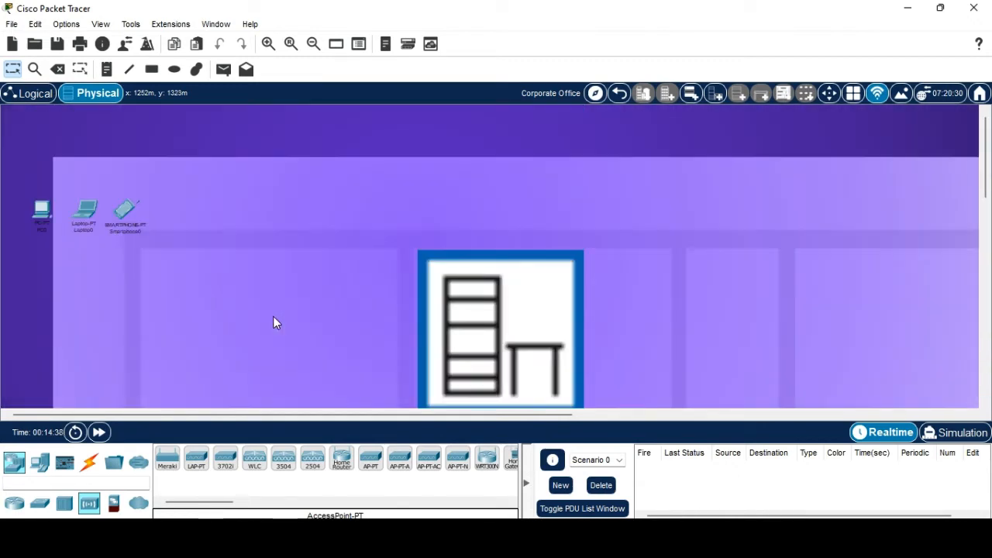
{"action": "scroll", "coordinate": [312, 317], "scroll_direction": "down", "scroll_amount": 2}
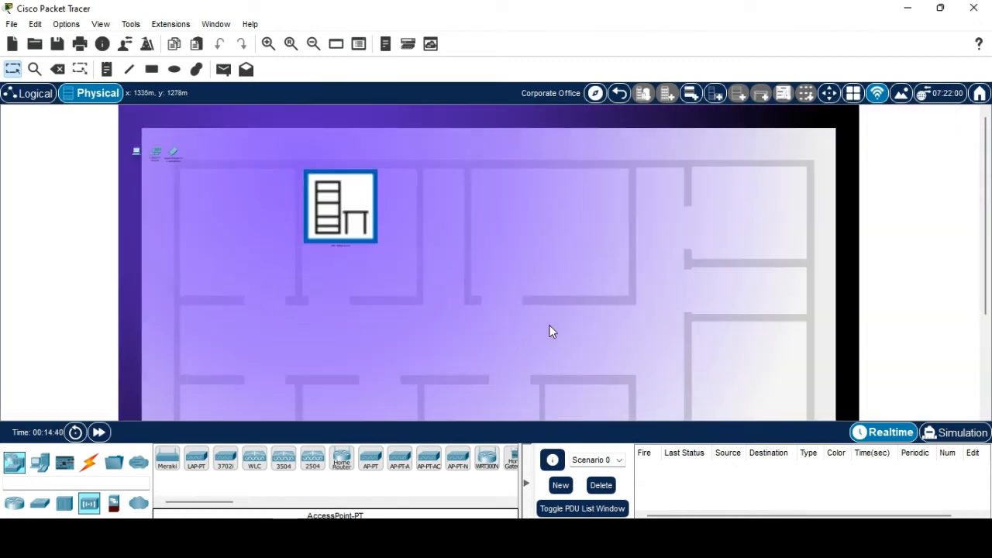
{"action": "scroll", "coordinate": [549, 326], "scroll_direction": "up", "scroll_amount": 2}
{"action": "scroll", "coordinate": [548, 326], "scroll_direction": "down", "scroll_amount": 2}
Drag Smartphone0, Laptop0 and PC0 onto the Main Wiring Closet, then zoom out.
{"action": "left_click_drag", "start_coordinate": [173, 152], "coordinate": [358, 207]}
{"action": "left_click_drag", "start_coordinate": [157, 151], "coordinate": [329, 219]}
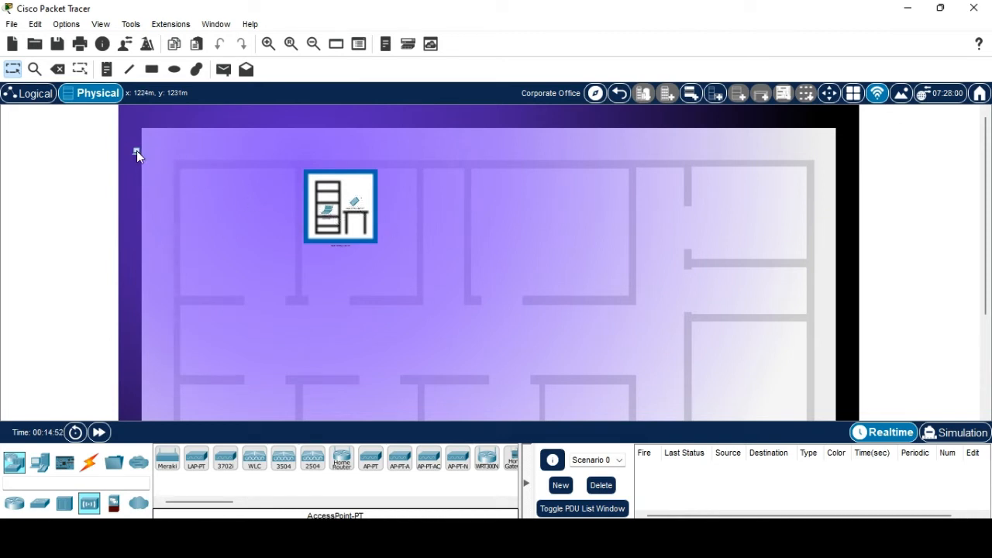
{"action": "left_click_drag", "start_coordinate": [136, 151], "coordinate": [353, 190]}
{"action": "scroll", "coordinate": [496, 320], "scroll_direction": "down", "scroll_amount": 3}
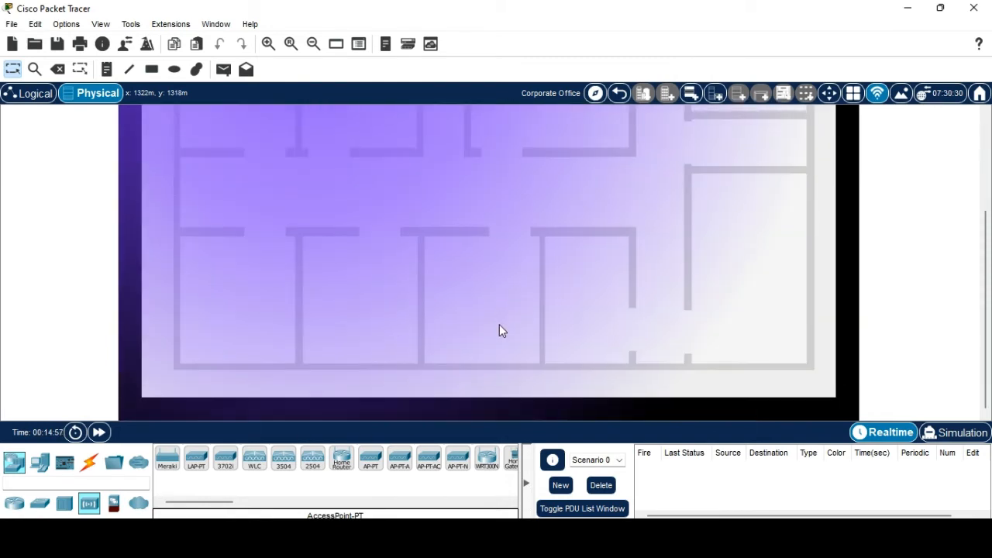
{"action": "scroll", "coordinate": [499, 326], "scroll_direction": "up", "scroll_amount": 3}
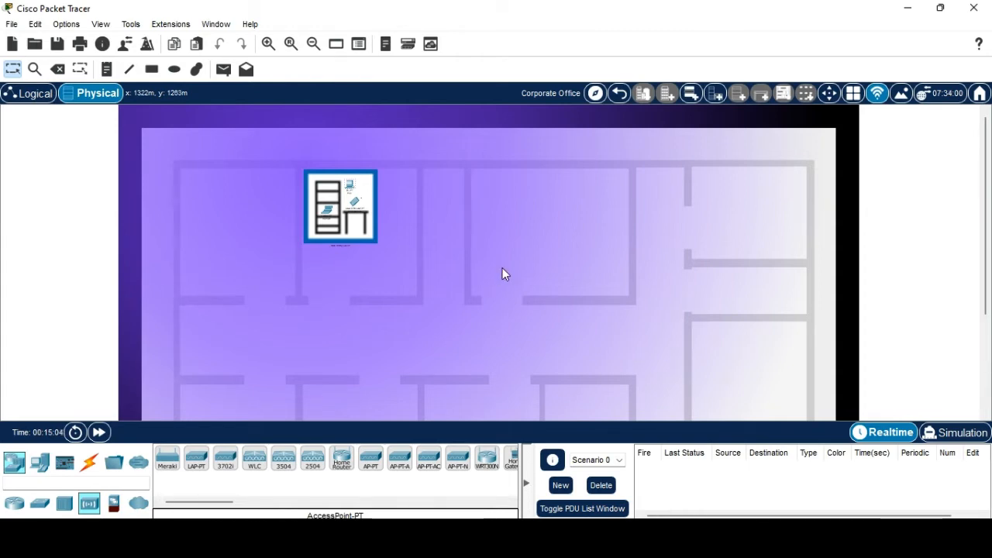
{"action": "scroll", "coordinate": [503, 273], "scroll_direction": "down", "scroll_amount": 3}
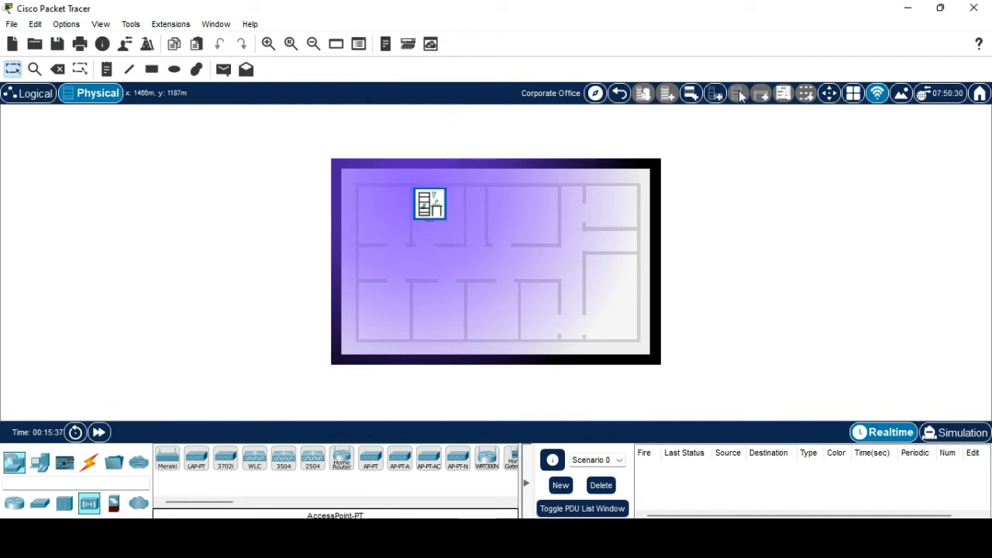
Place a new wiring closet by the right-hand rooms and return to the Logical view.
{"action": "left_click", "coordinate": [714, 93]}
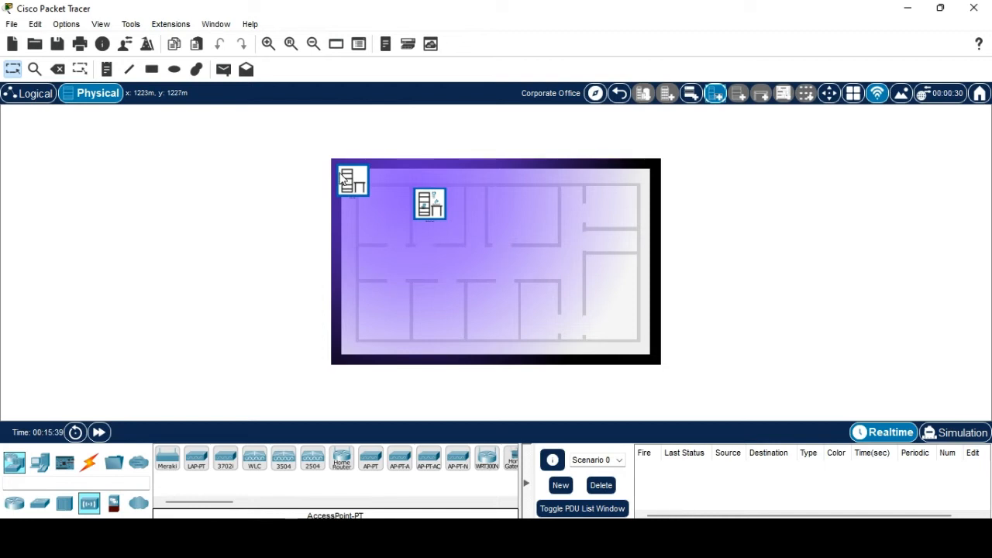
{"action": "left_click_drag", "start_coordinate": [352, 180], "coordinate": [612, 293]}
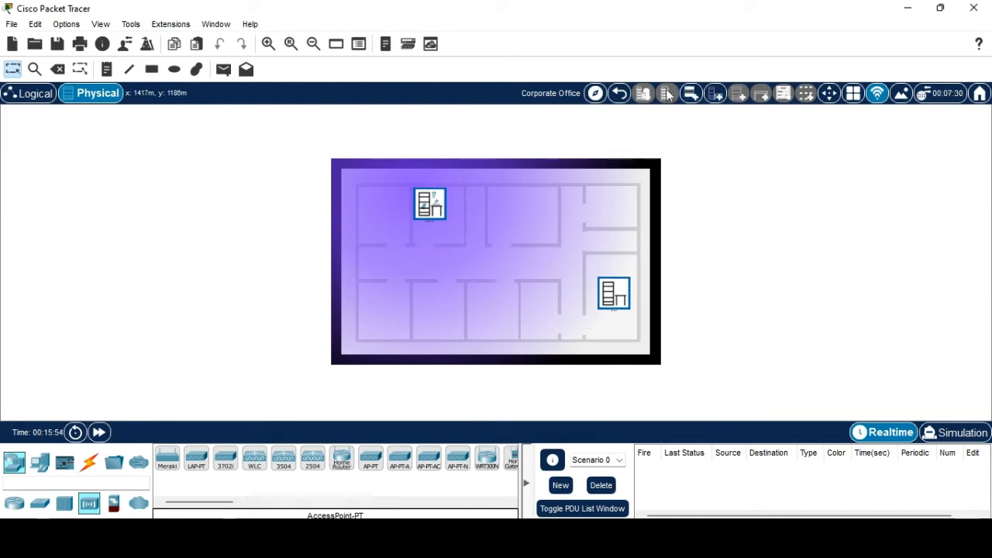
{"action": "left_click", "coordinate": [15, 95]}
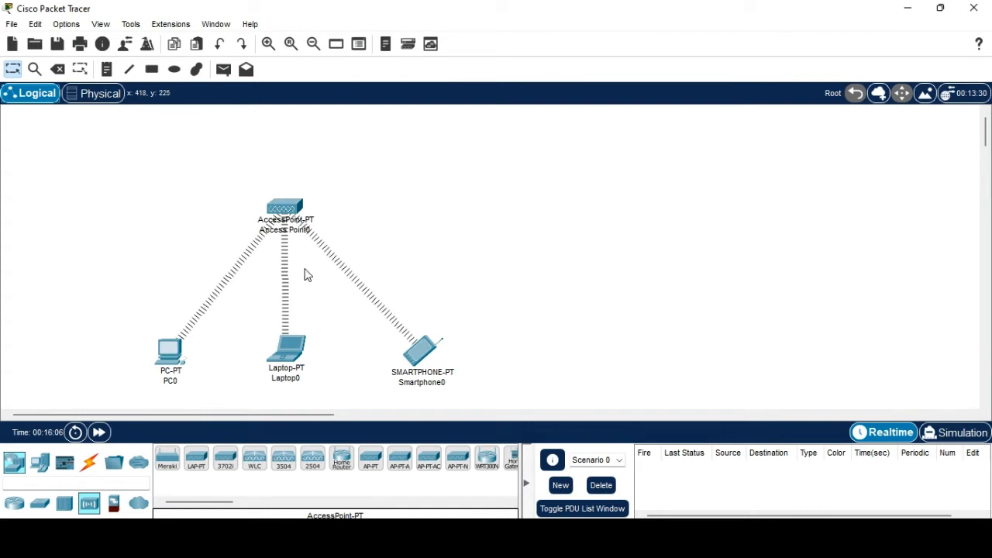
Send a simple ICMP PDU from PC0 to Smartphone0, reported as Successful.
{"action": "left_click", "coordinate": [89, 101]}
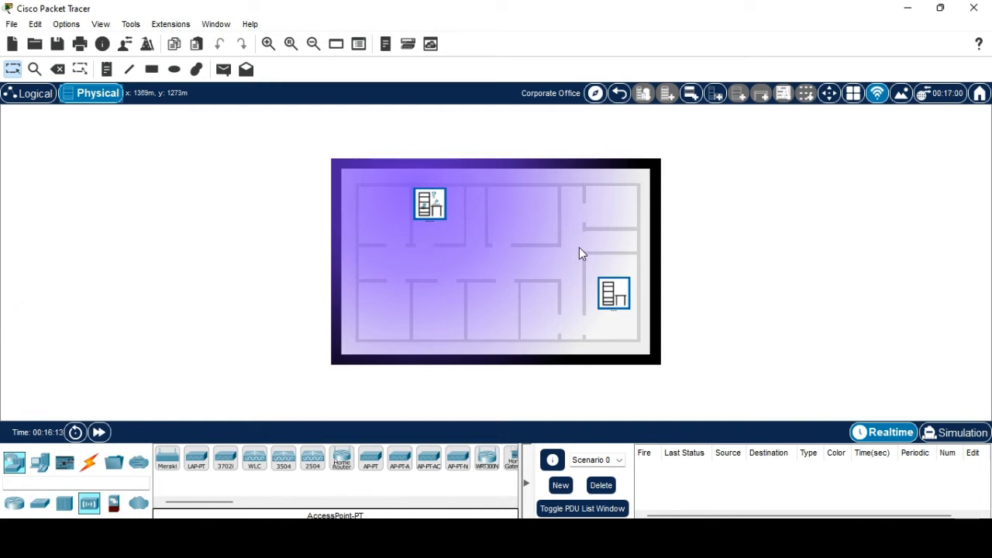
{"action": "left_click", "coordinate": [35, 94]}
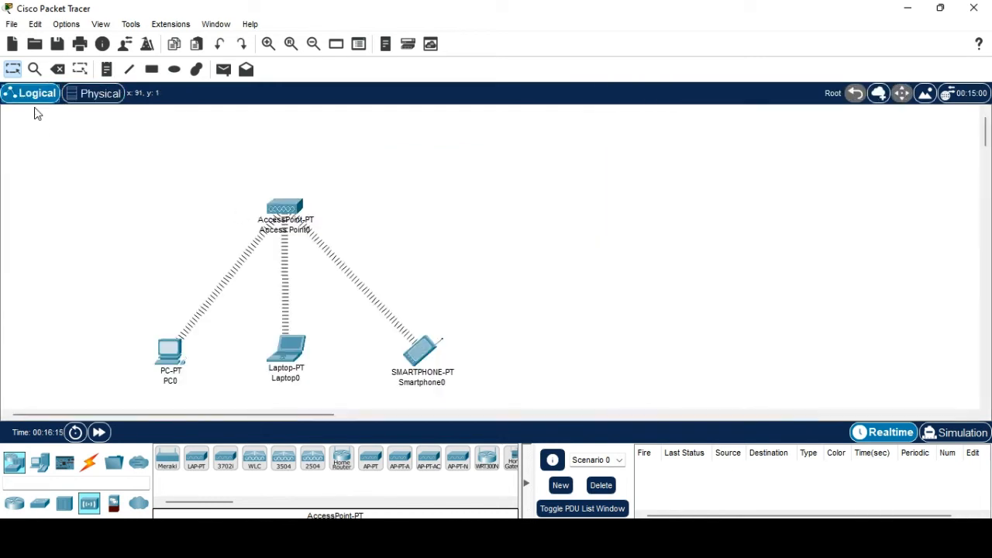
{"action": "left_click", "coordinate": [223, 69]}
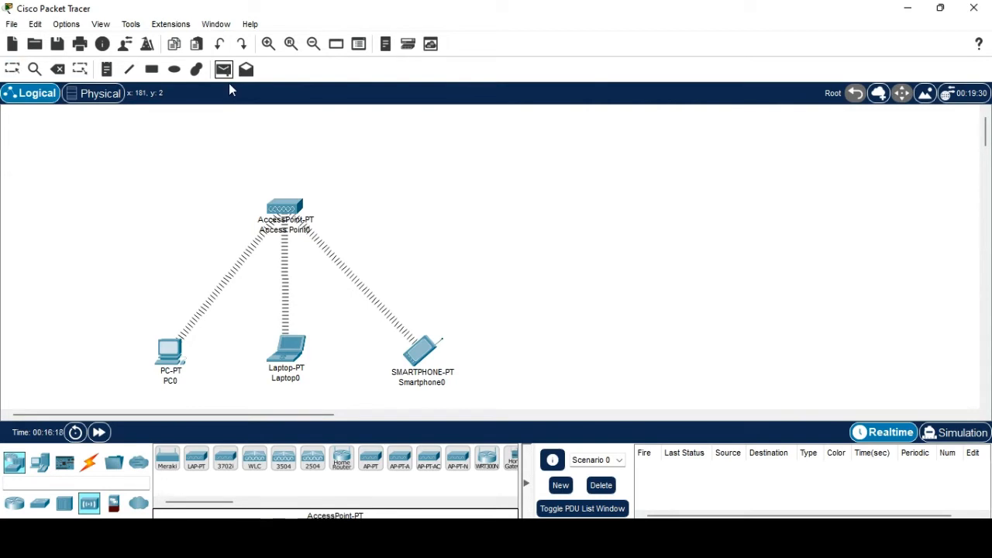
{"action": "left_click", "coordinate": [170, 352]}
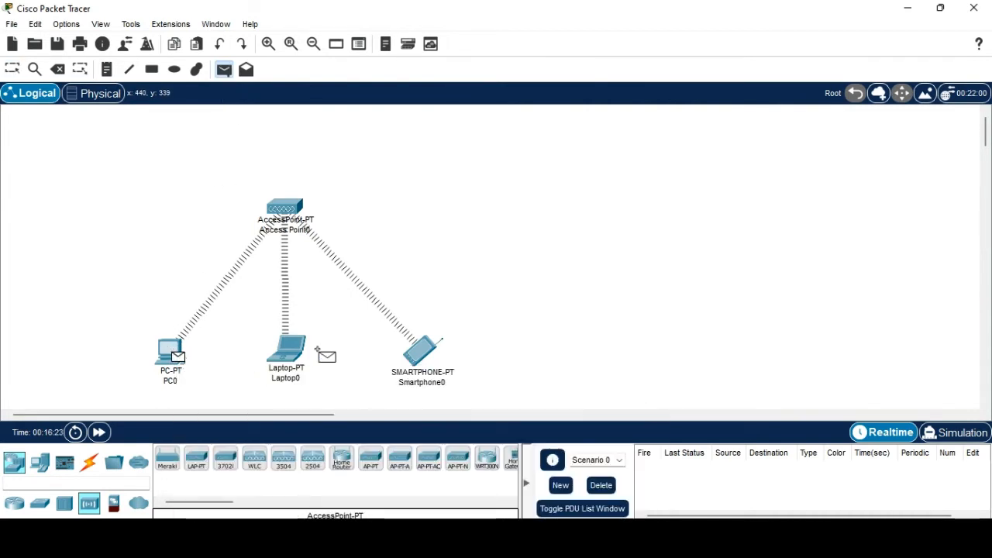
{"action": "left_click", "coordinate": [426, 353]}
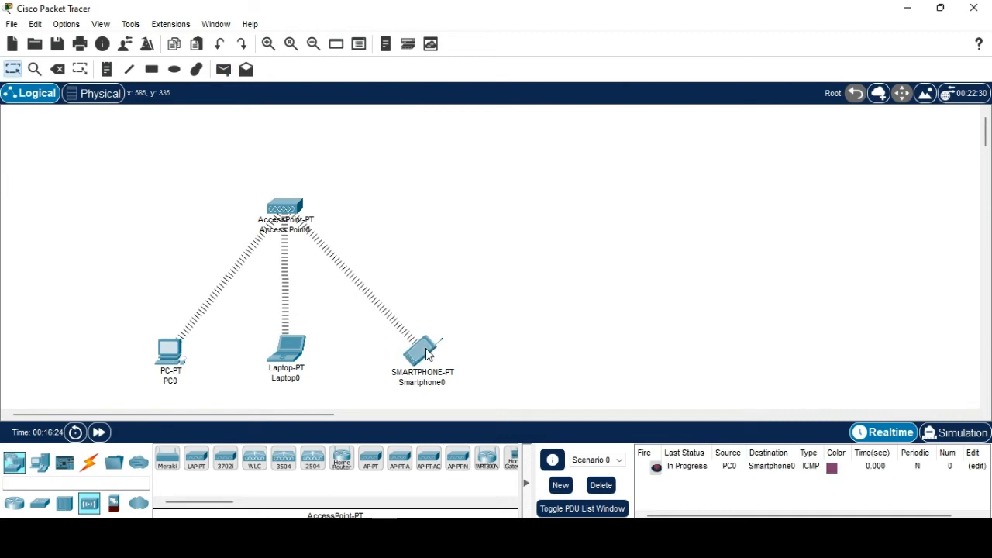
In Simulation mode, replay the PC0-to-Smartphone0 ICMP ping and watch it pass through Access Point0.
{"action": "left_click", "coordinate": [959, 432]}
{"action": "left_click", "coordinate": [888, 271]}
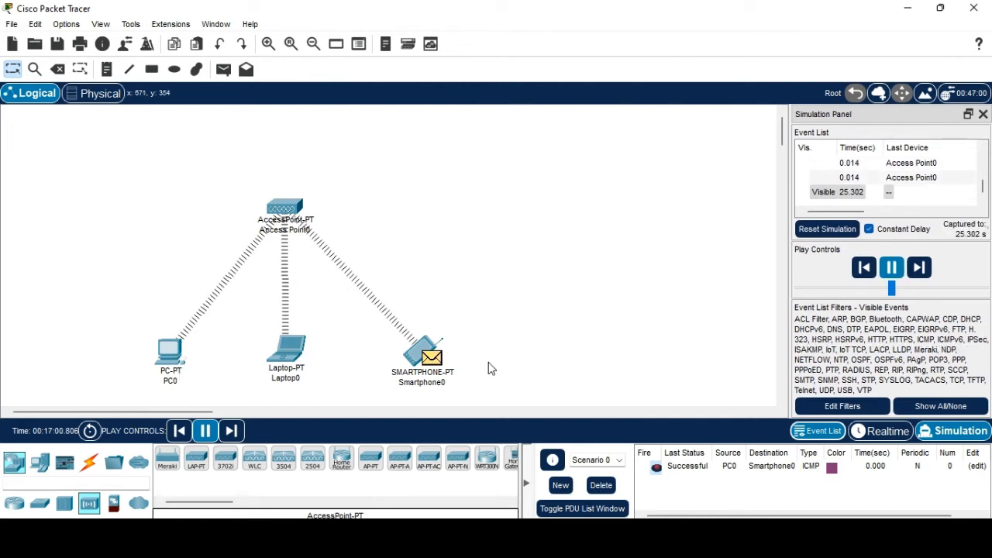
{"action": "double_click", "coordinate": [698, 467]}
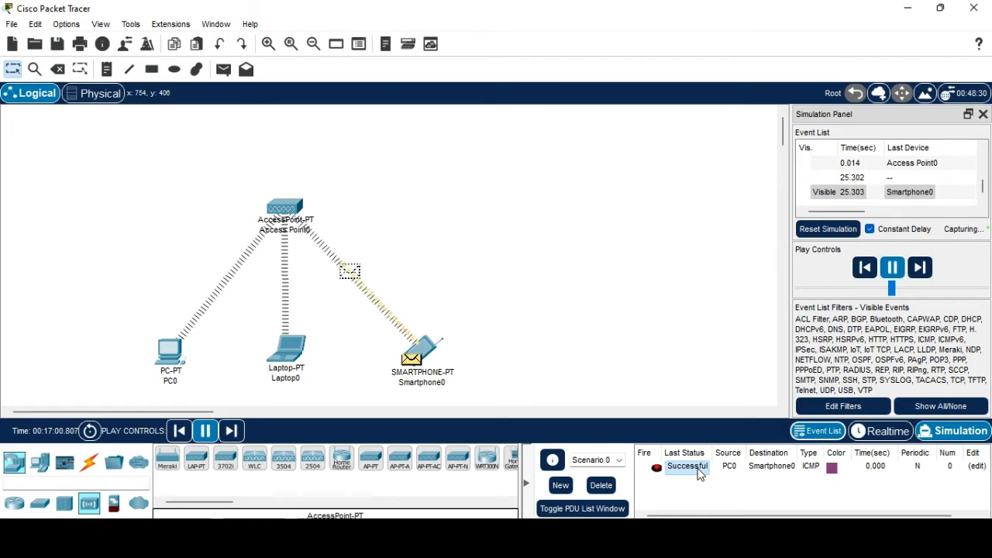
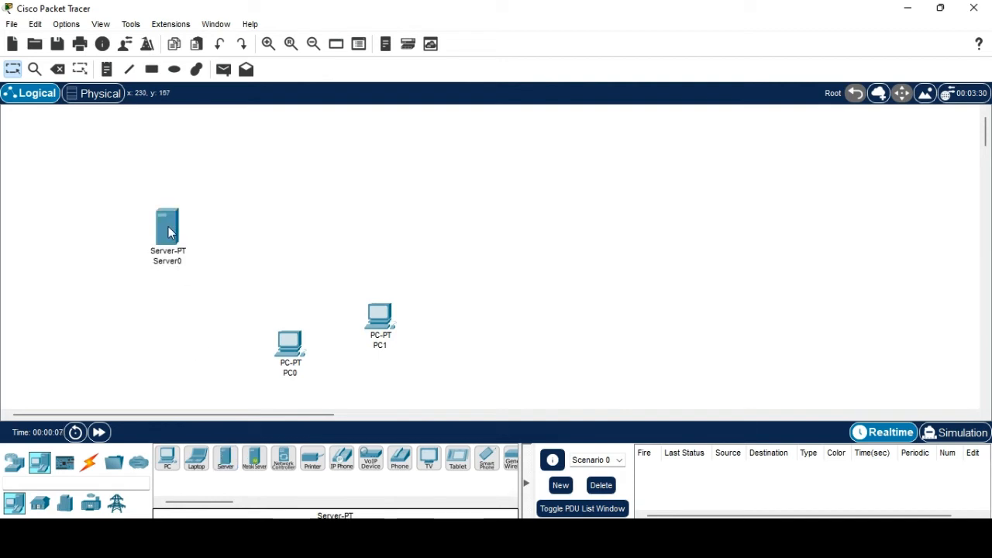
{"action": "left_click", "coordinate": [225, 462]}
Add a second Server-PT and a 2960 Switch0, and rearrange PC0 and PC1 on the right.
{"action": "left_click", "coordinate": [172, 330]}
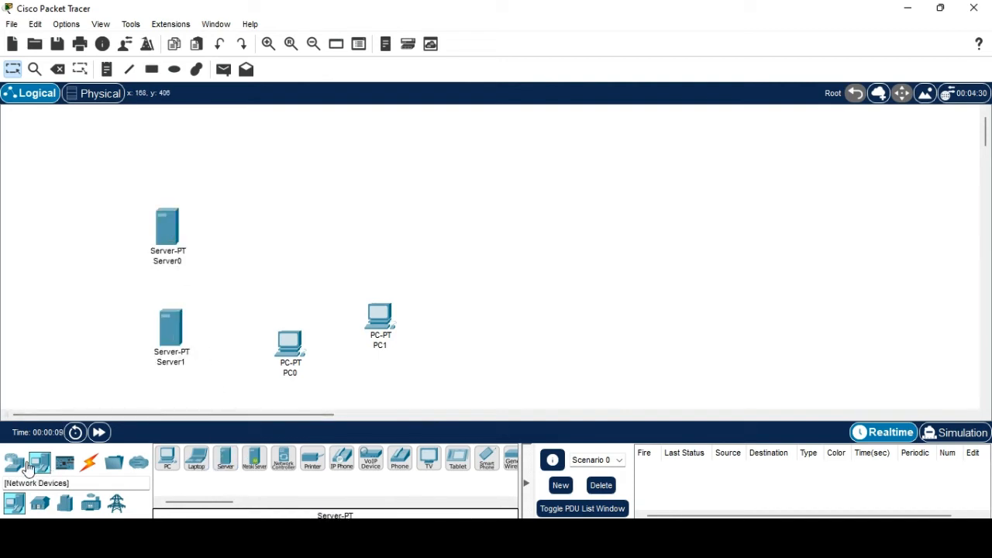
{"action": "left_click", "coordinate": [14, 462]}
{"action": "left_click", "coordinate": [39, 504]}
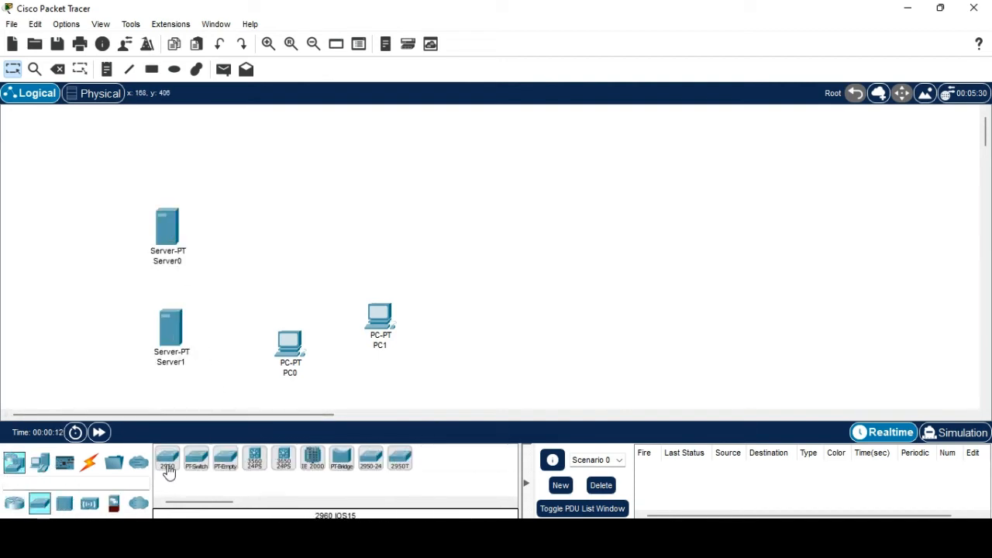
{"action": "left_click", "coordinate": [167, 459]}
{"action": "left_click", "coordinate": [264, 259]}
{"action": "left_click_drag", "start_coordinate": [381, 318], "coordinate": [400, 213]}
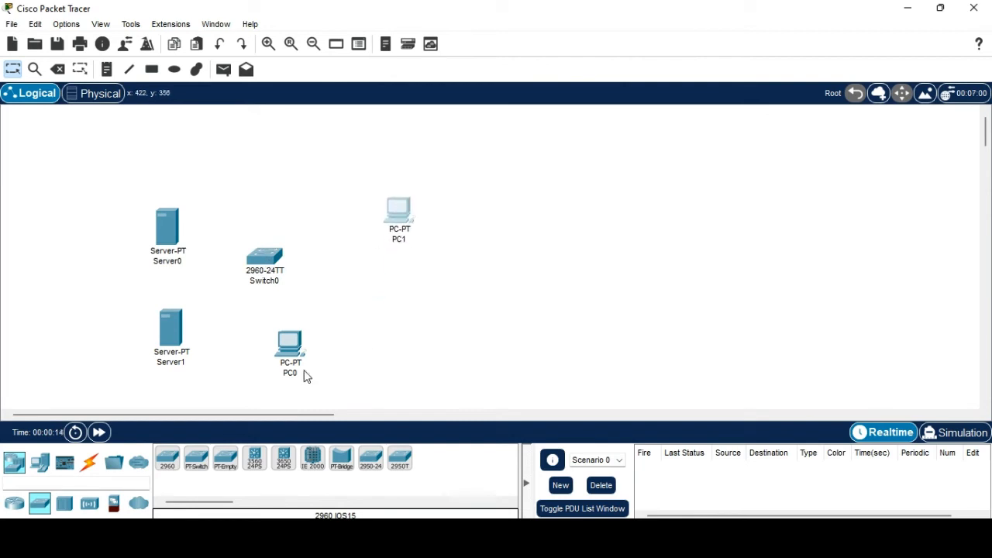
{"action": "left_click_drag", "start_coordinate": [290, 365], "coordinate": [396, 334]}
Cable Server0 and Server1 to Switch0 using the automatic connection type.
{"action": "left_click", "coordinate": [90, 462]}
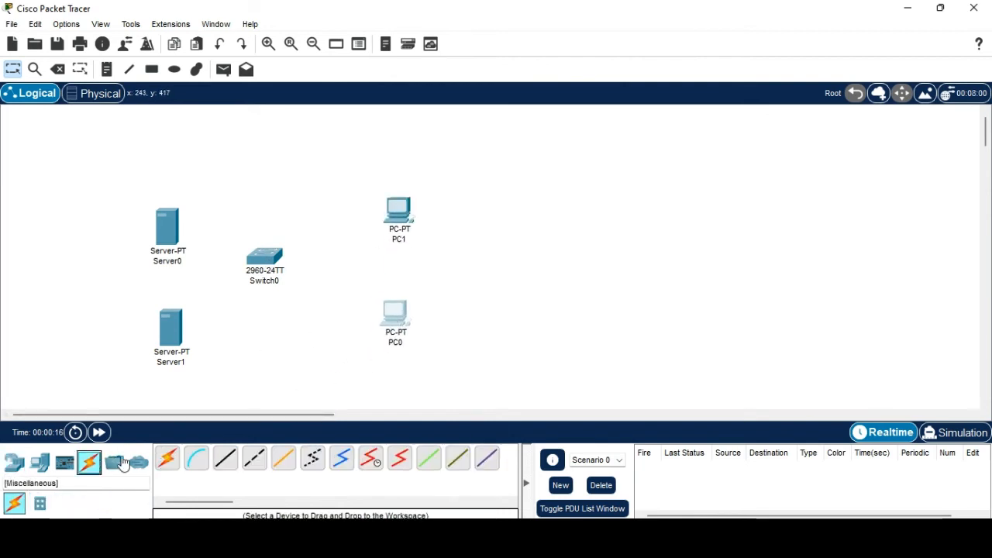
{"action": "left_click", "coordinate": [167, 459]}
{"action": "left_click", "coordinate": [168, 230]}
{"action": "left_click", "coordinate": [268, 259]}
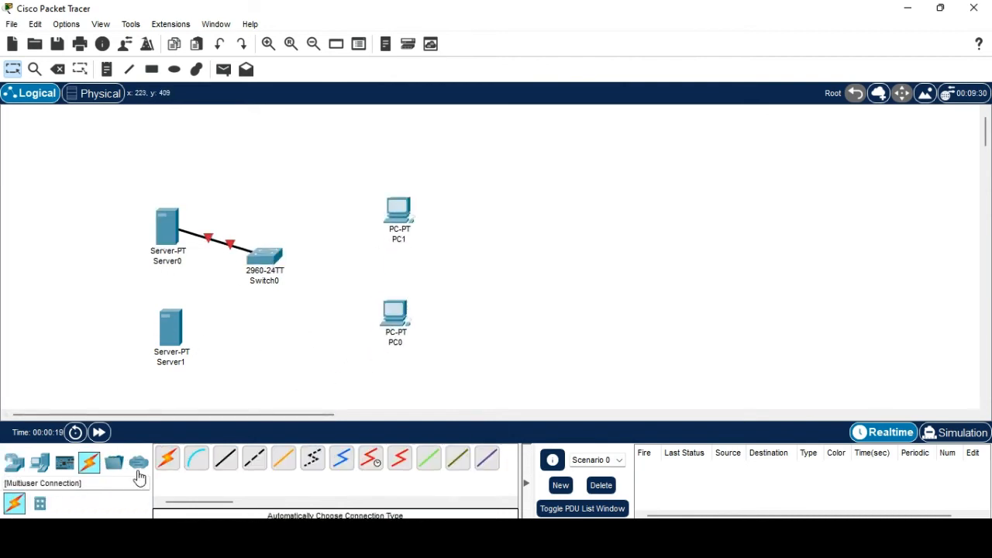
{"action": "left_click", "coordinate": [168, 459]}
{"action": "left_click", "coordinate": [171, 341]}
{"action": "left_click", "coordinate": [256, 259]}
Cable PC0 and PC1 to Switch0 with automatic connections.
{"action": "left_click", "coordinate": [164, 463]}
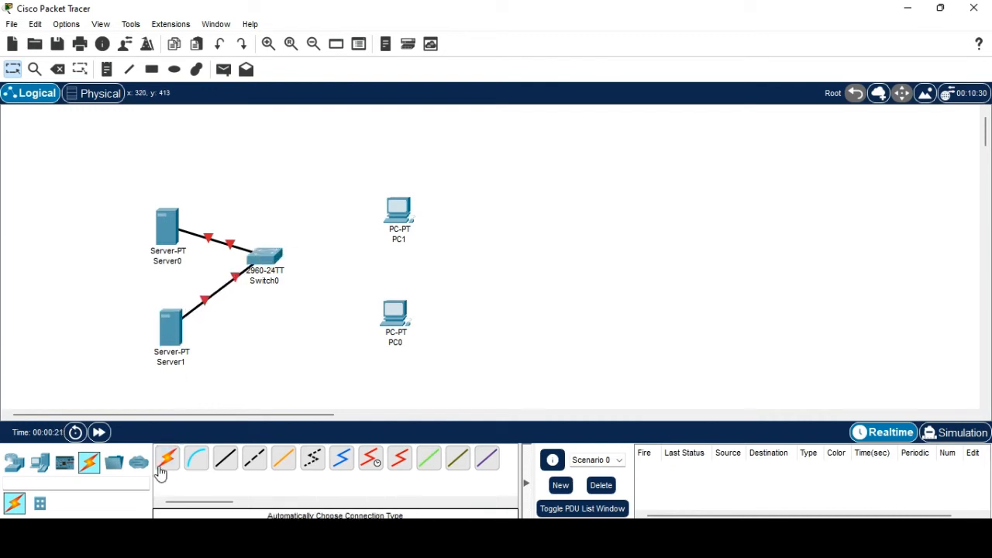
{"action": "left_click", "coordinate": [397, 314]}
{"action": "left_click", "coordinate": [280, 262]}
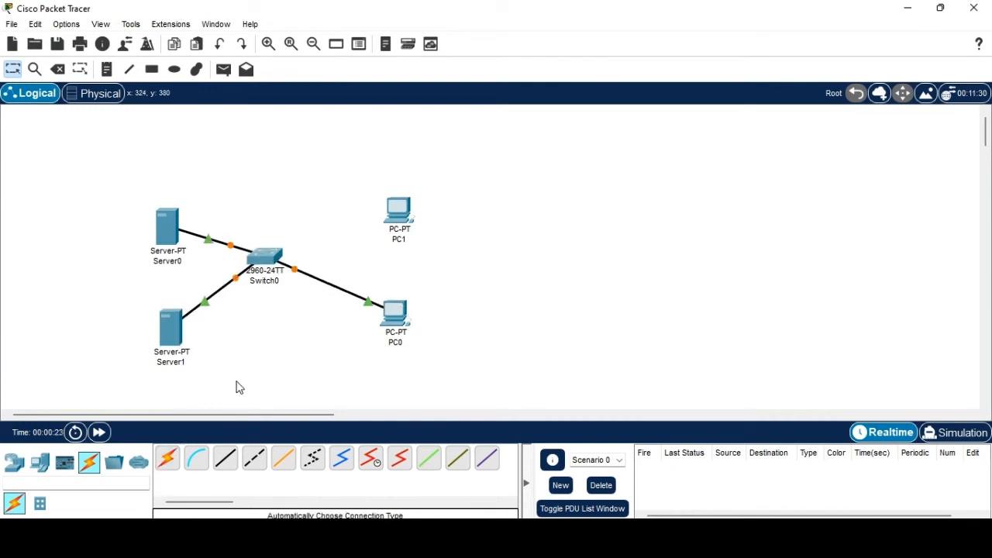
{"action": "left_click", "coordinate": [167, 461]}
{"action": "left_click", "coordinate": [398, 211]}
{"action": "left_click", "coordinate": [271, 255]}
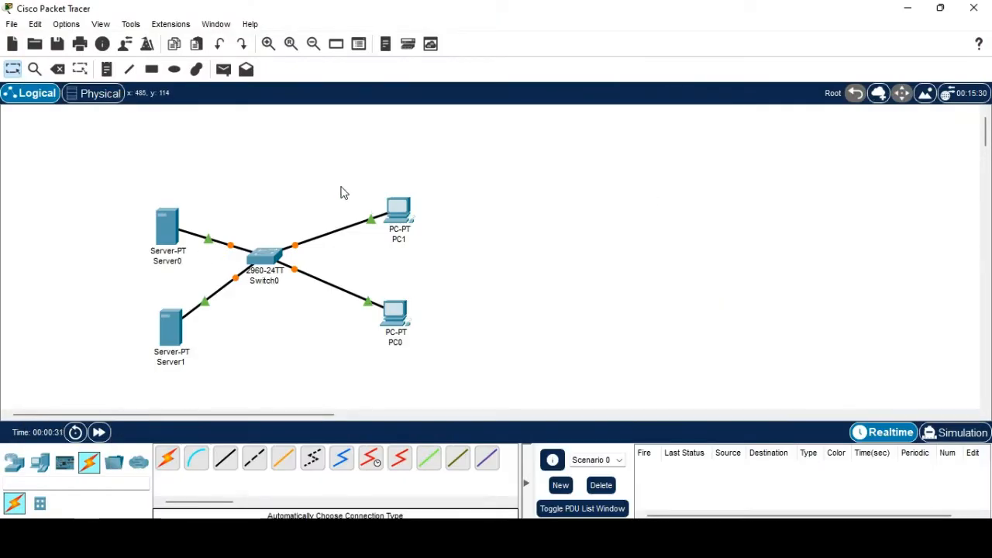
Rename Server0 to DHCP and Server1 to FTP.
{"action": "left_click", "coordinate": [169, 238]}
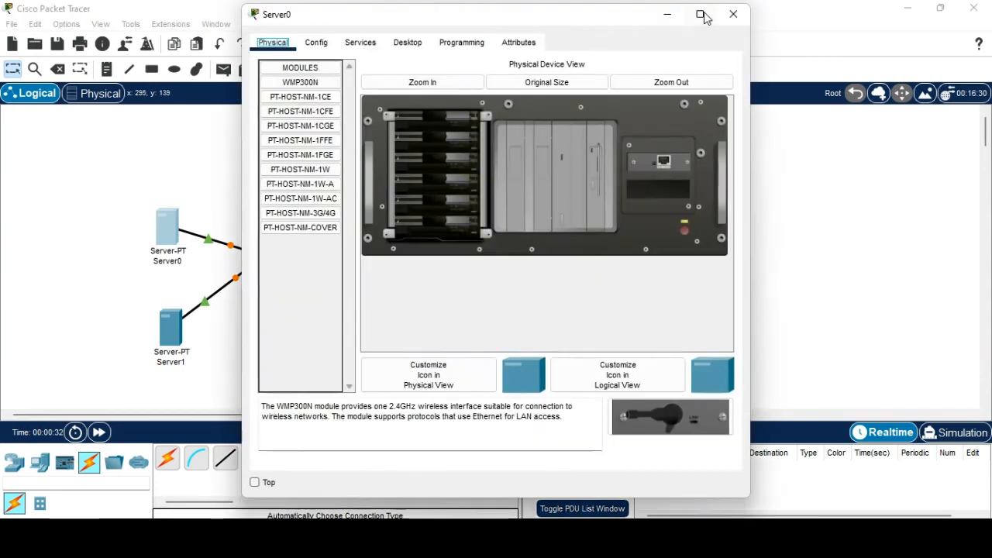
{"action": "left_click", "coordinate": [733, 16]}
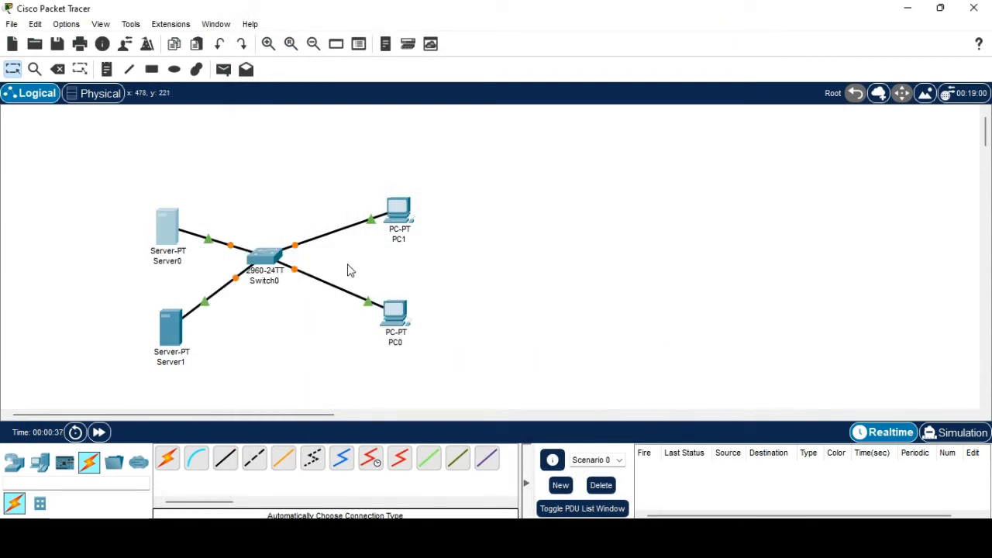
{"action": "left_click", "coordinate": [173, 261]}
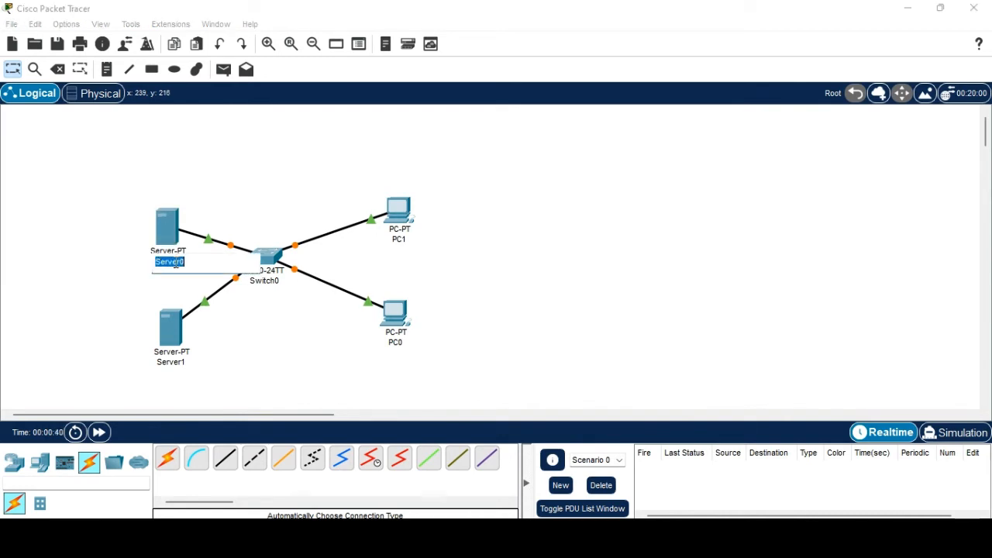
{"action": "type", "text": "DHCP"}
{"action": "left_click", "coordinate": [239, 195]}
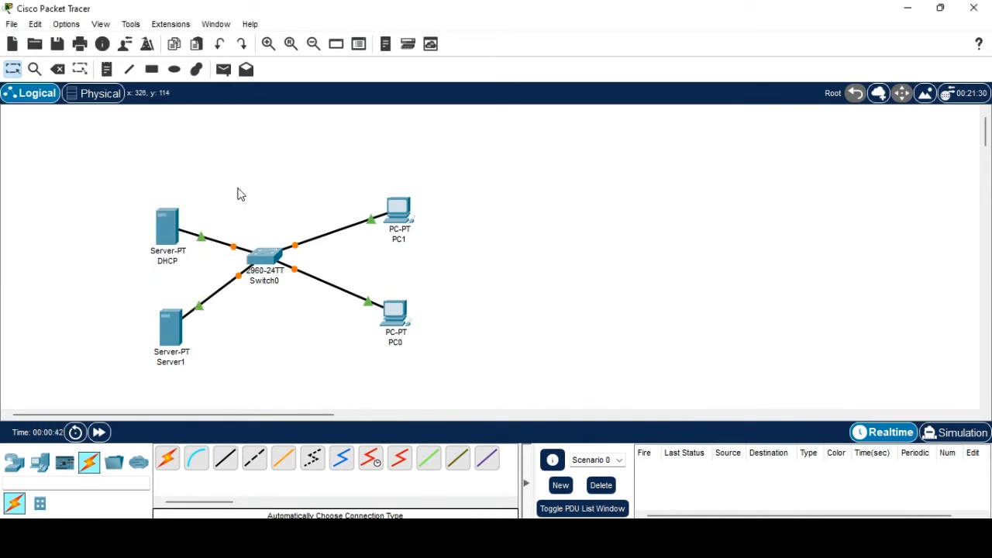
{"action": "left_click", "coordinate": [172, 364]}
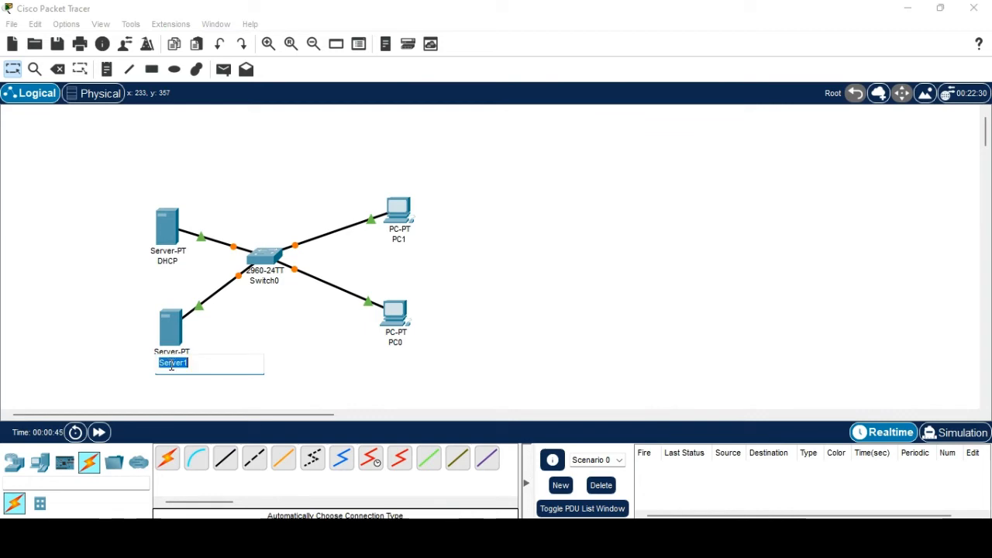
{"action": "type", "text": "FTP"}
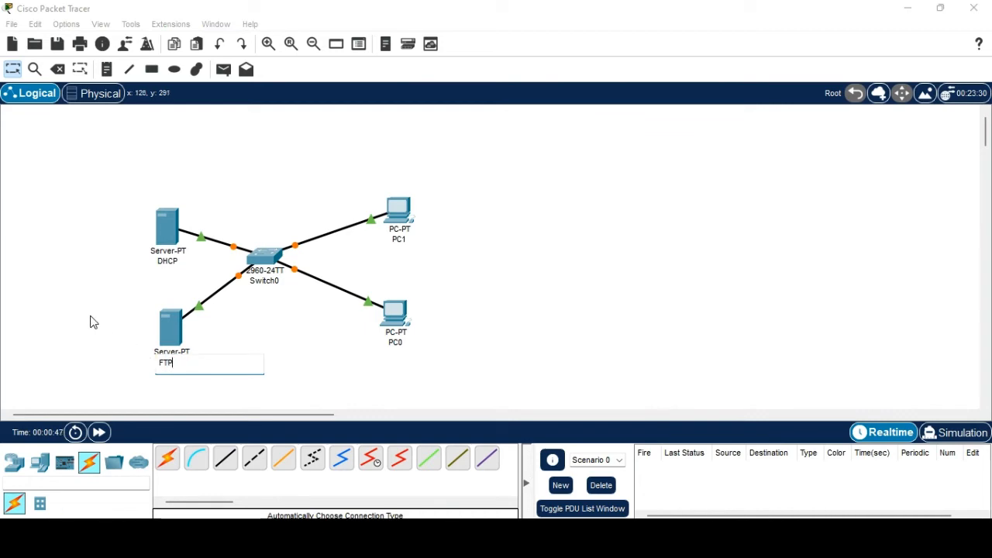
{"action": "left_click", "coordinate": [93, 321]}
Set the DHCP server's IPv4 address to 192.168.1.100 in IP Configuration.
{"action": "left_click", "coordinate": [157, 233]}
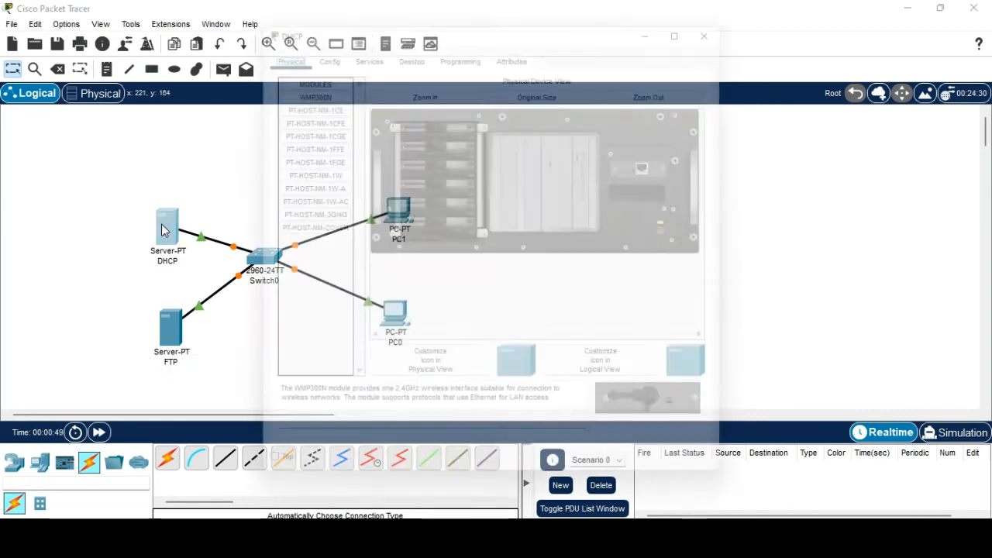
{"action": "left_click", "coordinate": [369, 45]}
{"action": "left_click", "coordinate": [409, 43]}
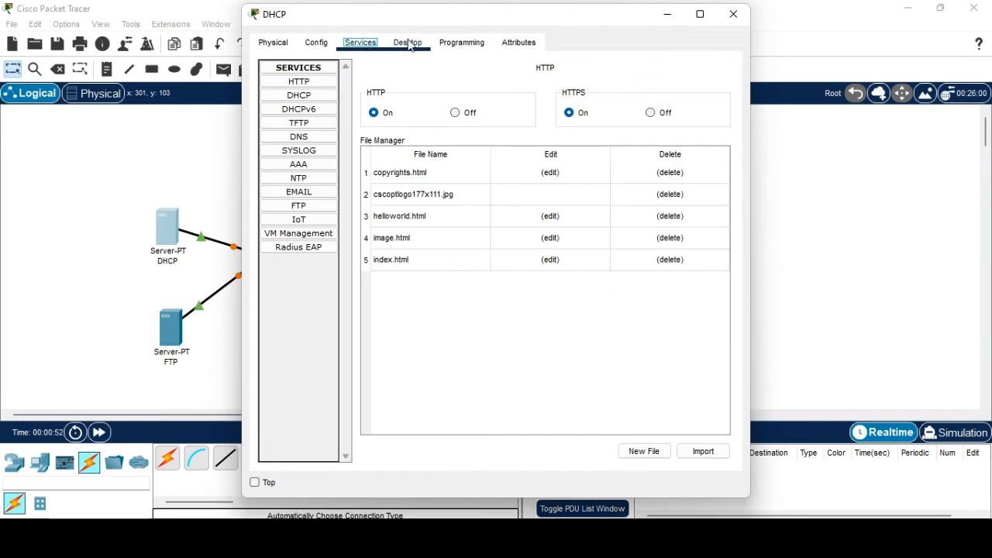
{"action": "left_click", "coordinate": [331, 47]}
{"action": "left_click", "coordinate": [324, 90]}
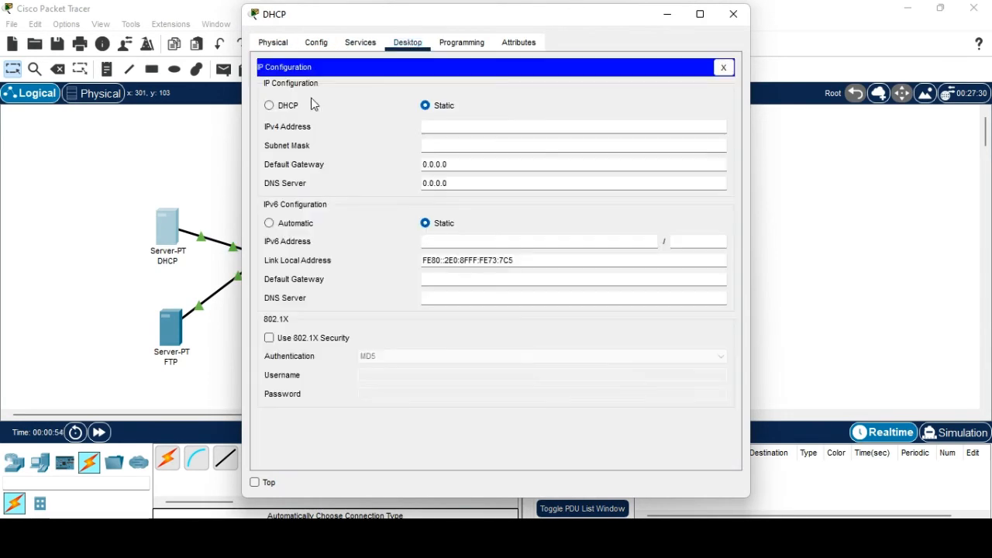
{"action": "left_click", "coordinate": [446, 124]}
{"action": "type", "text": "192.168.1.100"}
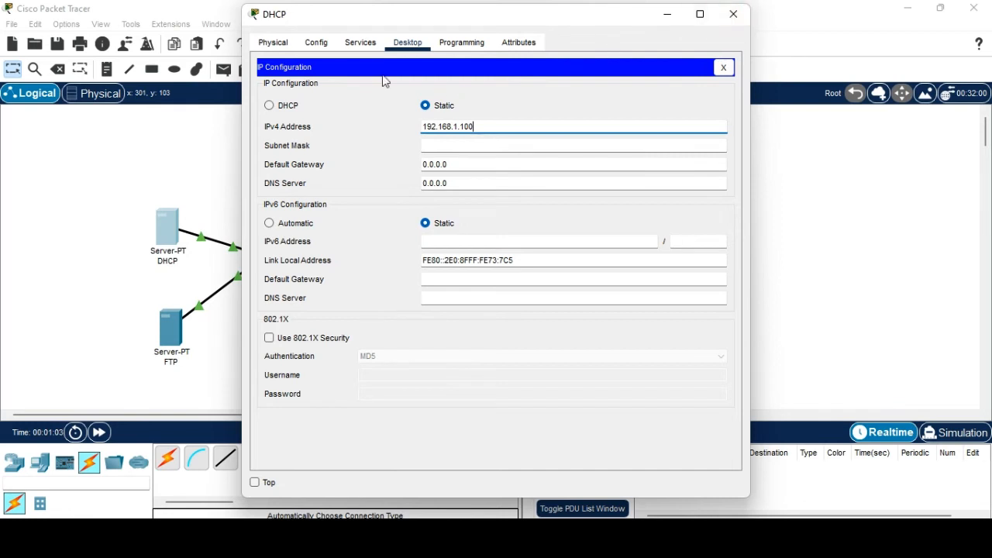
Turn the DHCP service on and adjust the serverPool start address.
{"action": "left_click", "coordinate": [317, 44]}
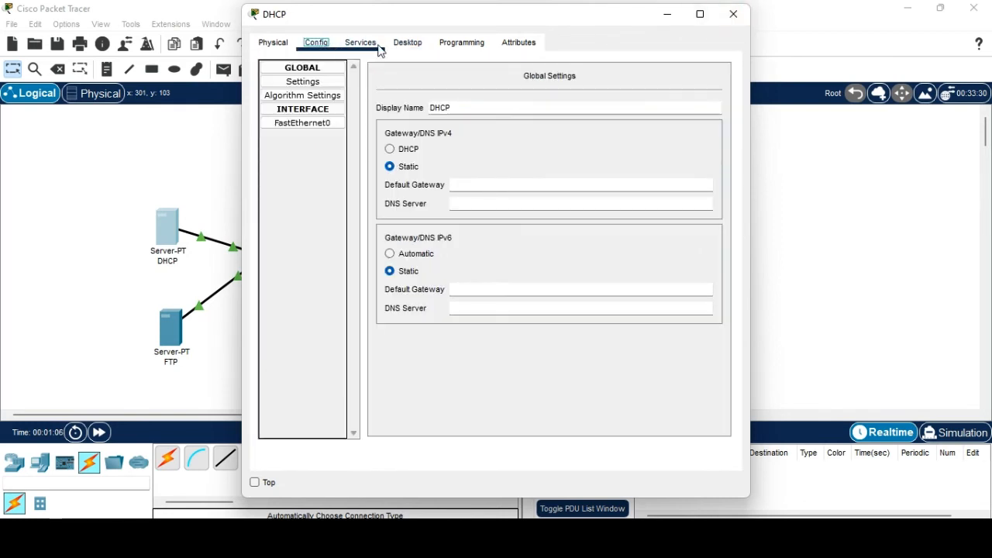
{"action": "left_click", "coordinate": [376, 45]}
{"action": "left_click", "coordinate": [299, 95]}
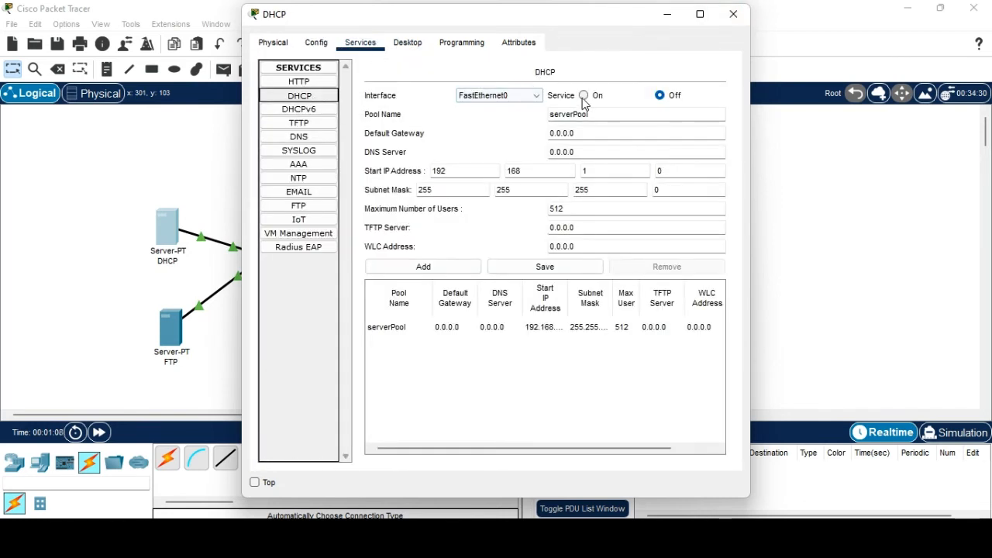
{"action": "left_click", "coordinate": [583, 96]}
{"action": "left_click", "coordinate": [438, 327]}
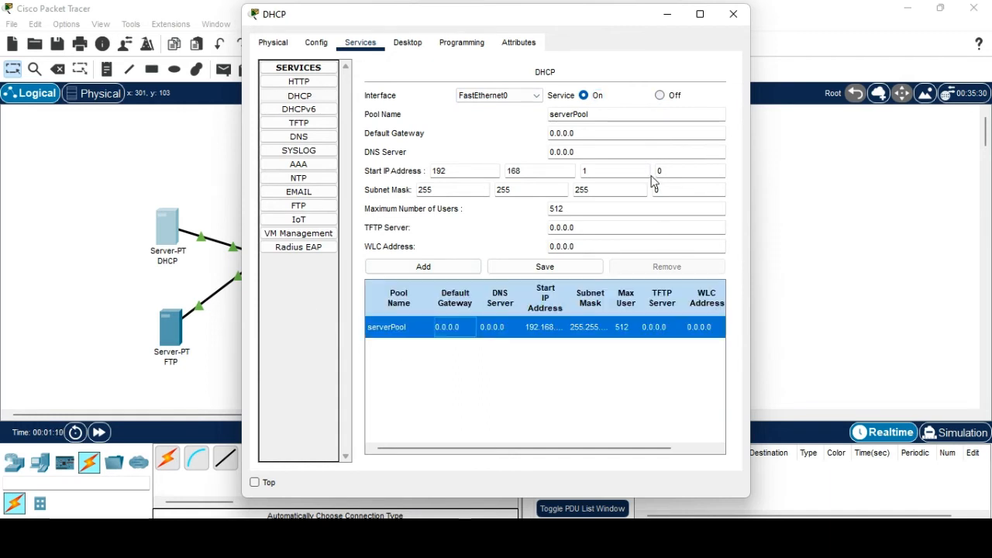
{"action": "left_click", "coordinate": [674, 172]}
{"action": "left_click", "coordinate": [532, 325]}
{"action": "left_click", "coordinate": [734, 14]}
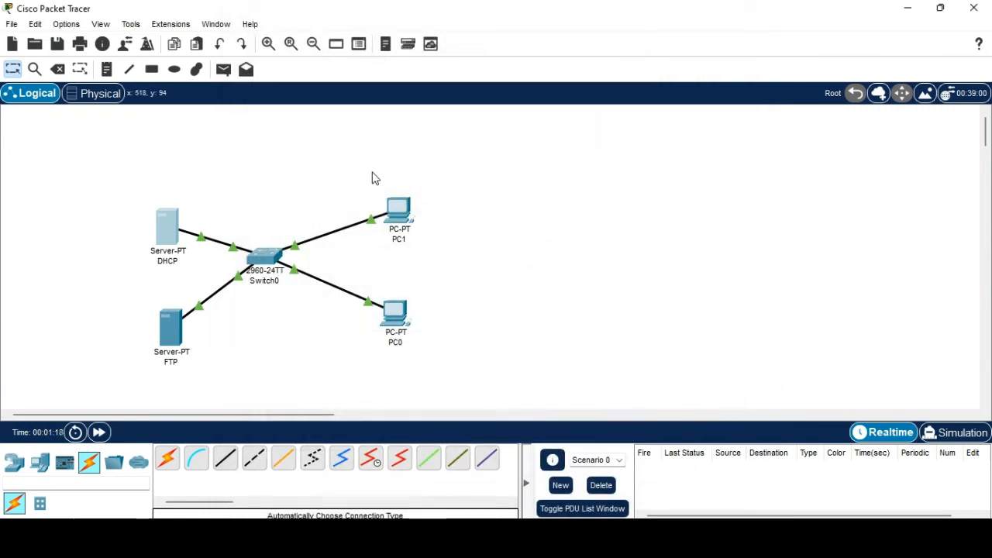
Give the FTP server the static IPv4 address 192.168.1.1.
{"action": "left_click", "coordinate": [170, 325]}
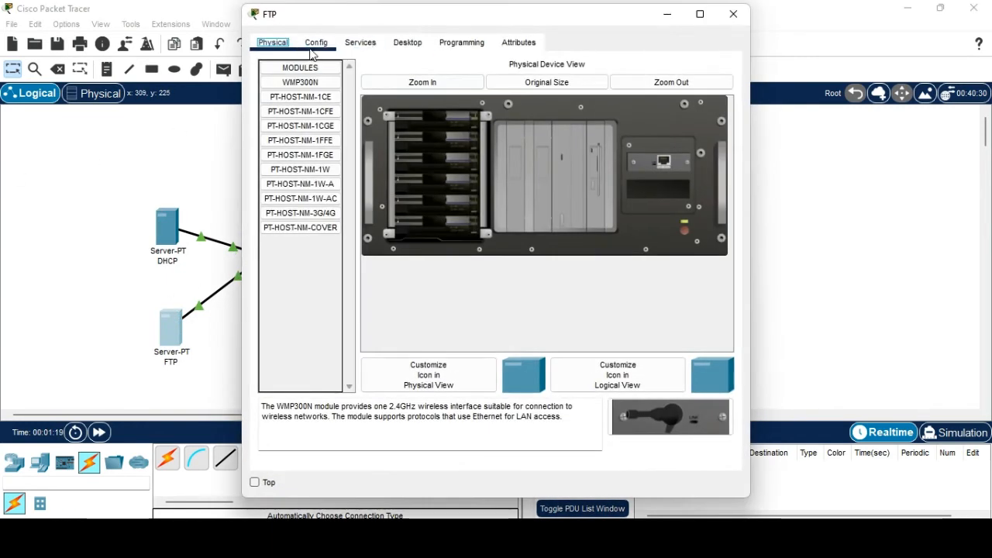
{"action": "left_click", "coordinate": [314, 45]}
{"action": "left_click", "coordinate": [396, 43]}
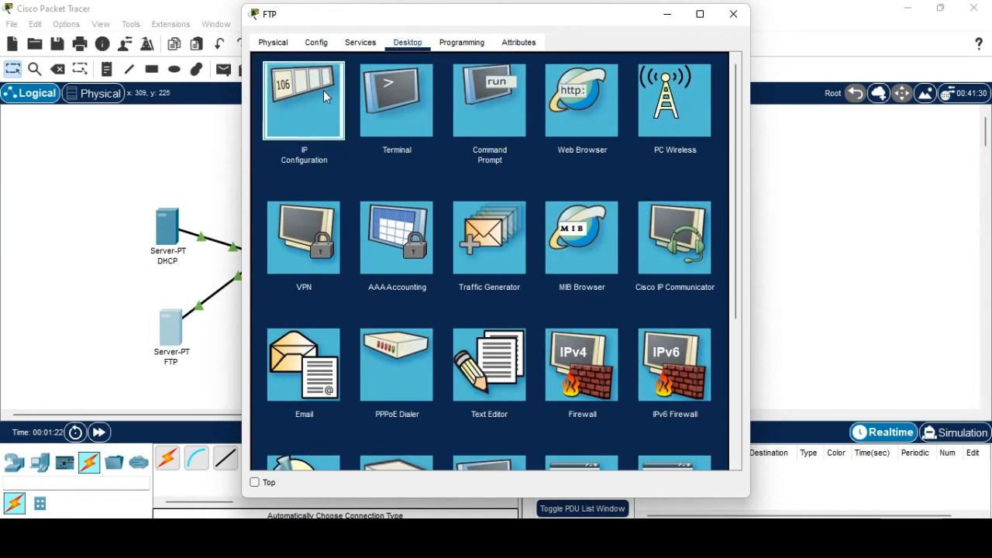
{"action": "left_click", "coordinate": [323, 90]}
{"action": "left_click", "coordinate": [448, 125]}
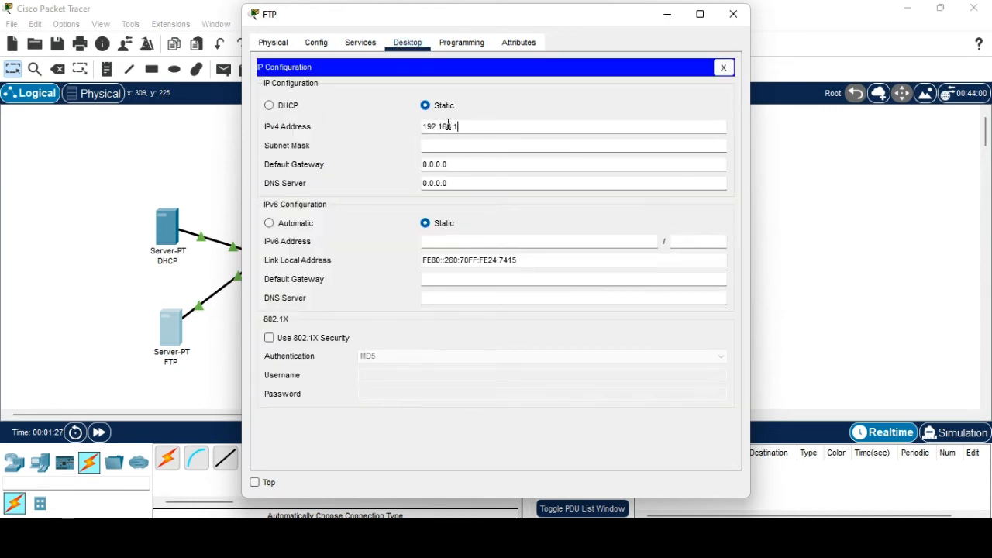
{"action": "type", "text": "192.168.1.1"}
{"action": "left_click", "coordinate": [734, 14]}
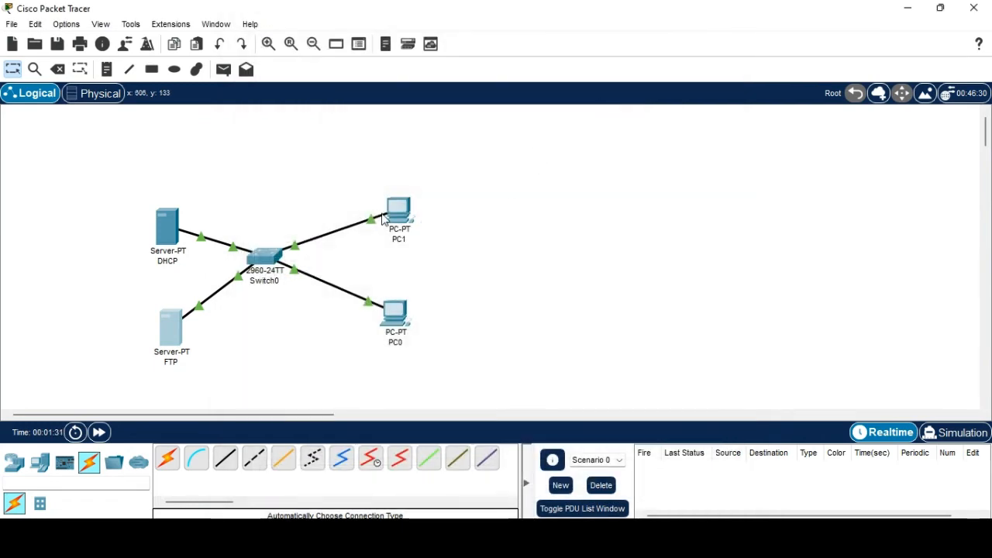
Switch PC1's IP configuration to DHCP, obtaining 192.168.1.1.
{"action": "left_click", "coordinate": [405, 221]}
{"action": "left_click", "coordinate": [316, 43]}
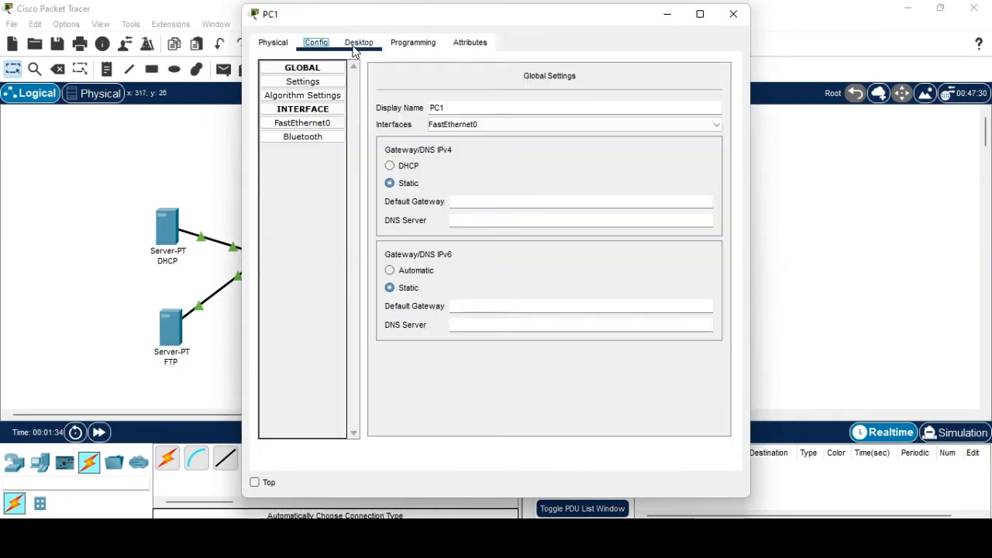
{"action": "left_click", "coordinate": [358, 43]}
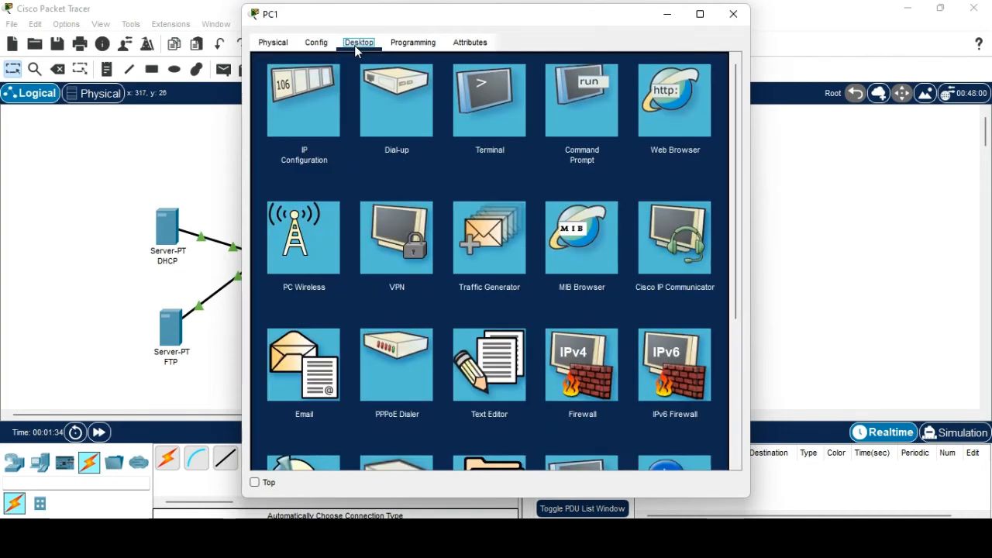
{"action": "left_click", "coordinate": [327, 100]}
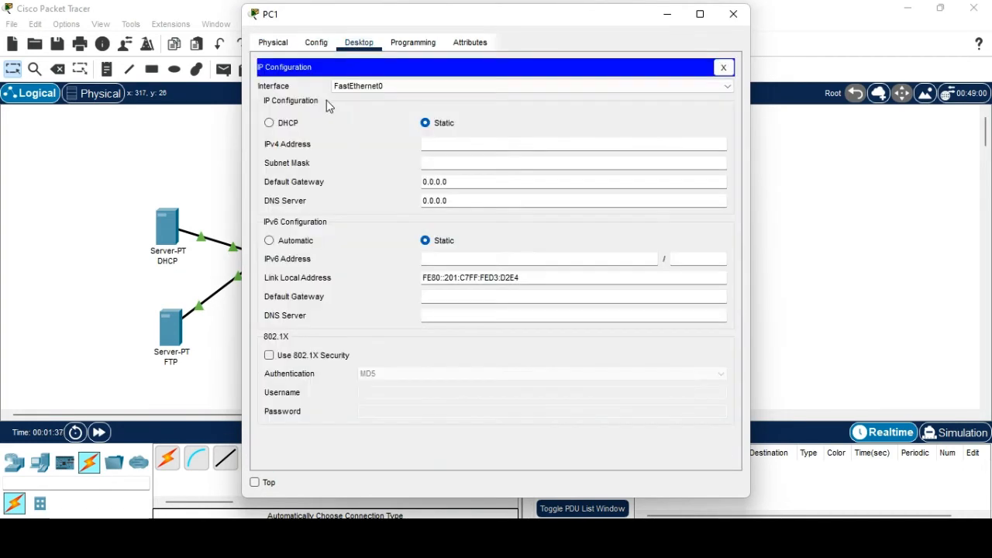
{"action": "left_click", "coordinate": [269, 124]}
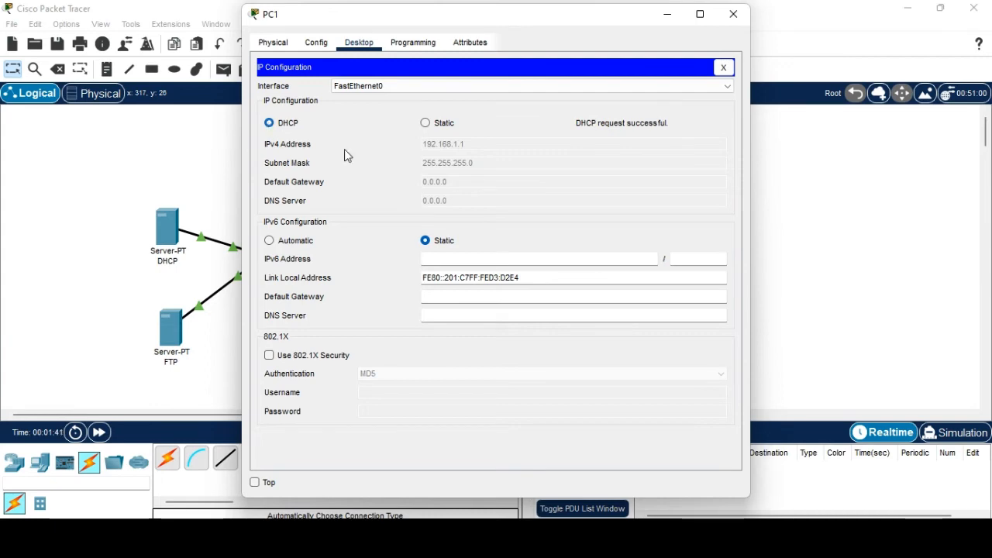
{"action": "left_click", "coordinate": [733, 14]}
Switch PC0's IP configuration to DHCP, obtaining 192.168.1.2, and close its window.
{"action": "left_click", "coordinate": [397, 314]}
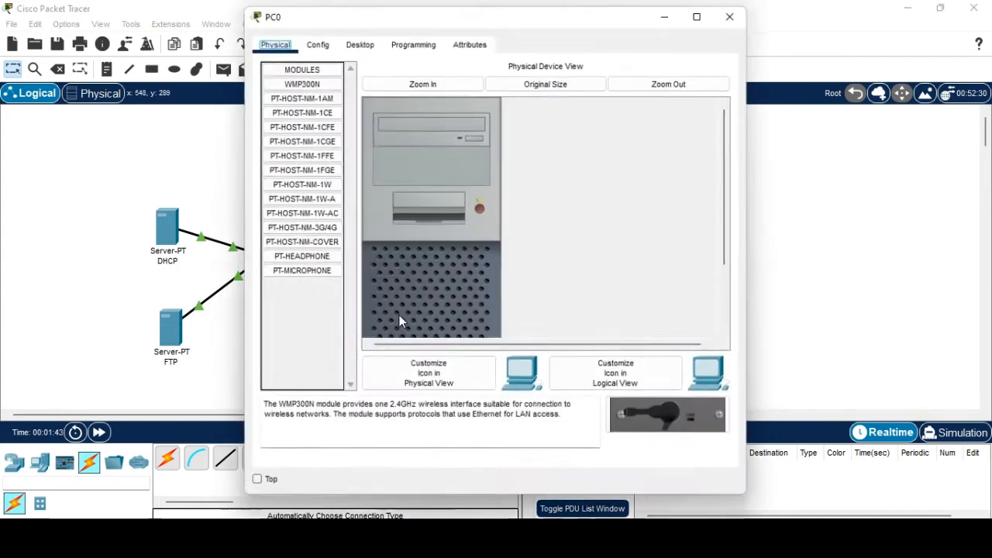
{"action": "left_click", "coordinate": [358, 42]}
{"action": "left_click", "coordinate": [314, 97]}
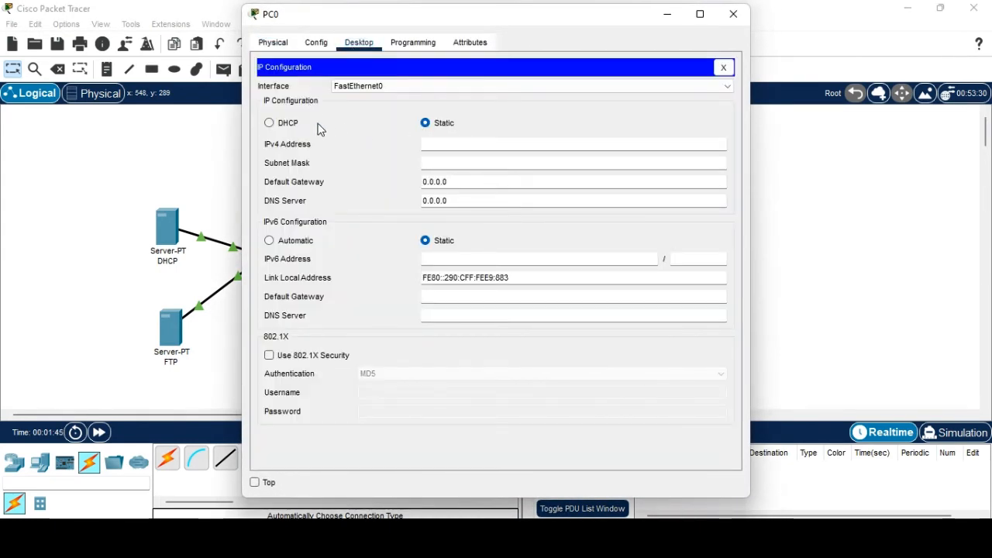
{"action": "left_click", "coordinate": [279, 124]}
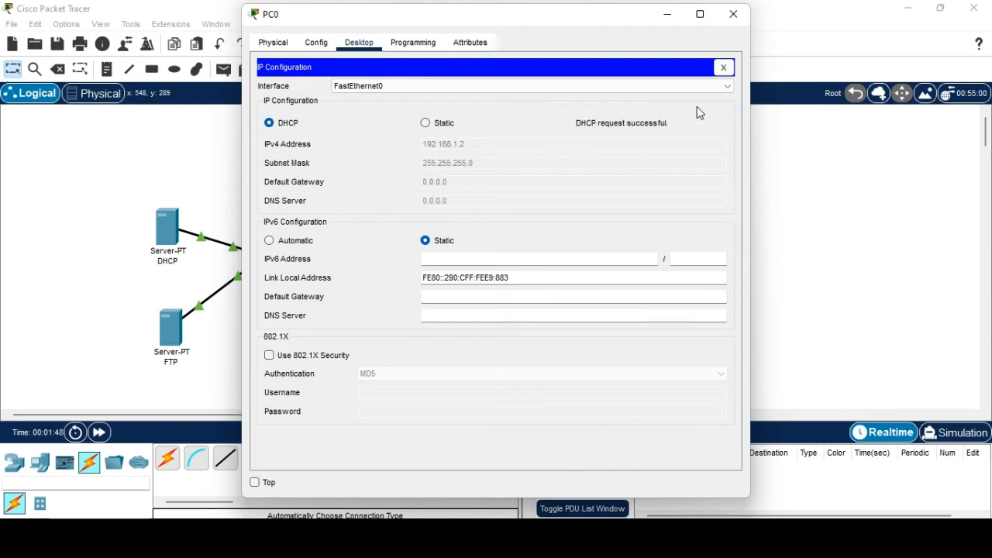
{"action": "left_click", "coordinate": [732, 16]}
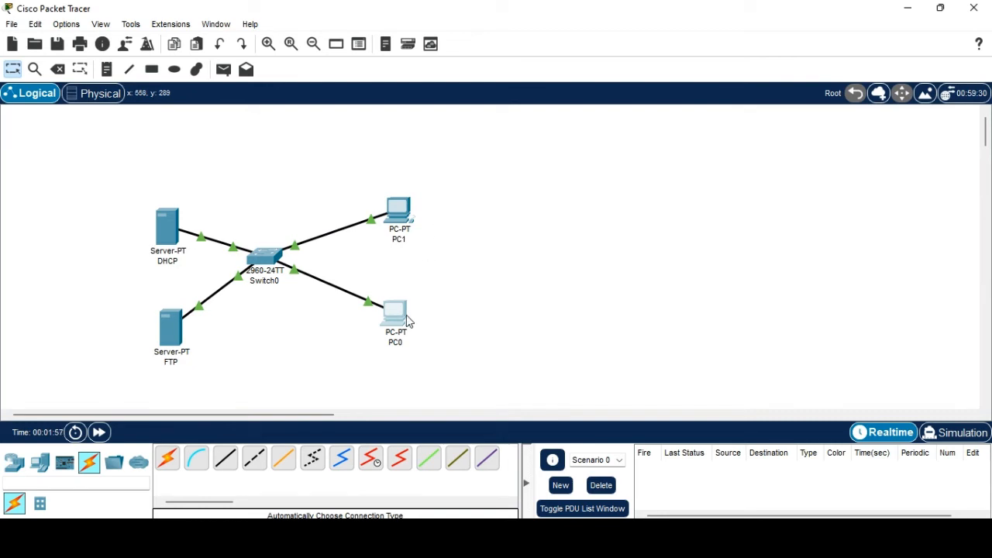
Add FTP user ECE with a password and write and read permissions.
{"action": "mouse_move", "coordinate": [408, 321]}
{"action": "left_click", "coordinate": [170, 330]}
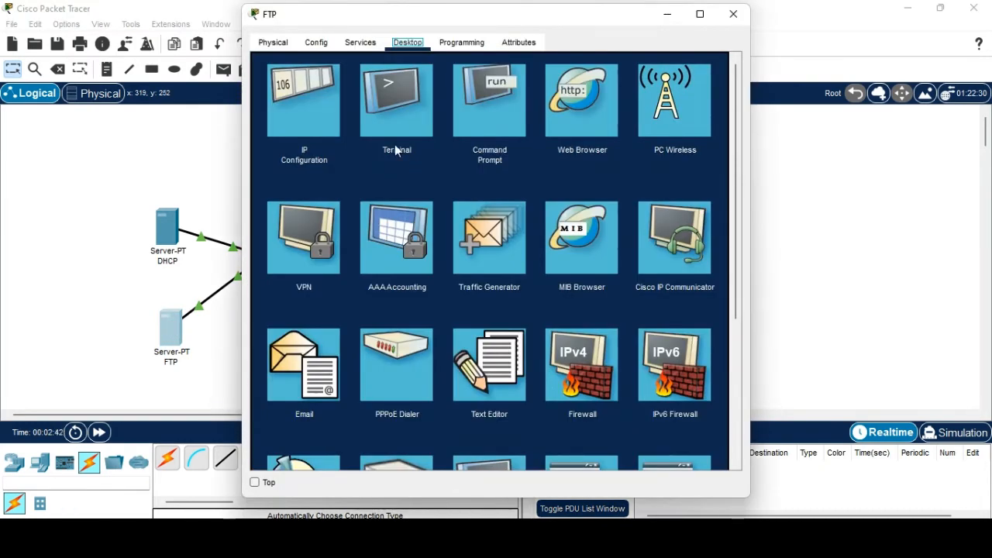
{"action": "left_click", "coordinate": [360, 42]}
{"action": "left_click", "coordinate": [311, 205]}
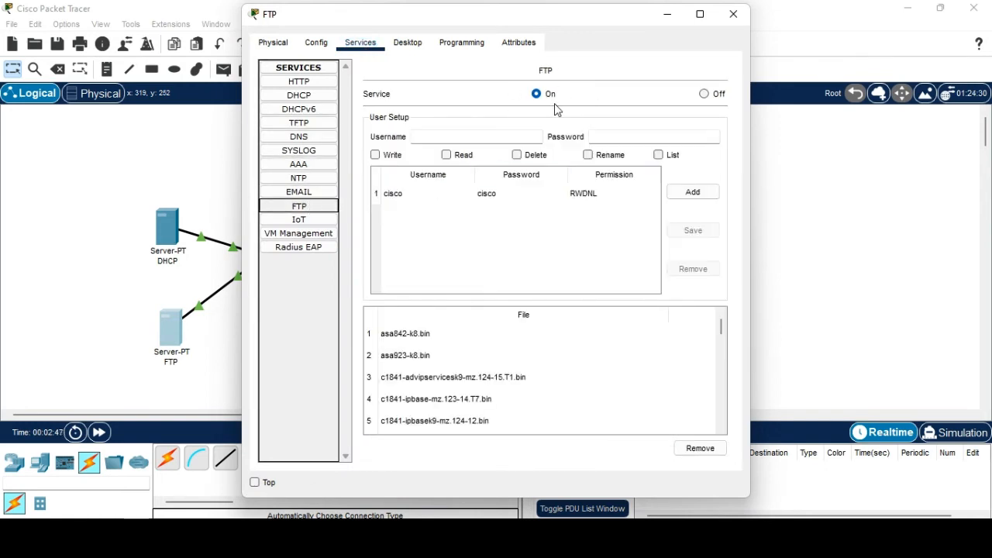
{"action": "left_click", "coordinate": [466, 138]}
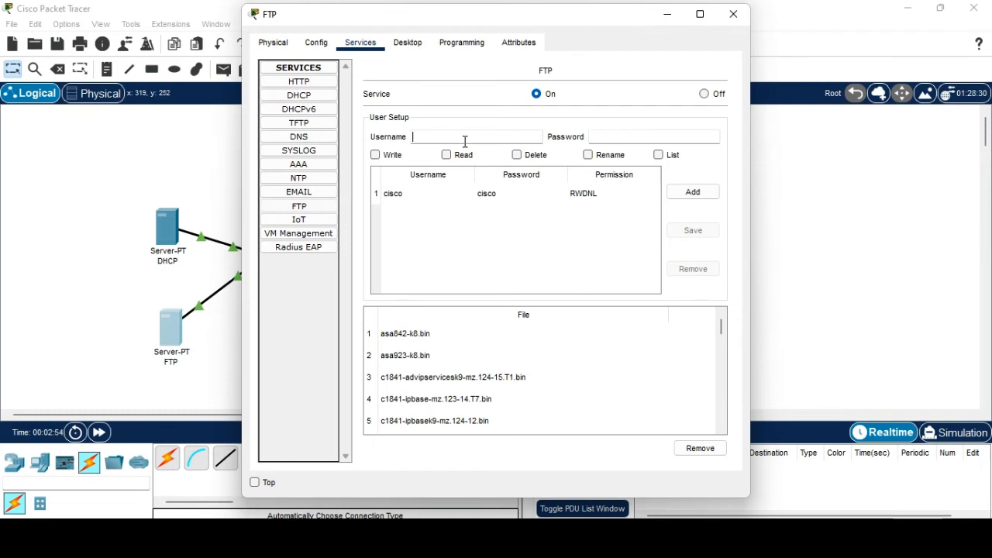
{"action": "type", "text": "ECE"}
{"action": "left_click", "coordinate": [606, 132]}
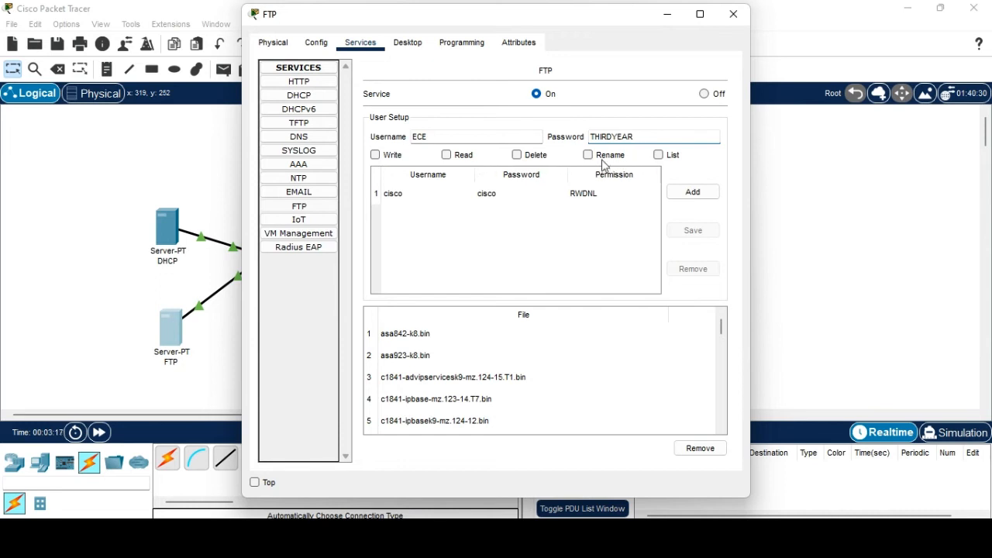
{"action": "left_click", "coordinate": [375, 155]}
{"action": "left_click", "coordinate": [447, 155]}
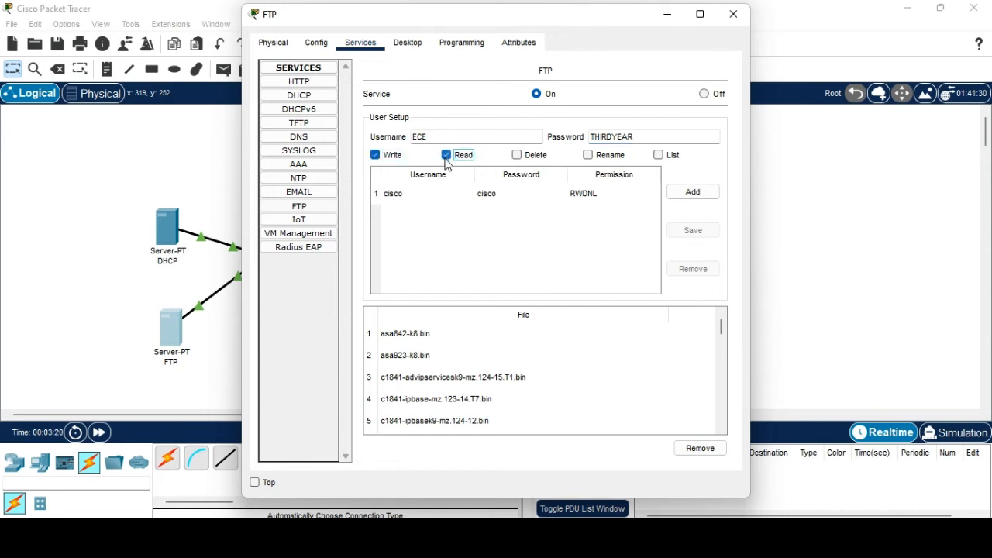
{"action": "left_click", "coordinate": [692, 192]}
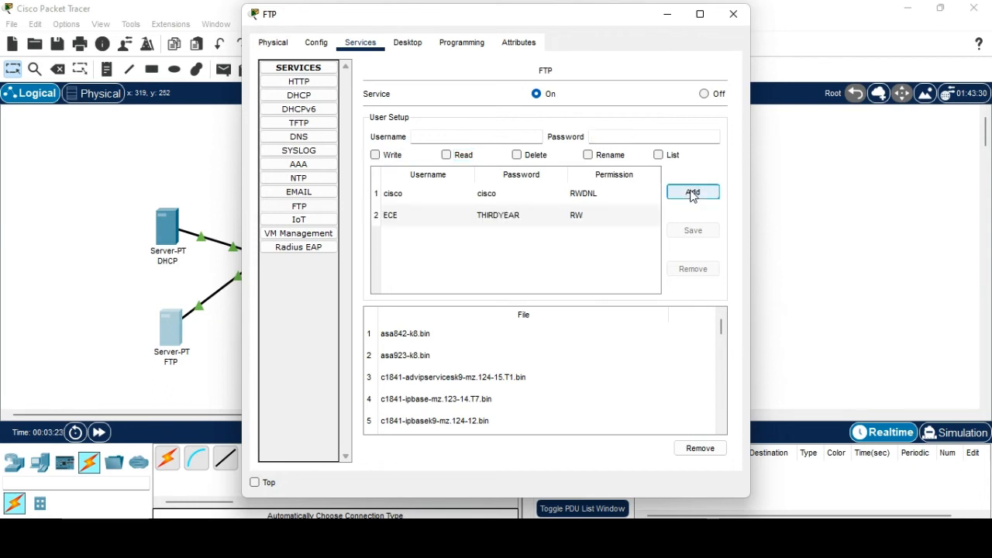
Check the new ECE entry in the FTP user list, then close the server window.
{"action": "left_click", "coordinate": [411, 217]}
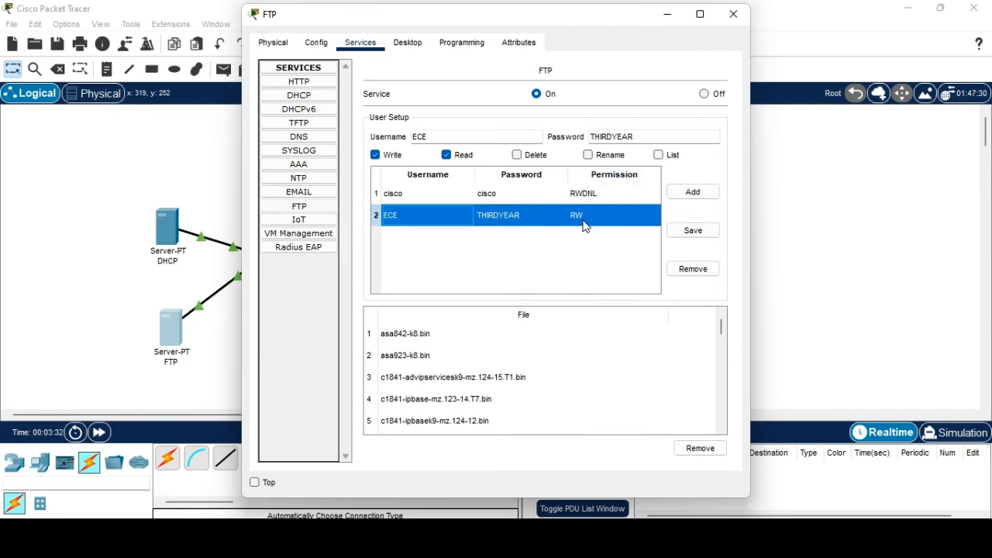
{"action": "scroll", "coordinate": [589, 364], "scroll_direction": "down", "scroll_amount": 3}
{"action": "scroll", "coordinate": [593, 372], "scroll_direction": "up", "scroll_amount": 3}
{"action": "scroll", "coordinate": [497, 364], "scroll_direction": "down", "scroll_amount": 7}
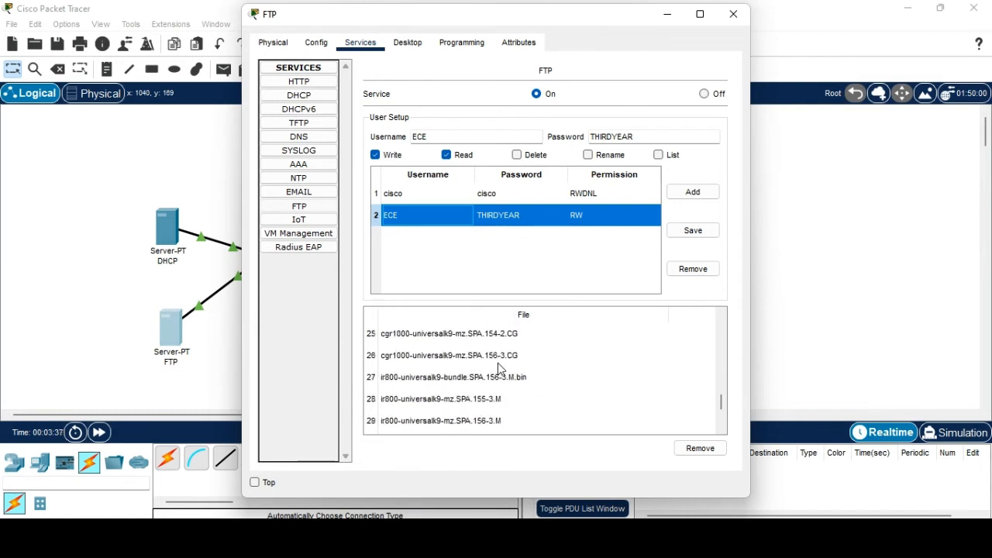
{"action": "scroll", "coordinate": [500, 369], "scroll_direction": "up", "scroll_amount": 7}
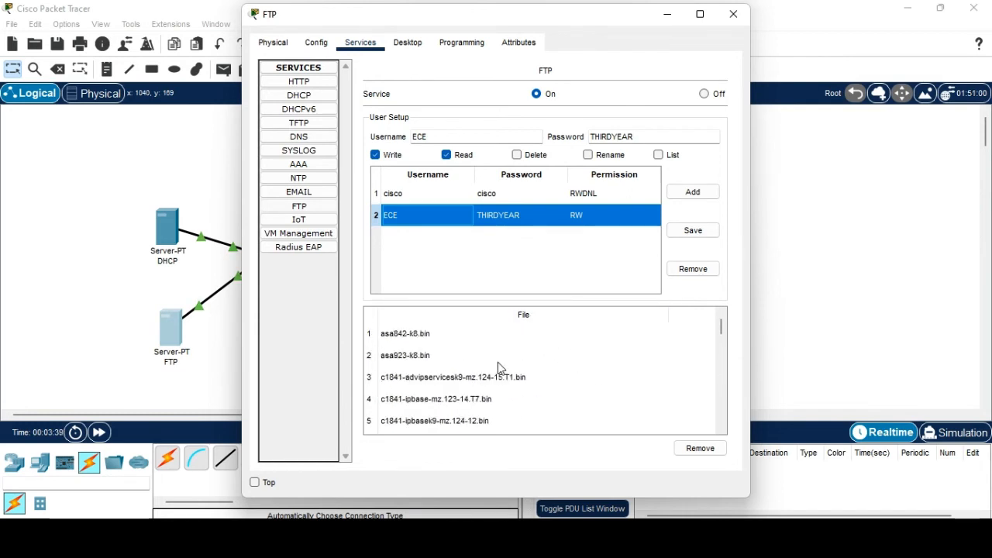
{"action": "left_click", "coordinate": [733, 14]}
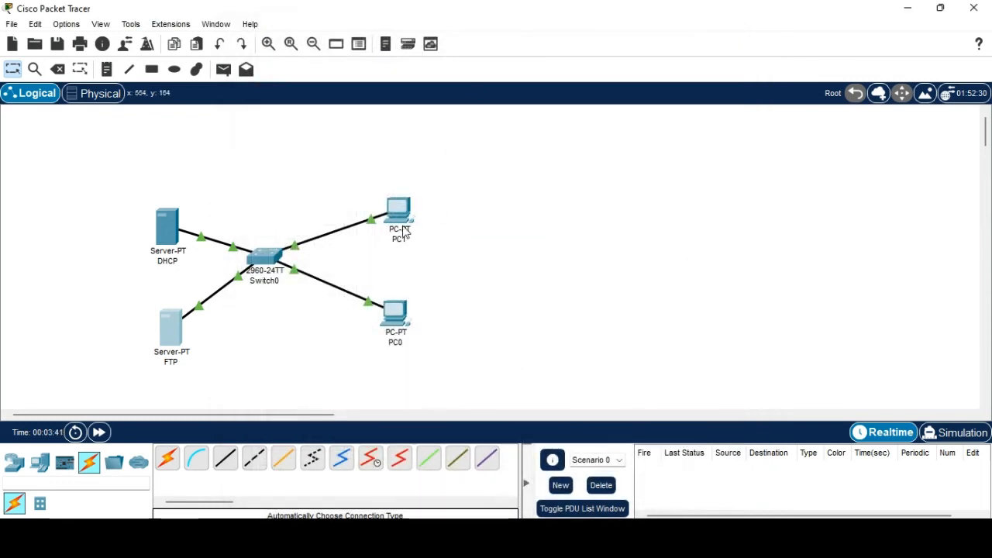
In PC0's Text Editor, type 'WELCOME CISCO PACKE TRACER'.
{"action": "left_click", "coordinate": [401, 316]}
{"action": "scroll", "coordinate": [452, 304], "scroll_direction": "down", "scroll_amount": 3}
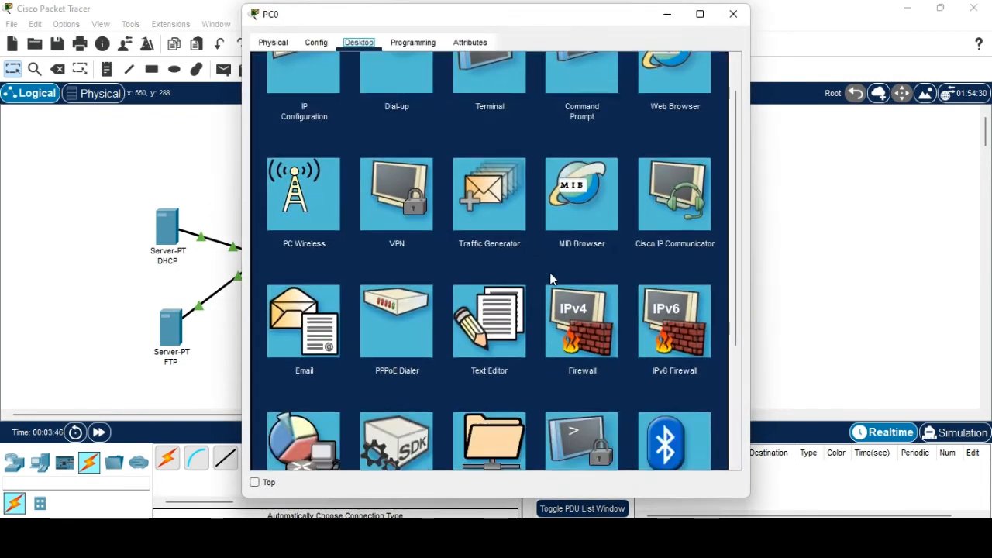
{"action": "left_click", "coordinate": [503, 200]}
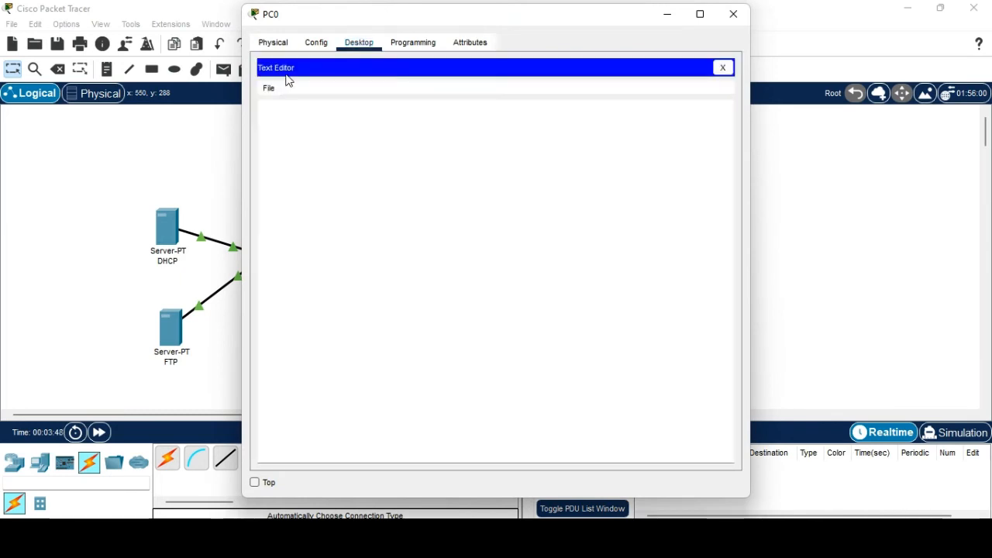
{"action": "left_click", "coordinate": [274, 92]}
{"action": "left_click", "coordinate": [272, 91]}
{"action": "left_click", "coordinate": [271, 91]}
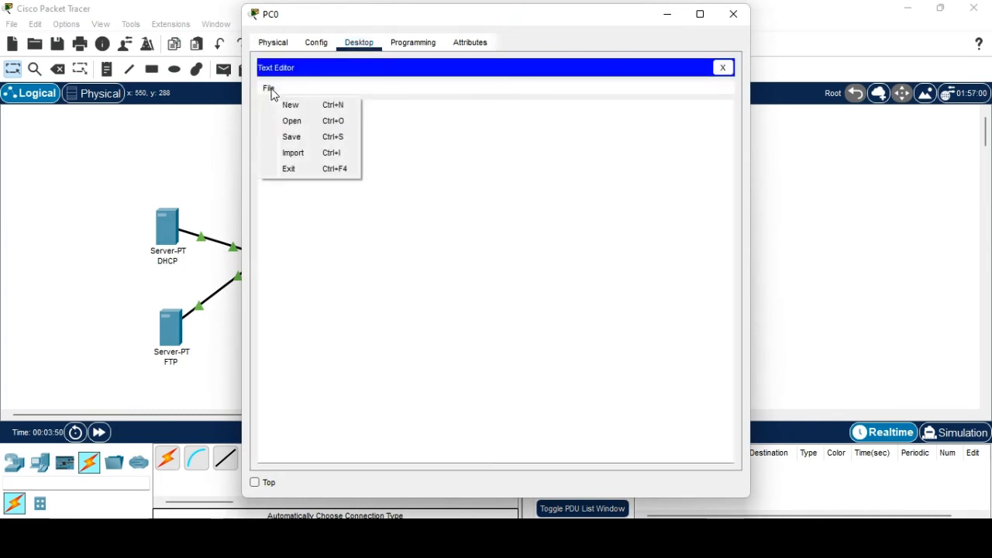
{"action": "left_click", "coordinate": [287, 109]}
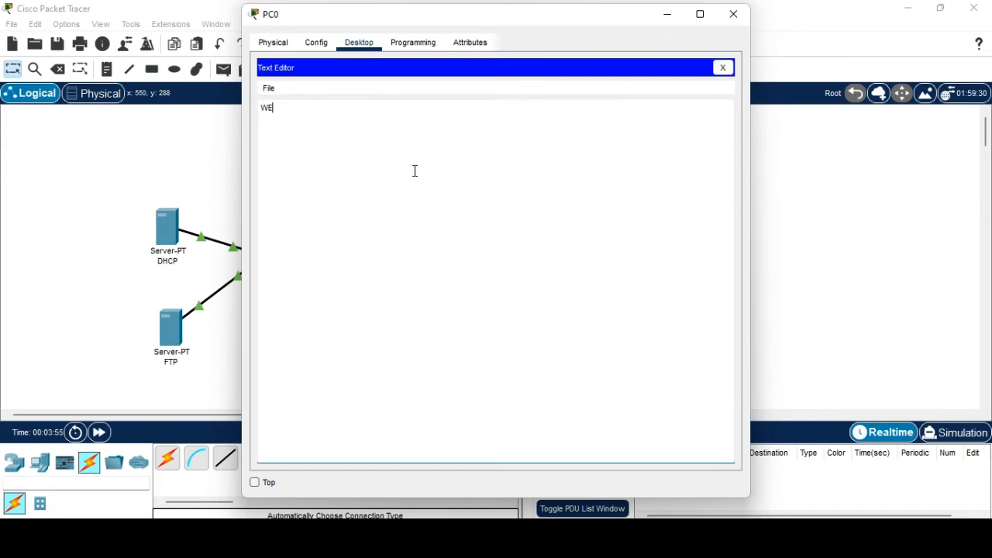
{"action": "type", "text": "WELCOME CISCO PACKE TRACER"}
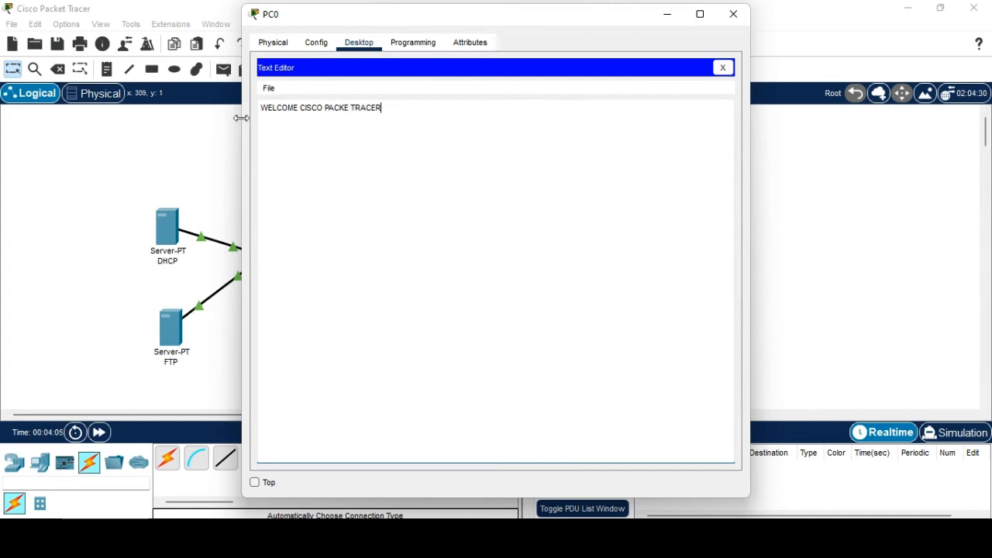
Save the text as demo.txt.
{"action": "left_click", "coordinate": [269, 88]}
{"action": "left_click", "coordinate": [290, 133]}
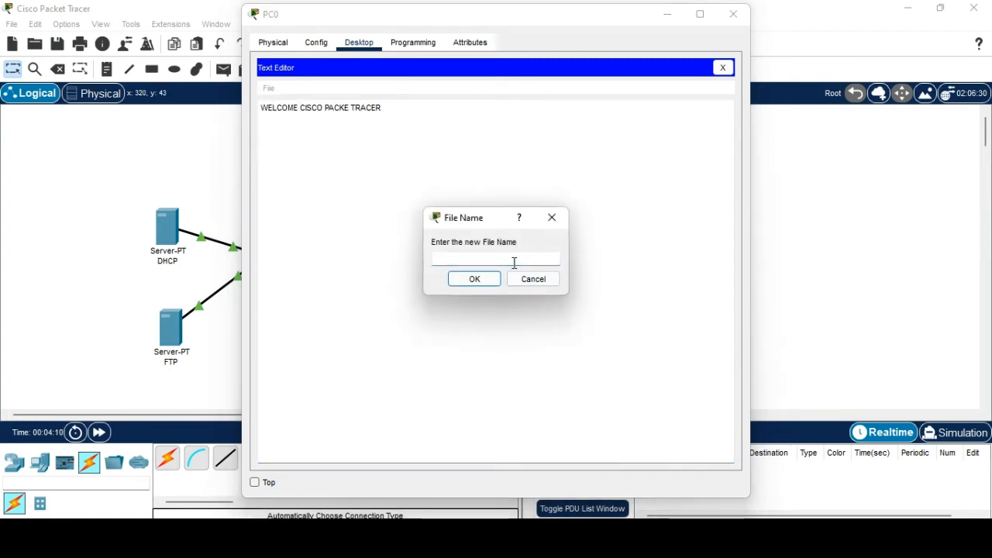
{"action": "type", "text": "demo.txt"}
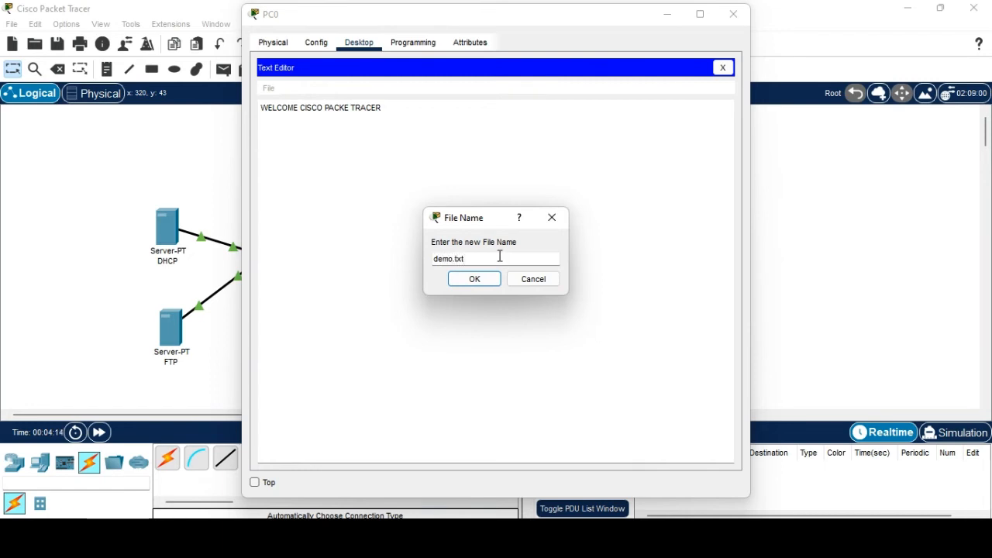
{"action": "left_click", "coordinate": [476, 280]}
Confirm demo.txt appears in the Open file list, cancel, and close PC0's window.
{"action": "left_click", "coordinate": [271, 88]}
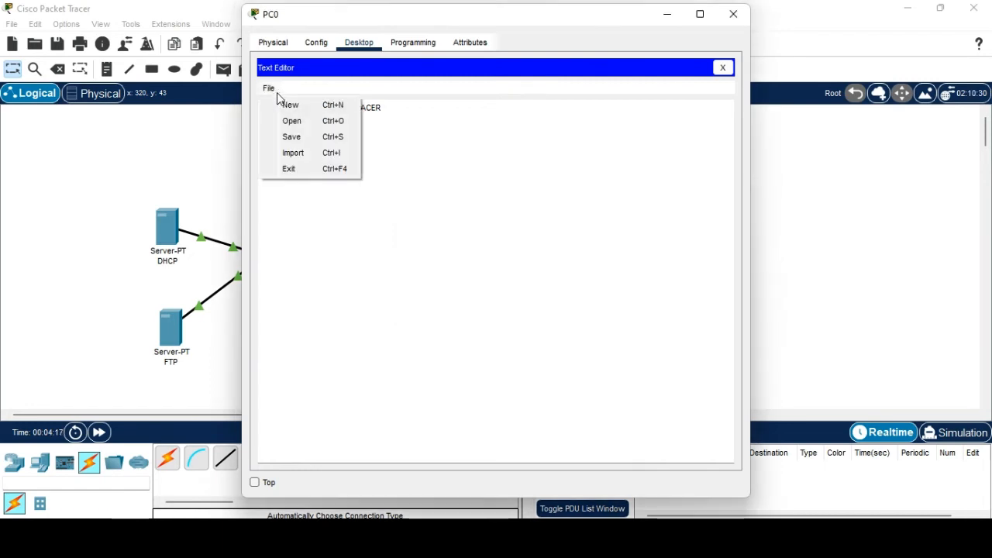
{"action": "left_click", "coordinate": [289, 121]}
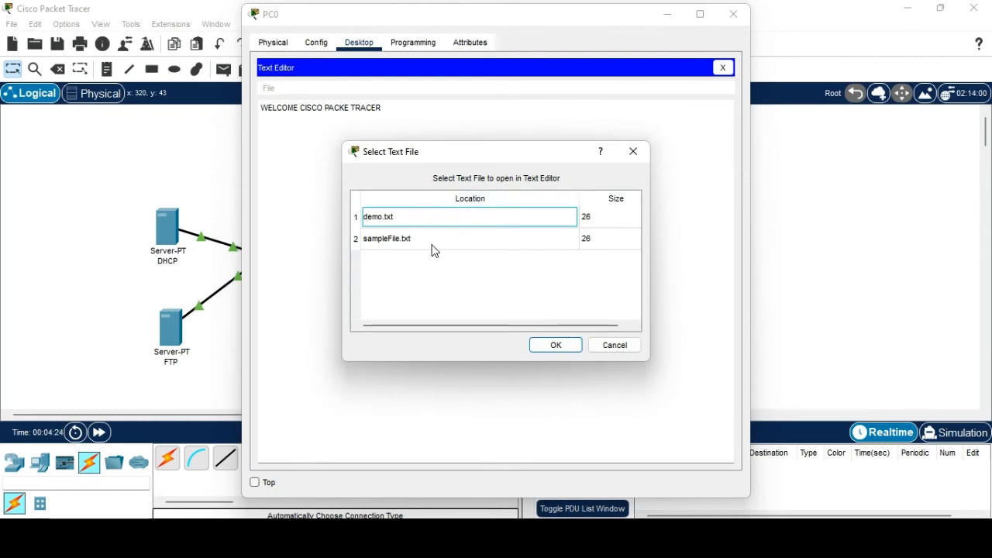
{"action": "left_click", "coordinate": [379, 218]}
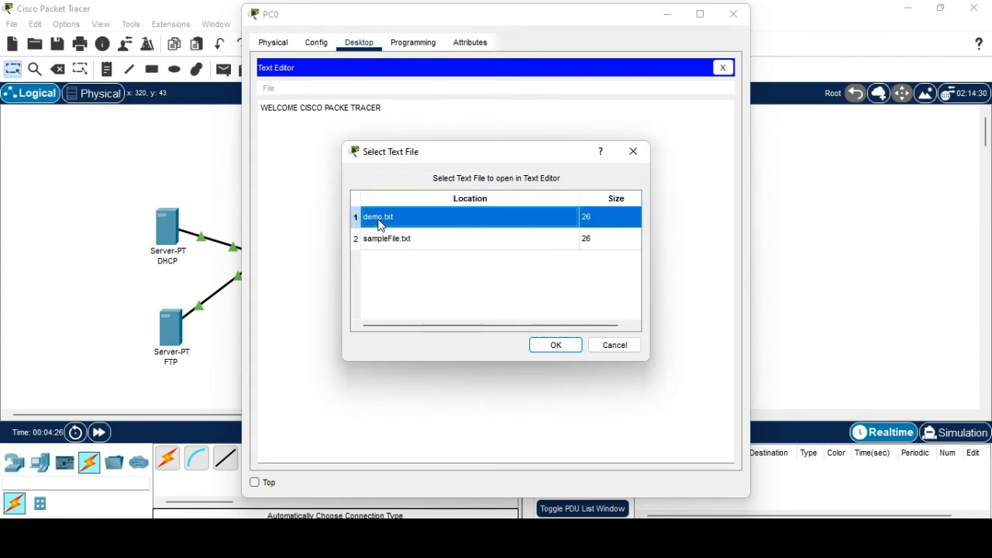
{"action": "left_click", "coordinate": [613, 346]}
{"action": "left_click_drag", "start_coordinate": [397, 109], "coordinate": [273, 99]}
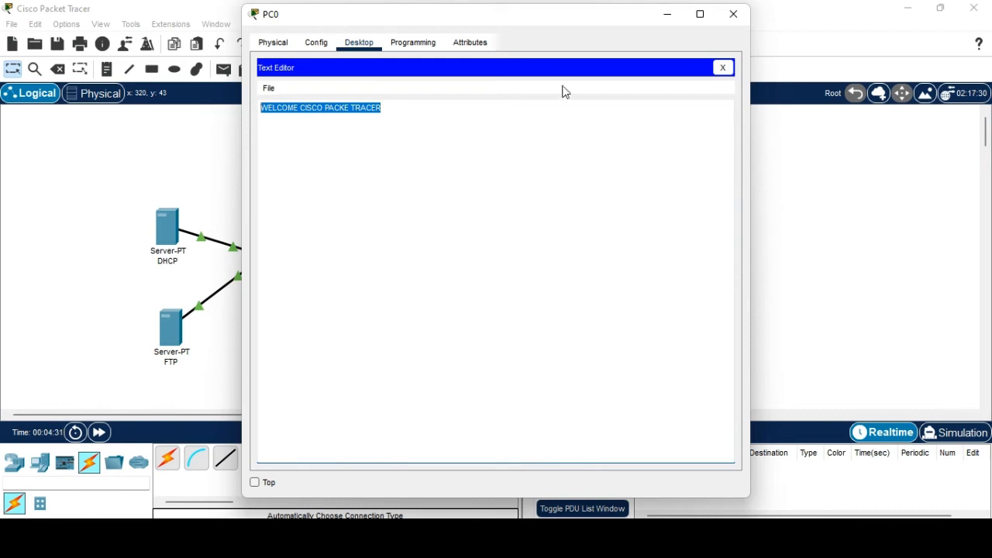
{"action": "left_click", "coordinate": [734, 15]}
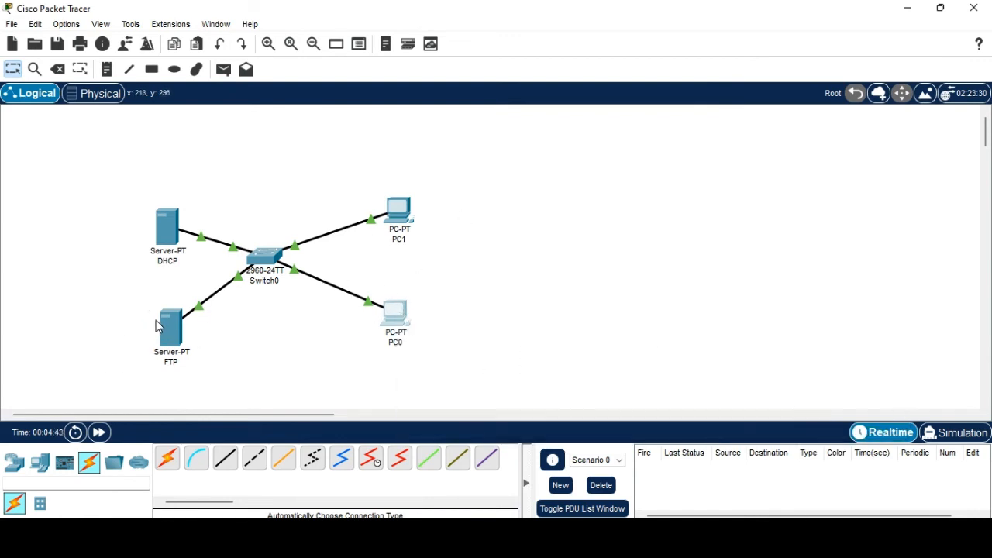
From PC0's command prompt, log into FTP 192.168.1.200 as ECE and put demo.txt.
{"action": "mouse_move", "coordinate": [157, 324]}
{"action": "left_click", "coordinate": [396, 327]}
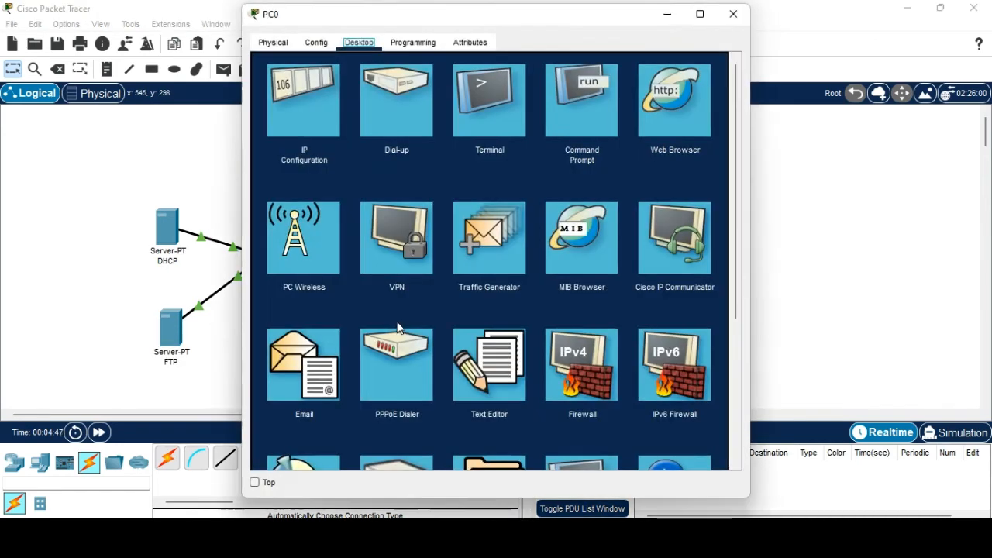
{"action": "left_click", "coordinate": [585, 116]}
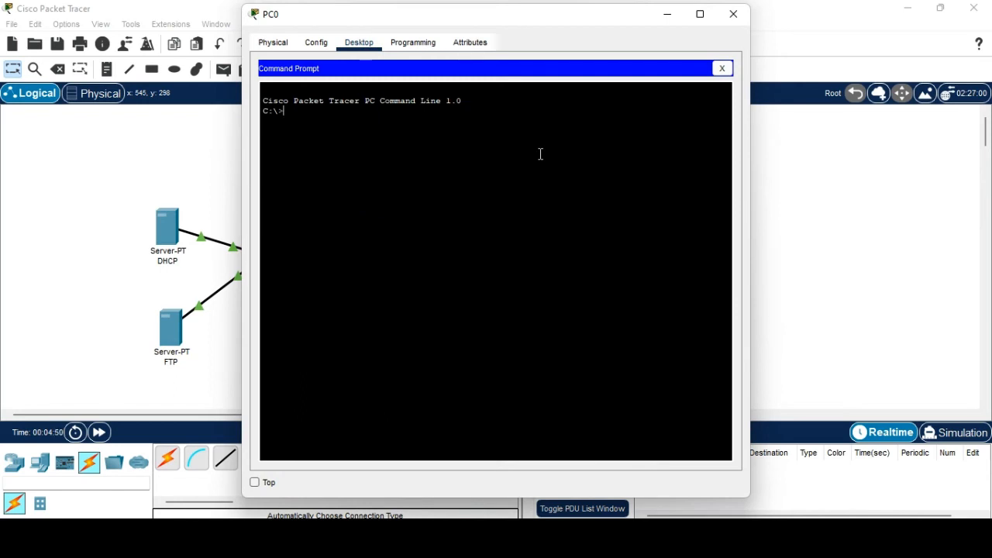
{"action": "type", "text": "ftp 192.168.1.200"}
{"action": "key", "text": "Return"}
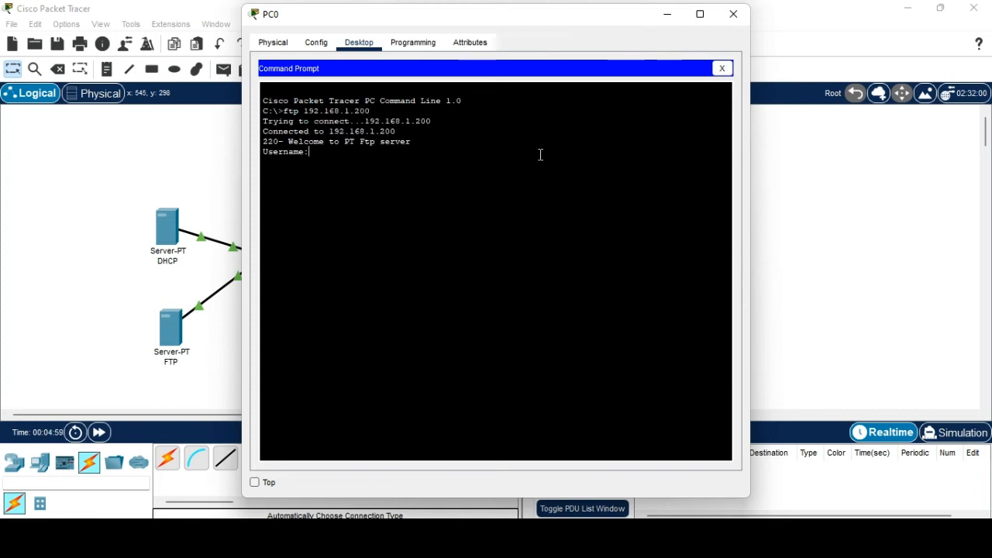
{"action": "type", "text": "ECE"}
{"action": "key", "text": "Return"}
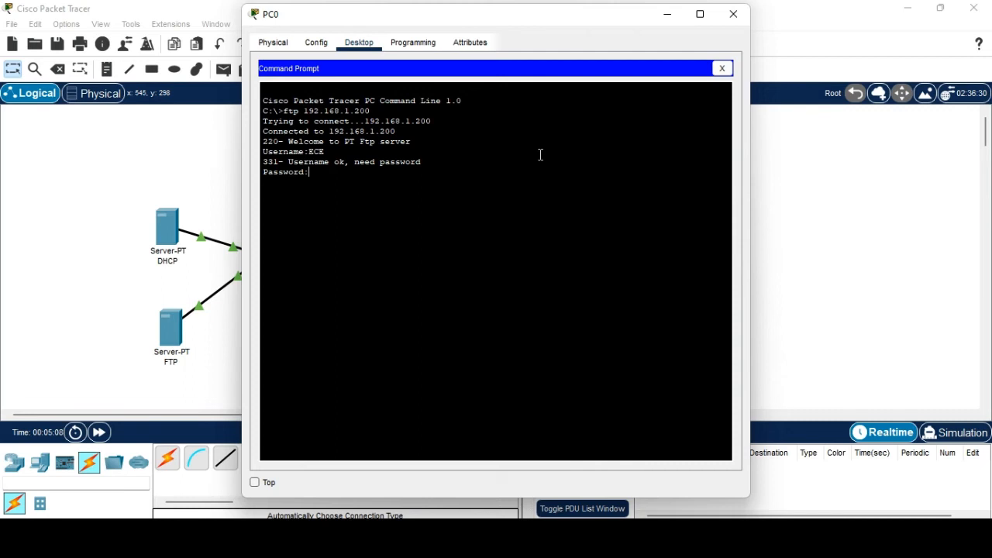
{"action": "key", "text": "Return"}
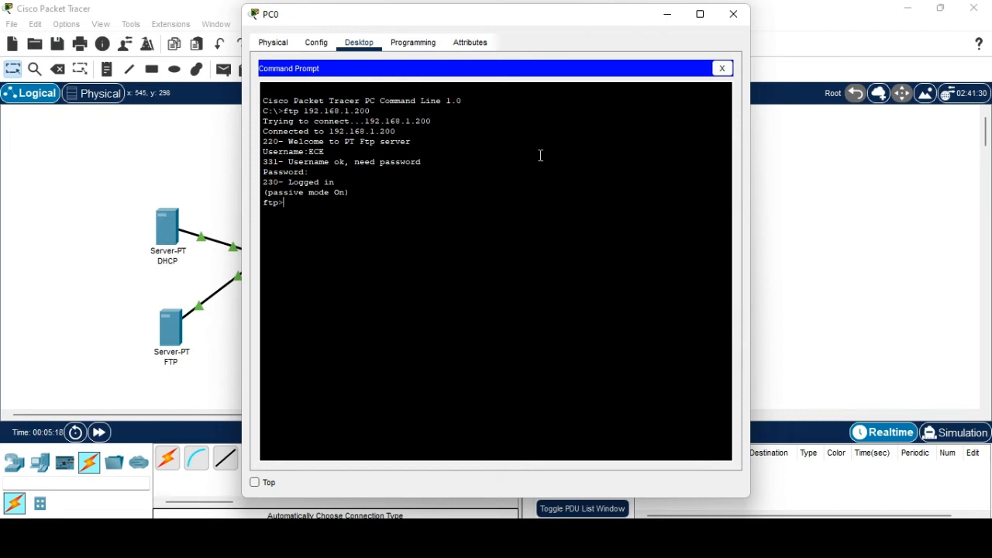
{"action": "type", "text": "put demo.txt"}
{"action": "key", "text": "Return"}
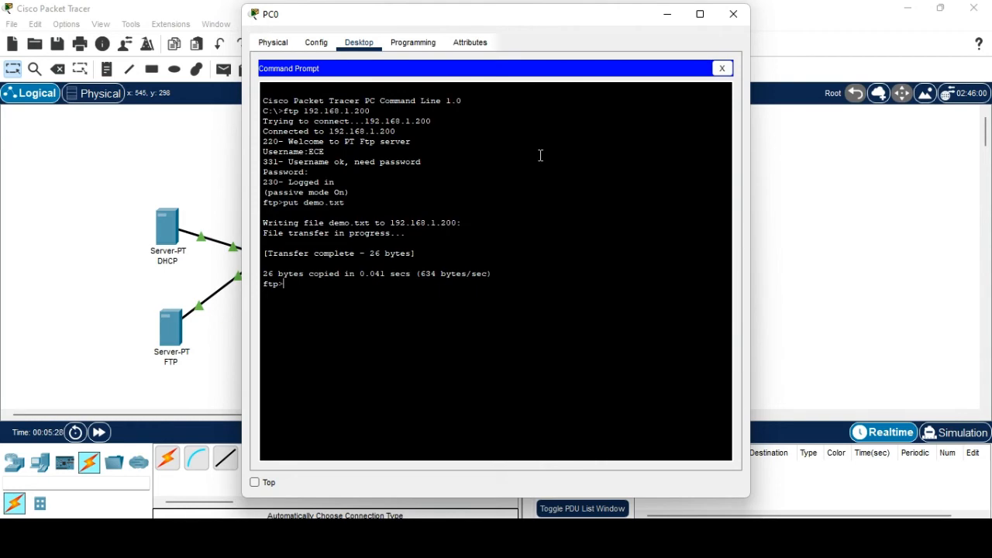
{"action": "left_click", "coordinate": [733, 14]}
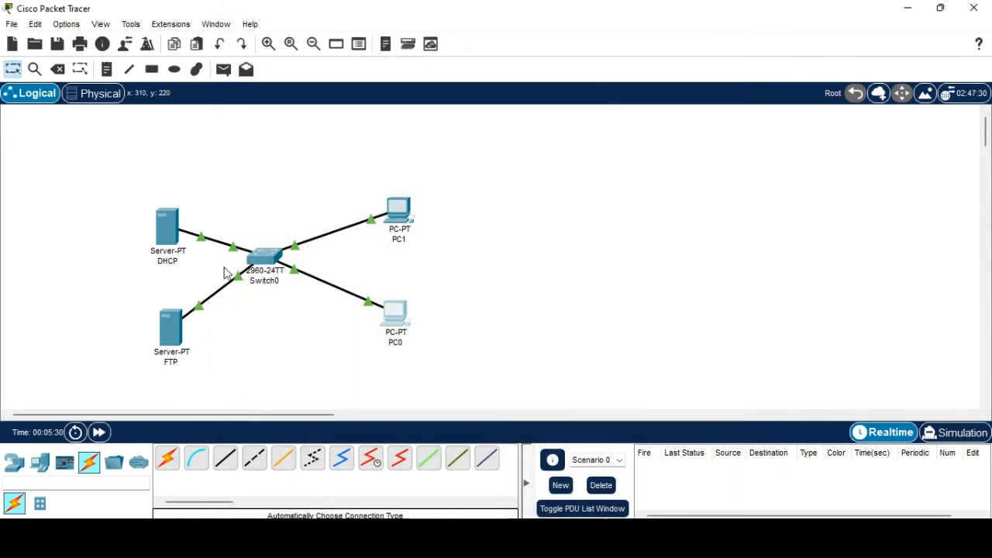
{"action": "left_click", "coordinate": [172, 330]}
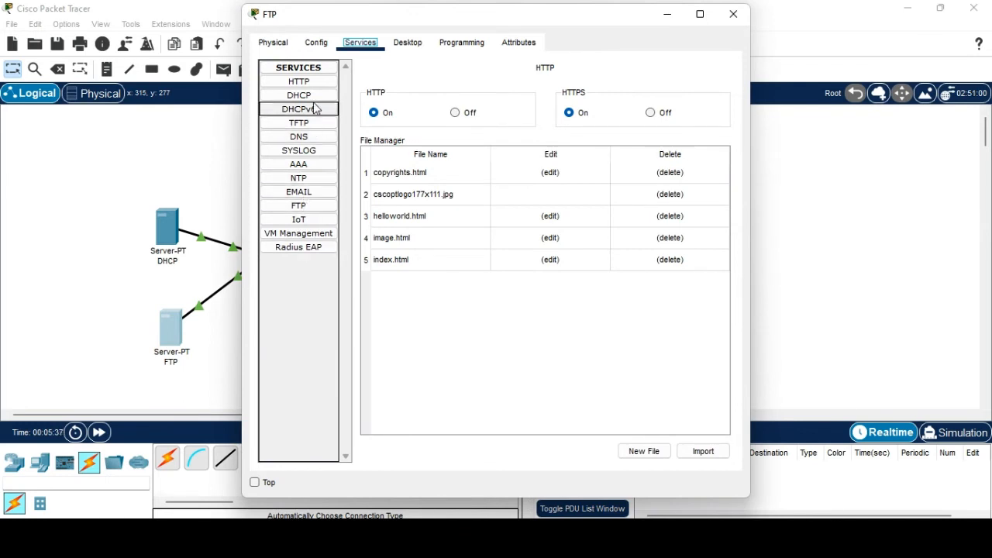
{"action": "left_click", "coordinate": [316, 206]}
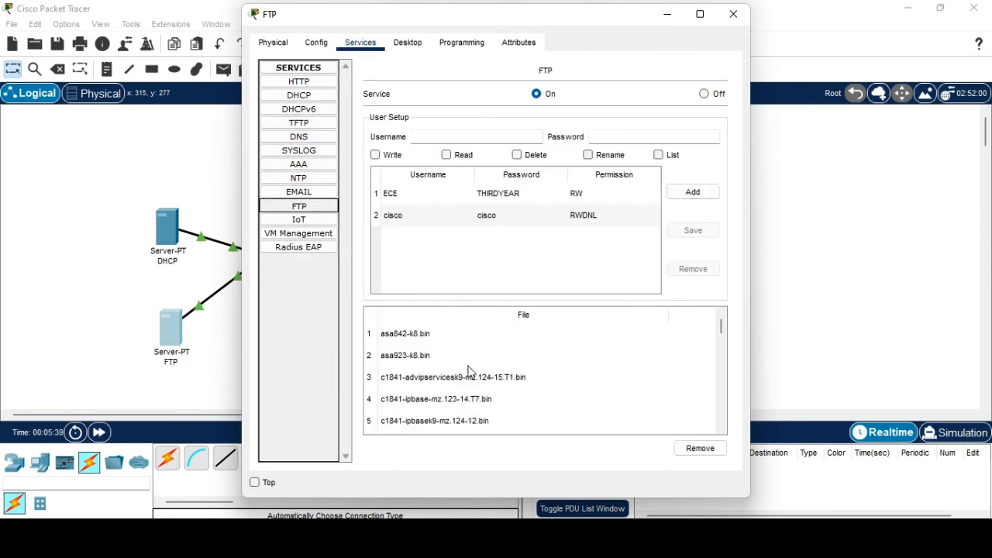
{"action": "scroll", "coordinate": [474, 376], "scroll_direction": "down", "scroll_amount": 10}
{"action": "scroll", "coordinate": [478, 379], "scroll_direction": "up", "scroll_amount": 2}
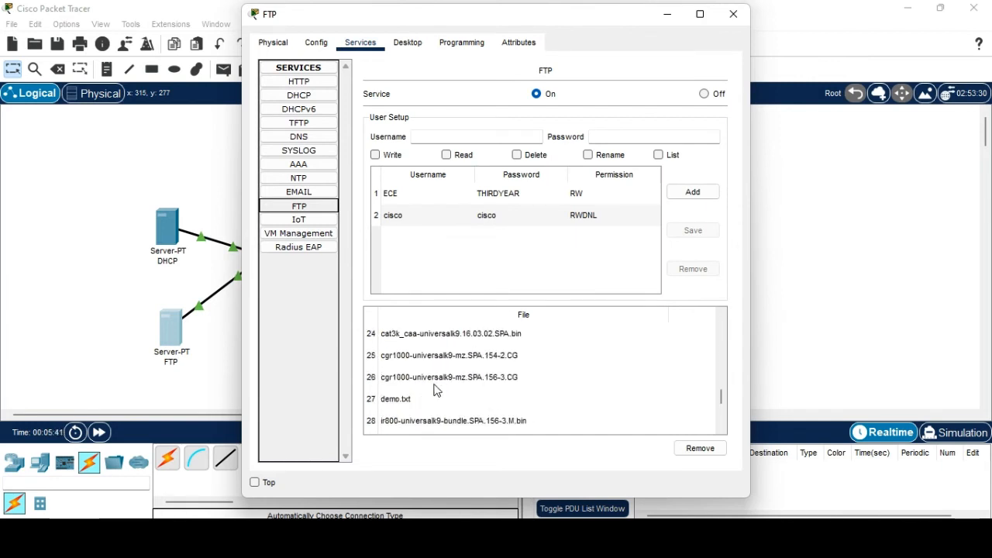
{"action": "left_click", "coordinate": [395, 399]}
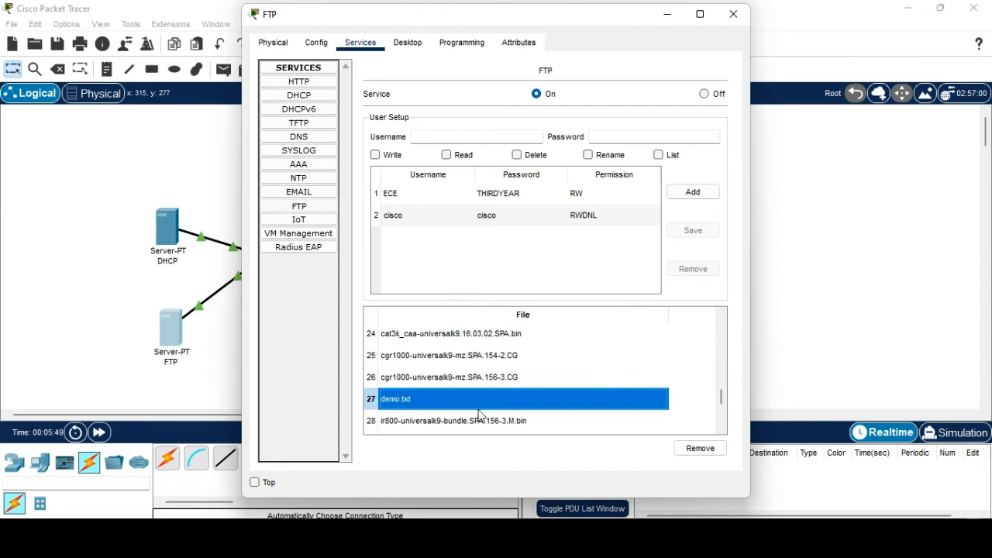
{"action": "left_click", "coordinate": [733, 15]}
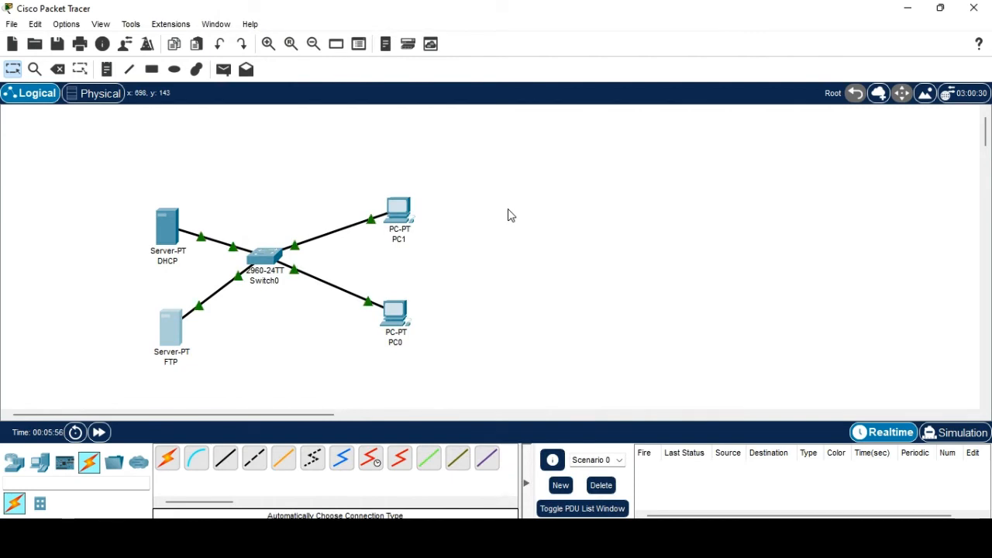
Check that PC1's Text Editor lists only sampleFile.txt, then close PC1's window.
{"action": "left_click", "coordinate": [398, 211]}
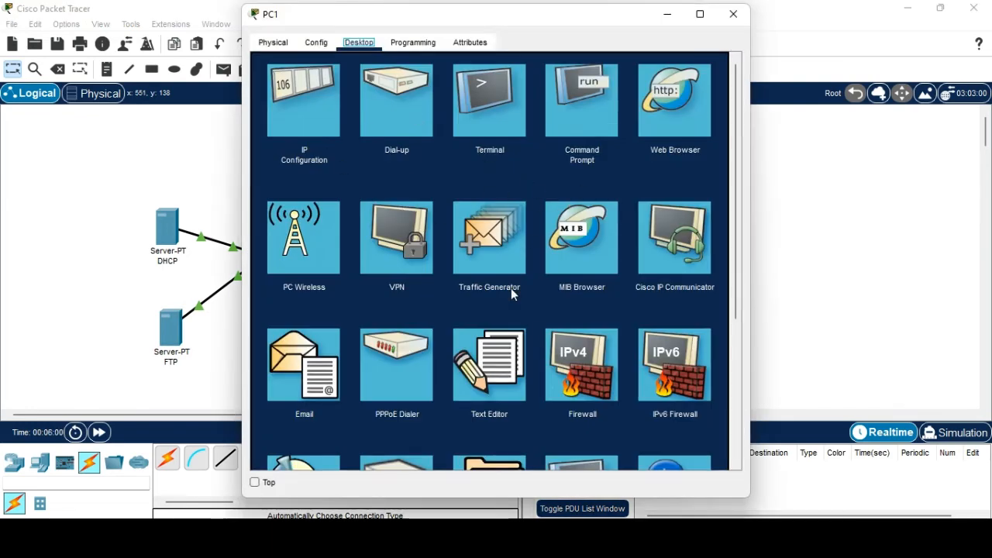
{"action": "left_click", "coordinate": [507, 387]}
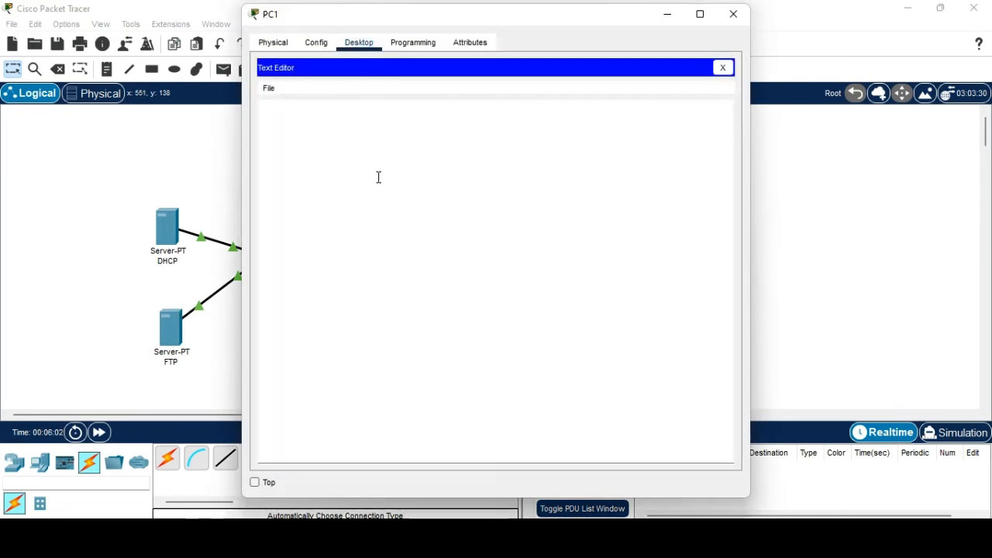
{"action": "left_click", "coordinate": [269, 89]}
{"action": "left_click", "coordinate": [283, 121]}
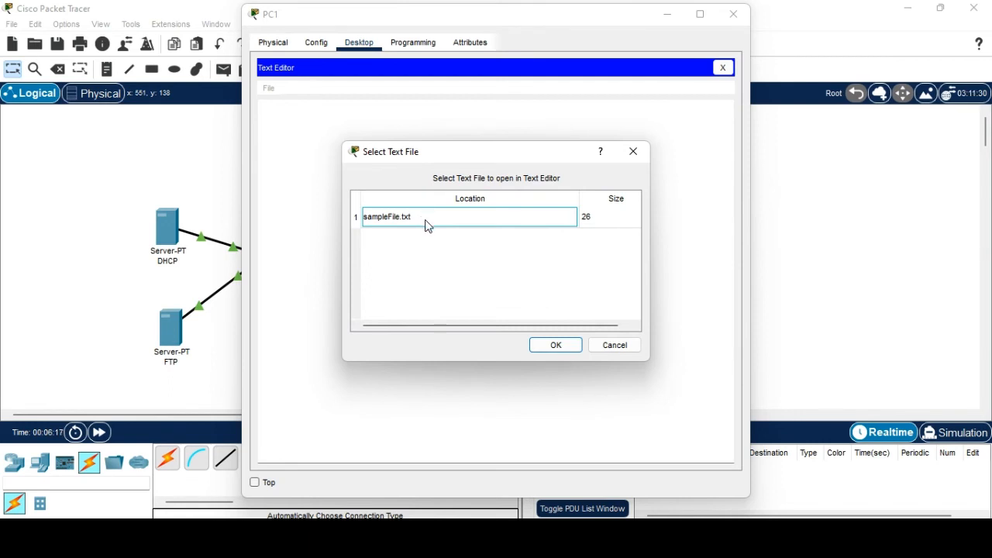
{"action": "left_click", "coordinate": [635, 149]}
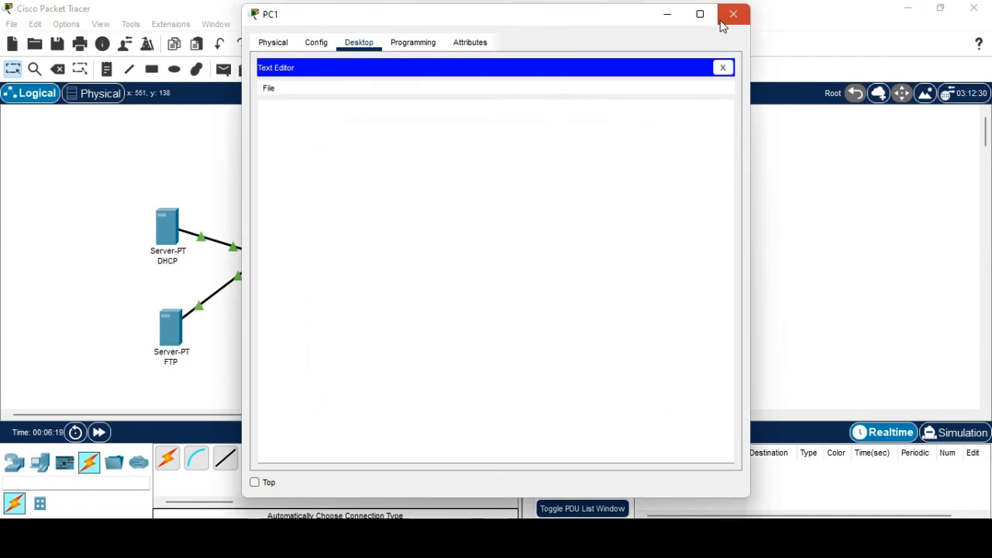
{"action": "left_click", "coordinate": [724, 20]}
From PC1's command prompt, log into FTP 192.168.1.200 as ECE and get demo.txt.
{"action": "left_click", "coordinate": [409, 211]}
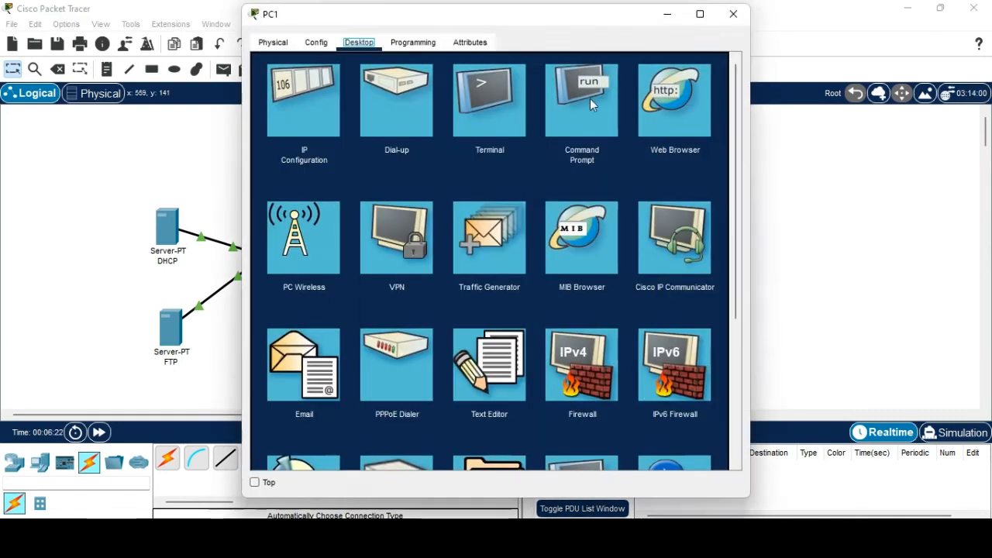
{"action": "left_click", "coordinate": [579, 114]}
{"action": "type", "text": "ftp"}
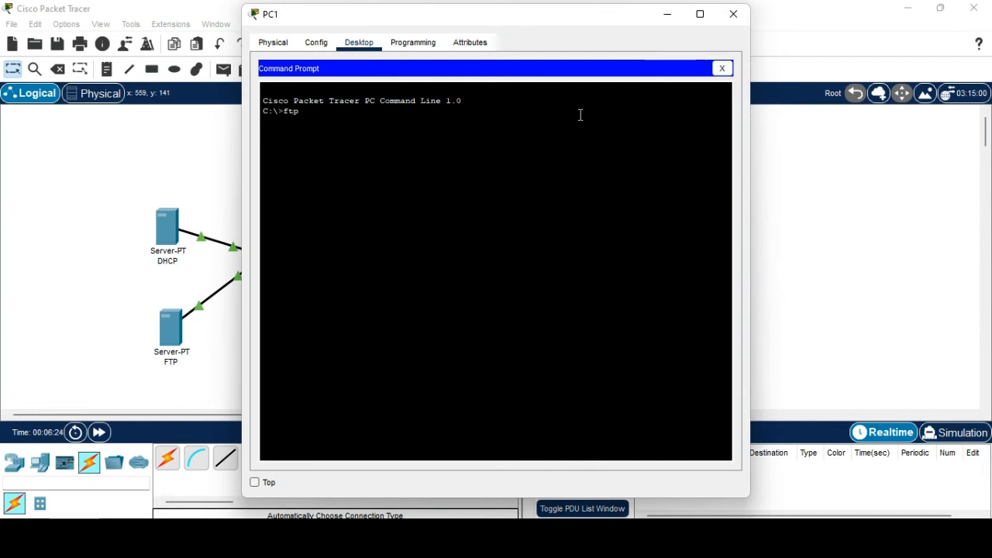
{"action": "type", "text": " 192.168.1.200"}
{"action": "key", "text": "Return"}
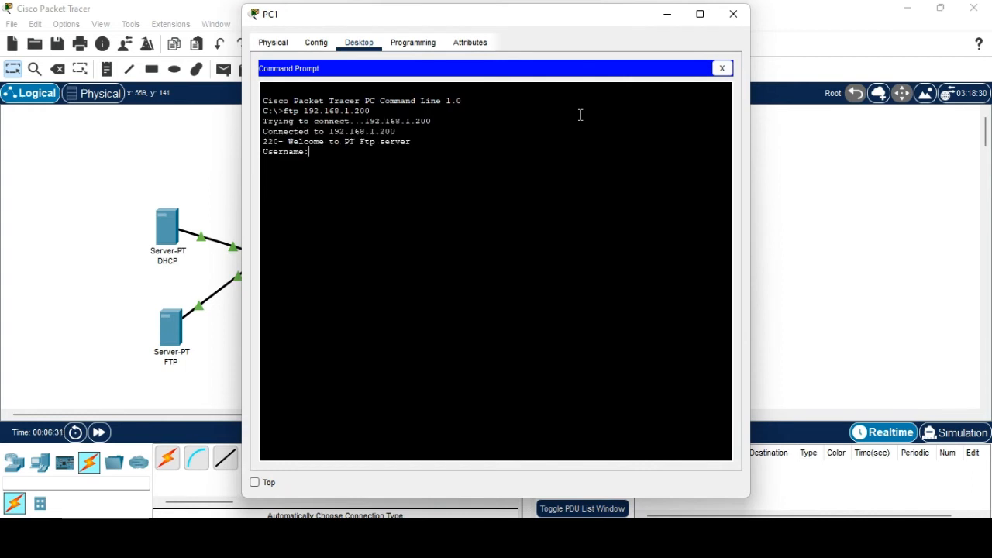
{"action": "type", "text": "ECE"}
{"action": "key", "text": "Return"}
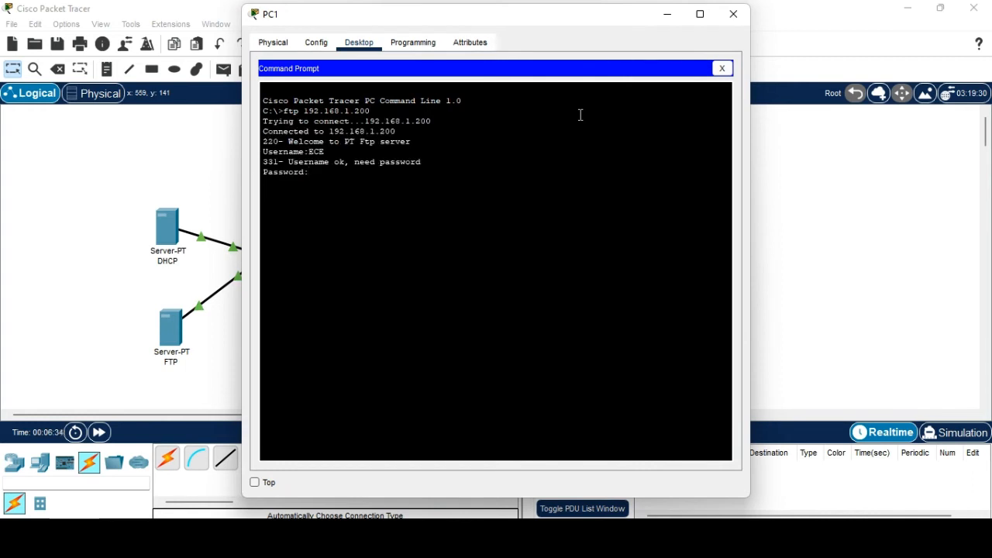
{"action": "key", "text": "Return"}
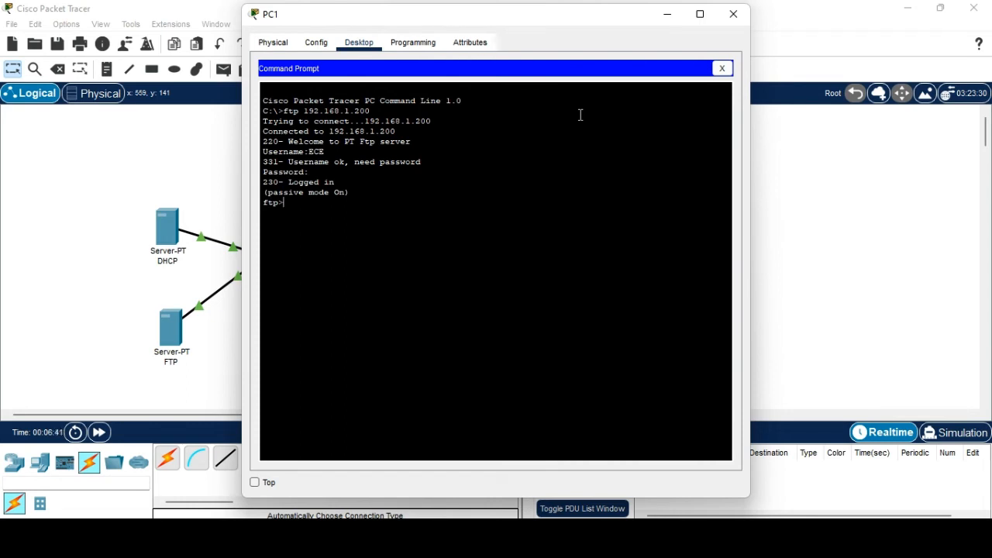
{"action": "type", "text": "get demo.txt"}
{"action": "key", "text": "Return"}
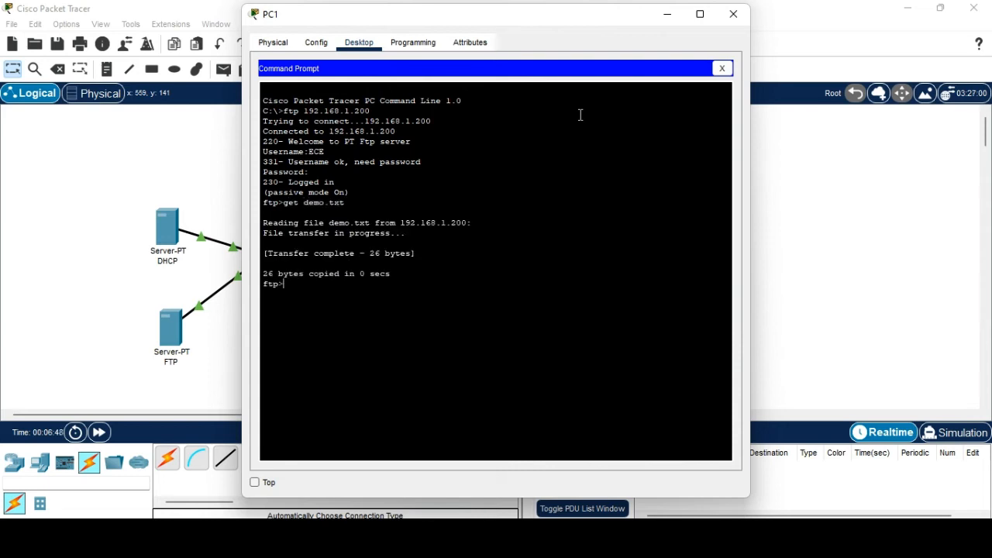
{"action": "left_click", "coordinate": [733, 14]}
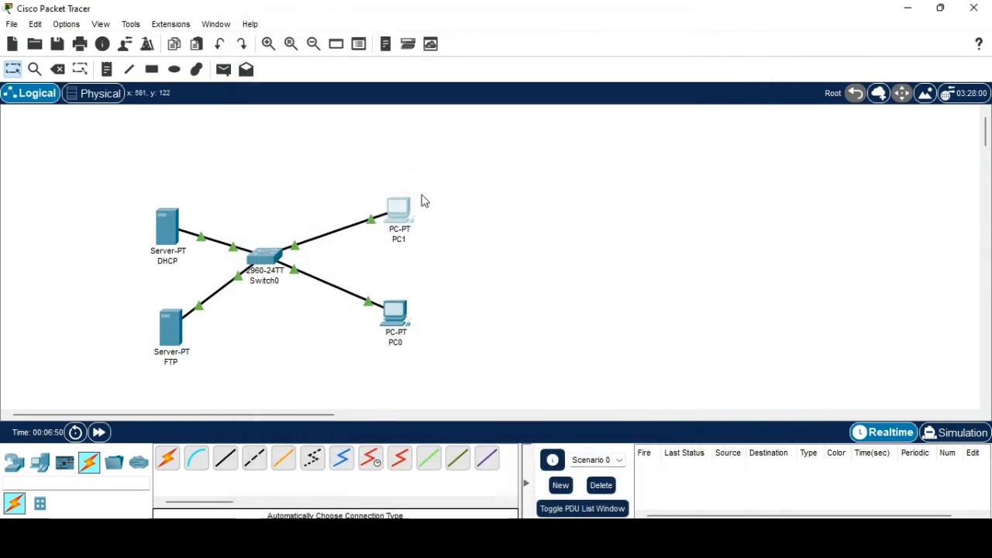
{"action": "left_click", "coordinate": [409, 214]}
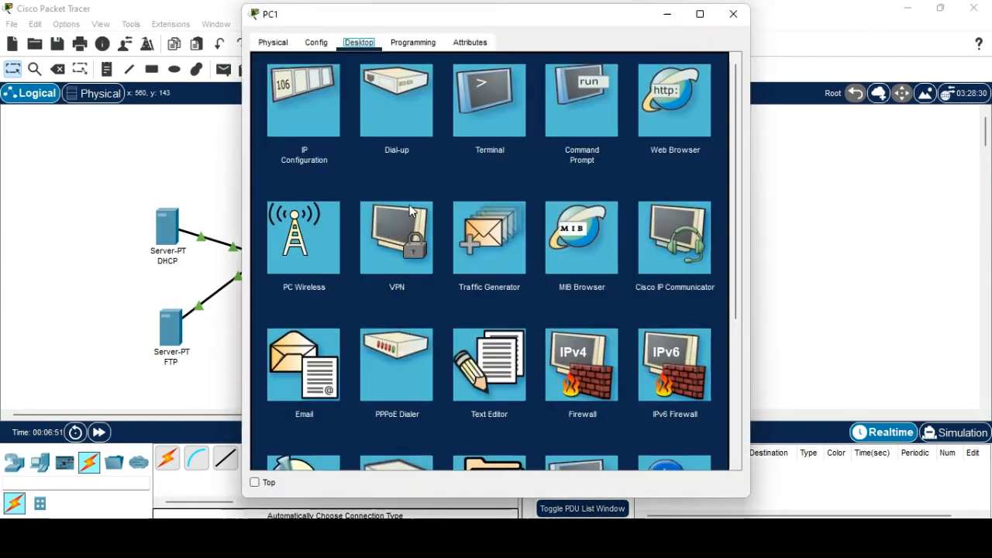
{"action": "left_click", "coordinate": [497, 373]}
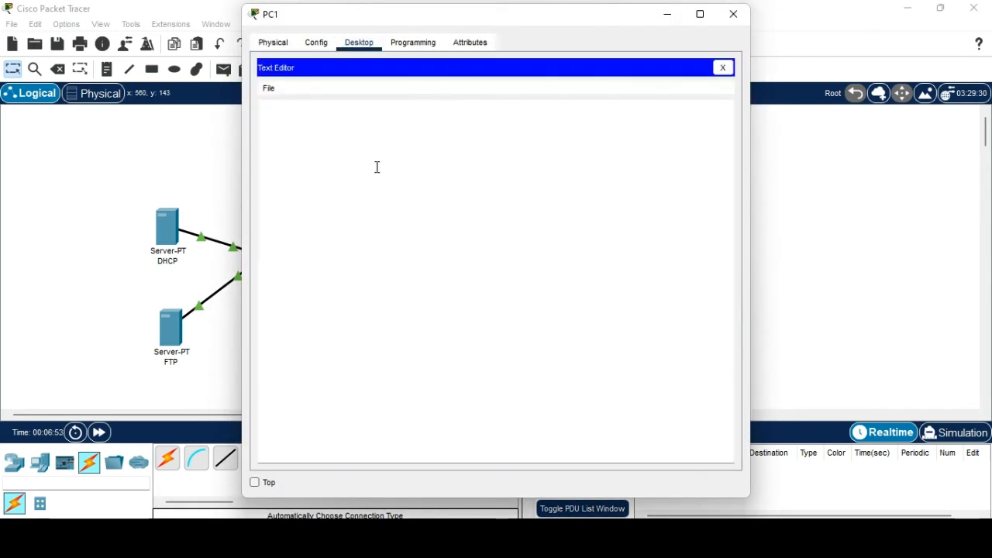
{"action": "left_click", "coordinate": [267, 90]}
{"action": "left_click", "coordinate": [287, 120]}
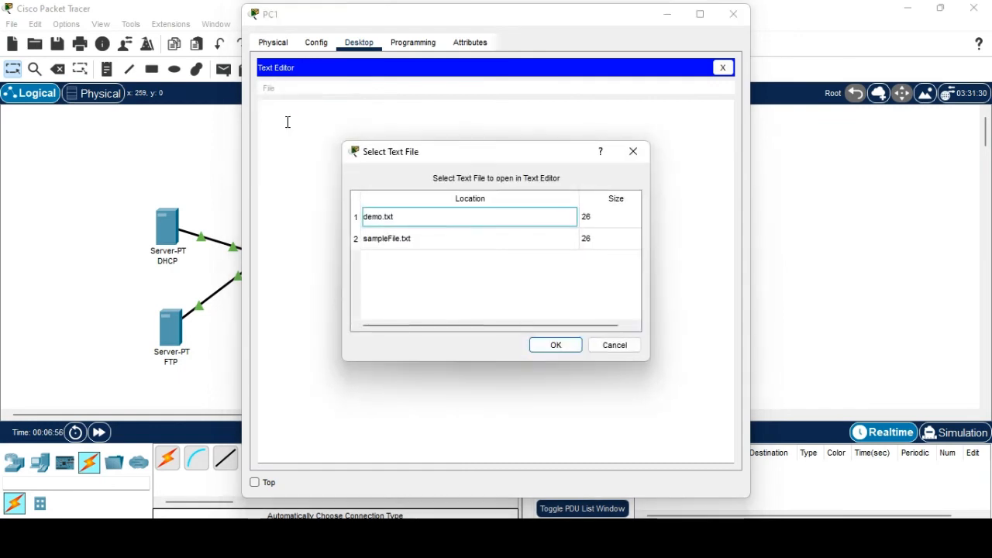
{"action": "left_click", "coordinate": [381, 221]}
{"action": "left_click", "coordinate": [533, 347]}
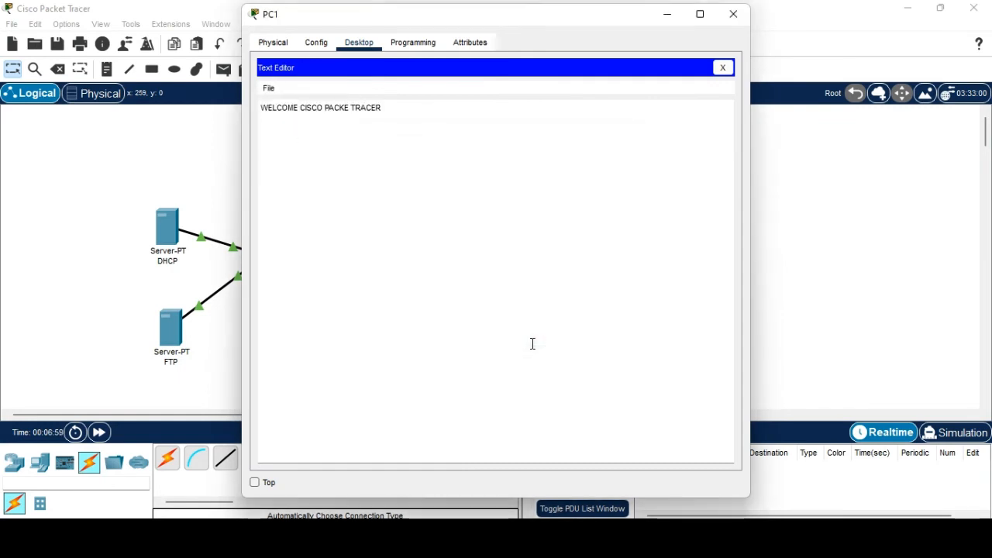
{"action": "left_click", "coordinate": [733, 15]}
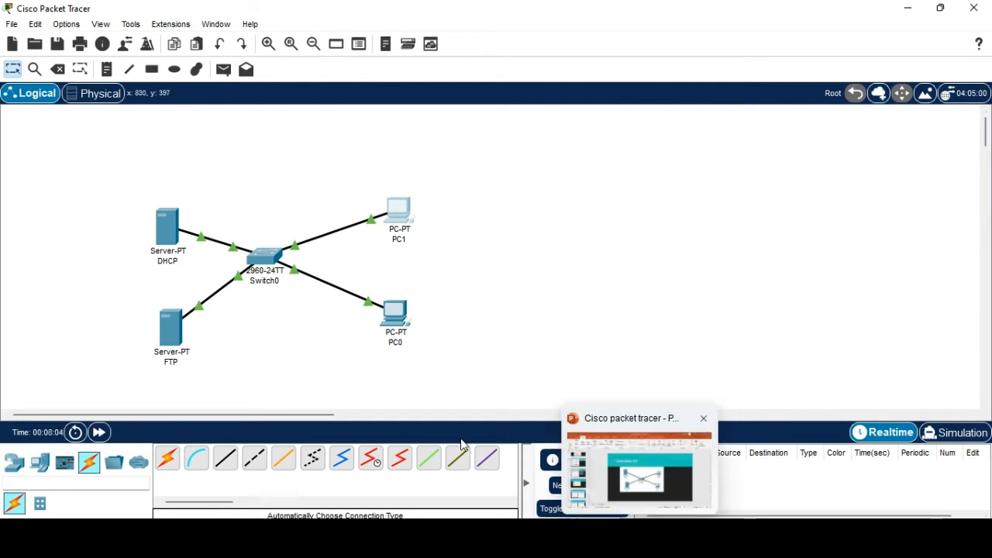
In PowerPoint, page through to slide 38, '8. Simulate Http', showing the target star topology.
{"action": "left_click", "coordinate": [631, 494]}
{"action": "scroll", "coordinate": [66, 422], "scroll_direction": "down", "scroll_amount": 2}
{"action": "left_click", "coordinate": [80, 399]}
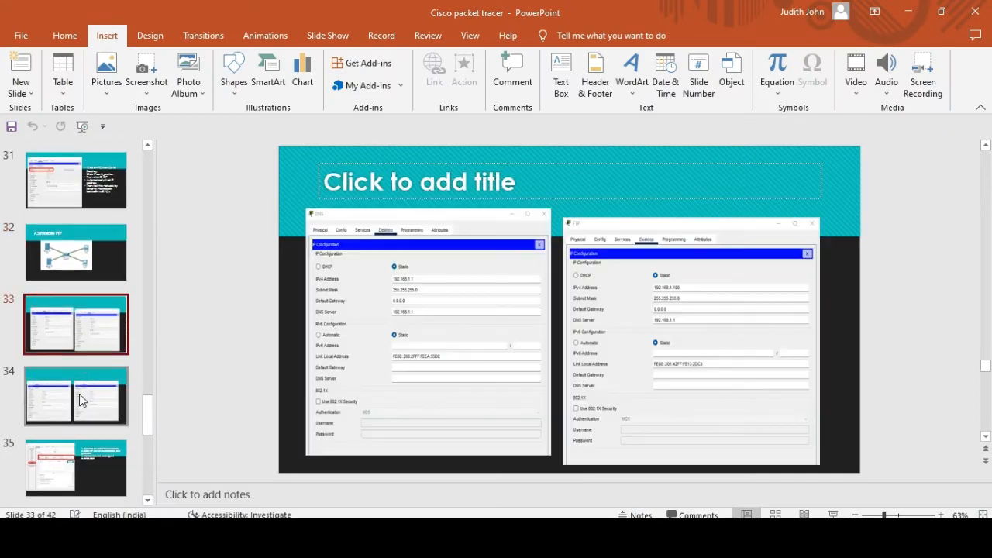
{"action": "scroll", "coordinate": [80, 398], "scroll_direction": "down", "scroll_amount": 2}
{"action": "key", "text": "Down"}
{"action": "key", "text": "Down"}
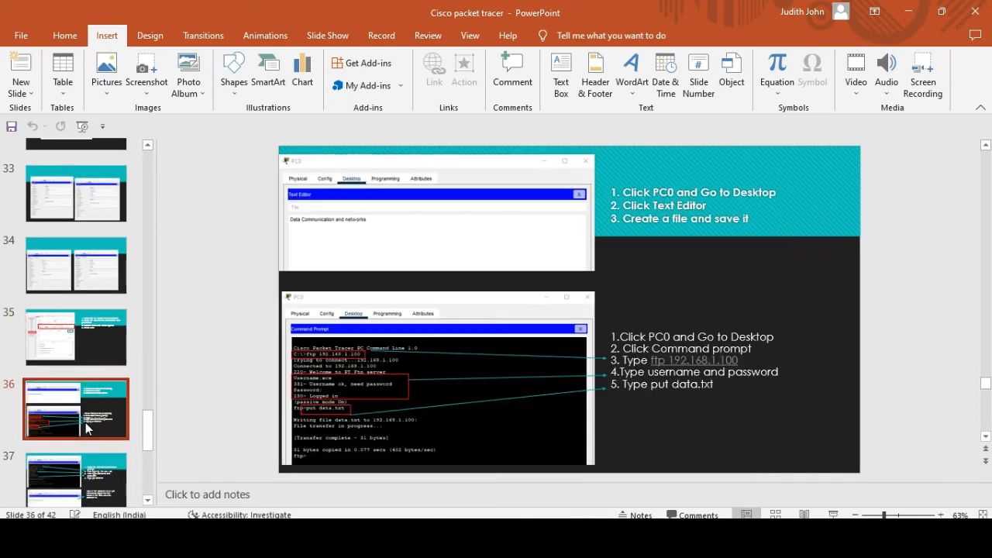
{"action": "scroll", "coordinate": [87, 382], "scroll_direction": "down", "scroll_amount": 2}
{"action": "left_click", "coordinate": [86, 398]}
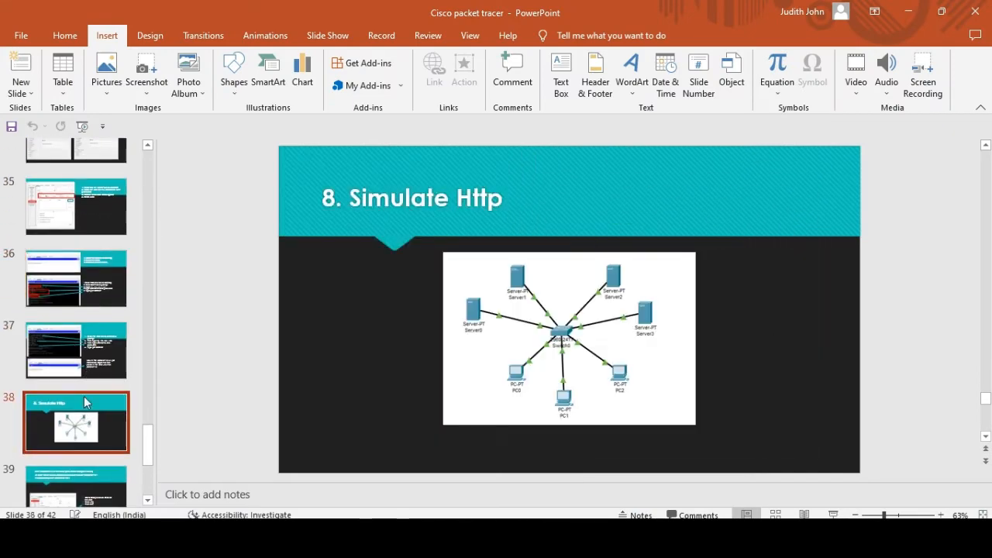
{"action": "scroll", "coordinate": [86, 400], "scroll_direction": "down", "scroll_amount": 1}
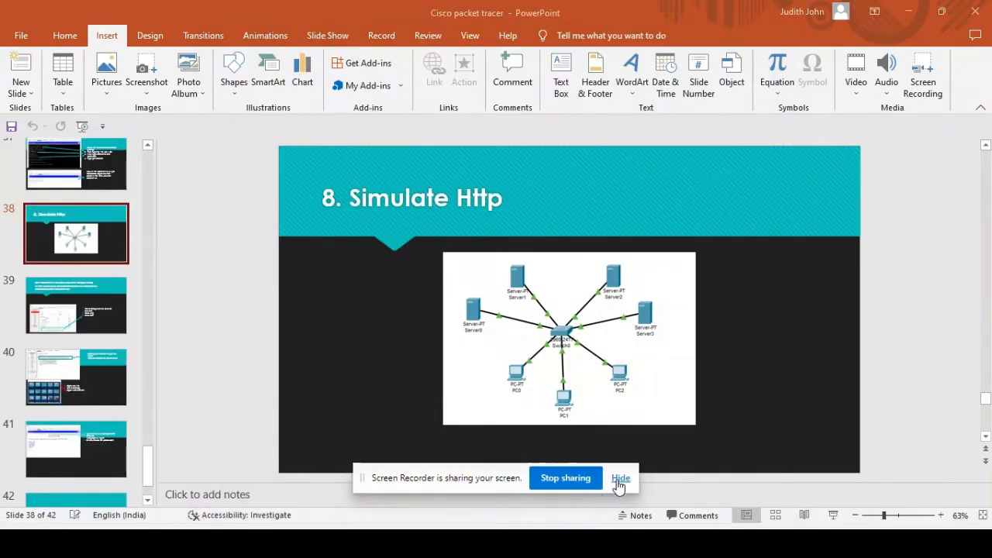
{"action": "left_click", "coordinate": [620, 478]}
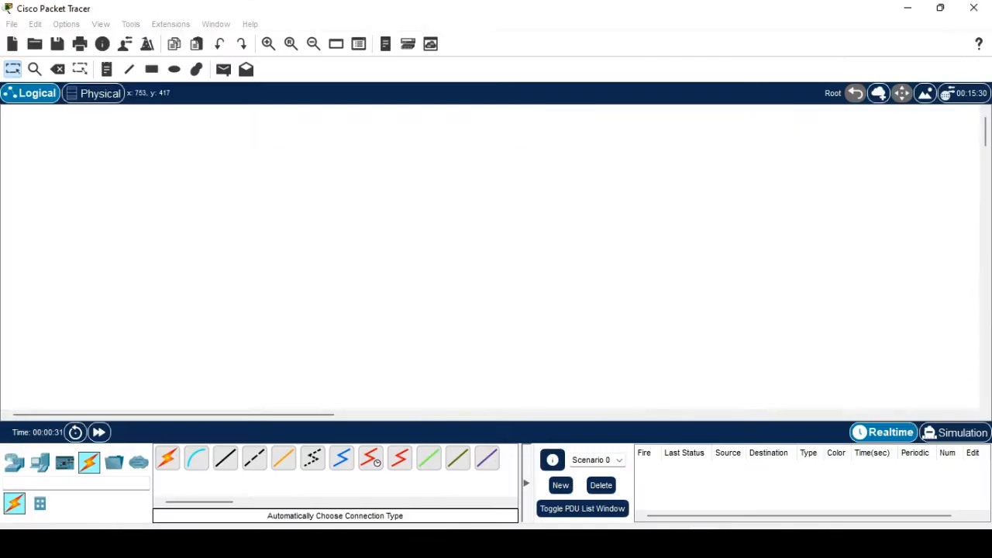
Place three PCs, PC0, PC1 and PC2, in a row on the workspace.
{"action": "left_click", "coordinate": [39, 462]}
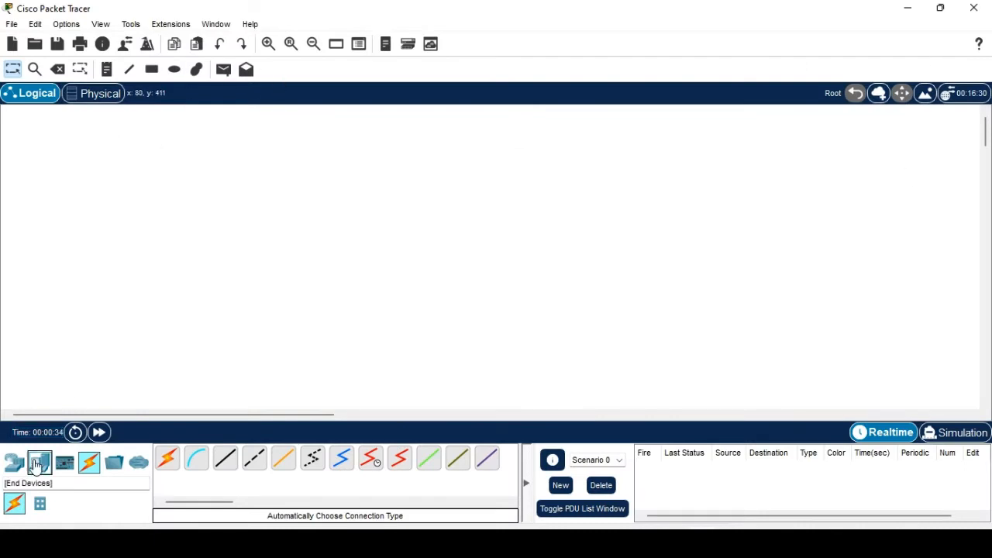
{"action": "left_click", "coordinate": [161, 461]}
{"action": "left_click", "coordinate": [201, 329]}
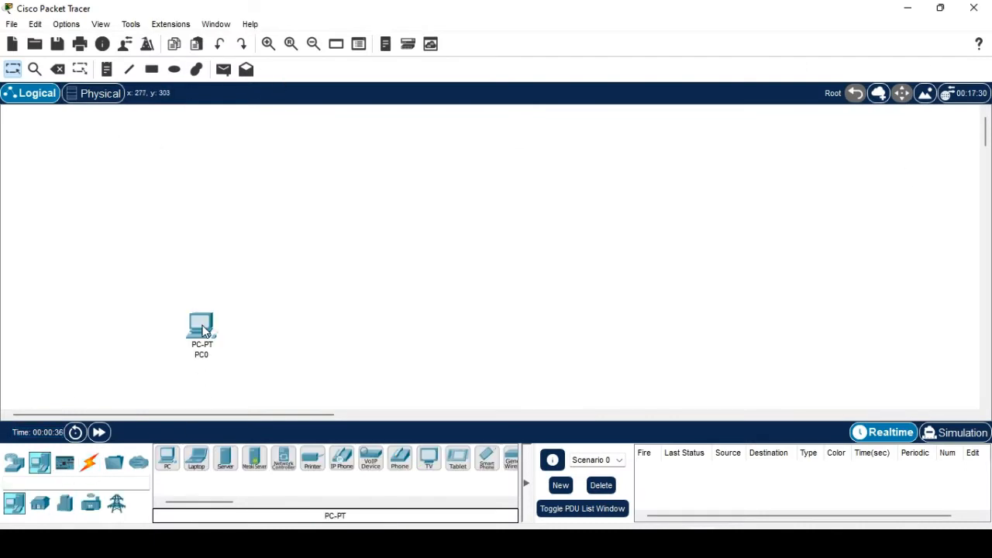
{"action": "left_click", "coordinate": [171, 459]}
{"action": "left_click", "coordinate": [262, 322]}
{"action": "left_click", "coordinate": [167, 464]}
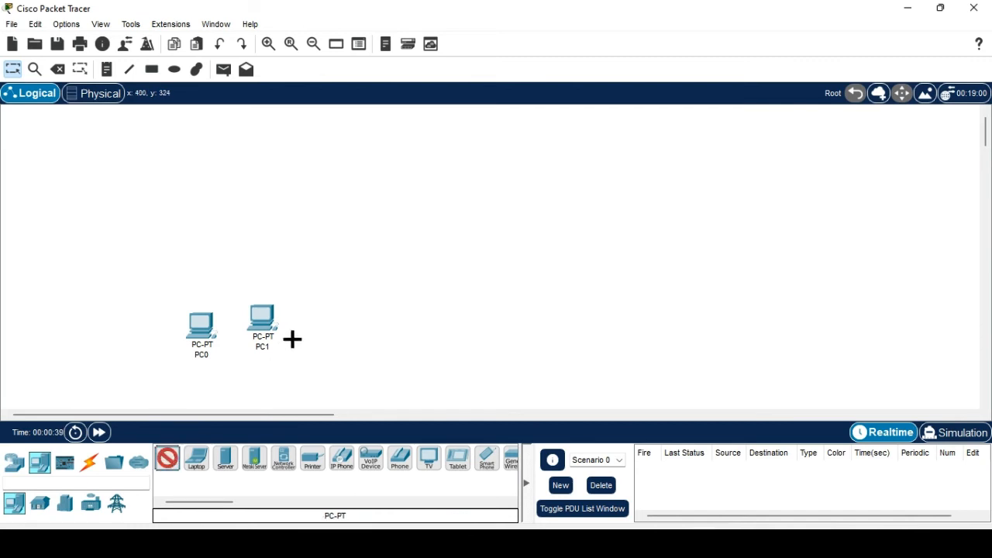
{"action": "left_click", "coordinate": [331, 320]}
Place four servers, Server0 to Server3, above the PCs.
{"action": "left_click", "coordinate": [226, 464]}
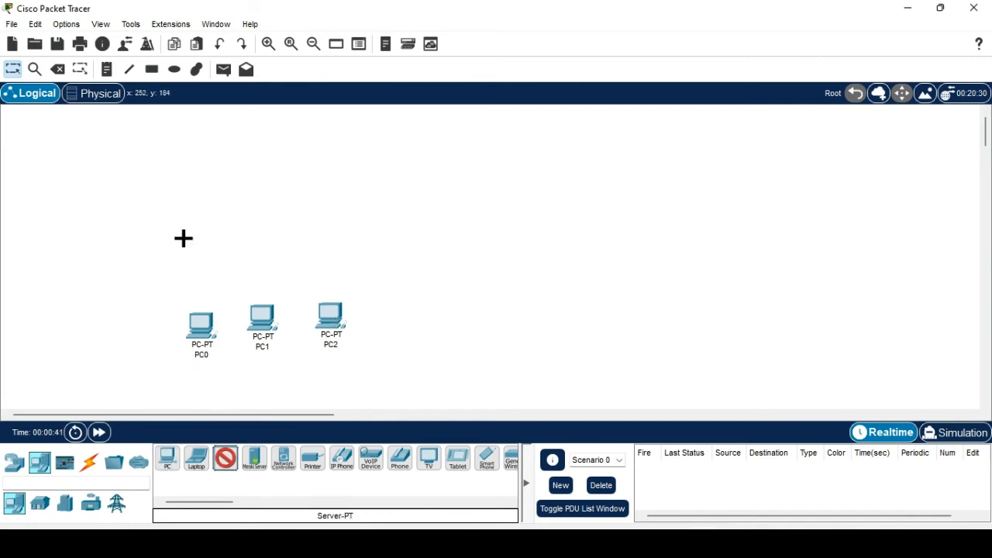
{"action": "left_click", "coordinate": [184, 235]}
{"action": "left_click", "coordinate": [224, 461]}
{"action": "left_click", "coordinate": [233, 164]}
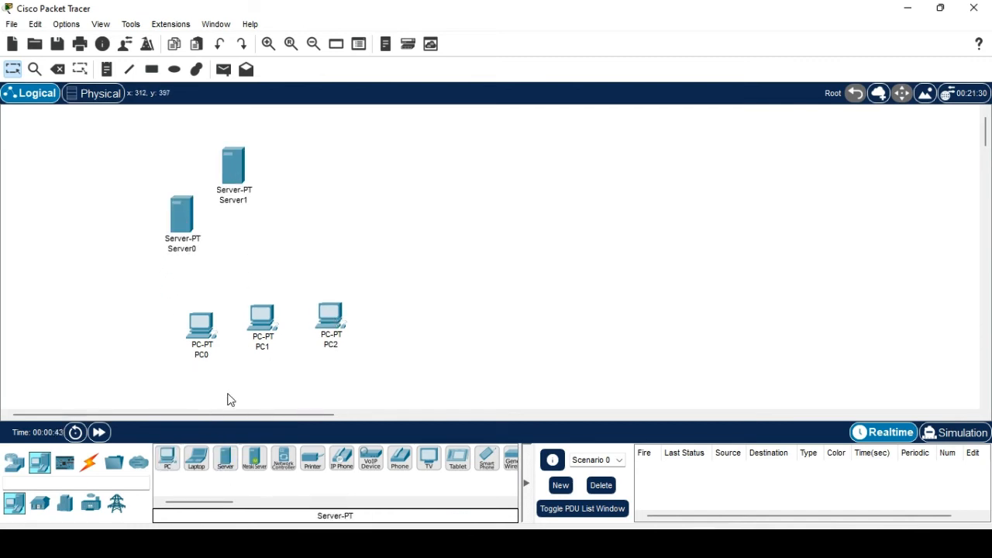
{"action": "left_click", "coordinate": [225, 460]}
{"action": "left_click", "coordinate": [330, 157]}
{"action": "left_click", "coordinate": [224, 461]}
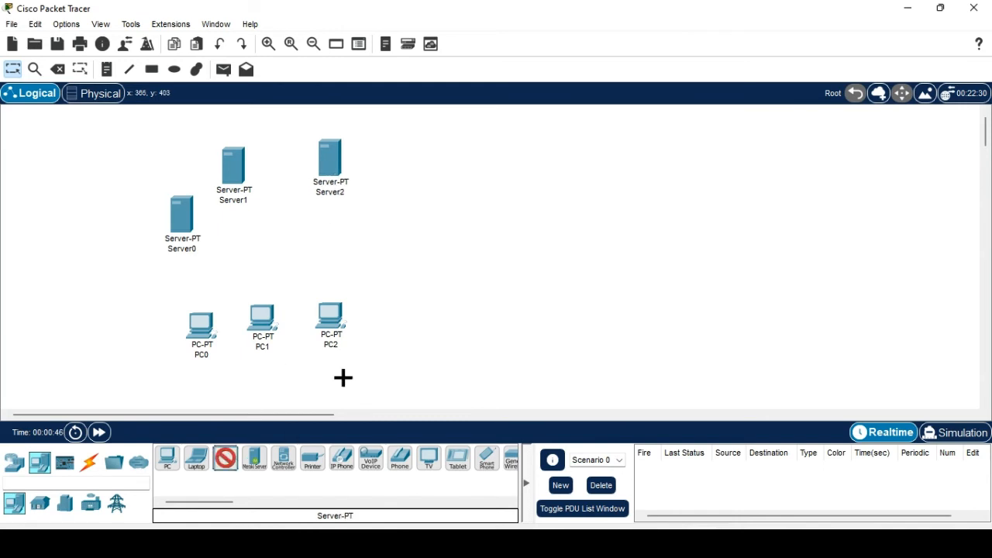
{"action": "left_click", "coordinate": [433, 188]}
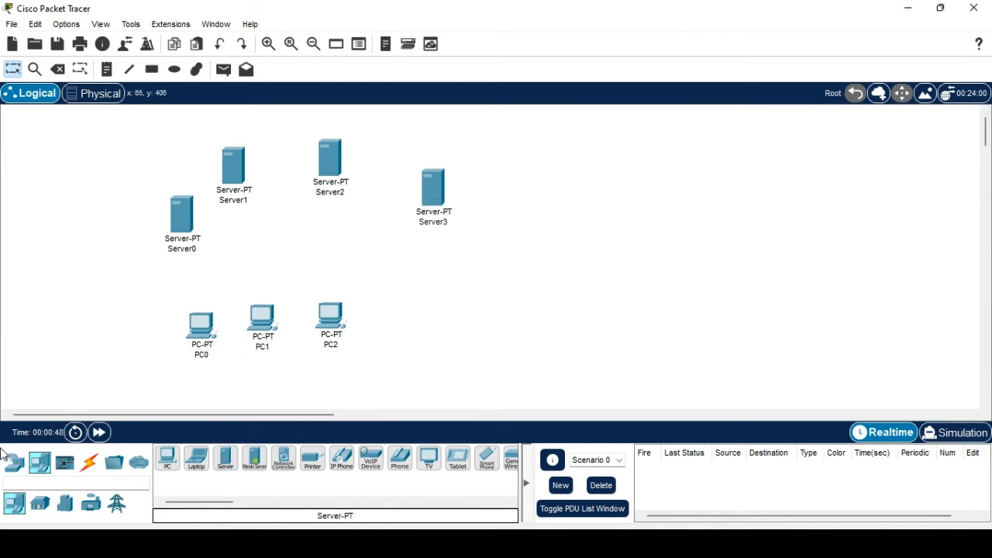
Add a 2960 switch, Switch0, in the centre and line the PCs up below it.
{"action": "left_click", "coordinate": [14, 463]}
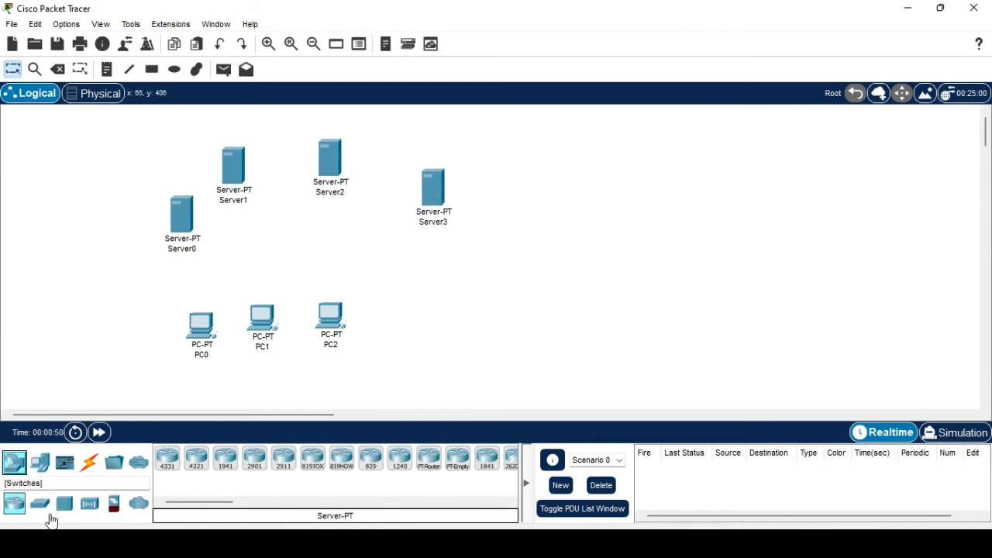
{"action": "left_click", "coordinate": [47, 508]}
{"action": "left_click", "coordinate": [167, 460]}
{"action": "left_click", "coordinate": [281, 242]}
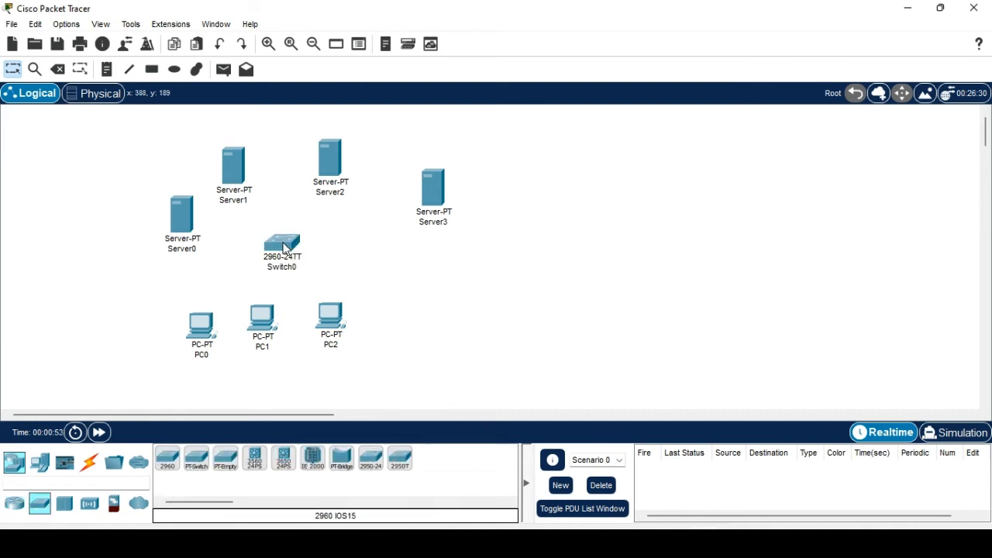
{"action": "left_click_drag", "start_coordinate": [335, 316], "coordinate": [419, 366]}
{"action": "left_click_drag", "start_coordinate": [267, 327], "coordinate": [299, 364]}
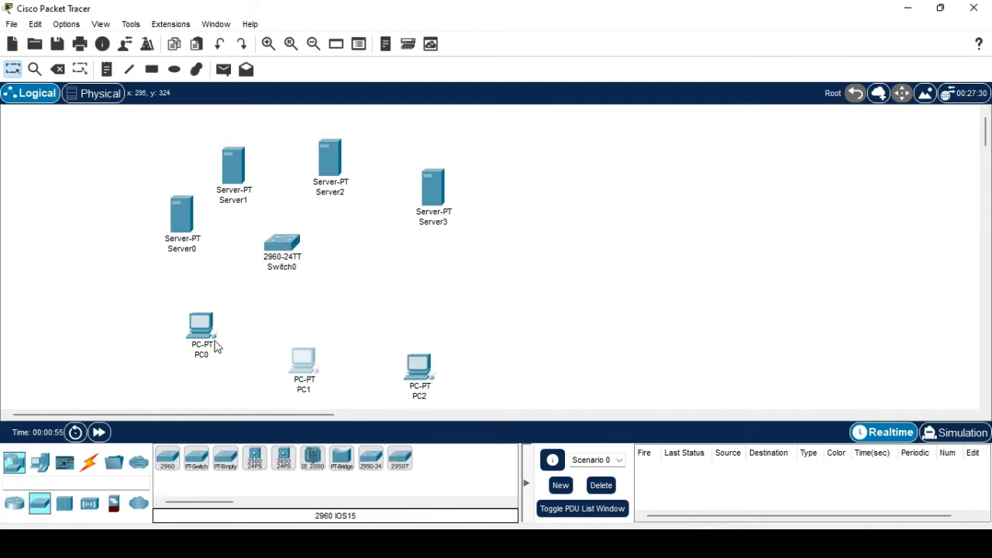
{"action": "left_click_drag", "start_coordinate": [215, 348], "coordinate": [225, 388]}
{"action": "left_click", "coordinate": [447, 301]}
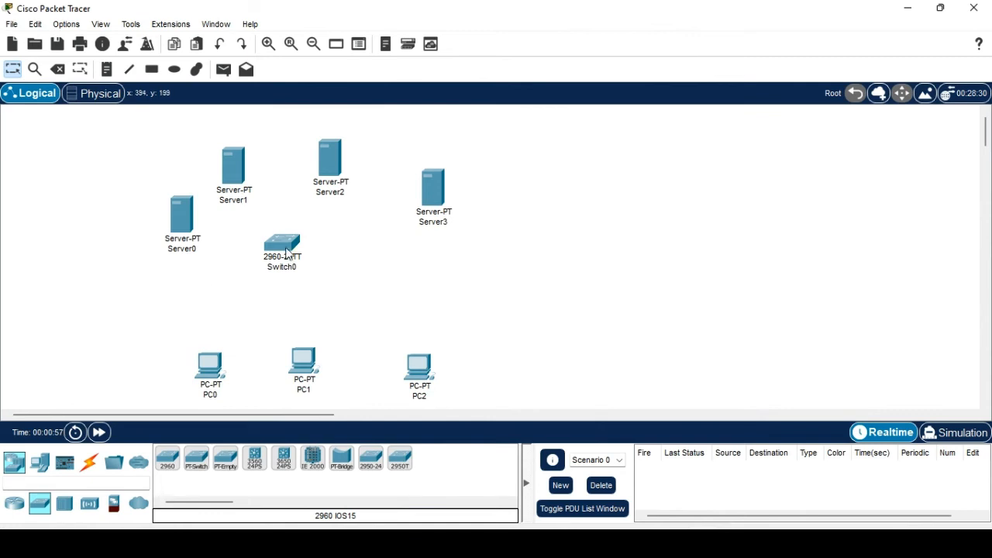
{"action": "left_click_drag", "start_coordinate": [285, 252], "coordinate": [296, 281]}
Cable Server0, Server1 and Server2 to Switch0 with automatic connections.
{"action": "left_click", "coordinate": [89, 461]}
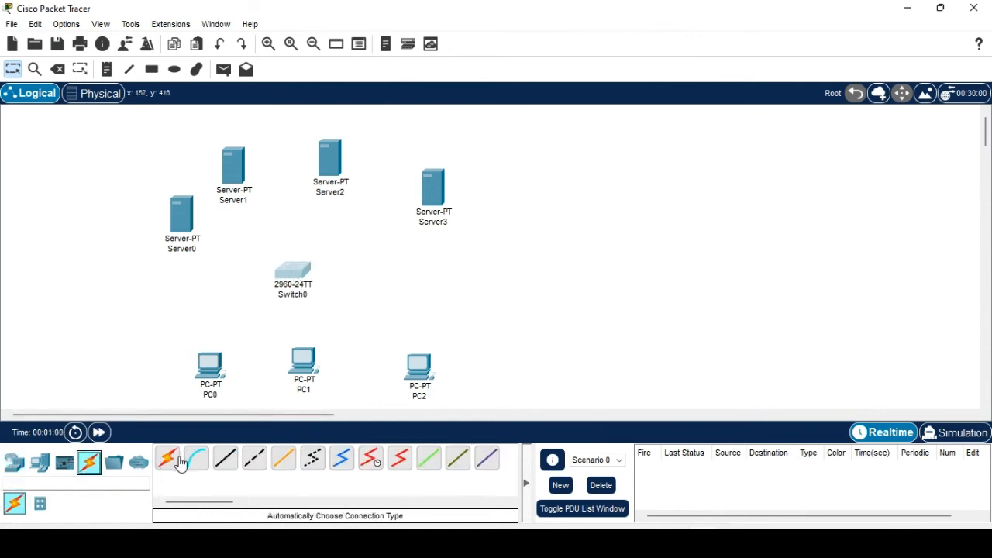
{"action": "left_click", "coordinate": [167, 459]}
{"action": "left_click", "coordinate": [186, 217]}
{"action": "left_click", "coordinate": [289, 278]}
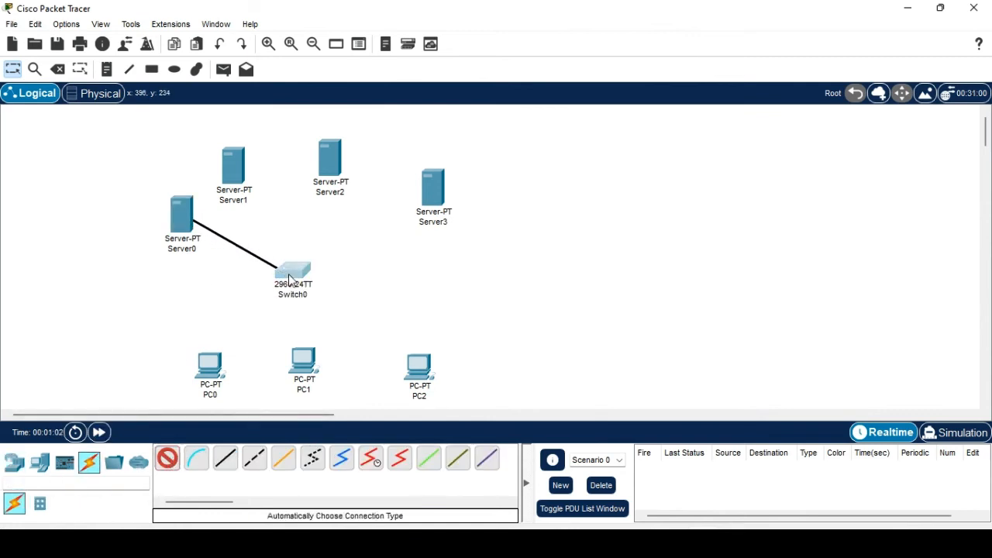
{"action": "left_click", "coordinate": [167, 460]}
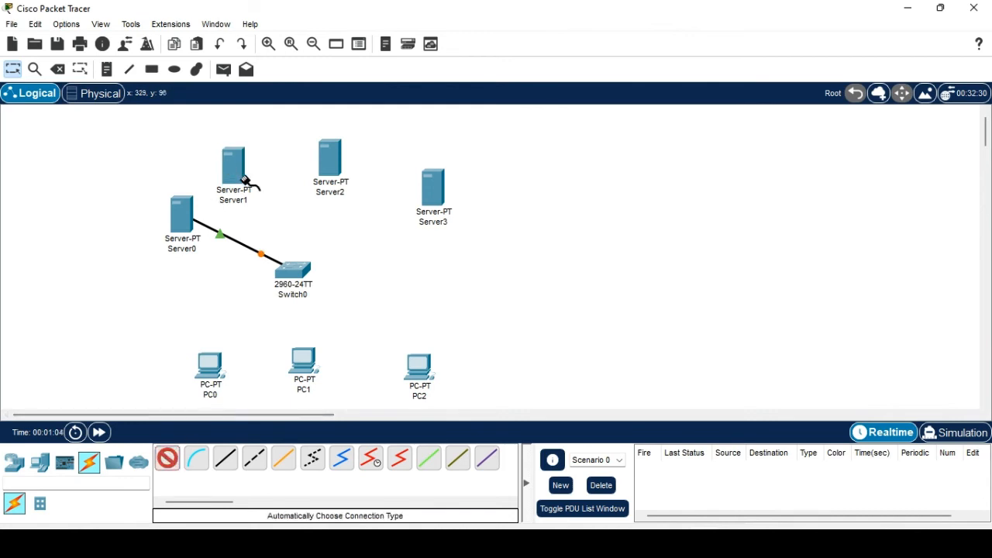
{"action": "left_click", "coordinate": [244, 180]}
{"action": "left_click", "coordinate": [290, 273]}
{"action": "left_click", "coordinate": [167, 458]}
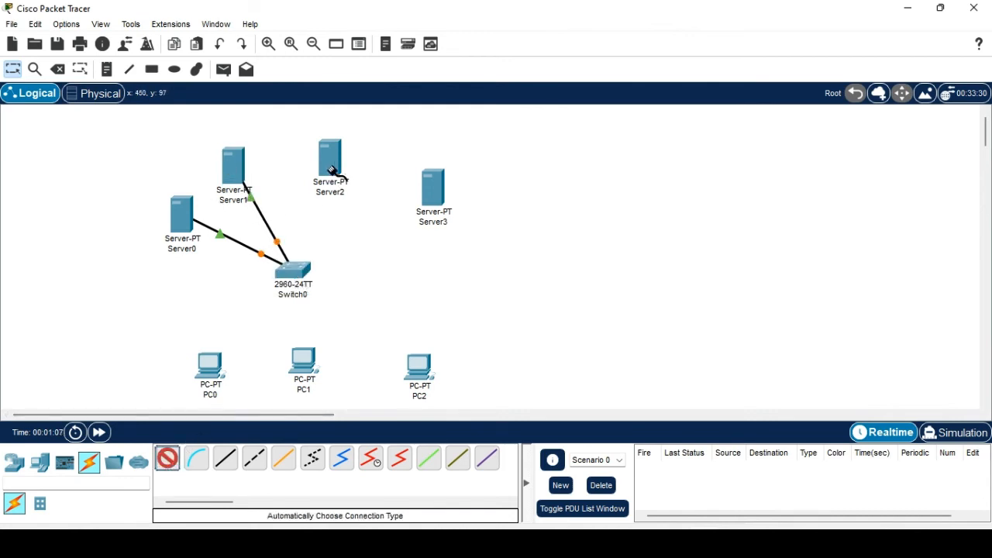
{"action": "left_click", "coordinate": [331, 171]}
{"action": "left_click", "coordinate": [295, 267]}
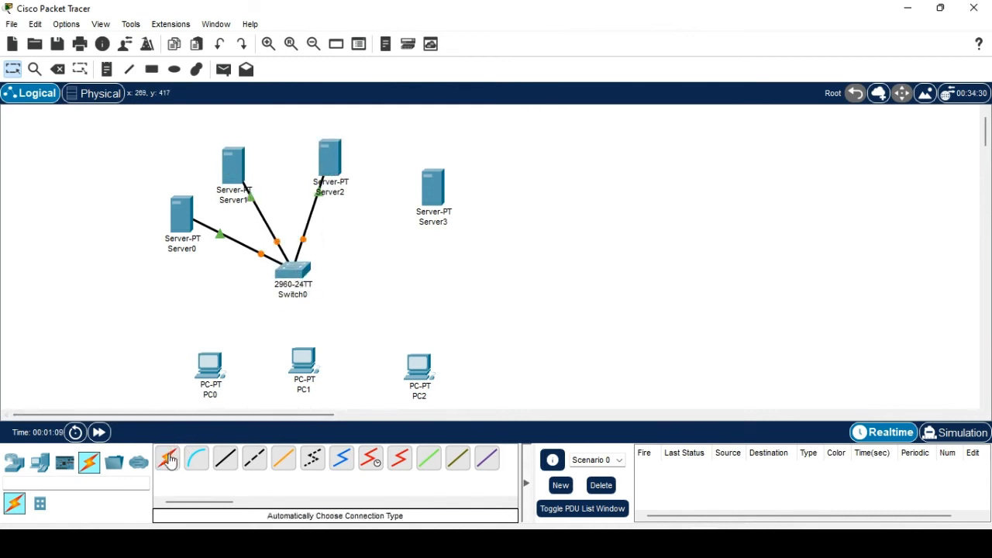
Connect Server3 to Switch0 with an automatic cable.
{"action": "left_click", "coordinate": [168, 460]}
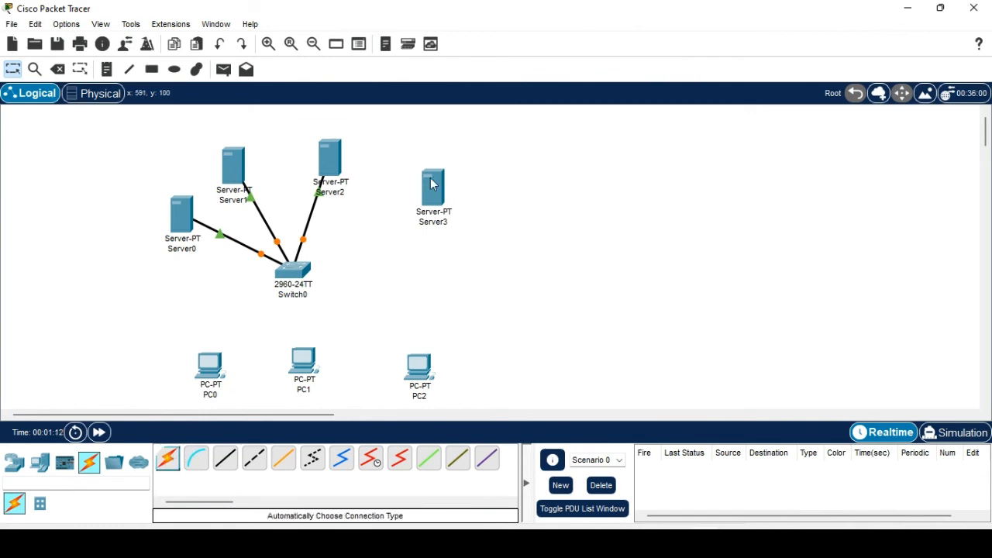
{"action": "key", "text": "Escape"}
{"action": "left_click", "coordinate": [432, 183]}
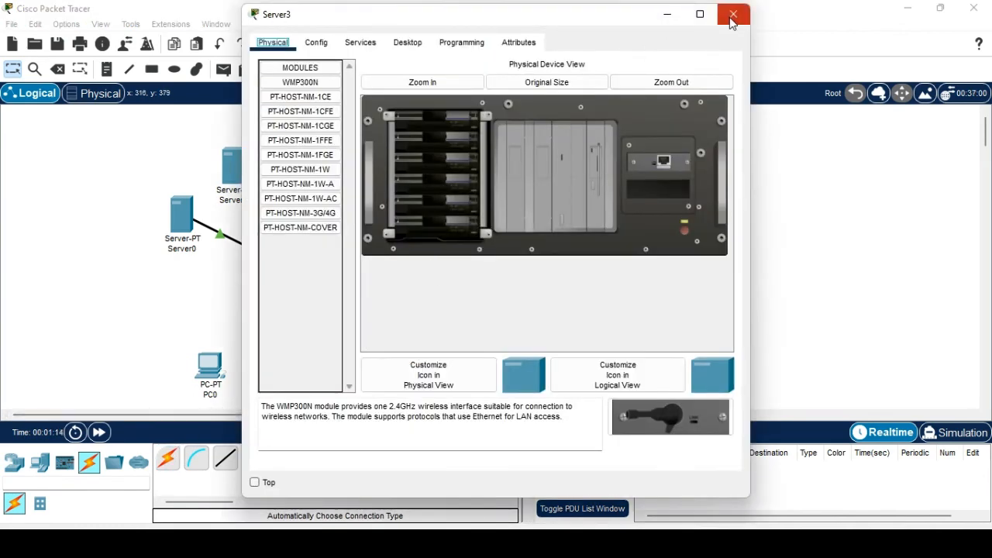
{"action": "left_click", "coordinate": [732, 16]}
{"action": "left_click", "coordinate": [168, 461]}
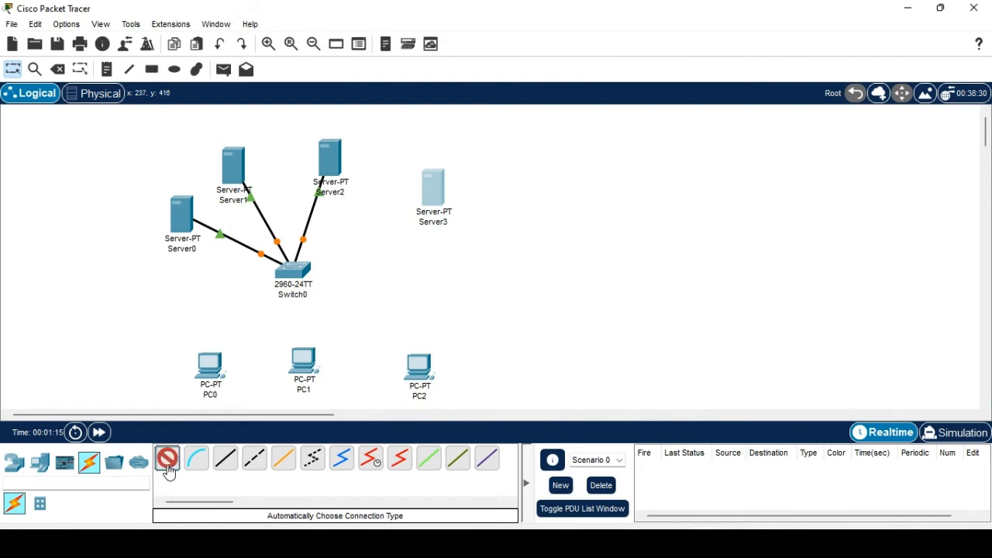
{"action": "left_click", "coordinate": [437, 190]}
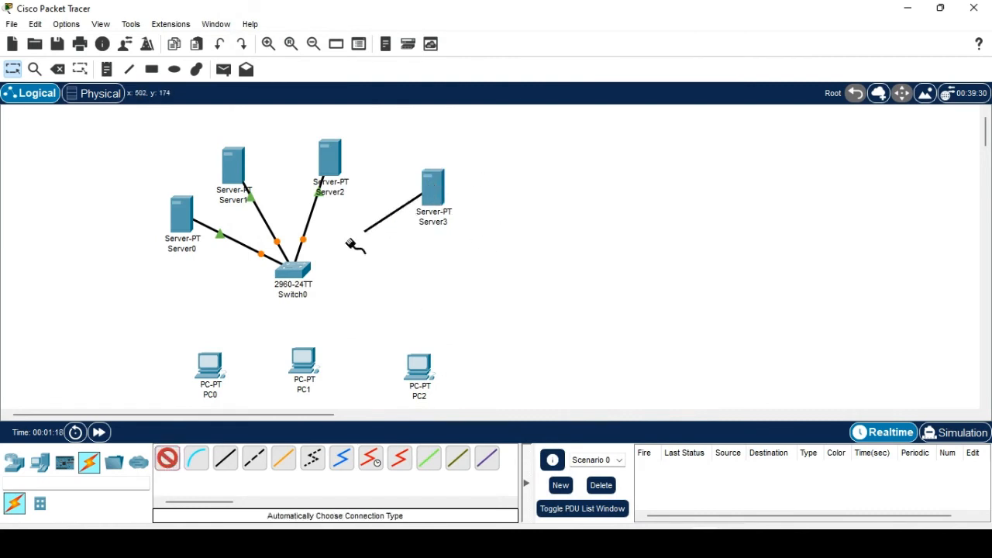
{"action": "left_click", "coordinate": [283, 272]}
Cable PC0, PC1 and PC2 to Switch0 with automatic connections.
{"action": "left_click", "coordinate": [167, 457]}
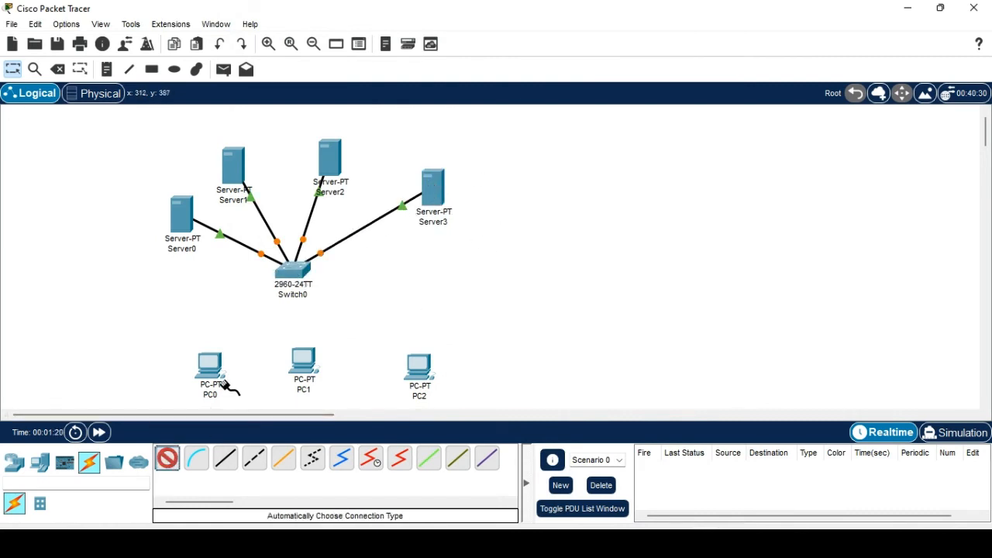
{"action": "left_click", "coordinate": [215, 366]}
{"action": "left_click", "coordinate": [283, 273]}
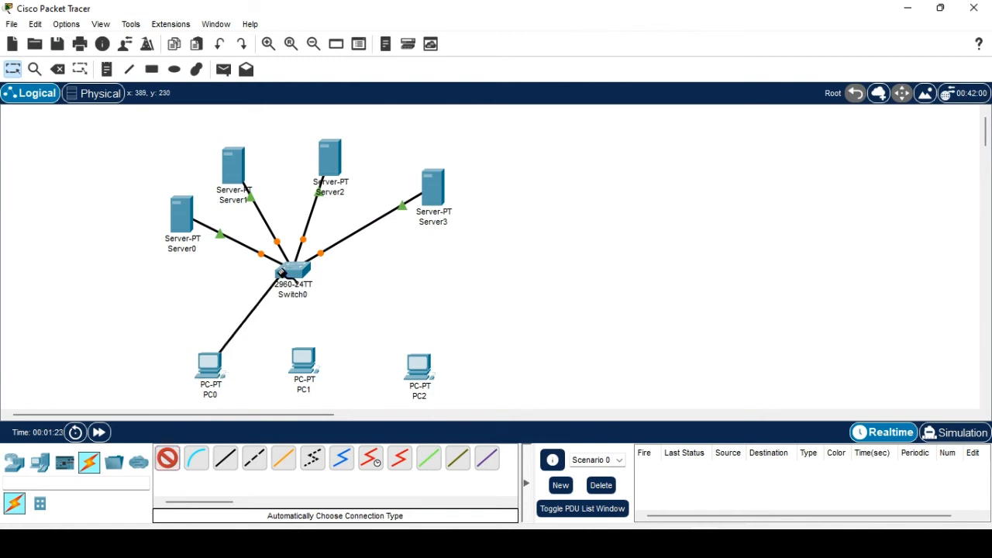
{"action": "left_click", "coordinate": [169, 460]}
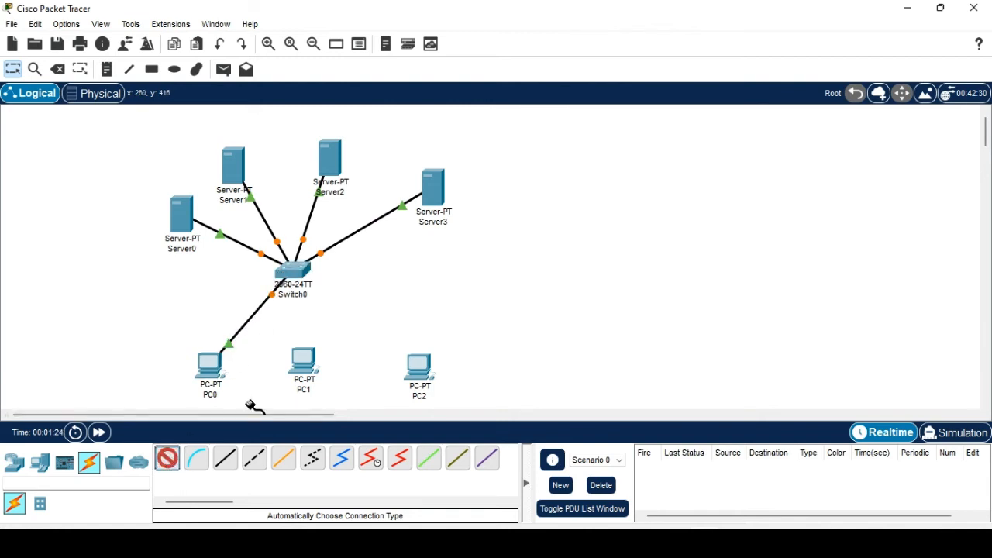
{"action": "left_click", "coordinate": [304, 361]}
{"action": "left_click", "coordinate": [293, 271]}
{"action": "left_click", "coordinate": [168, 458]}
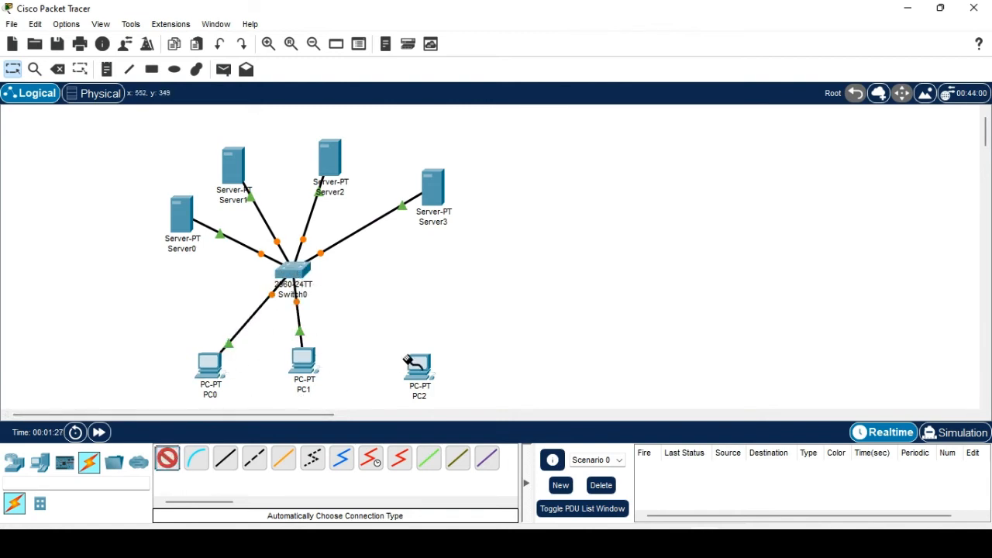
{"action": "left_click", "coordinate": [409, 361]}
{"action": "left_click", "coordinate": [291, 271]}
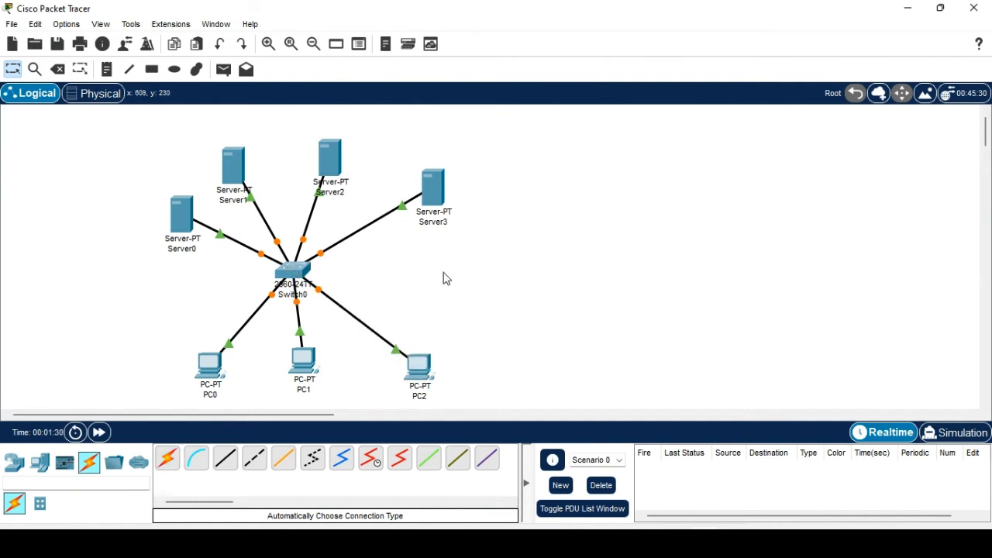
Rename Server0 to DHCP and Server1 to DNS.
{"action": "left_click", "coordinate": [191, 250]}
{"action": "type", "text": "DHCP"}
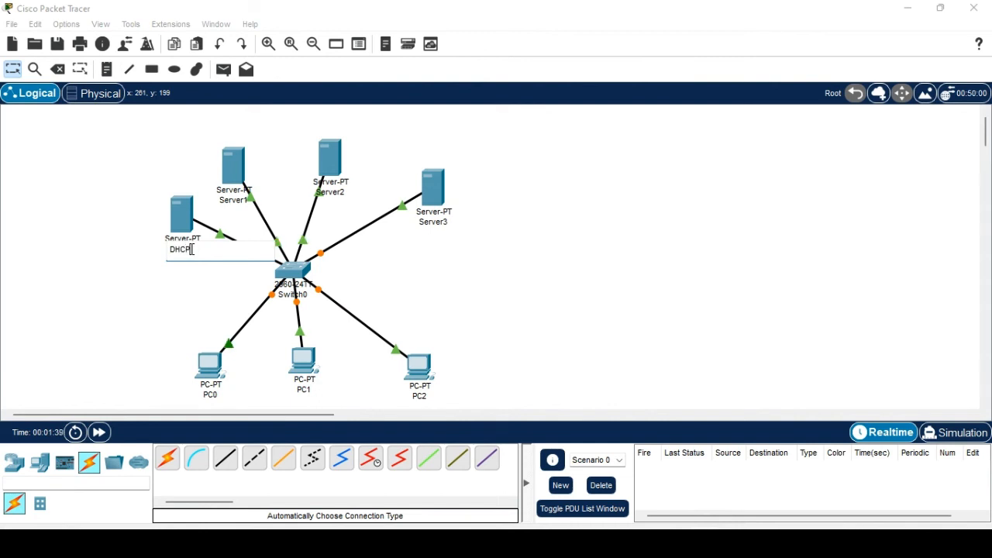
{"action": "left_click", "coordinate": [177, 299]}
{"action": "left_click", "coordinate": [233, 199]}
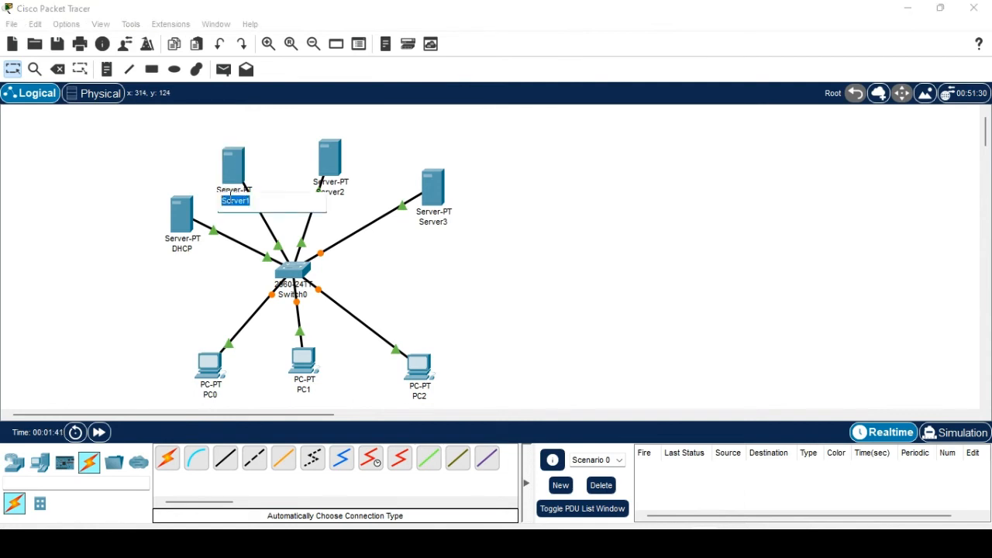
{"action": "type", "text": "DNS"}
{"action": "left_click", "coordinate": [418, 267]}
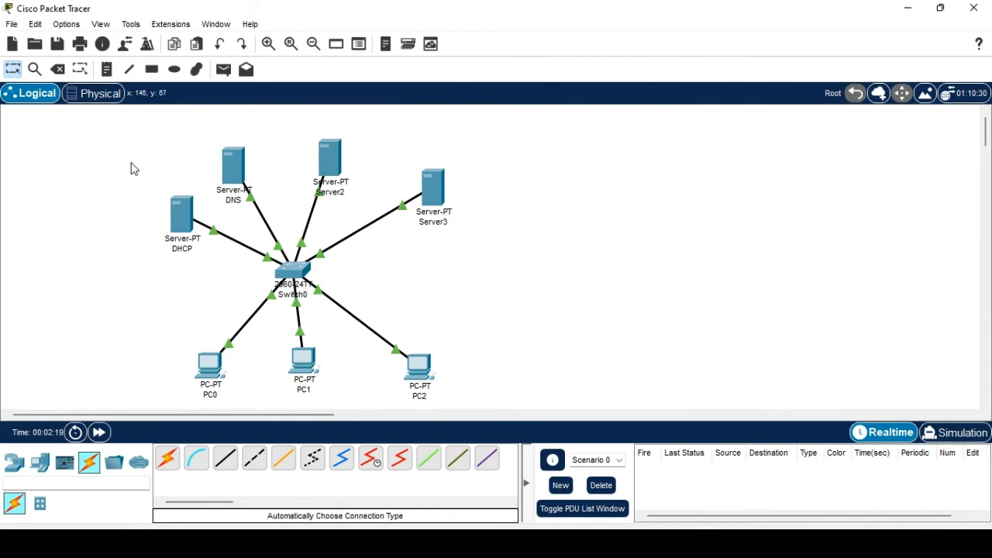
Rename Server2 to google and Server3 to amazon.
{"action": "mouse_move", "coordinate": [246, 202]}
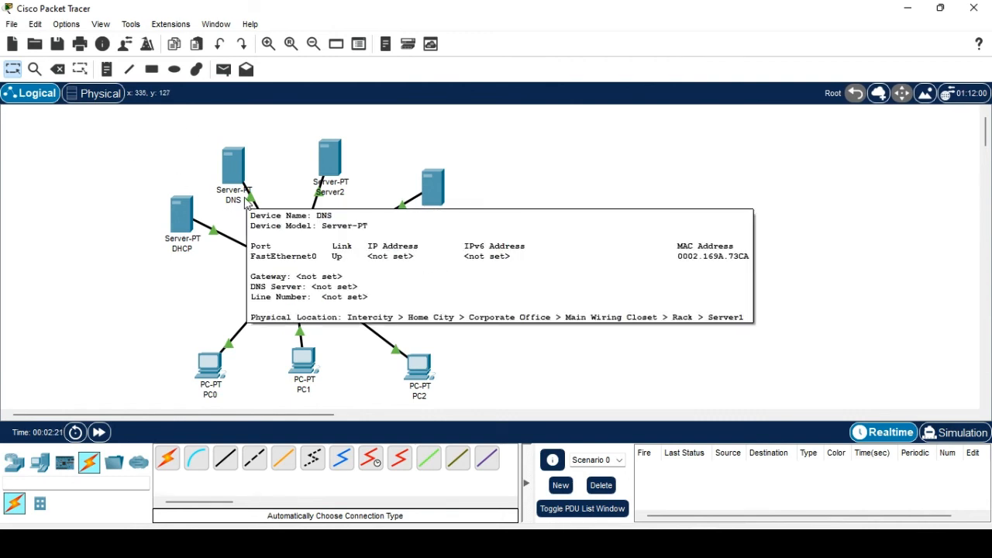
{"action": "left_click", "coordinate": [339, 194]}
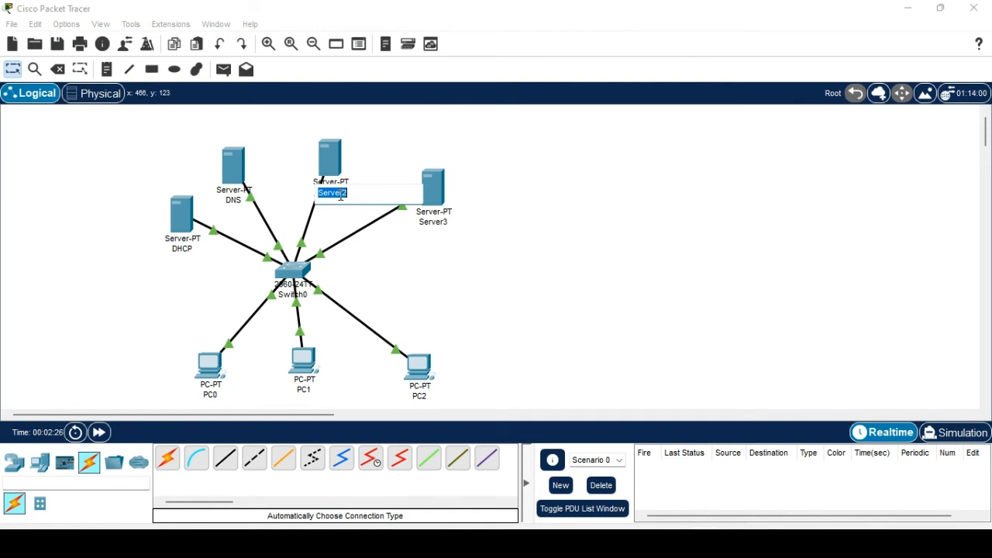
{"action": "type", "text": "google"}
{"action": "left_click", "coordinate": [438, 252]}
{"action": "left_click", "coordinate": [436, 222]}
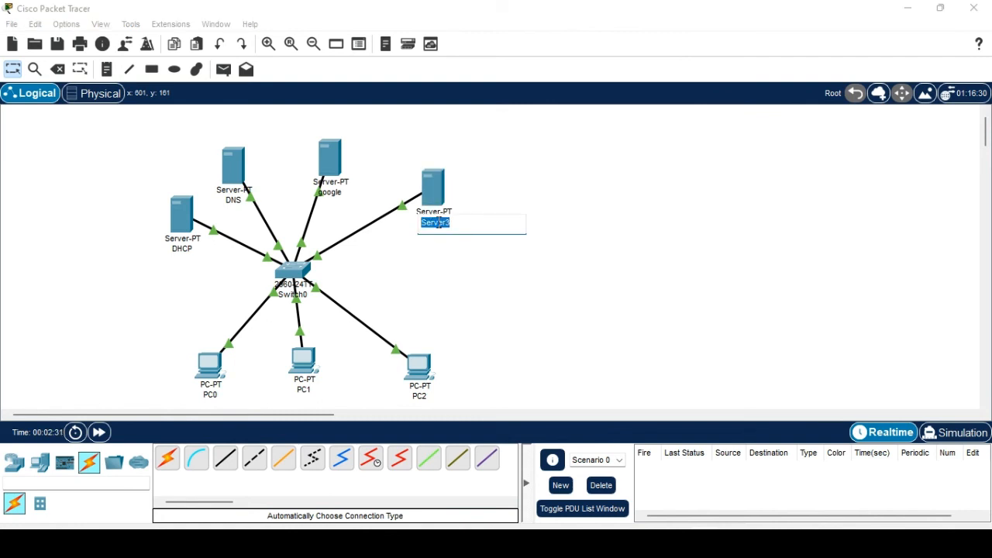
{"action": "type", "text": "amazon"}
{"action": "left_click", "coordinate": [434, 270]}
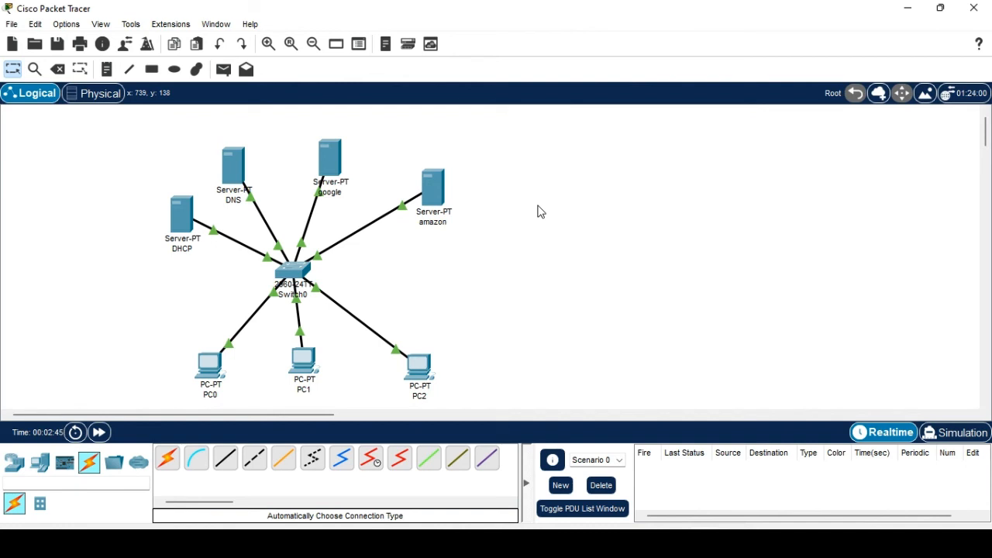
Give the DHCP server IPv4 192.168.1.1 and the DNS server 192.168.1.2.
{"action": "left_click", "coordinate": [183, 227]}
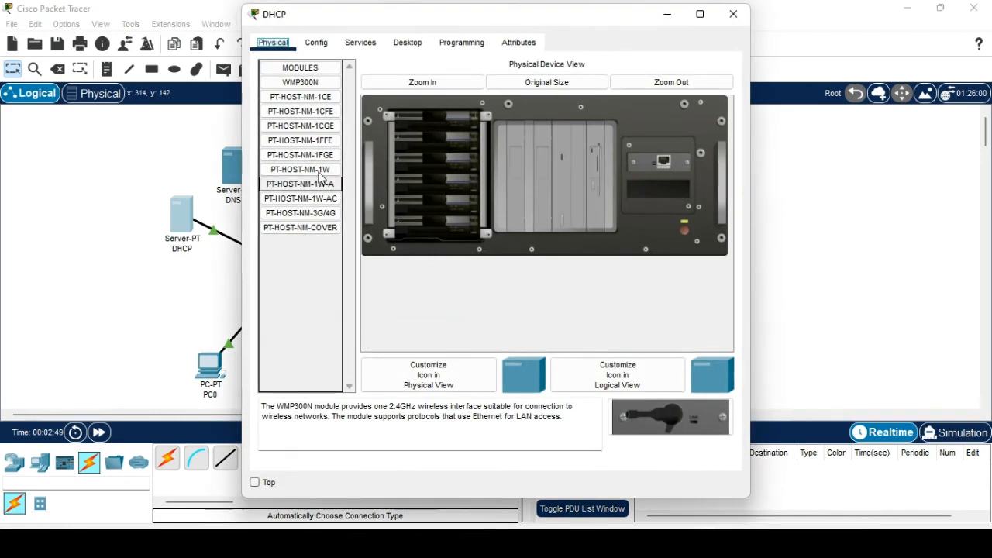
{"action": "left_click", "coordinate": [331, 48]}
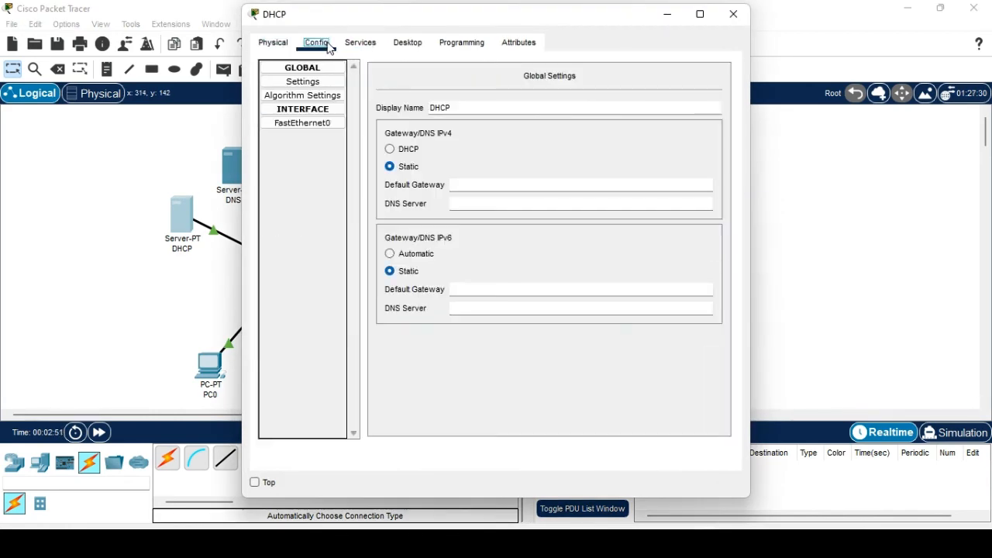
{"action": "left_click", "coordinate": [360, 44]}
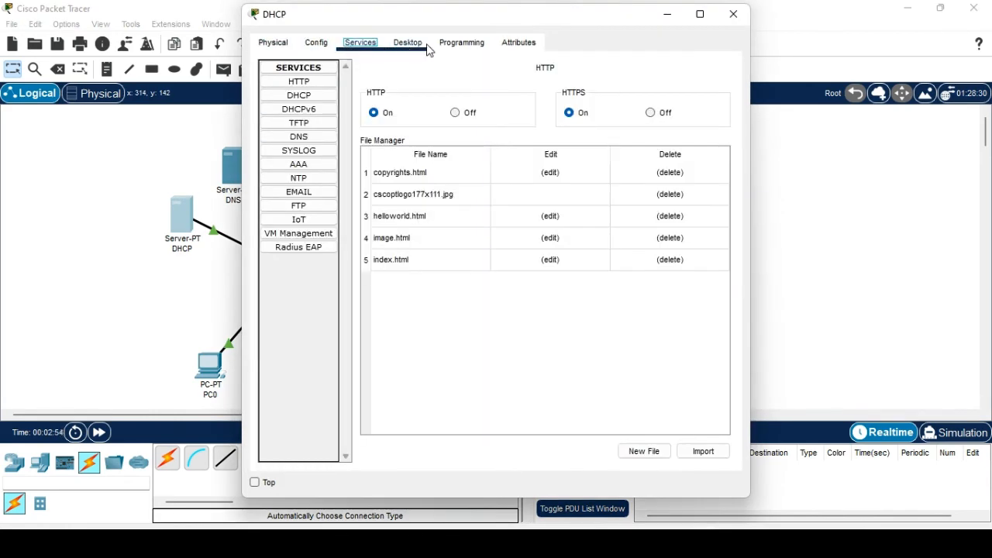
{"action": "left_click", "coordinate": [419, 45]}
{"action": "left_click", "coordinate": [306, 114]}
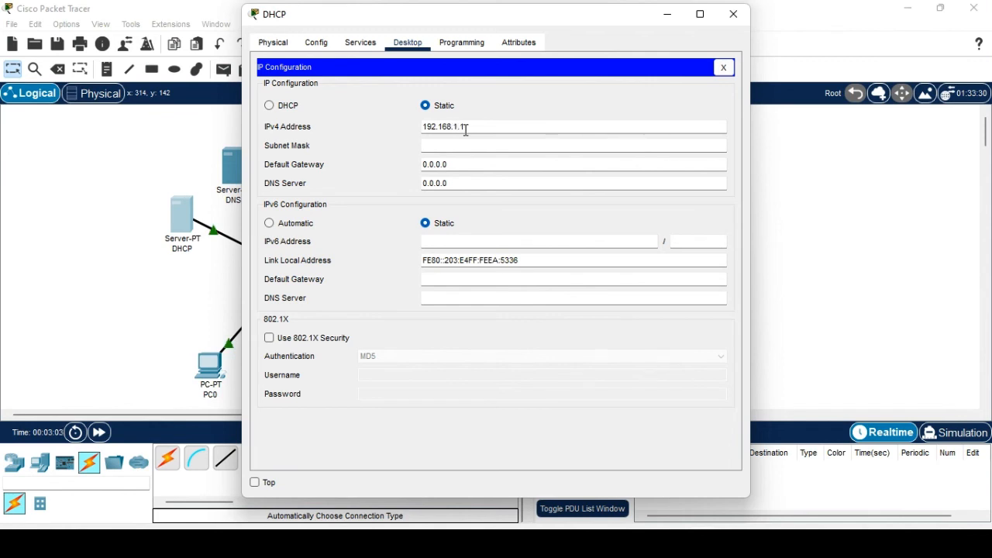
{"action": "left_click", "coordinate": [733, 14]}
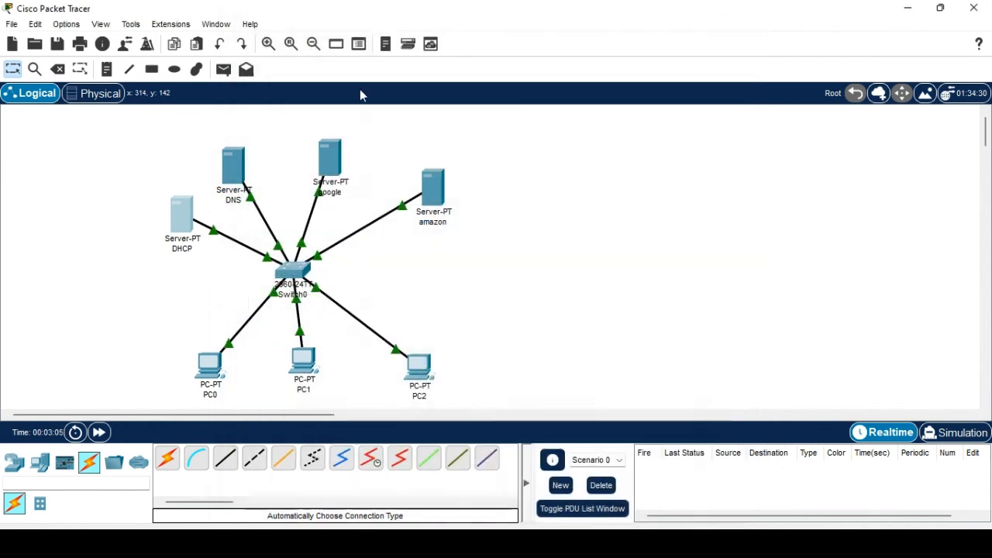
{"action": "left_click", "coordinate": [230, 166]}
{"action": "left_click", "coordinate": [409, 44]}
{"action": "left_click", "coordinate": [304, 102]}
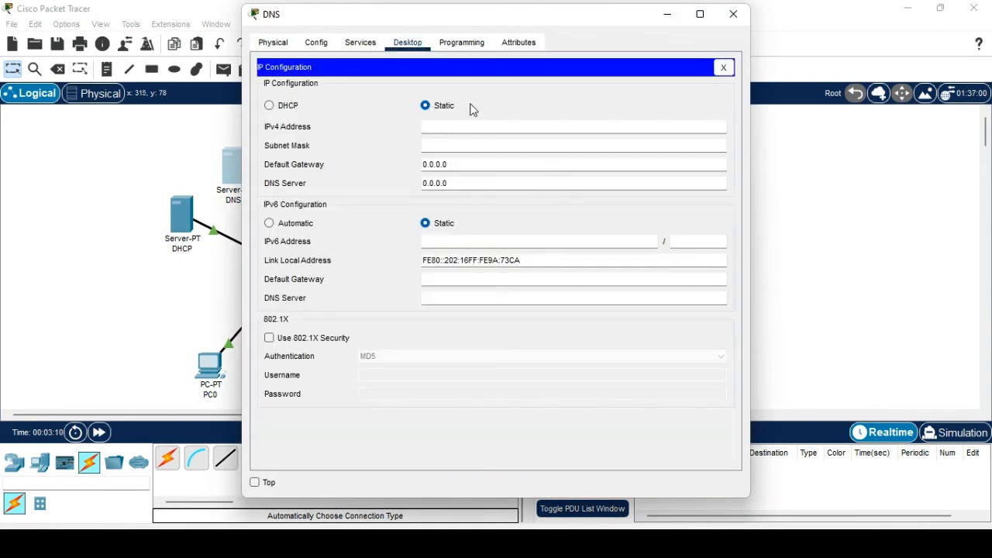
{"action": "left_click", "coordinate": [459, 127]}
{"action": "type", "text": "192.168.1.2"}
{"action": "left_click", "coordinate": [733, 14]}
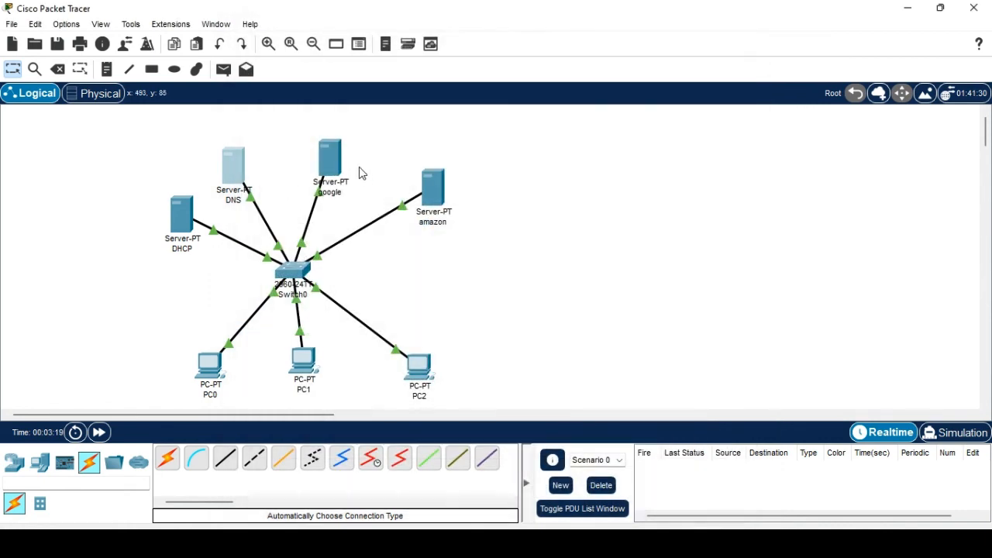
Give the google server IPv4 192.168.1.3 and the amazon server 192.168.1.4.
{"action": "left_click", "coordinate": [332, 159]}
{"action": "left_click", "coordinate": [360, 43]}
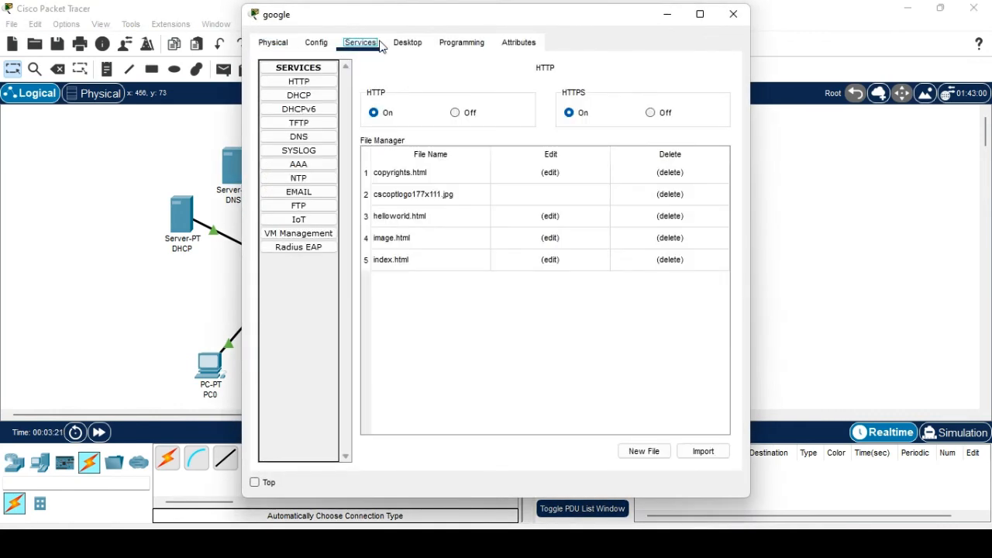
{"action": "left_click", "coordinate": [407, 42]}
{"action": "left_click", "coordinate": [322, 104]}
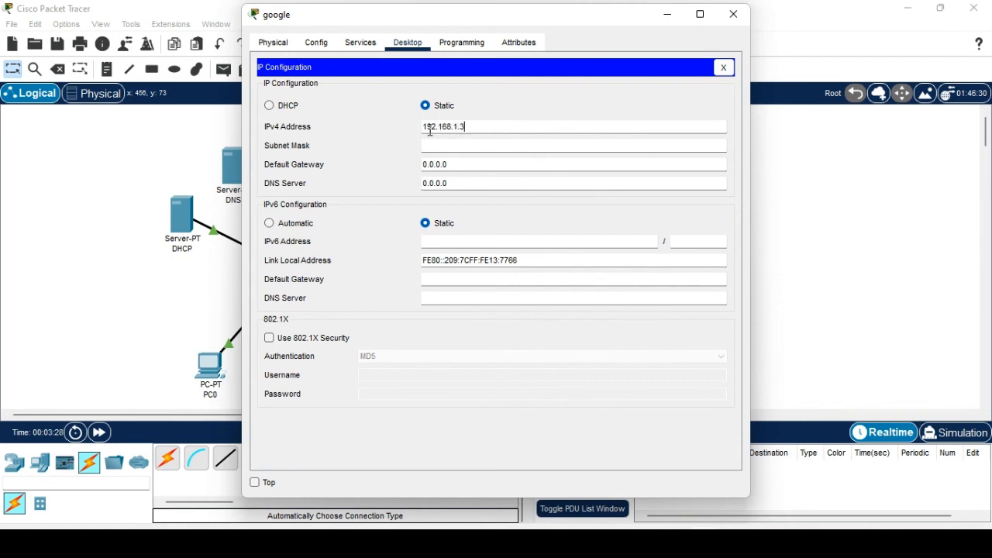
{"action": "left_click", "coordinate": [733, 14]}
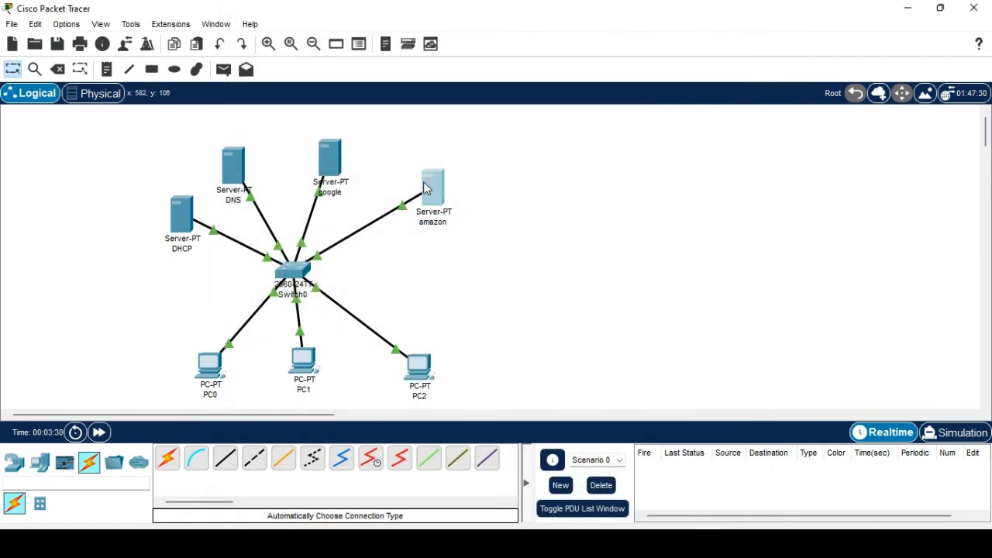
{"action": "left_click", "coordinate": [424, 188]}
{"action": "left_click", "coordinate": [408, 42]}
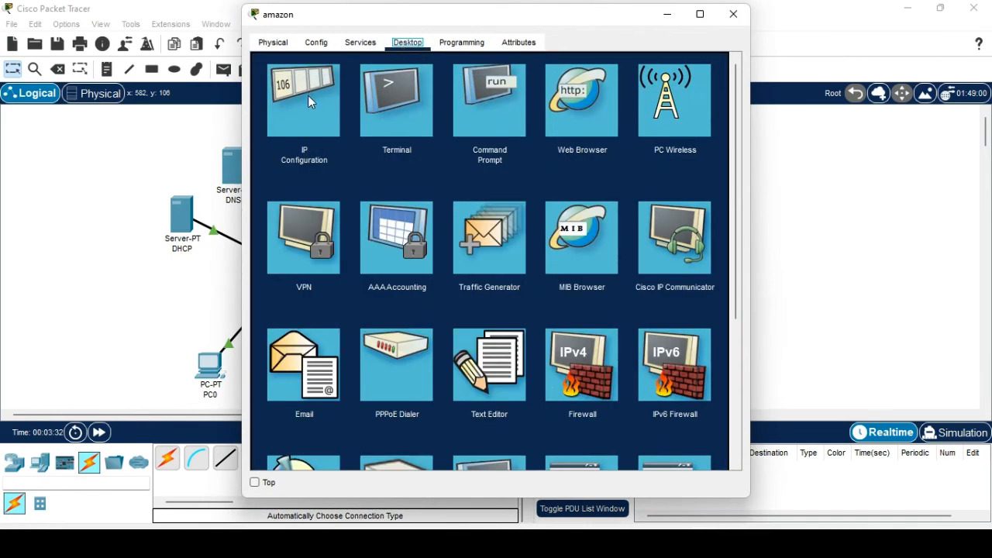
{"action": "left_click", "coordinate": [316, 108]}
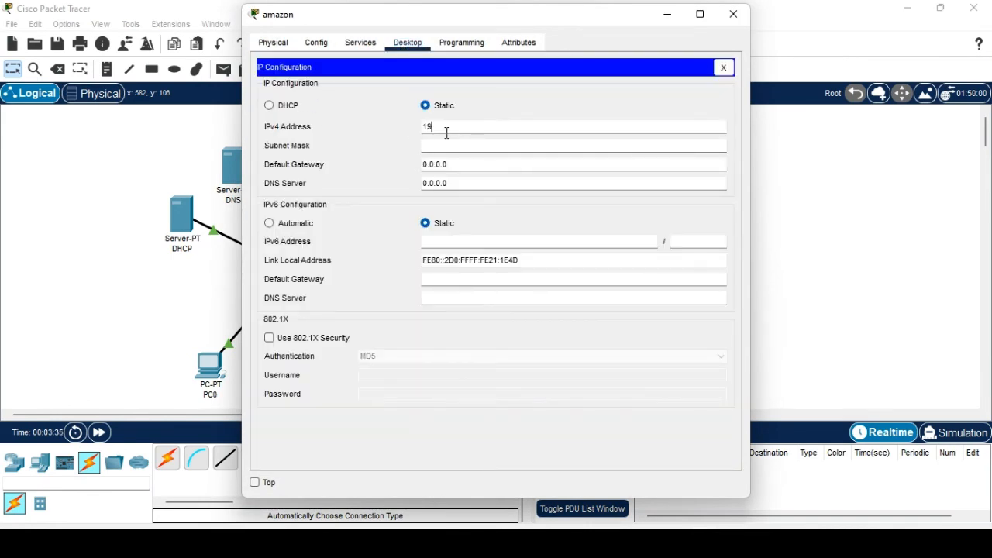
{"action": "left_click", "coordinate": [446, 132]}
{"action": "type", "text": "192.168.1.4"}
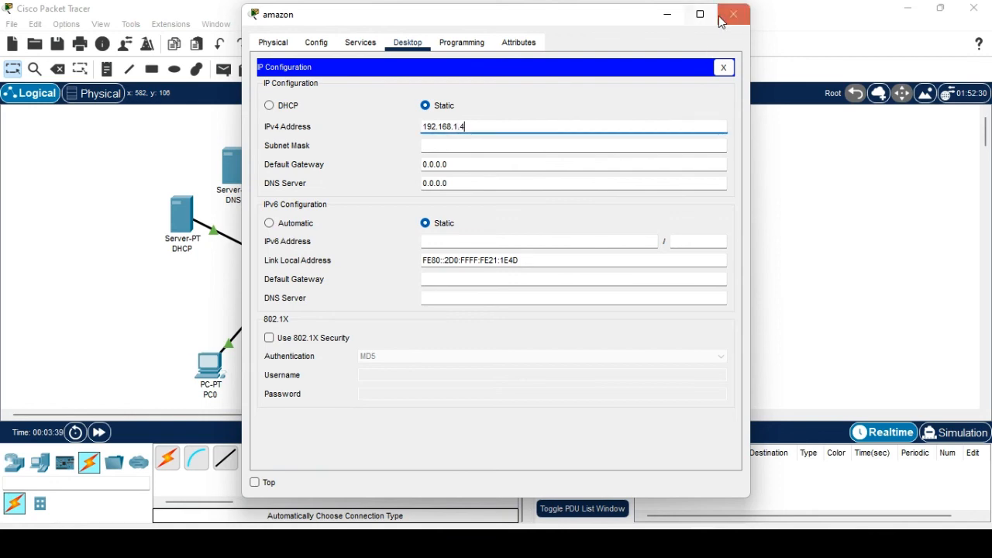
{"action": "left_click", "coordinate": [733, 14]}
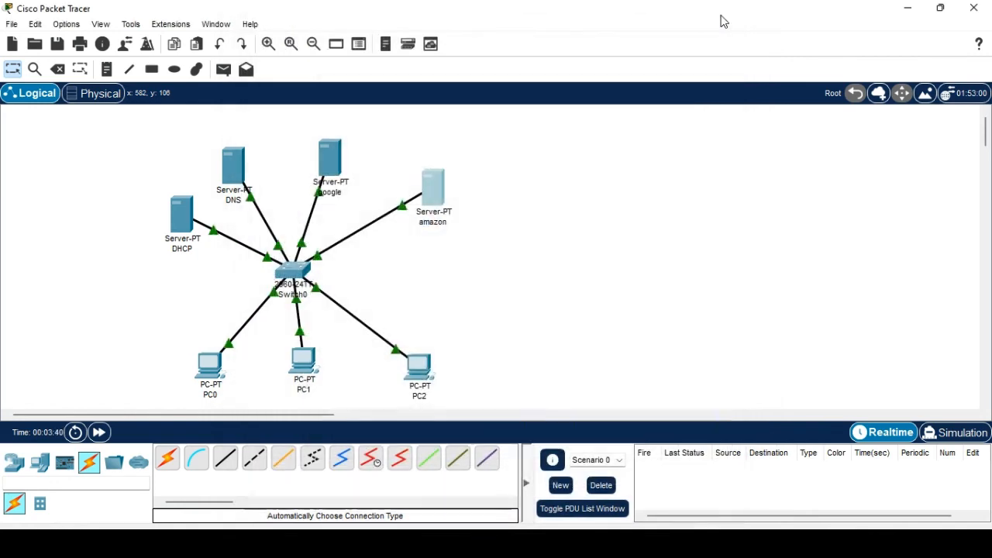
Turn DHCP on with DNS server 192.168.1.2 and serverPool starting at 192.168.1.10, and save.
{"action": "left_click", "coordinate": [183, 221]}
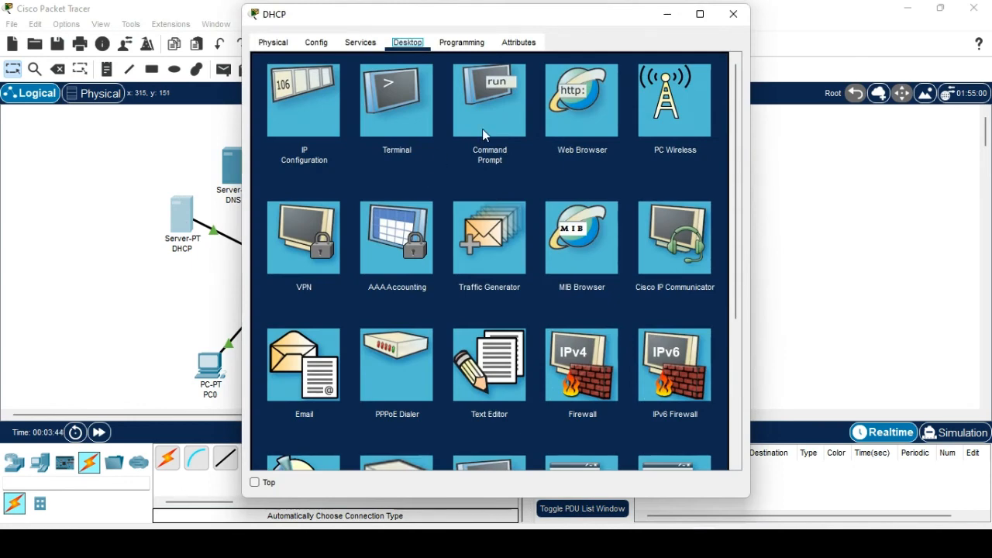
{"action": "left_click", "coordinate": [356, 46]}
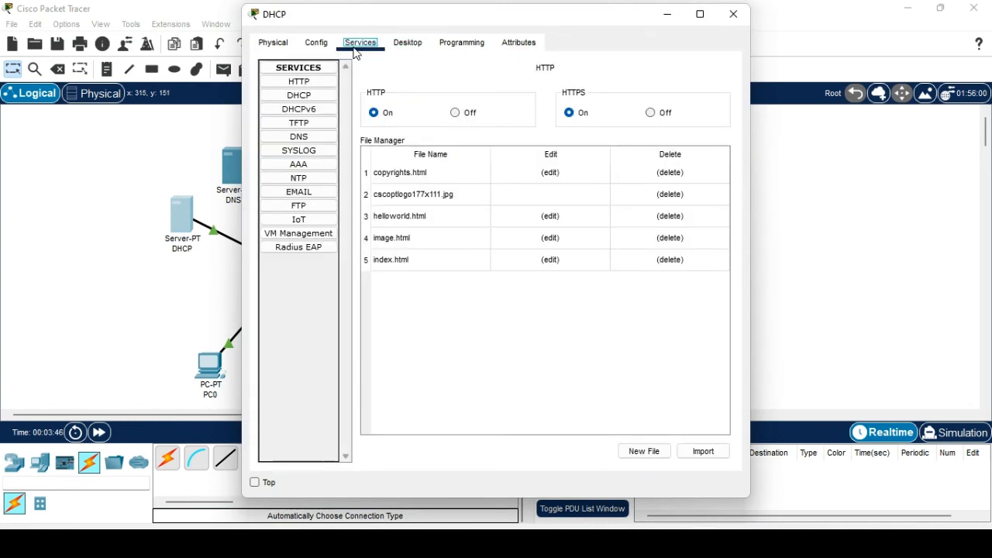
{"action": "left_click", "coordinate": [300, 95]}
{"action": "left_click", "coordinate": [581, 95]}
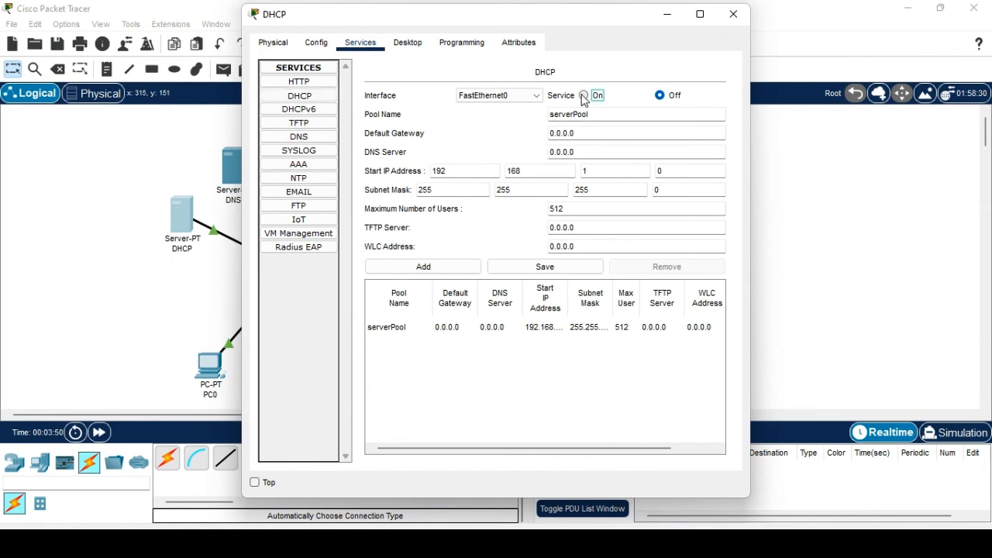
{"action": "left_click_drag", "start_coordinate": [583, 153], "coordinate": [545, 160]}
{"action": "type", "text": "192."}
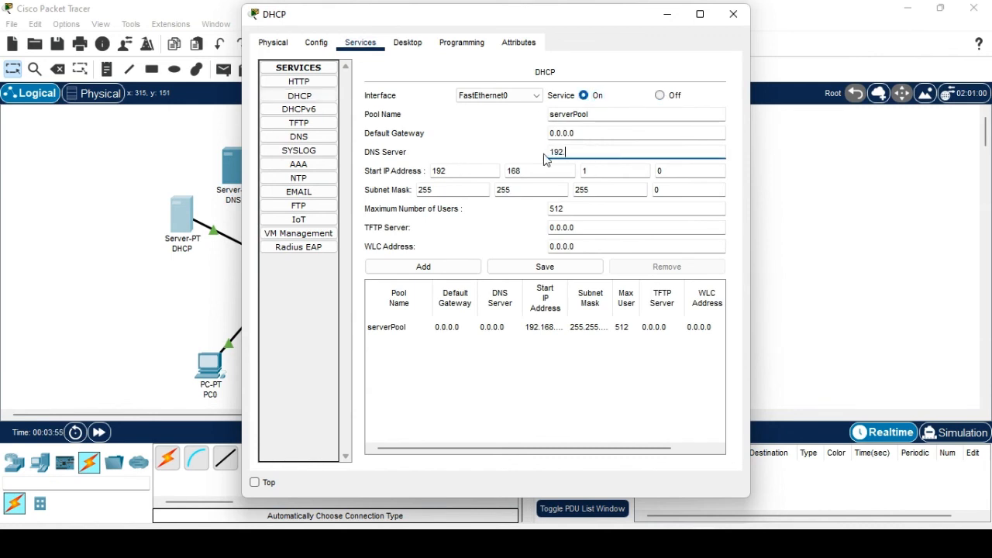
{"action": "type", "text": "168.1.2"}
{"action": "left_click", "coordinate": [510, 335]}
{"action": "double_click", "coordinate": [666, 172]}
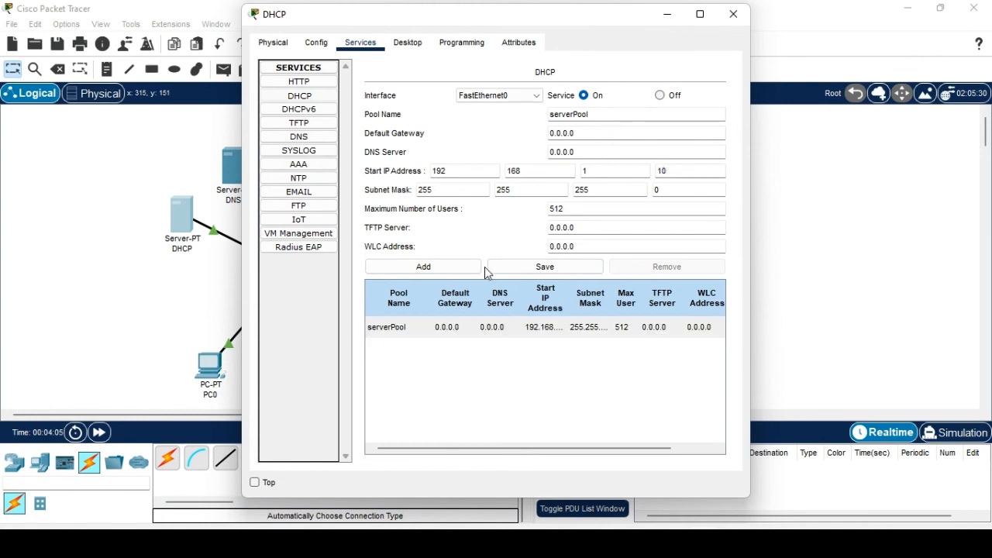
{"action": "left_click", "coordinate": [519, 268]}
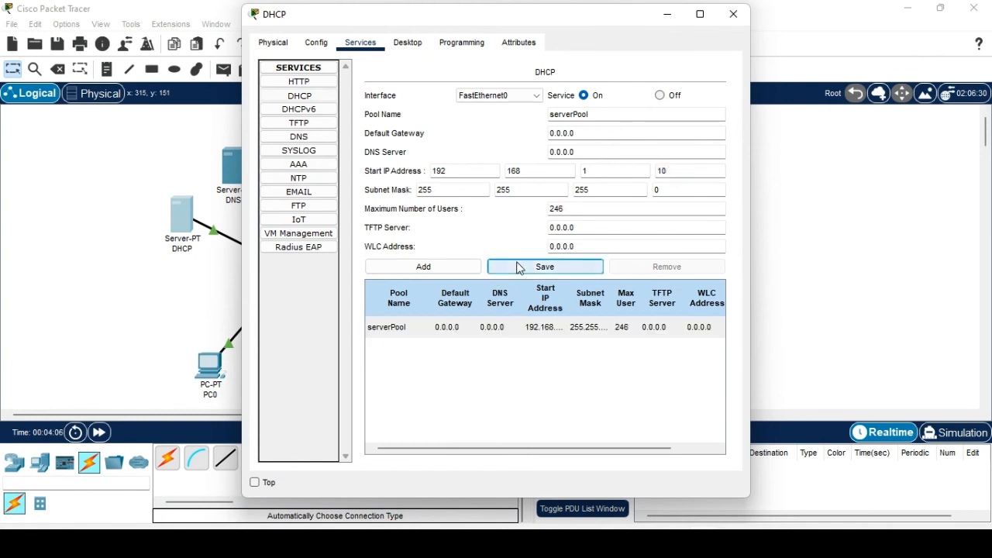
{"action": "left_click", "coordinate": [734, 15]}
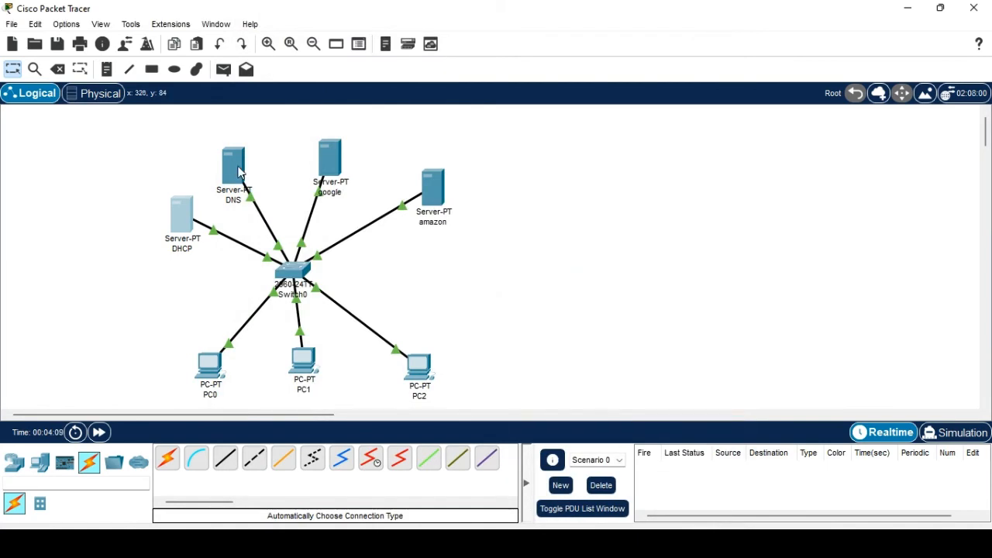
{"action": "mouse_move", "coordinate": [238, 172]}
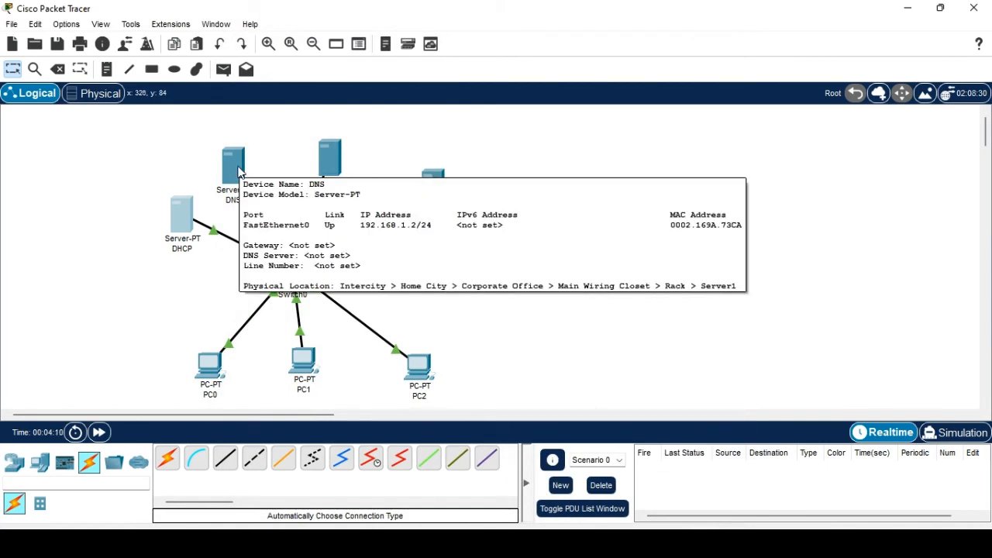
{"action": "left_click", "coordinate": [204, 369]}
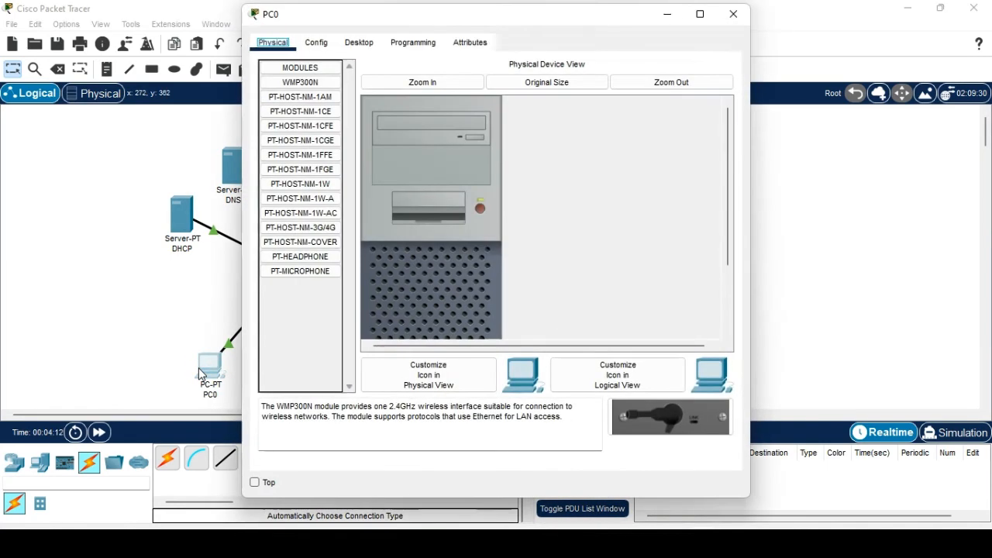
Switch PC0 and PC1 to DHCP, with PC1 receiving 192.168.1.11.
{"action": "left_click", "coordinate": [363, 44]}
{"action": "left_click", "coordinate": [272, 124]}
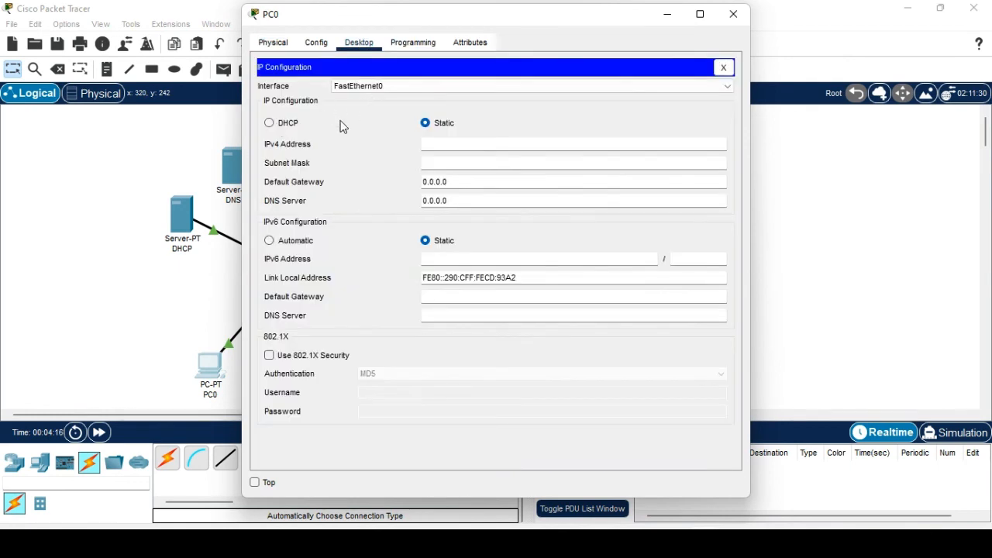
{"action": "left_click", "coordinate": [284, 126]}
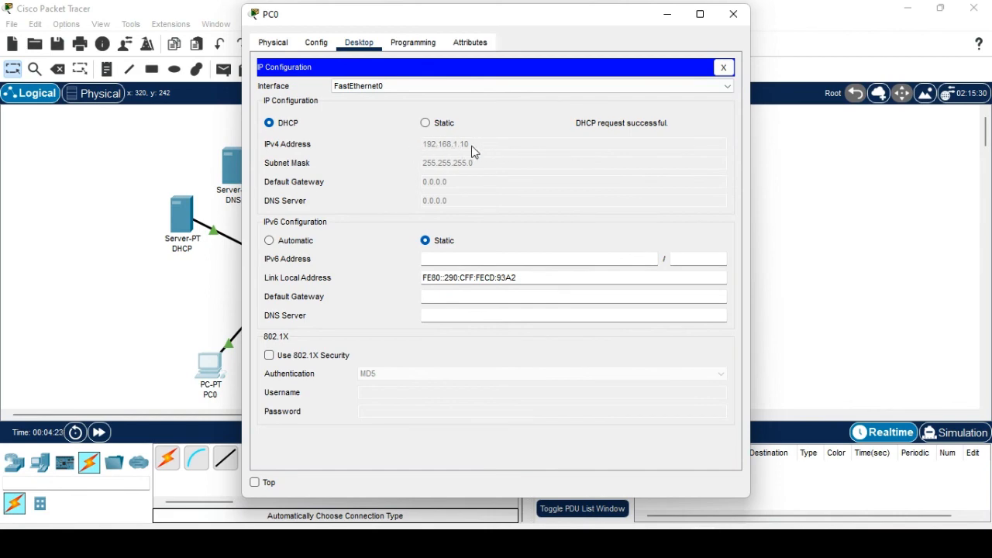
{"action": "left_click", "coordinate": [733, 14]}
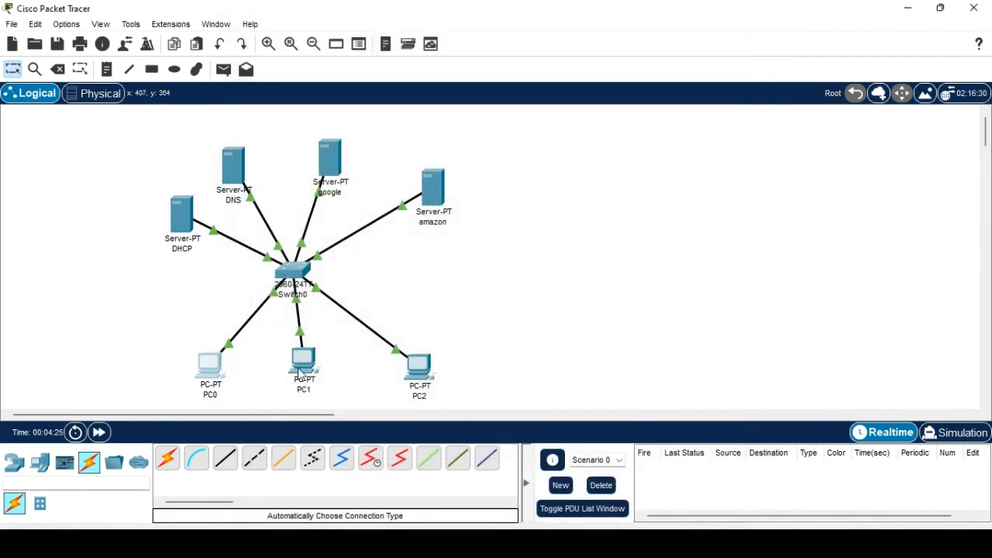
{"action": "left_click", "coordinate": [301, 370]}
{"action": "left_click", "coordinate": [364, 42]}
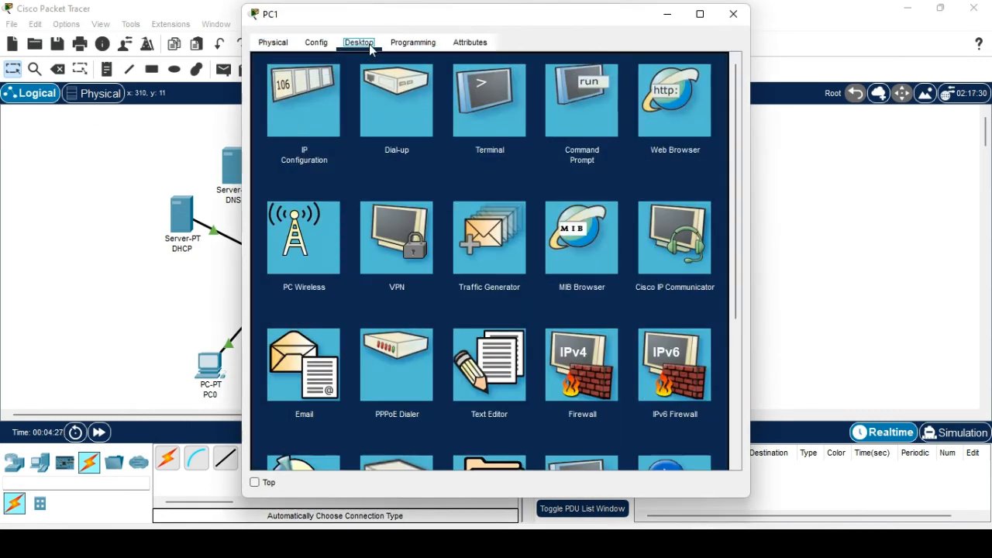
{"action": "left_click", "coordinate": [317, 124]}
{"action": "left_click", "coordinate": [288, 124]}
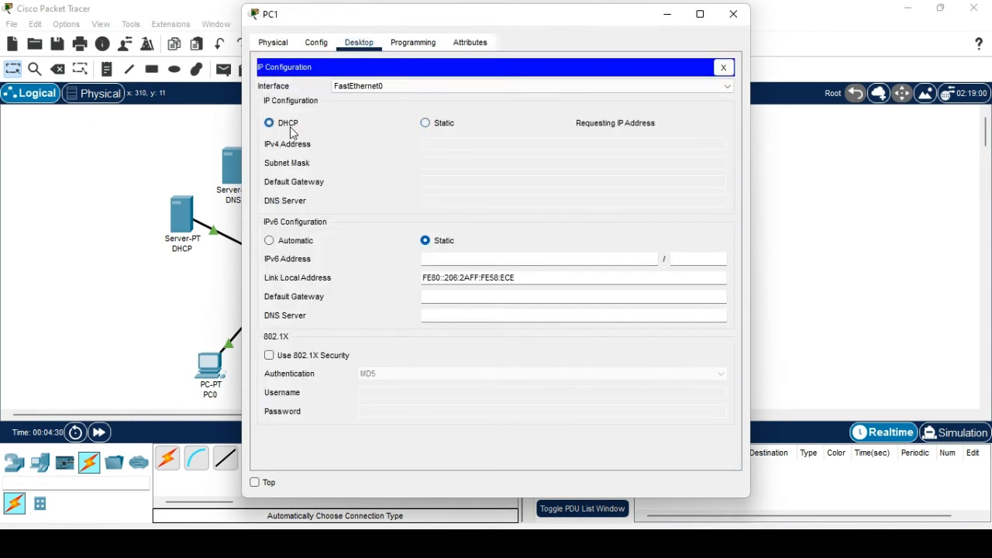
{"action": "left_click", "coordinate": [733, 14]}
Switch PC2 to DHCP so it receives 192.168.1.12.
{"action": "left_click", "coordinate": [418, 366]}
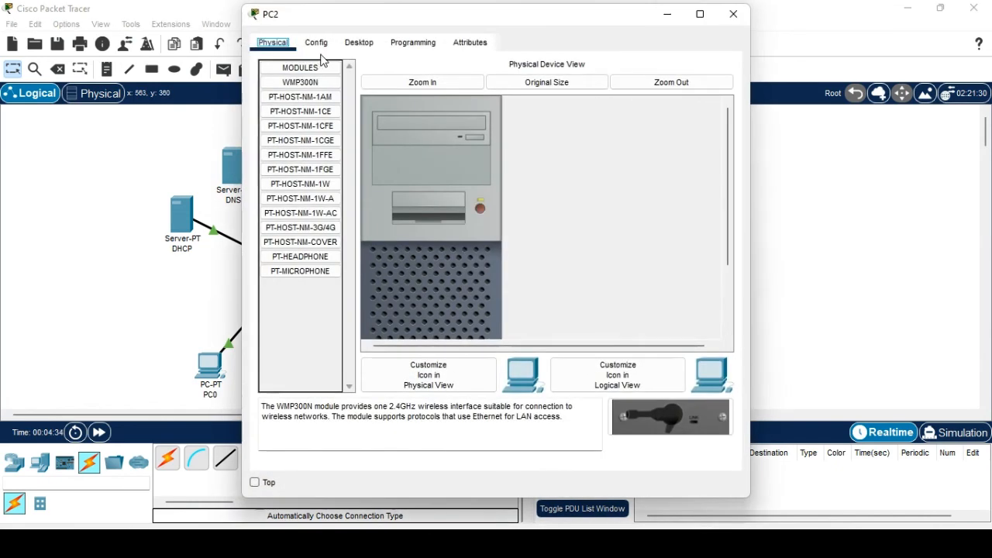
{"action": "left_click", "coordinate": [361, 42]}
{"action": "left_click", "coordinate": [322, 102]}
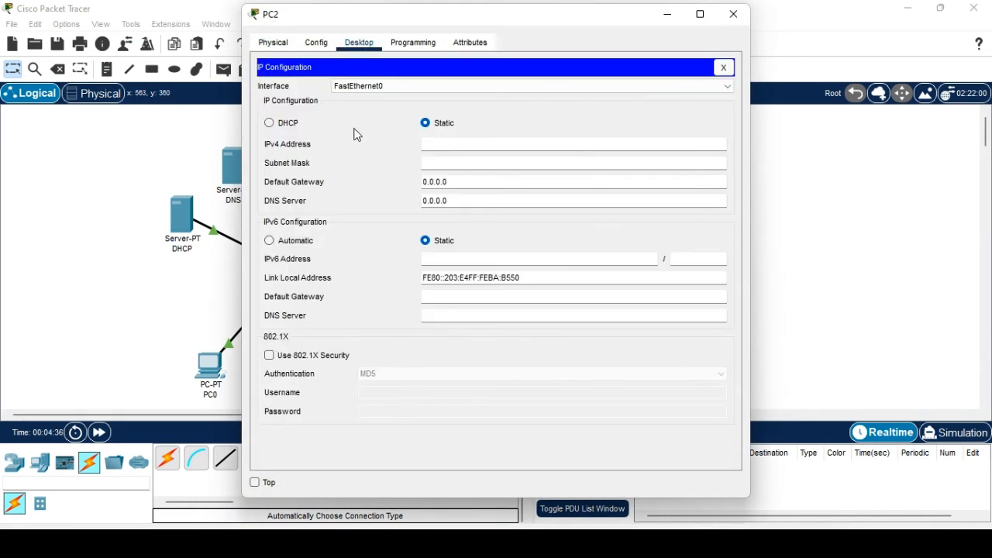
{"action": "left_click", "coordinate": [268, 124]}
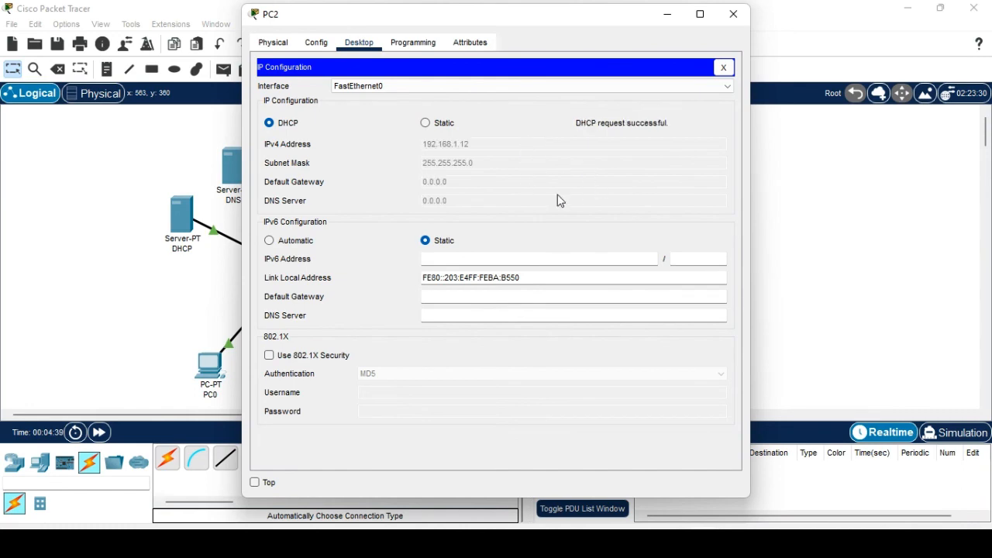
{"action": "left_click", "coordinate": [732, 15]}
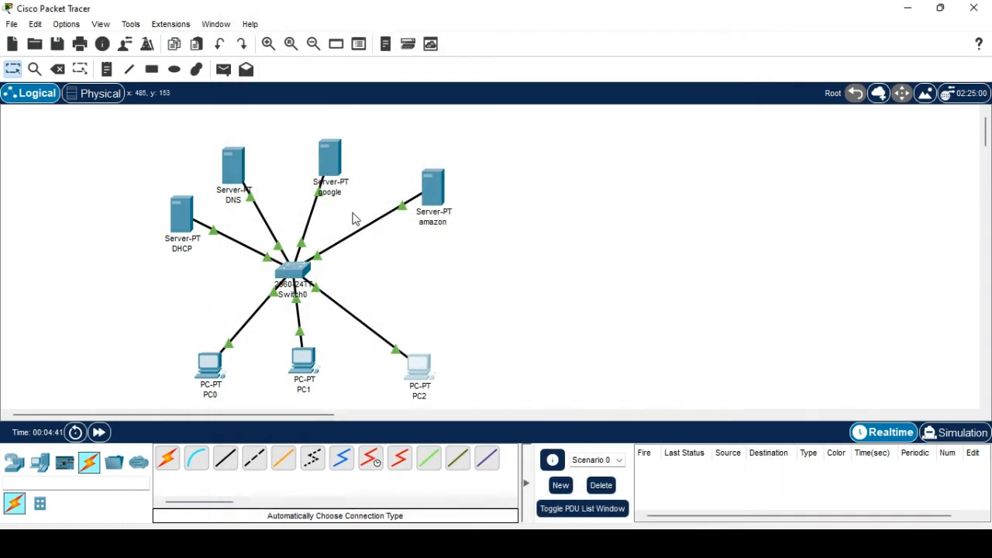
{"action": "left_click", "coordinate": [233, 165]}
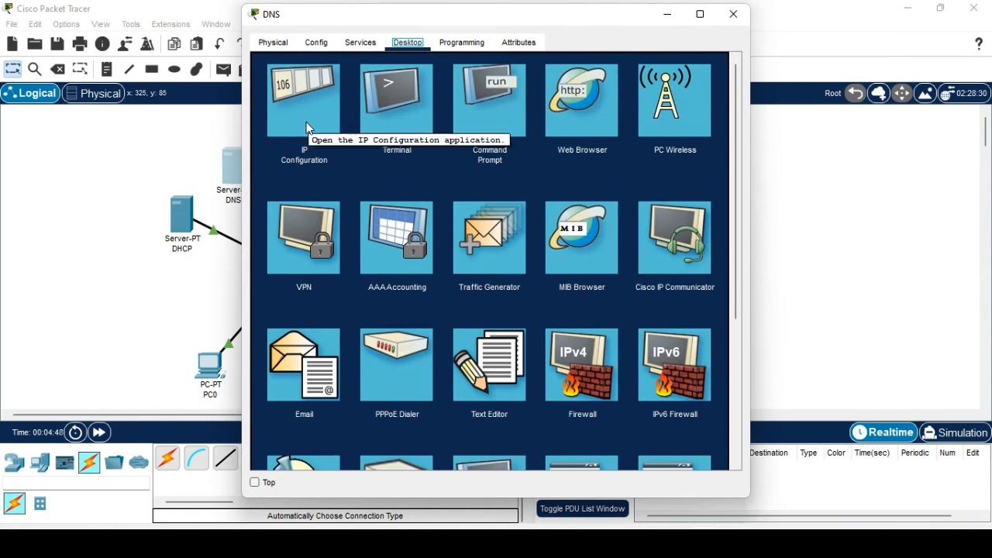
{"action": "left_click", "coordinate": [370, 46]}
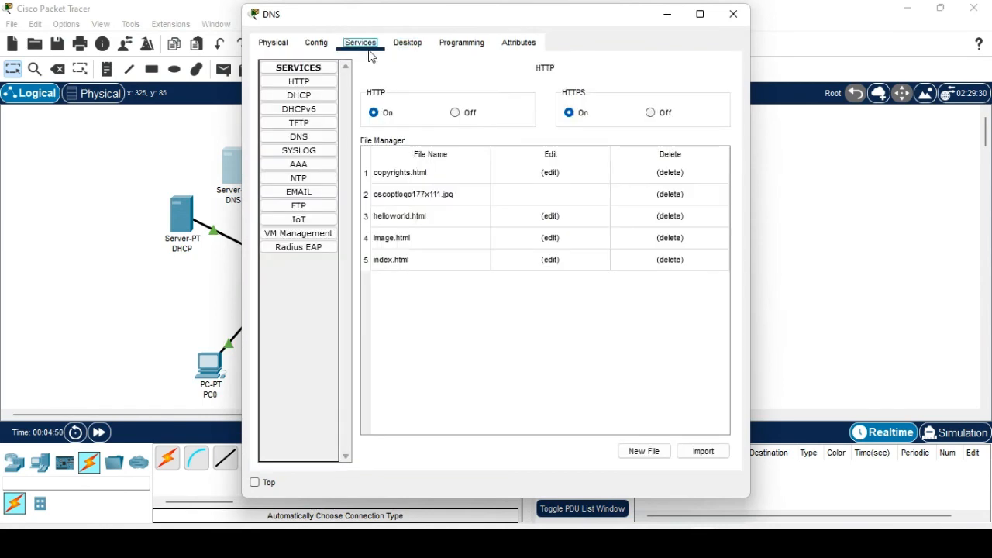
{"action": "left_click", "coordinate": [310, 140]}
{"action": "left_click", "coordinate": [493, 95]}
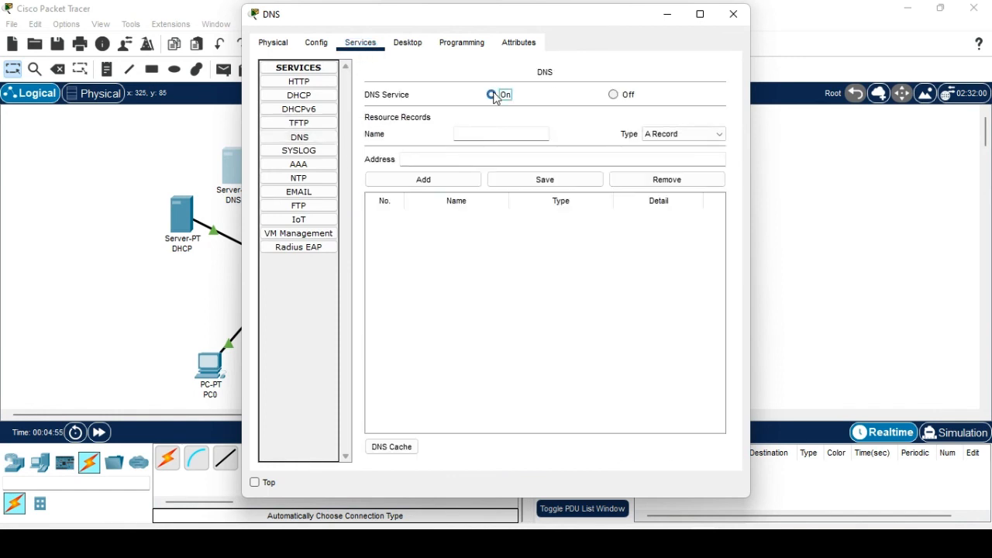
{"action": "left_click", "coordinate": [495, 136]}
{"action": "type", "text": "www.google.com"}
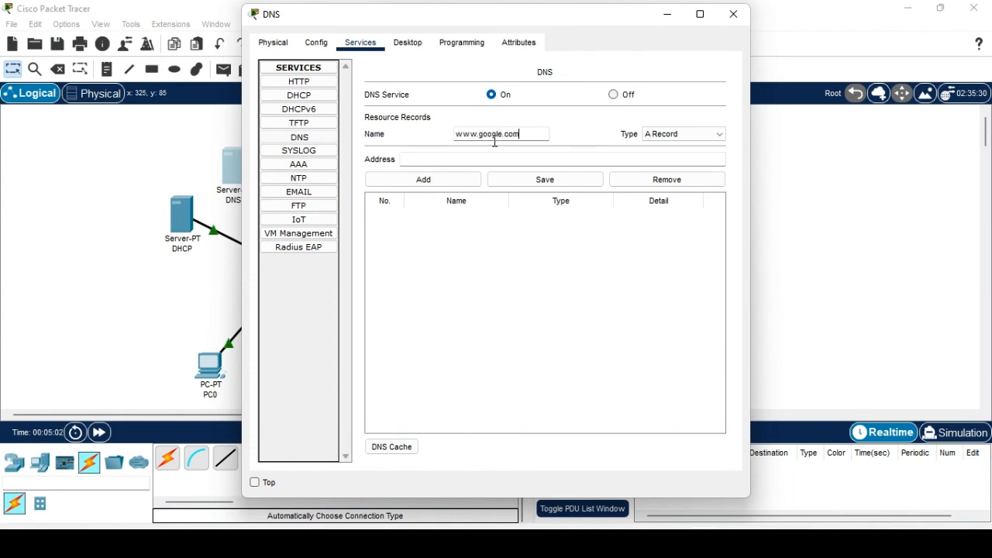
{"action": "left_click", "coordinate": [478, 163]}
{"action": "type", "text": "192.168.1.3"}
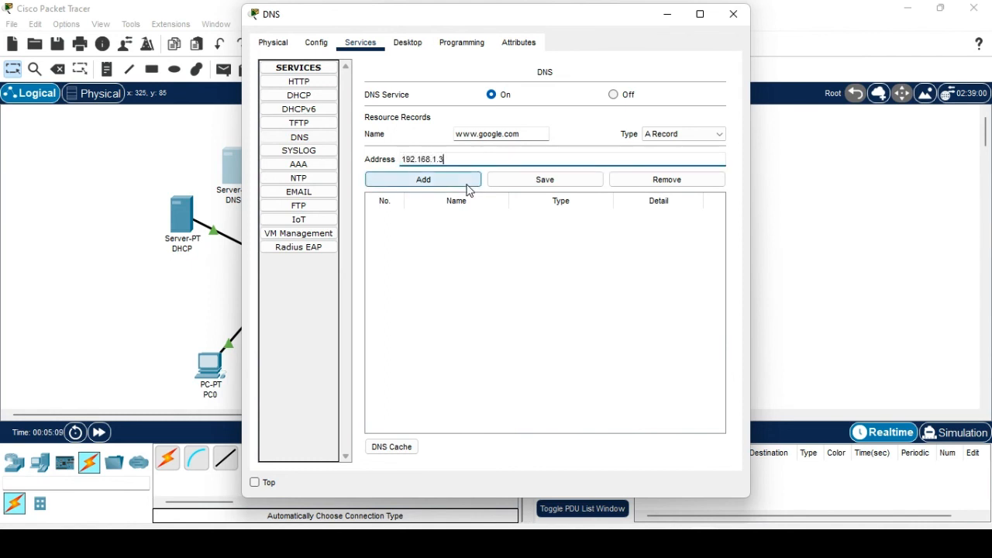
{"action": "left_click", "coordinate": [467, 186]}
{"action": "left_click", "coordinate": [483, 132]}
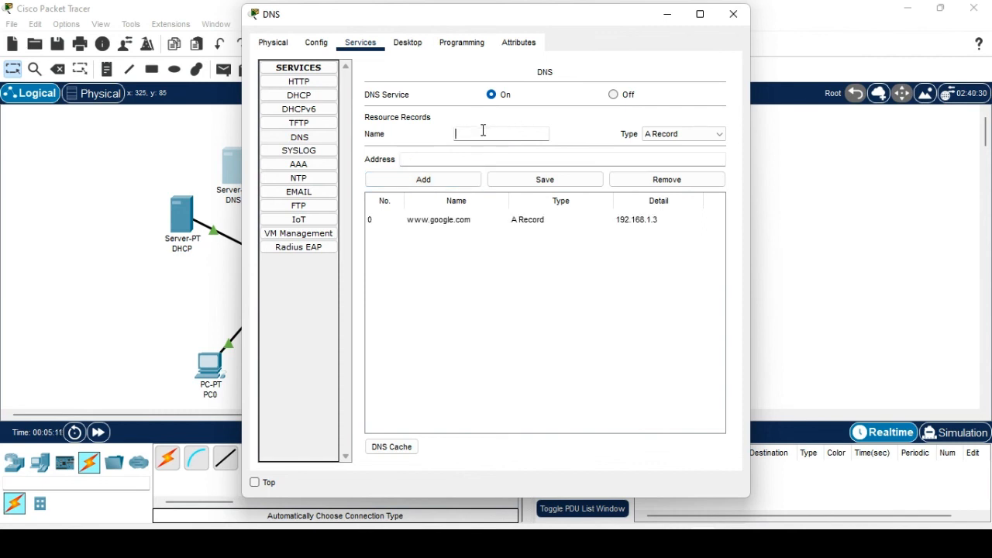
{"action": "type", "text": "www"}
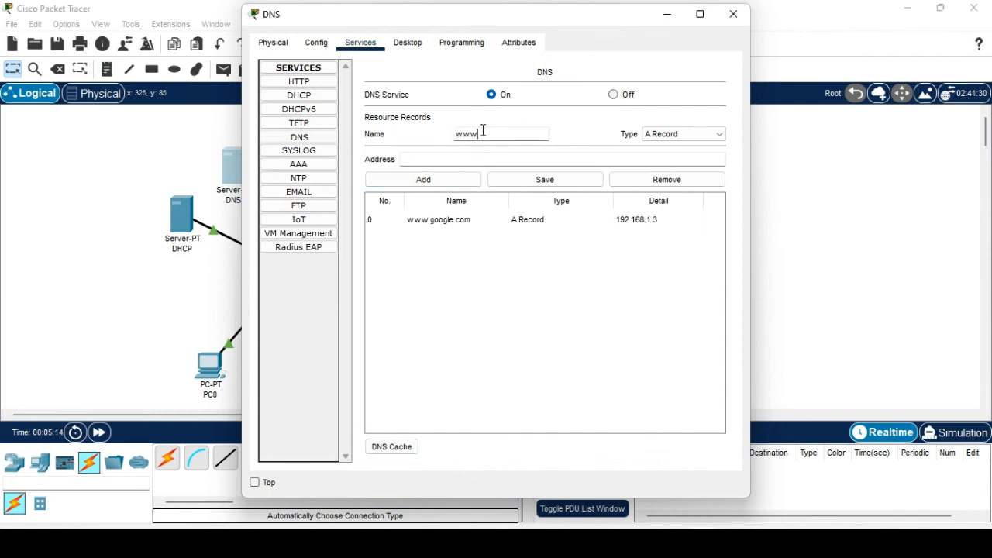
{"action": "type", "text": ".amazon.com"}
{"action": "left_click", "coordinate": [490, 155]}
{"action": "type", "text": "192.168.1.4"}
{"action": "left_click", "coordinate": [461, 184]}
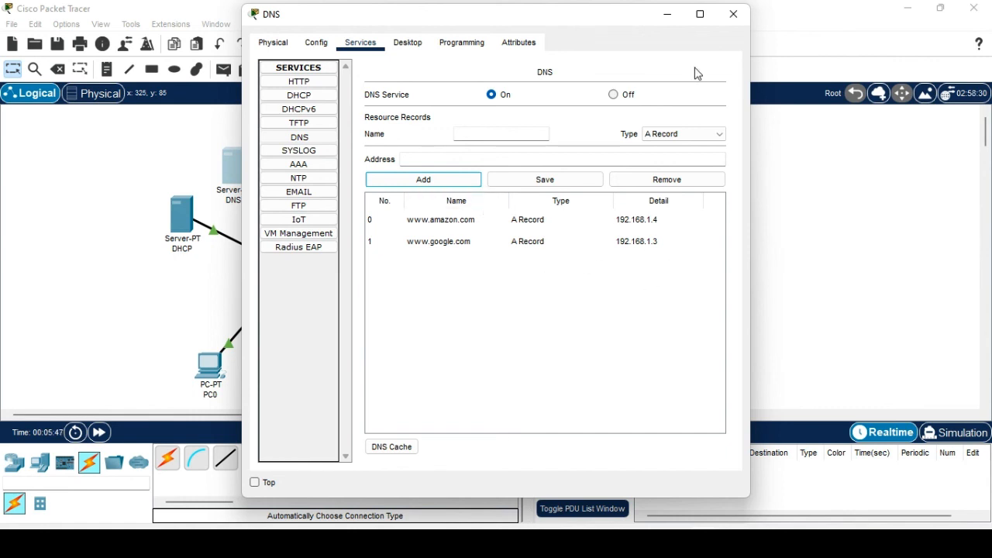
{"action": "left_click", "coordinate": [730, 14]}
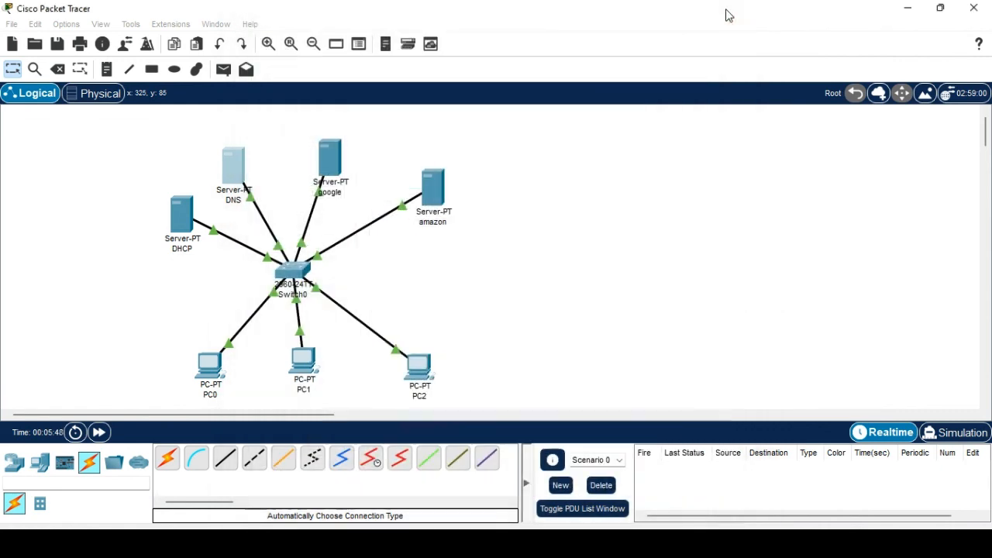
Replace the heading in the google server's HTTP index.html with 'Welcome to google', overwriting the file.
{"action": "left_click", "coordinate": [327, 164]}
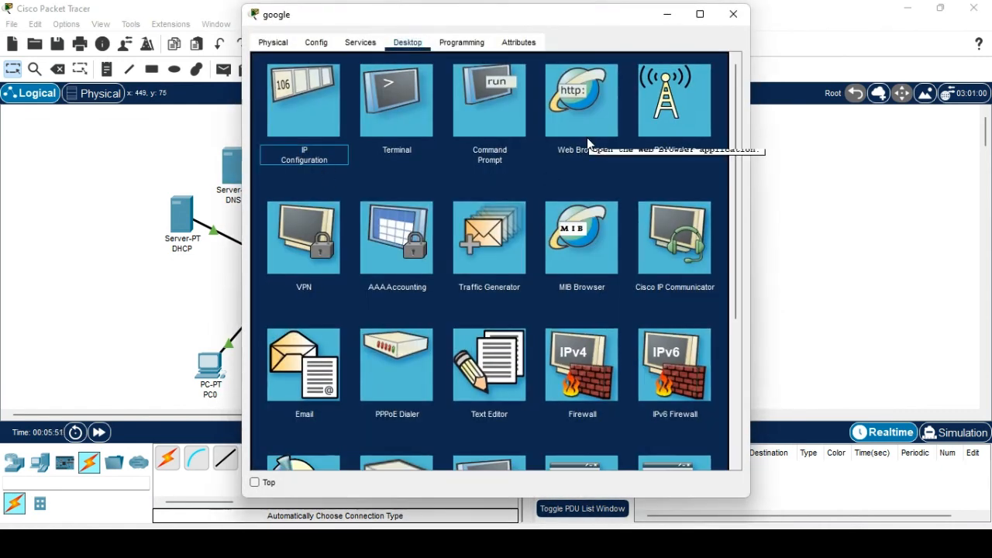
{"action": "left_click", "coordinate": [361, 49]}
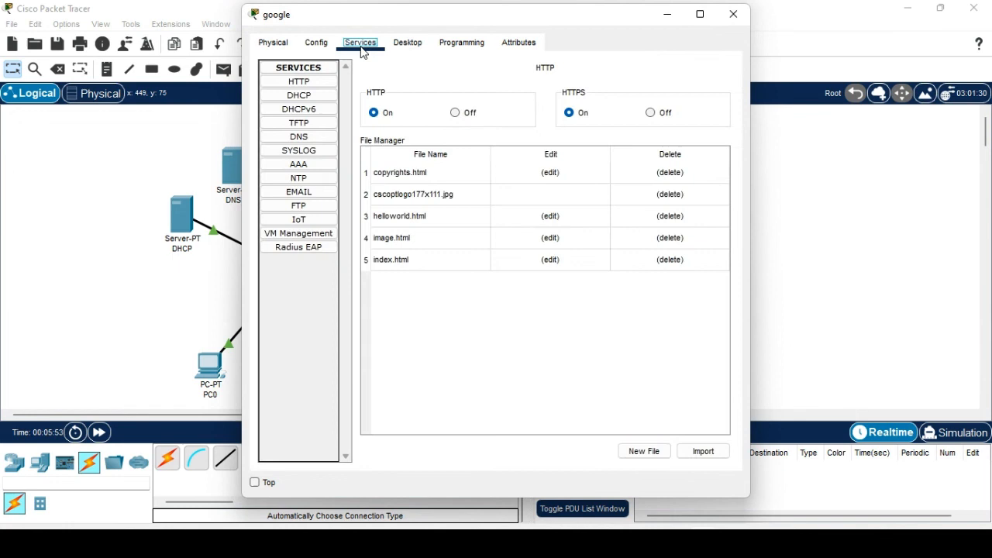
{"action": "left_click", "coordinate": [313, 83]}
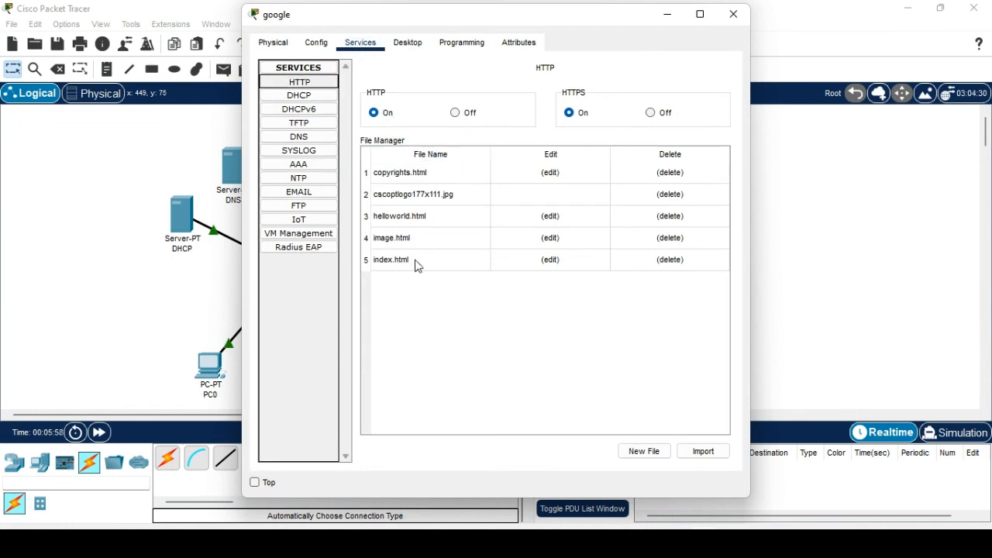
{"action": "left_click", "coordinate": [393, 263]}
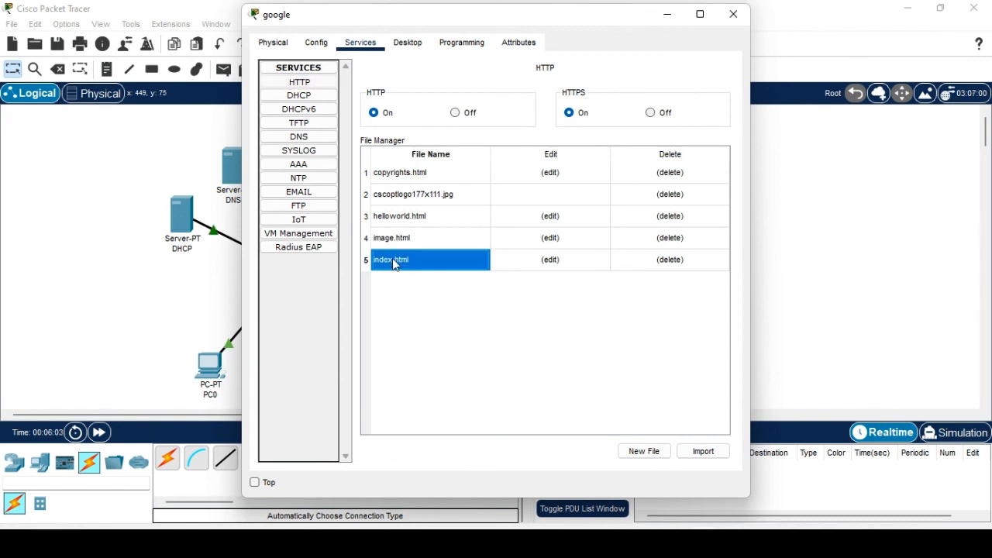
{"action": "left_click", "coordinate": [551, 261]}
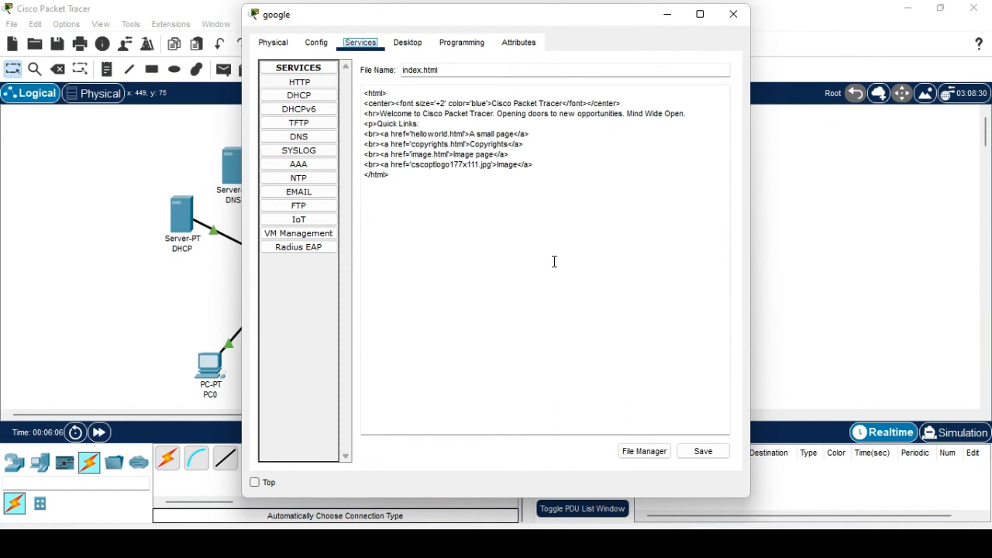
{"action": "left_click_drag", "start_coordinate": [403, 181], "coordinate": [355, 89]}
{"action": "left_click", "coordinate": [419, 184]}
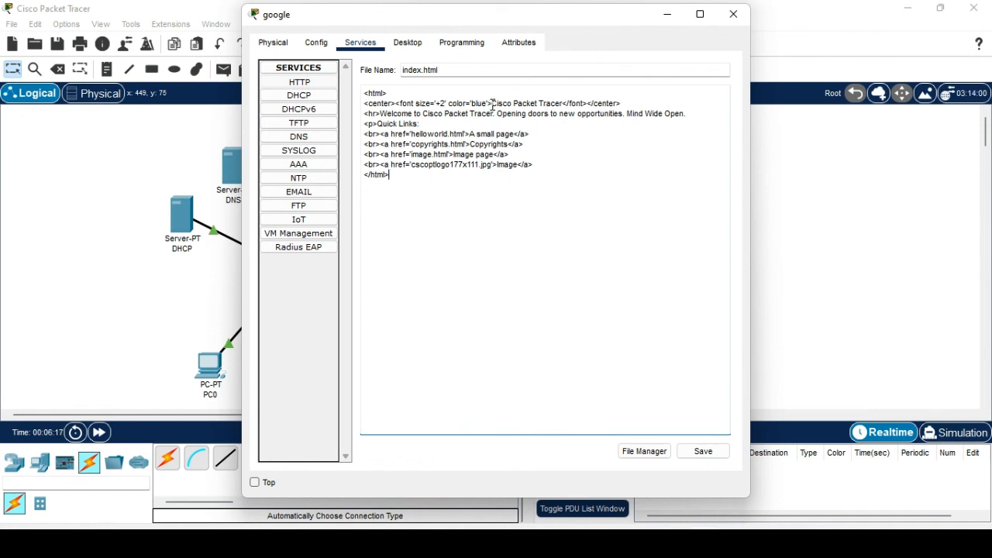
{"action": "left_click_drag", "start_coordinate": [493, 103], "coordinate": [563, 103]}
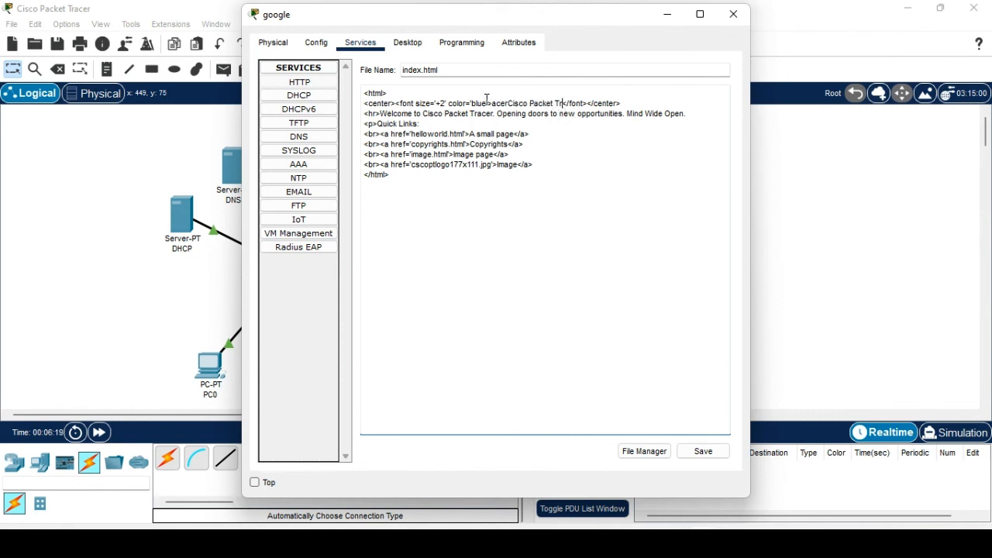
{"action": "left_click_drag", "start_coordinate": [491, 103], "coordinate": [558, 104]}
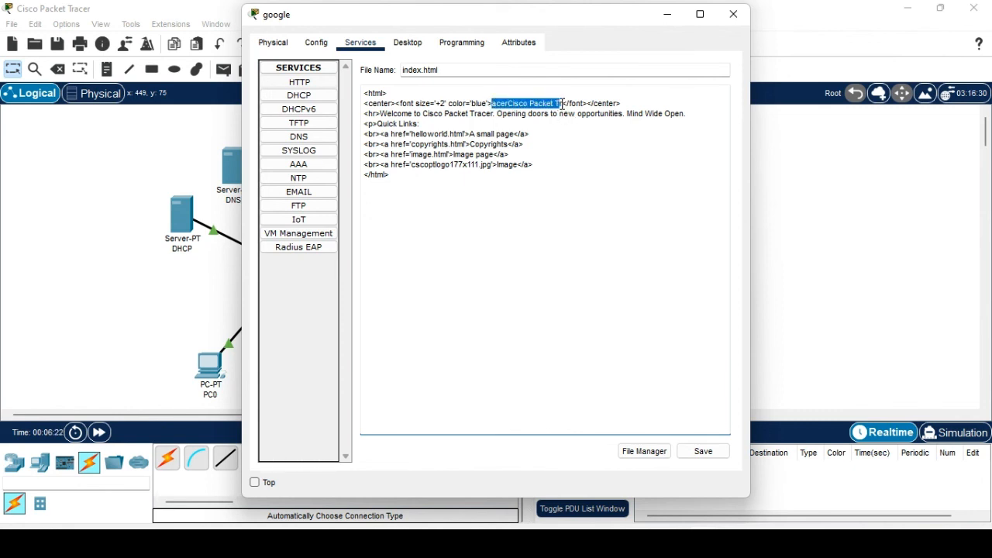
{"action": "type", "text": "Welcome"}
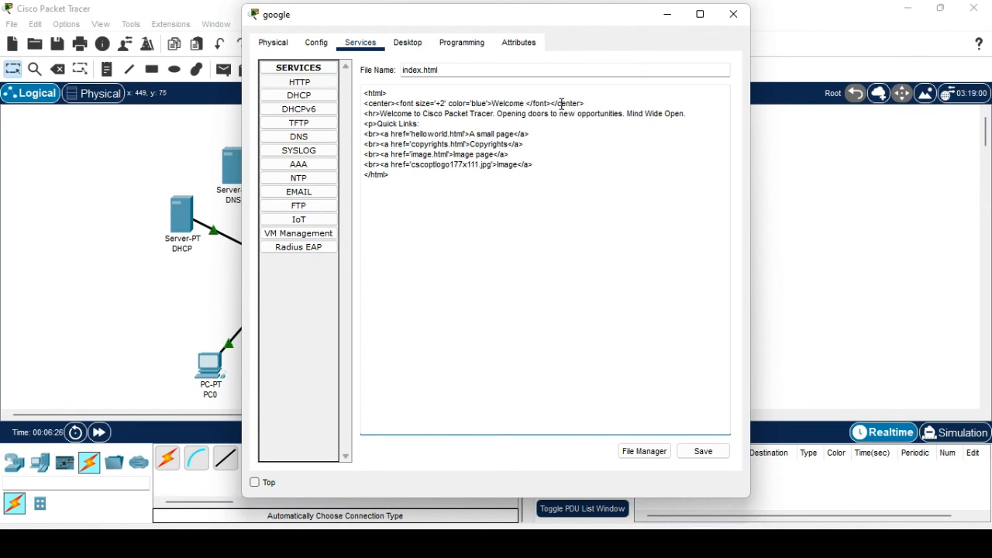
{"action": "type", "text": " to goo"}
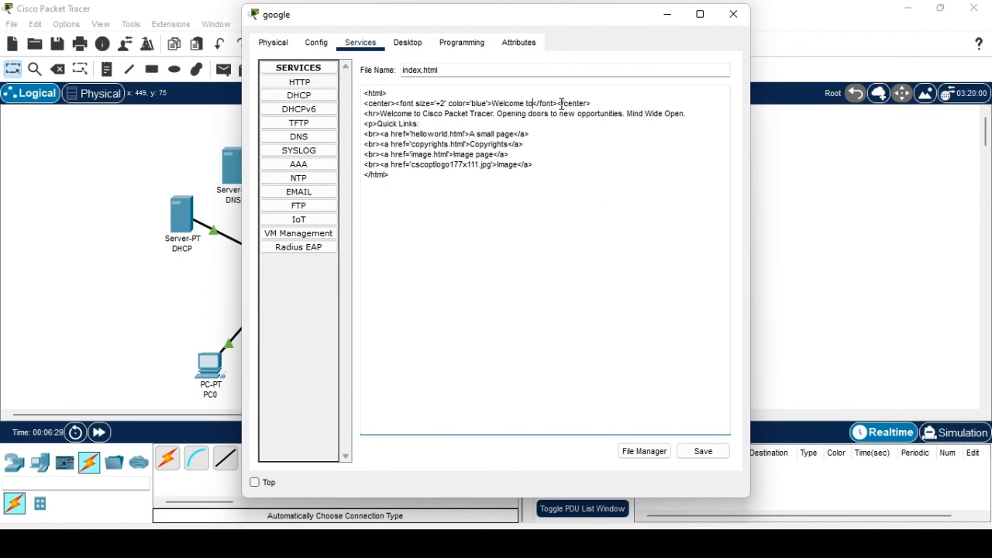
{"action": "type", "text": "gle"}
{"action": "left_click", "coordinate": [702, 451]}
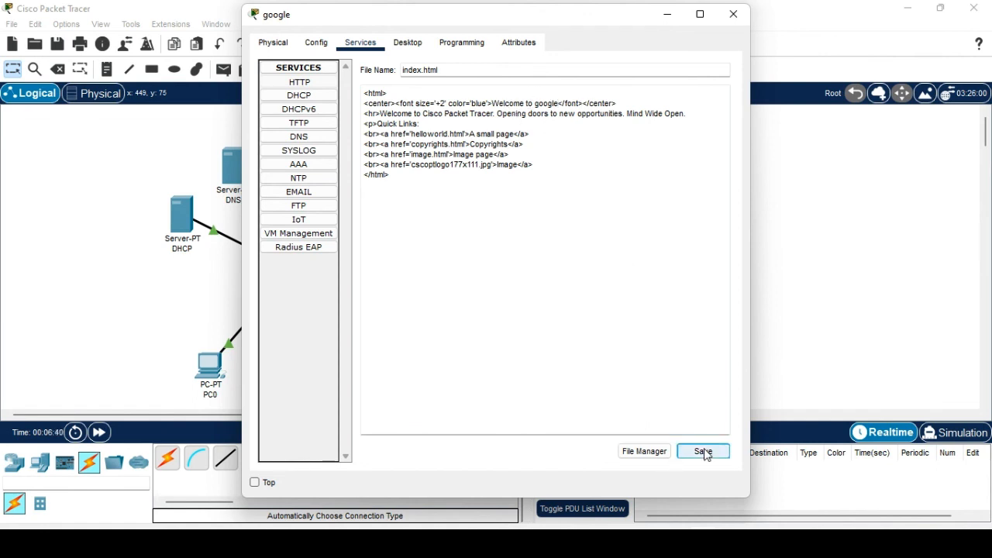
{"action": "left_click", "coordinate": [532, 281]}
Close the google server and change the amazon server's index.html heading to 'Welcome to amazon'.
{"action": "left_click", "coordinate": [733, 14]}
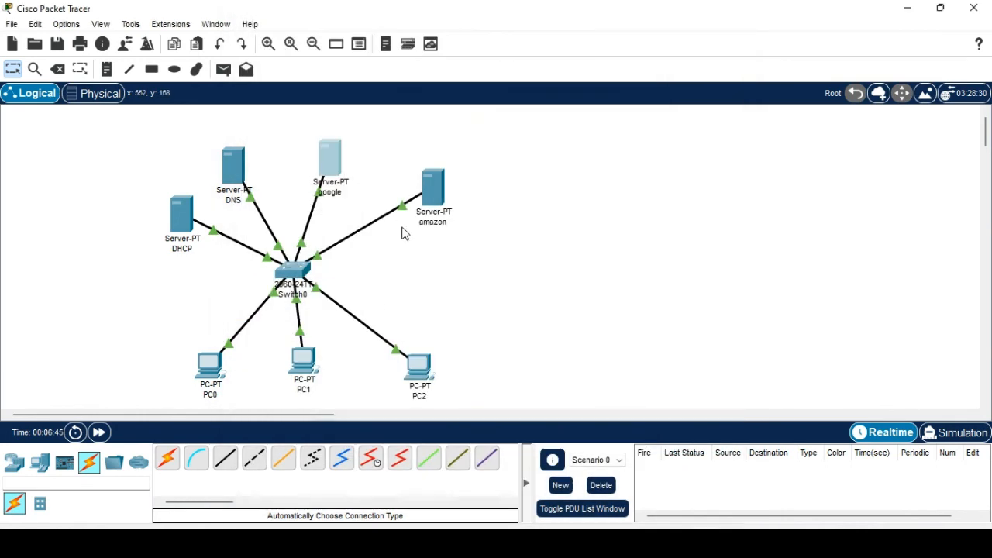
{"action": "left_click", "coordinate": [431, 194]}
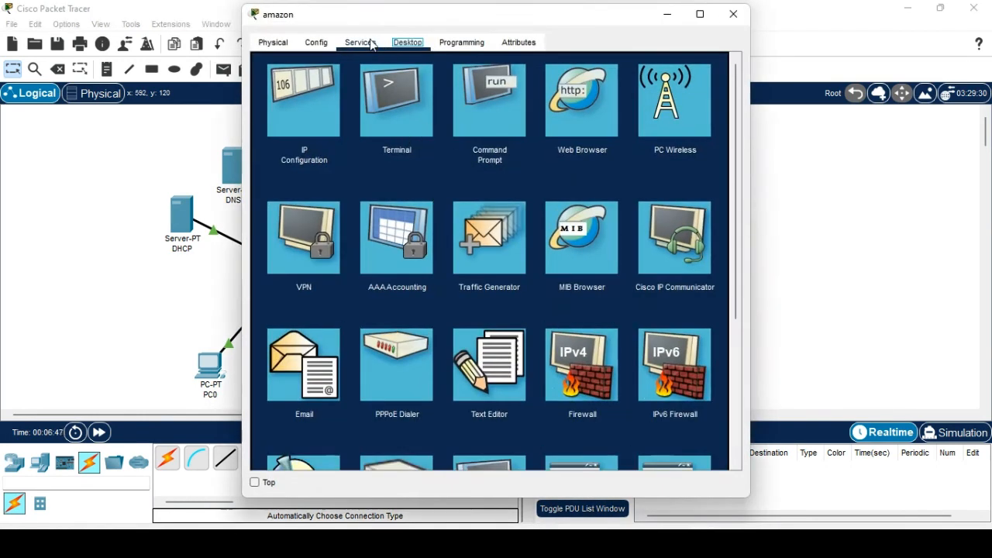
{"action": "left_click", "coordinate": [363, 48]}
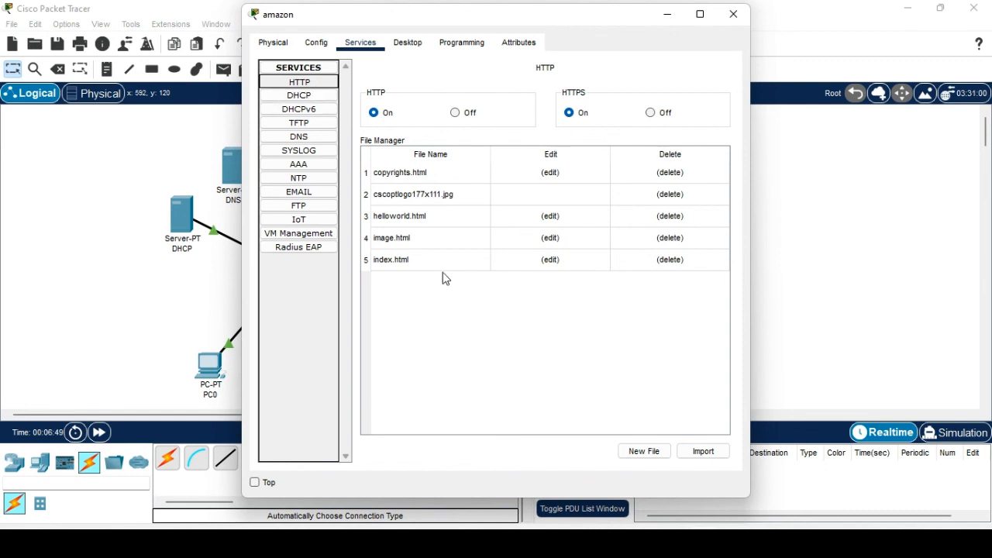
{"action": "left_click", "coordinate": [550, 262]}
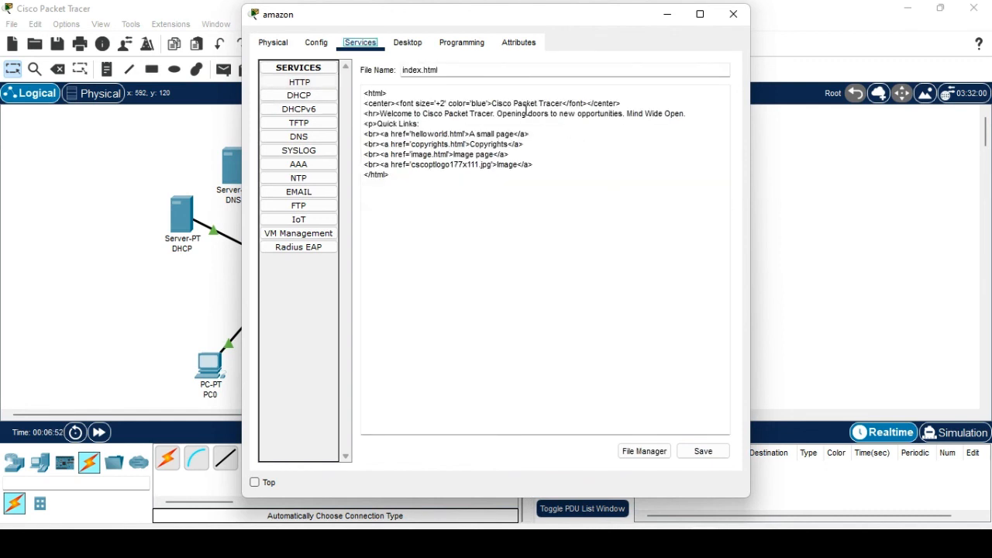
{"action": "left_click_drag", "start_coordinate": [491, 103], "coordinate": [564, 102]}
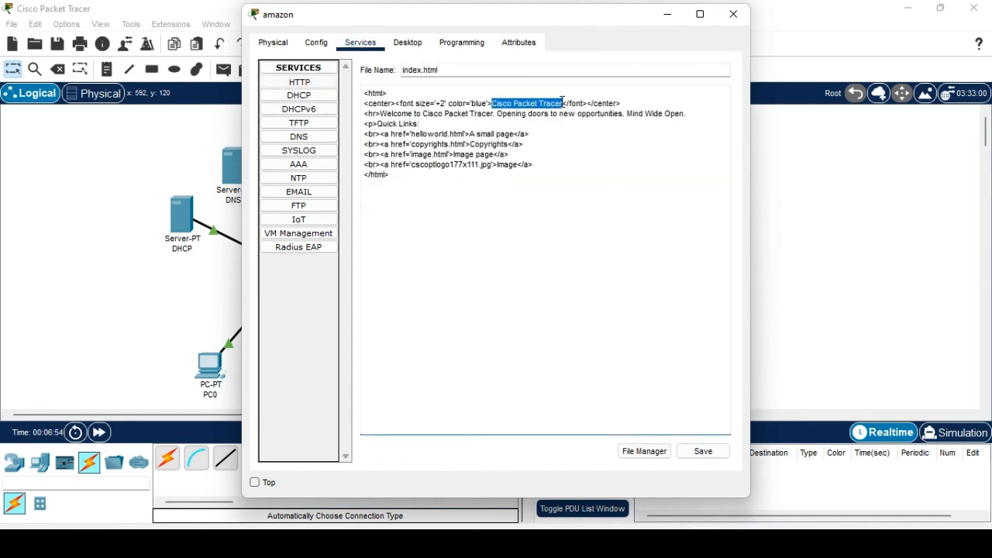
{"action": "type", "text": "Welcome"}
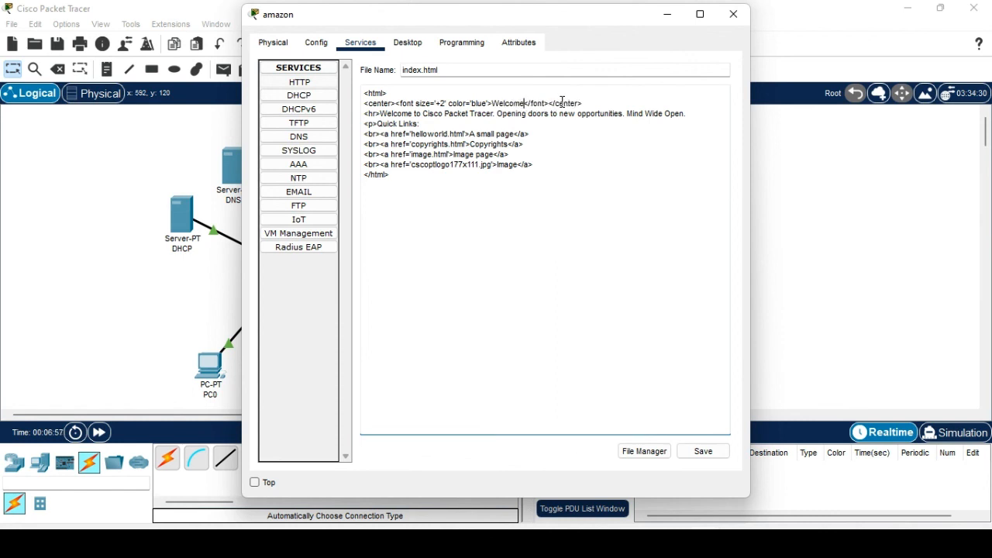
{"action": "type", "text": " to ama"}
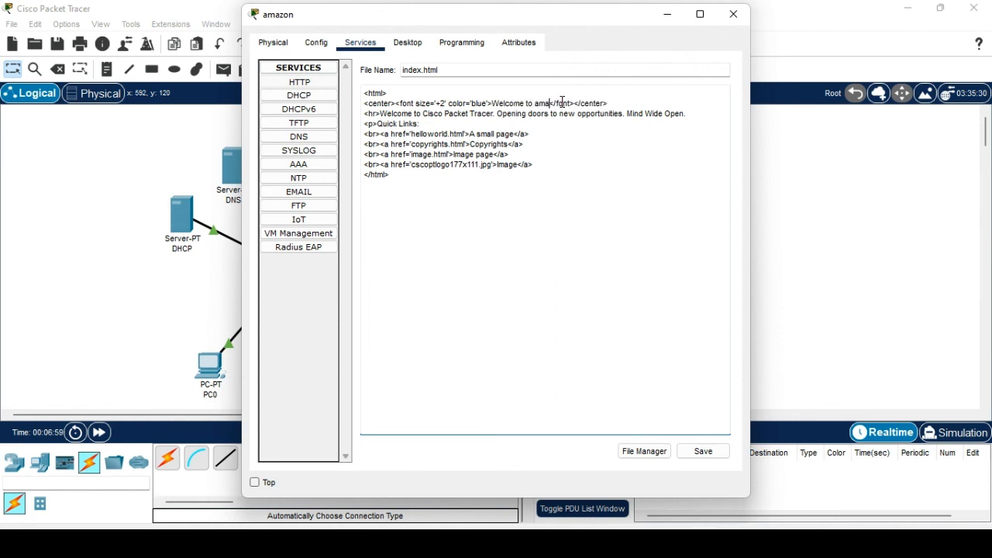
{"action": "type", "text": "zon"}
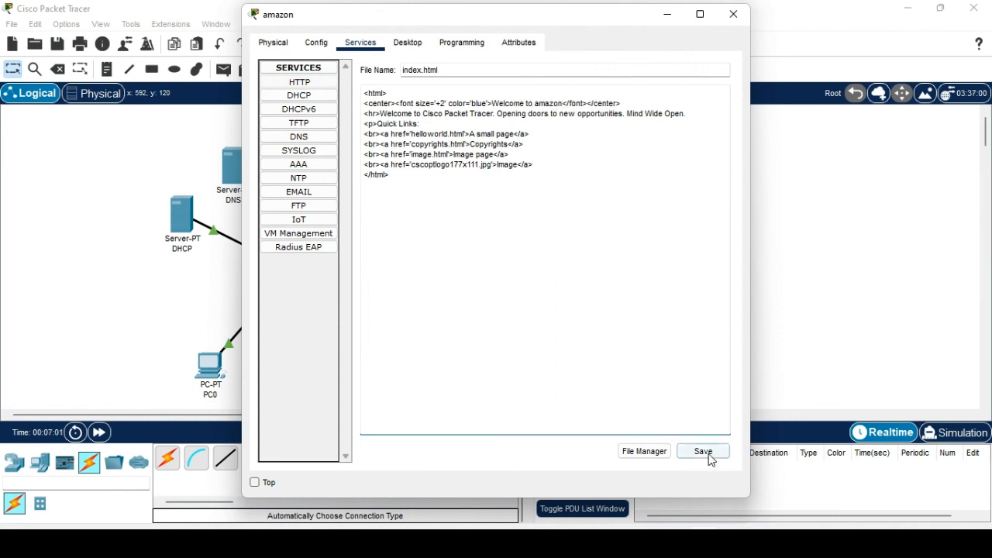
Save the edited index.html over the existing file and close the amazon server.
{"action": "left_click", "coordinate": [707, 452]}
{"action": "left_click", "coordinate": [511, 282]}
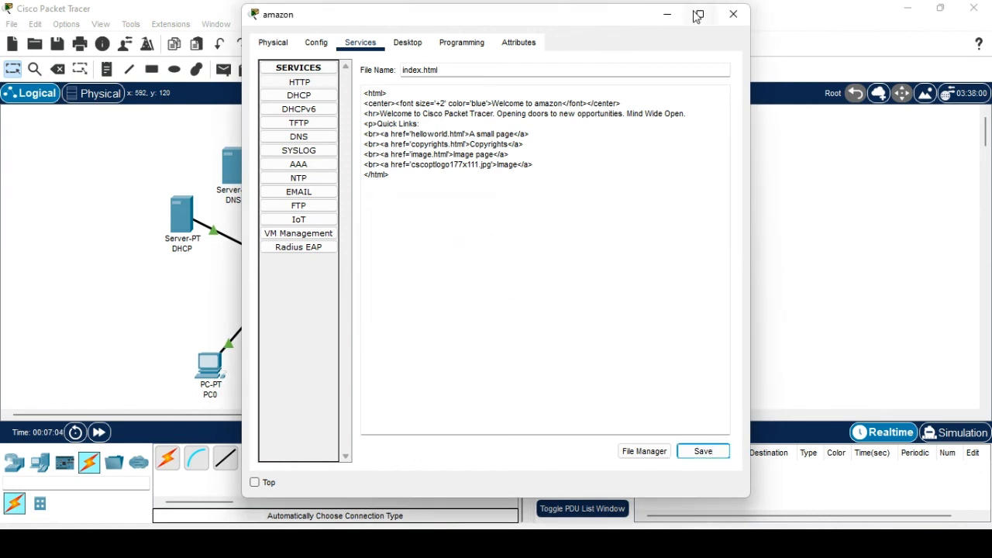
{"action": "left_click", "coordinate": [733, 14]}
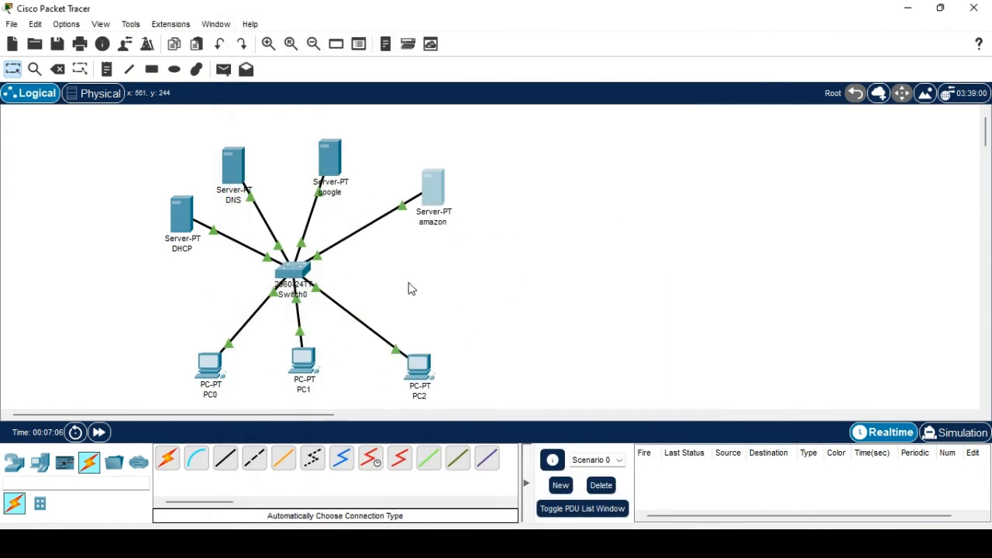
{"action": "left_click", "coordinate": [309, 364]}
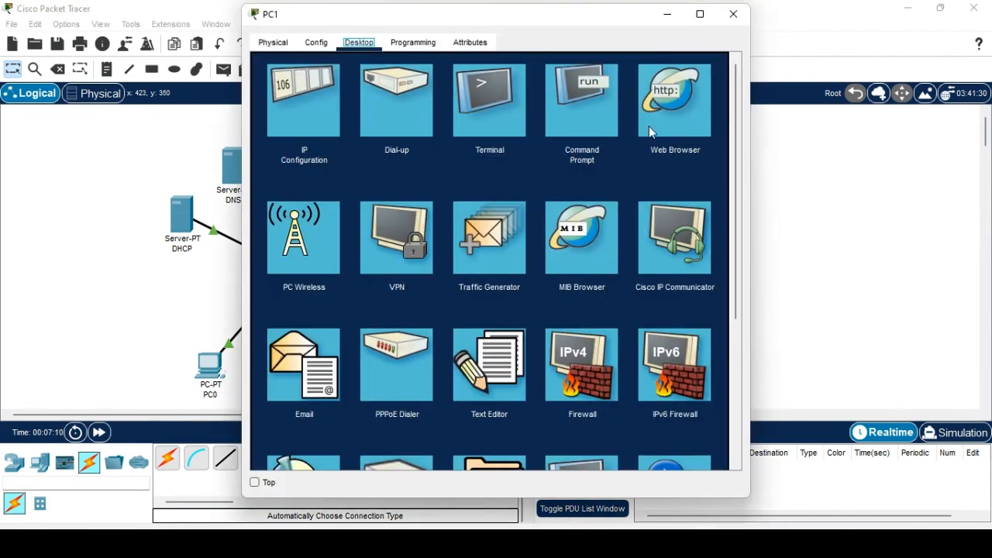
{"action": "left_click", "coordinate": [659, 116]}
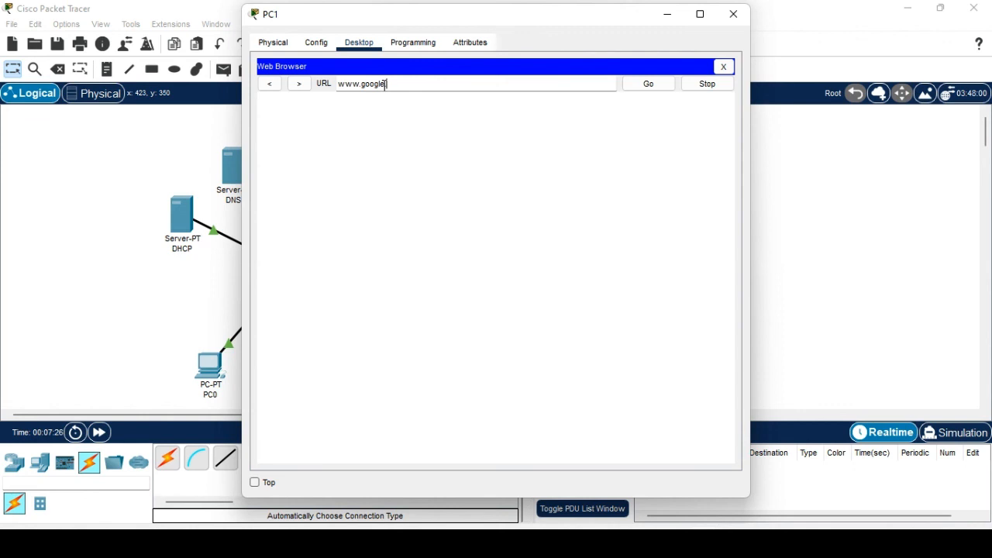
{"action": "left_click", "coordinate": [653, 86]}
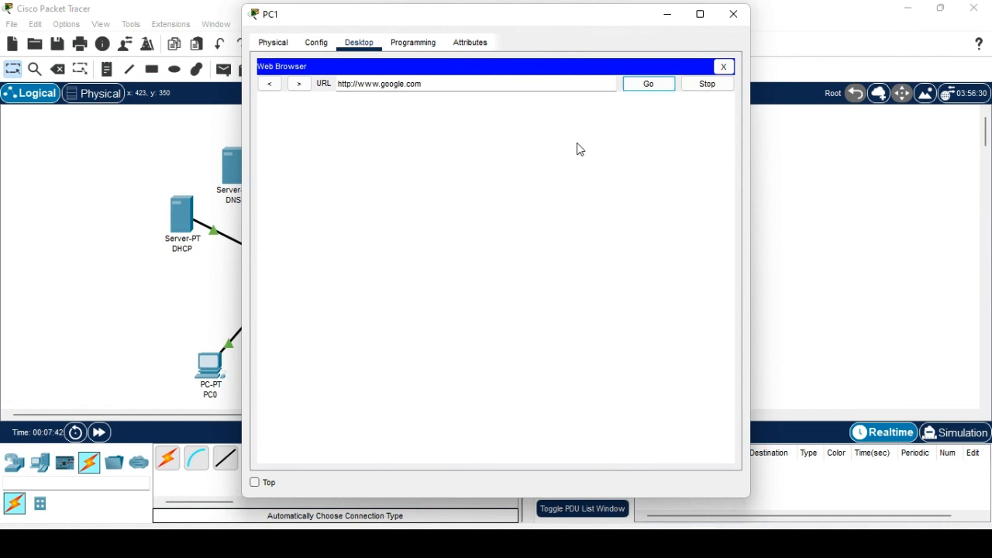
{"action": "double_click", "coordinate": [387, 83]}
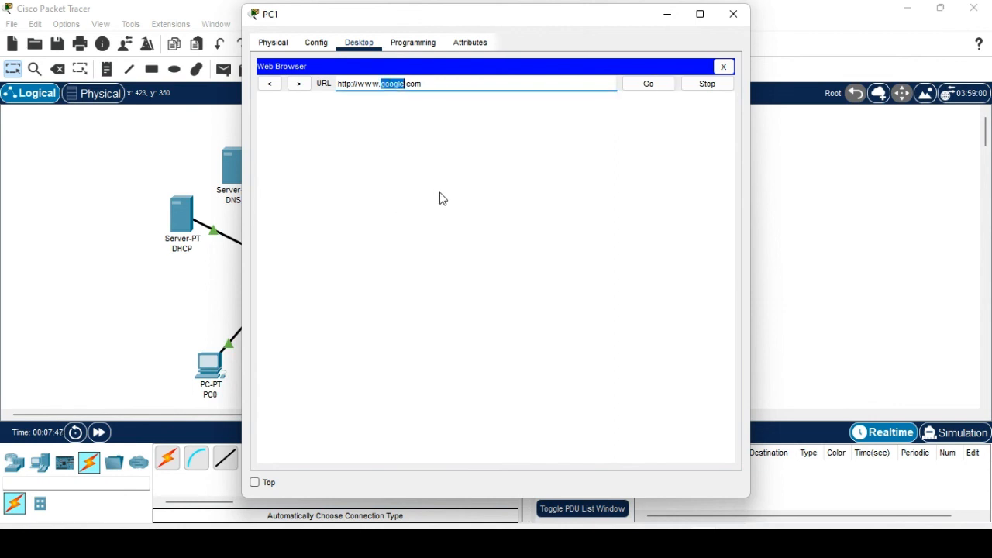
{"action": "type", "text": "amazon"}
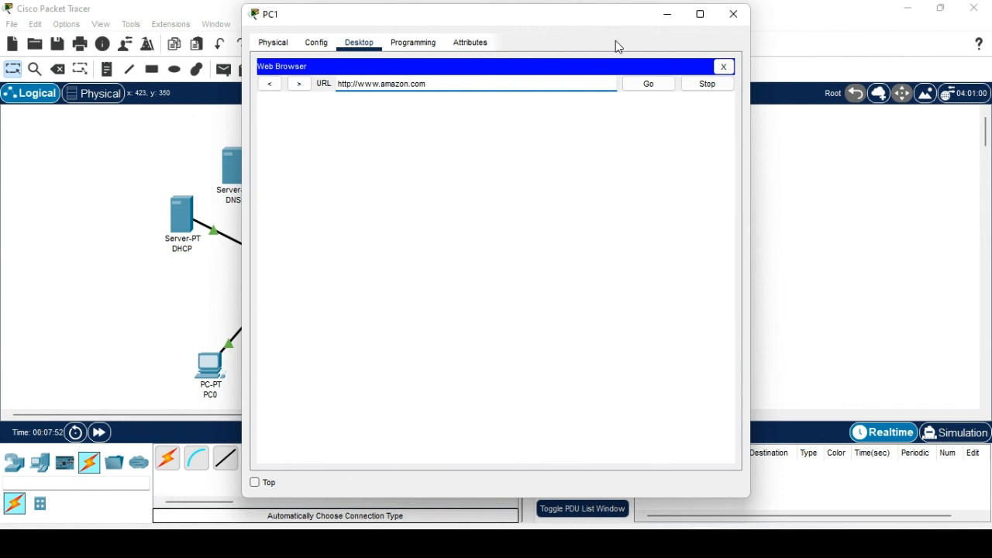
{"action": "left_click", "coordinate": [648, 85]}
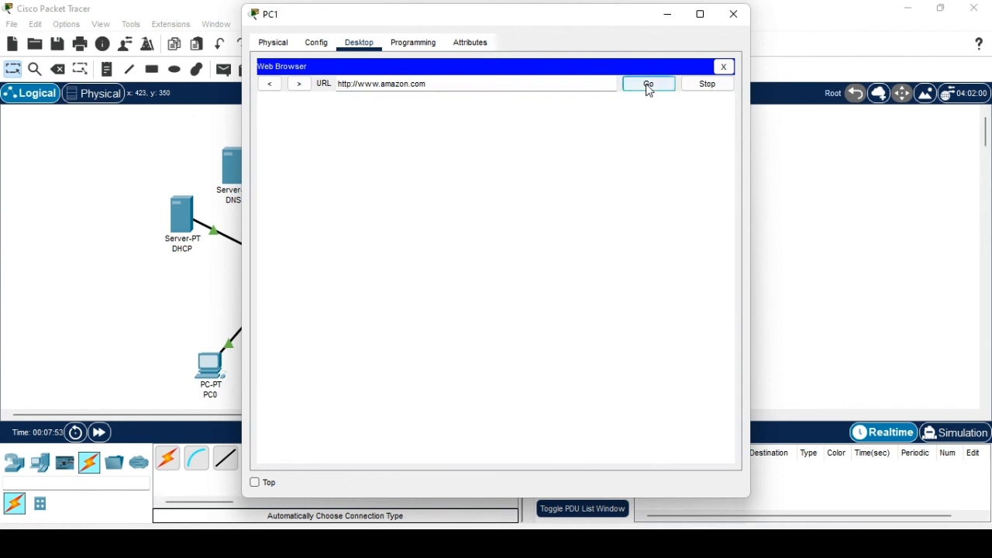
{"action": "left_click", "coordinate": [733, 16]}
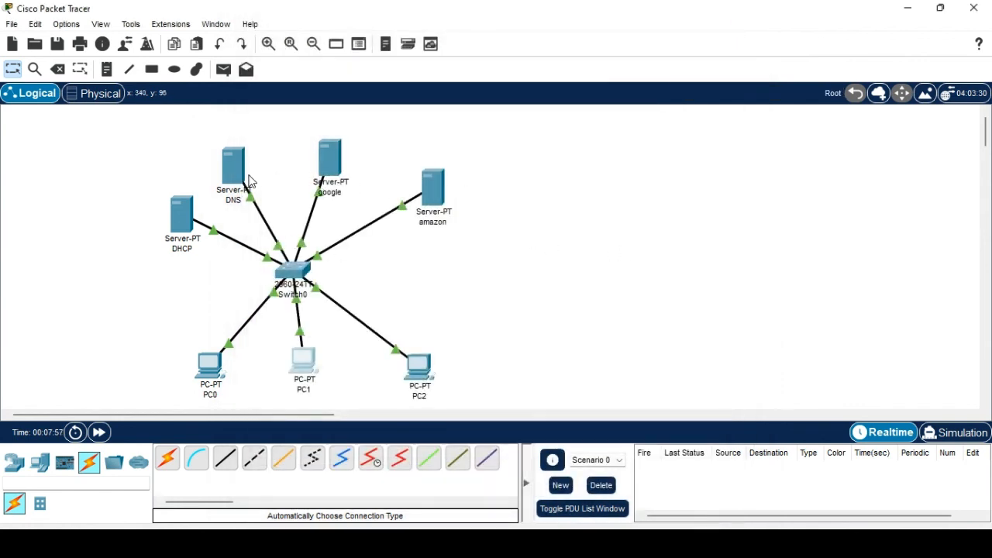
On the DHCP server, turn off the HTTP, HTTPS, TFTP, Syslog and NTP services.
{"action": "left_click", "coordinate": [183, 217]}
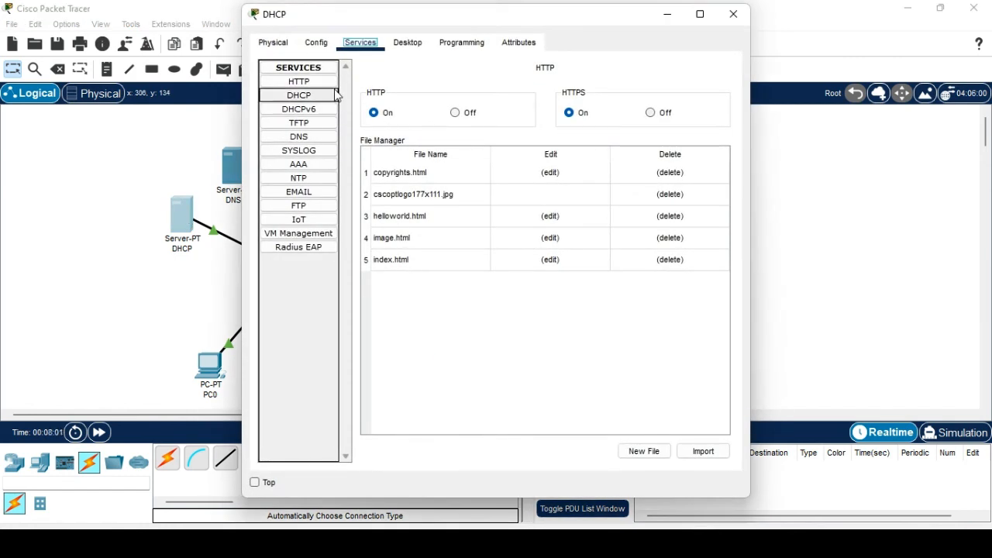
{"action": "left_click", "coordinate": [455, 112]}
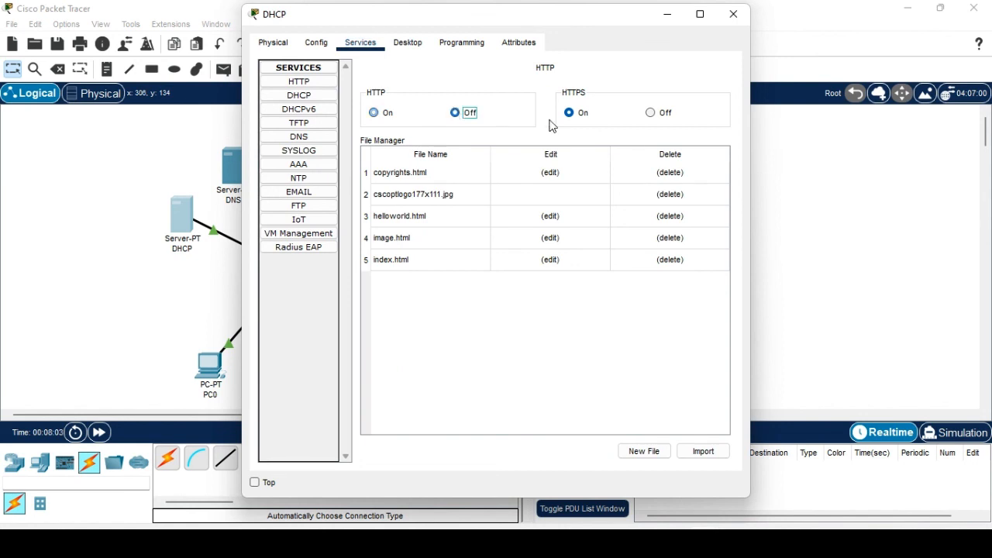
{"action": "left_click", "coordinate": [651, 113]}
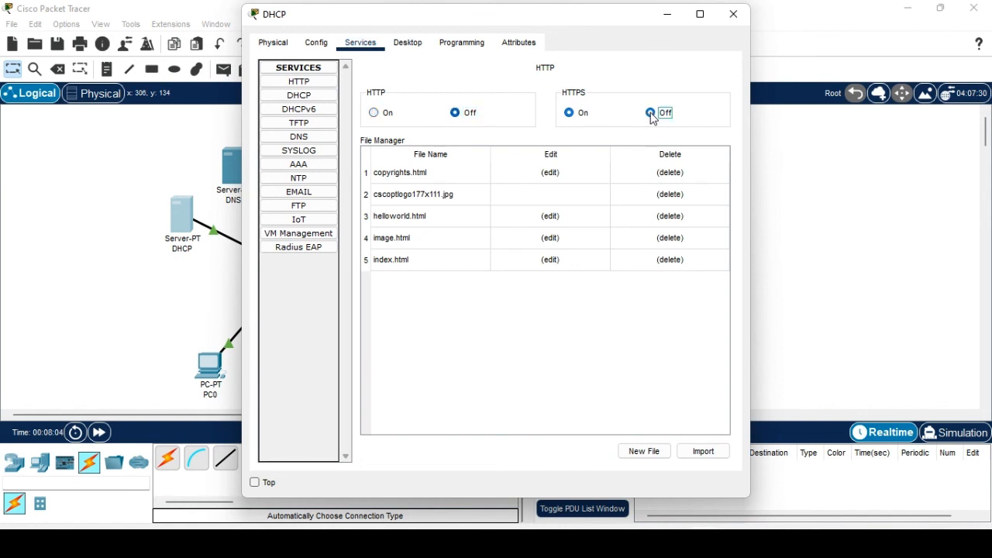
{"action": "left_click", "coordinate": [303, 96]}
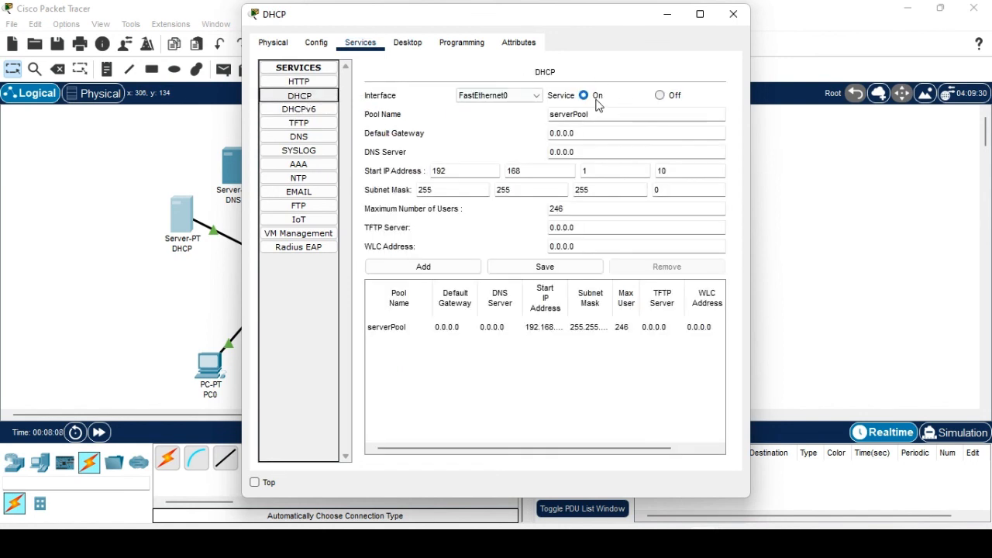
{"action": "left_click", "coordinate": [325, 109]}
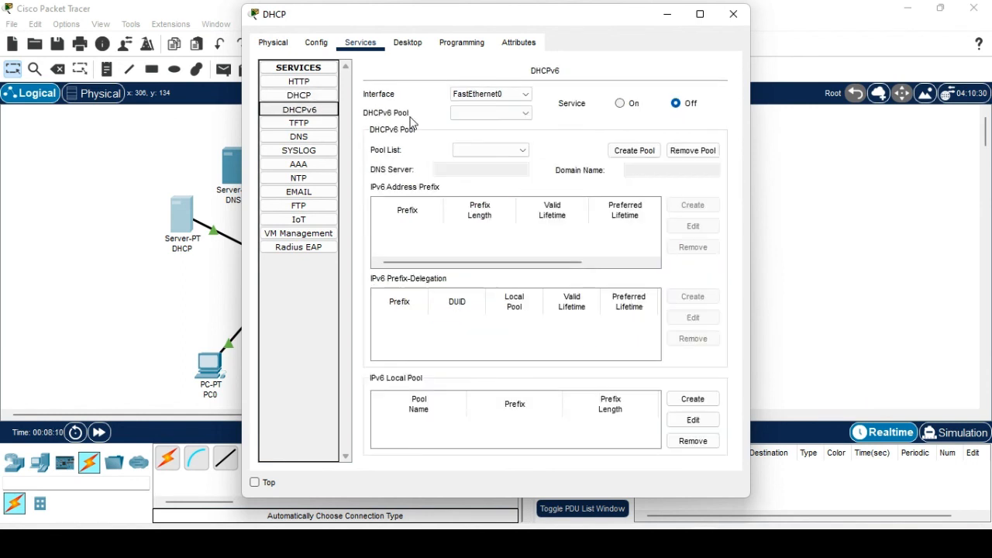
{"action": "left_click", "coordinate": [299, 124]}
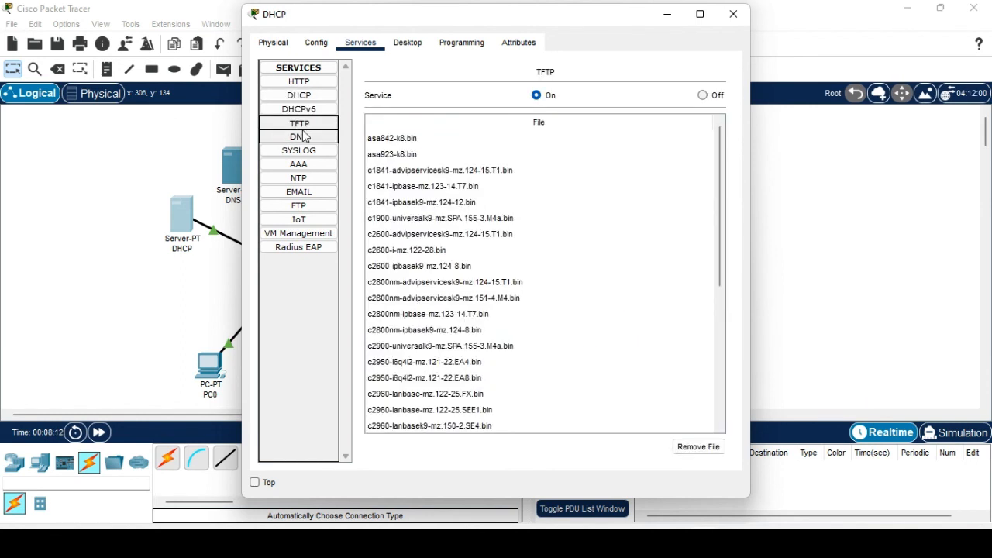
{"action": "left_click", "coordinate": [702, 94]}
{"action": "left_click", "coordinate": [299, 138]}
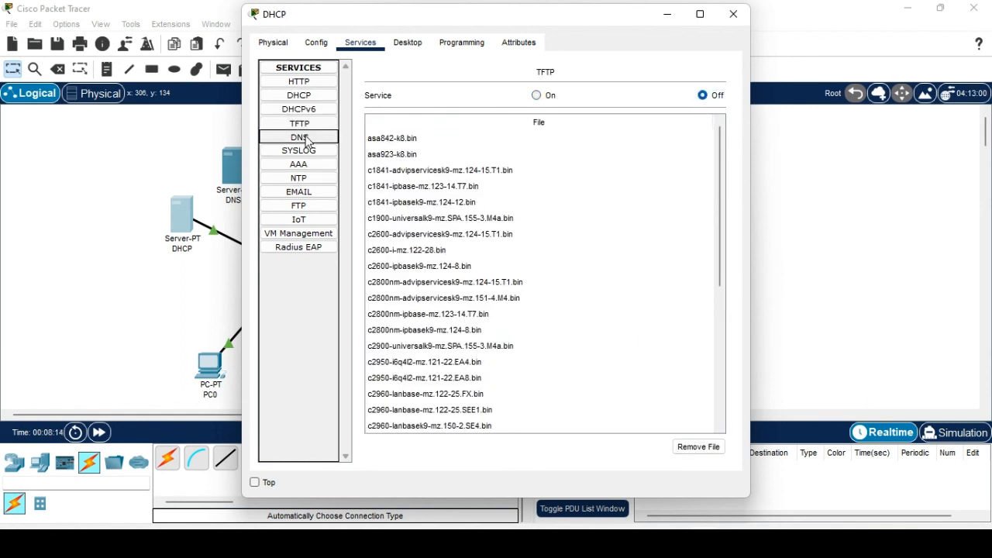
{"action": "left_click", "coordinate": [310, 152]}
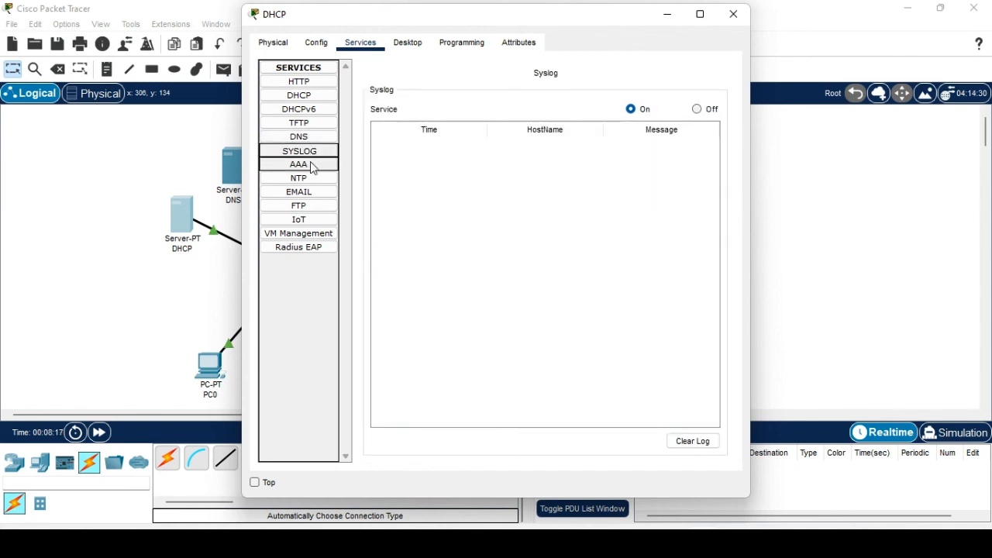
{"action": "left_click", "coordinate": [696, 109]}
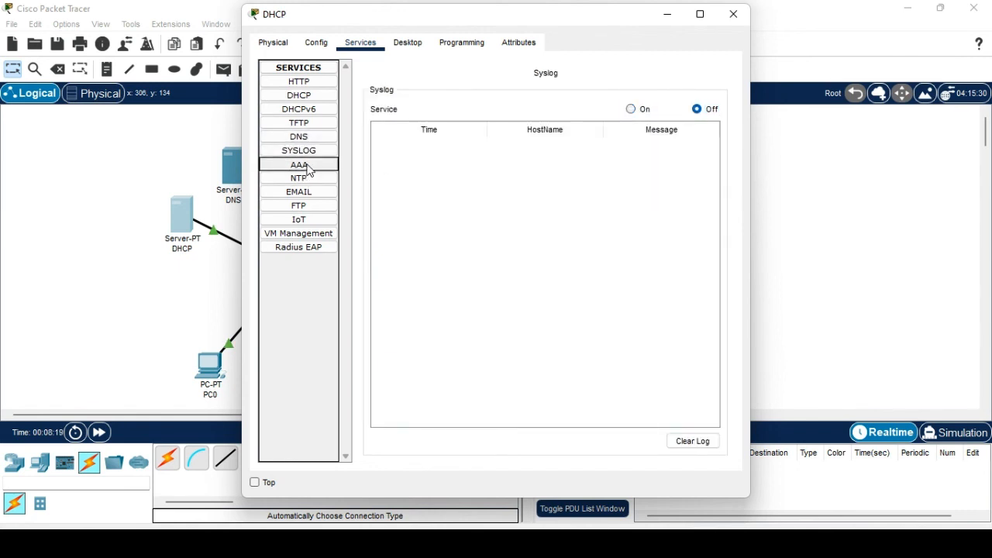
{"action": "left_click", "coordinate": [296, 163]}
{"action": "left_click", "coordinate": [324, 179]}
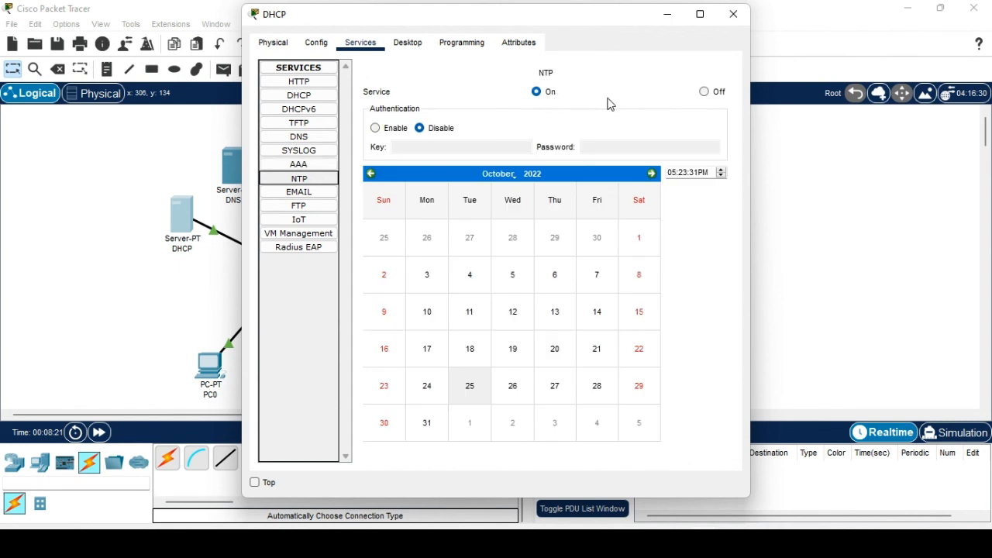
{"action": "left_click", "coordinate": [705, 93]}
Turn off SMTP, POP3, FTP and VM Management, then close the DHCP server.
{"action": "left_click", "coordinate": [327, 179]}
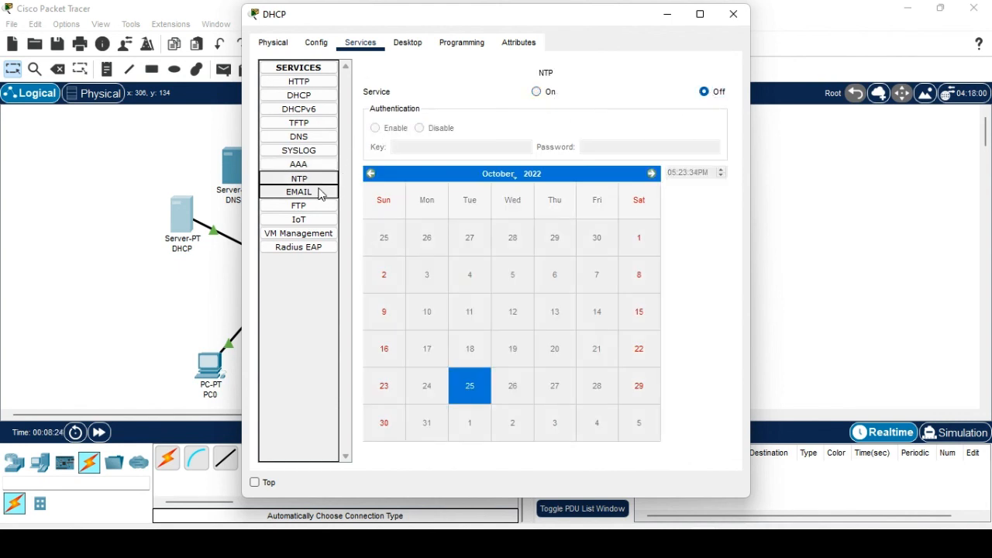
{"action": "left_click", "coordinate": [320, 194]}
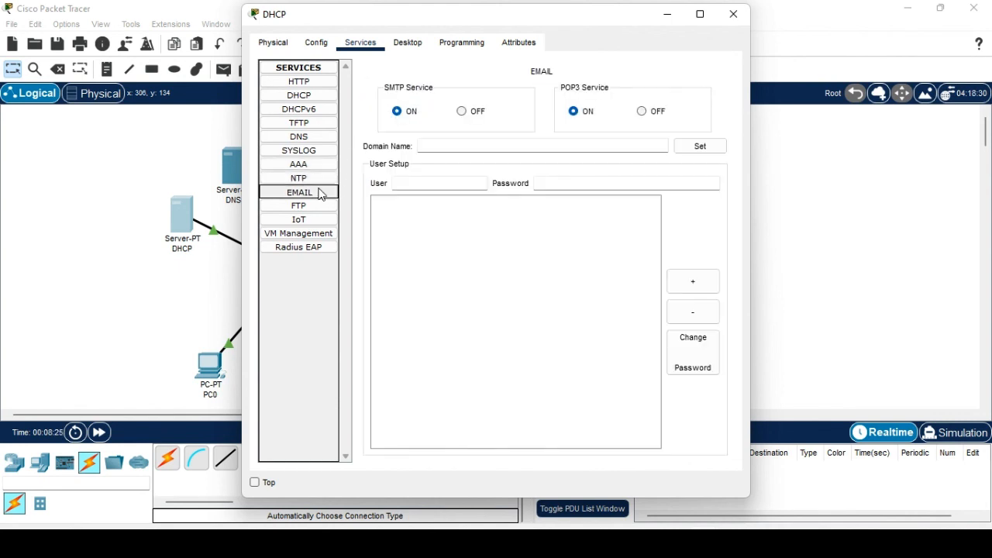
{"action": "left_click", "coordinate": [461, 113]}
{"action": "left_click", "coordinate": [641, 113]}
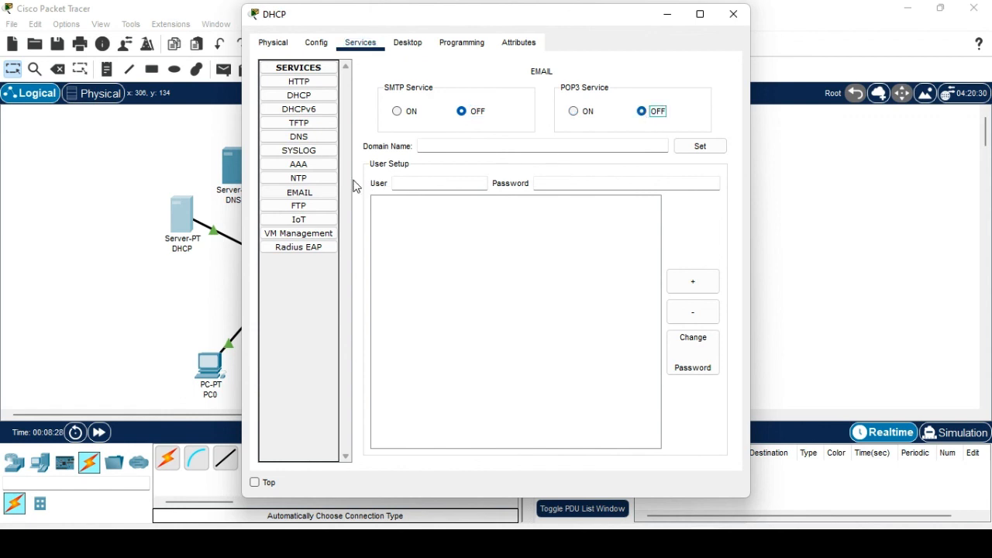
{"action": "left_click", "coordinate": [321, 204]}
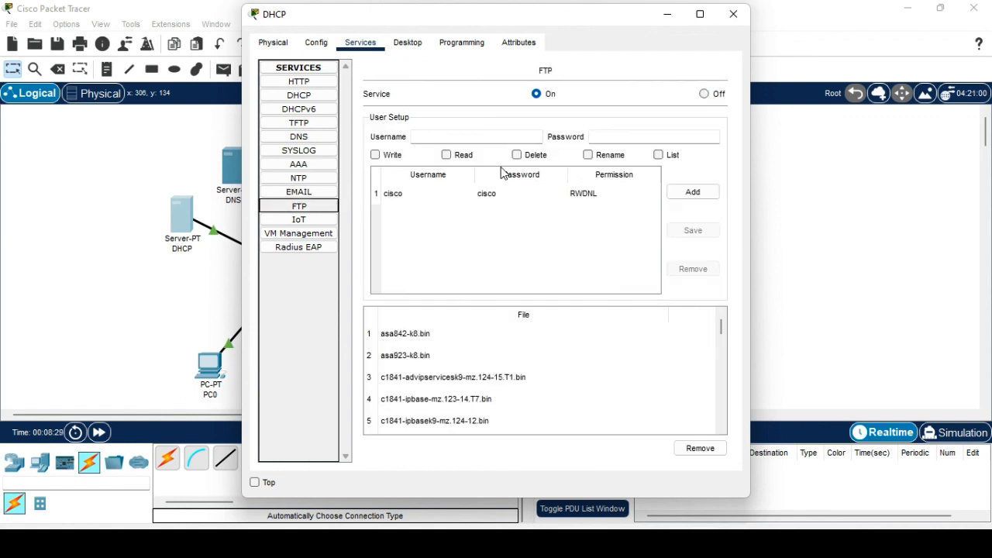
{"action": "left_click", "coordinate": [704, 94]}
{"action": "left_click", "coordinate": [316, 220]}
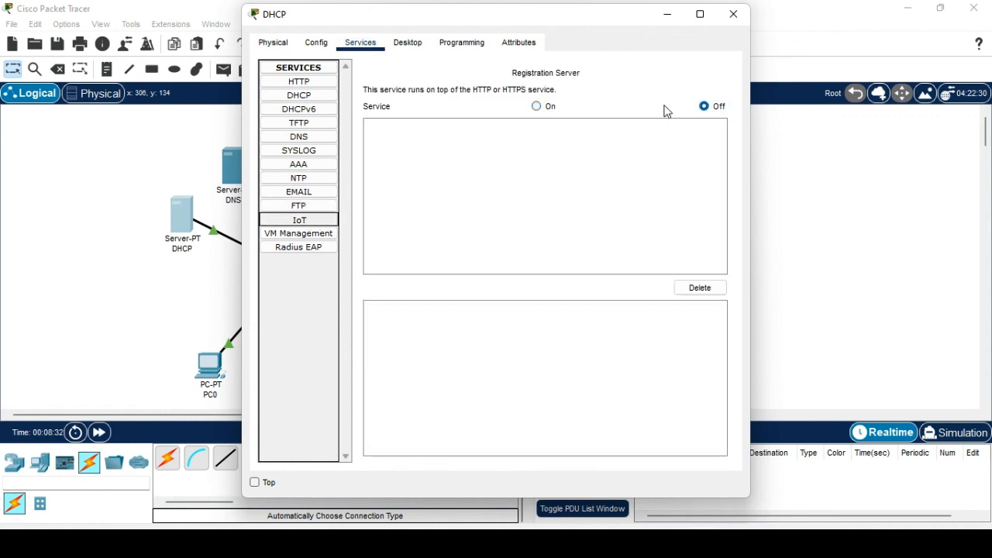
{"action": "left_click", "coordinate": [316, 233]}
{"action": "left_click", "coordinate": [703, 91]}
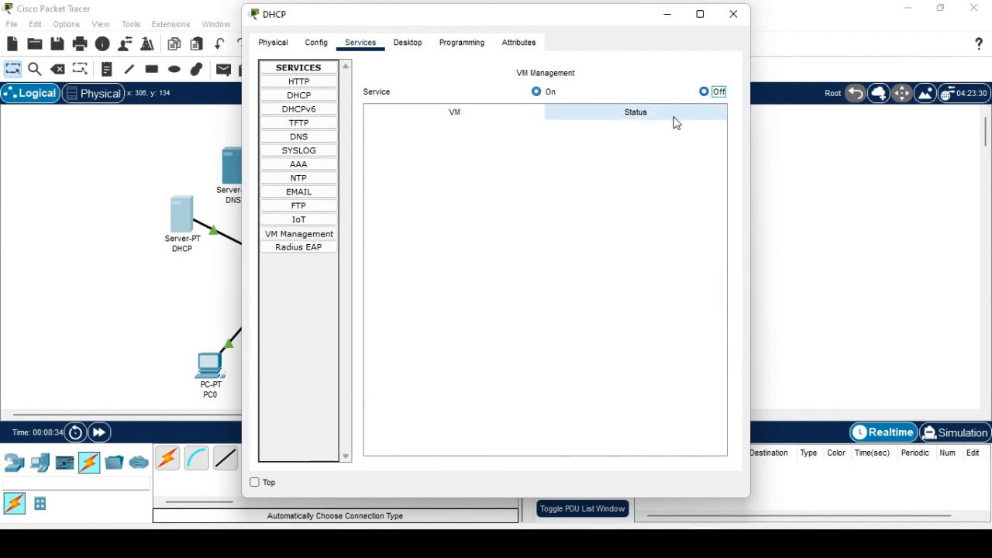
{"action": "left_click", "coordinate": [304, 243]}
{"action": "left_click", "coordinate": [328, 103]}
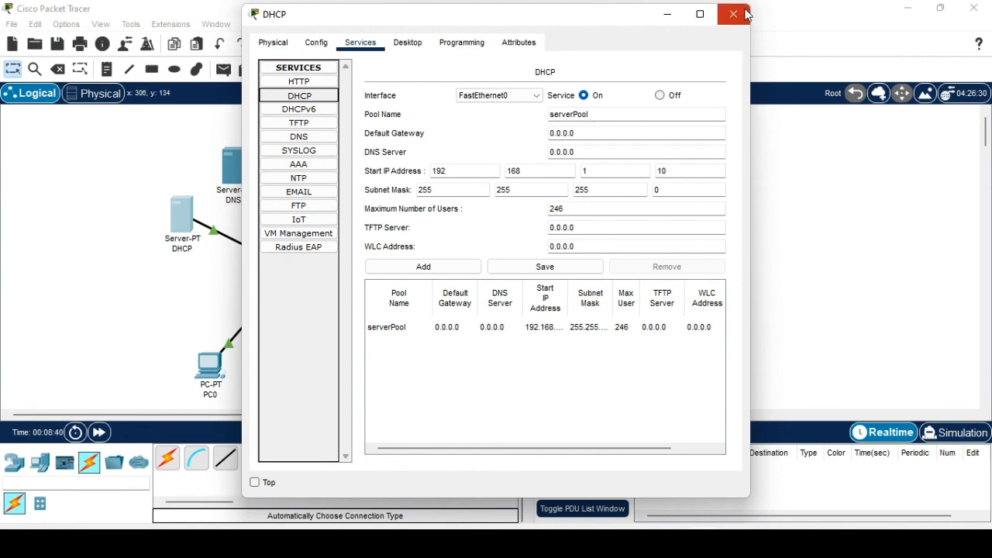
{"action": "left_click", "coordinate": [733, 14]}
On the DNS server, dismiss the low-battery warning and turn off HTTP, HTTPS, TFTP and Syslog.
{"action": "left_click", "coordinate": [240, 175]}
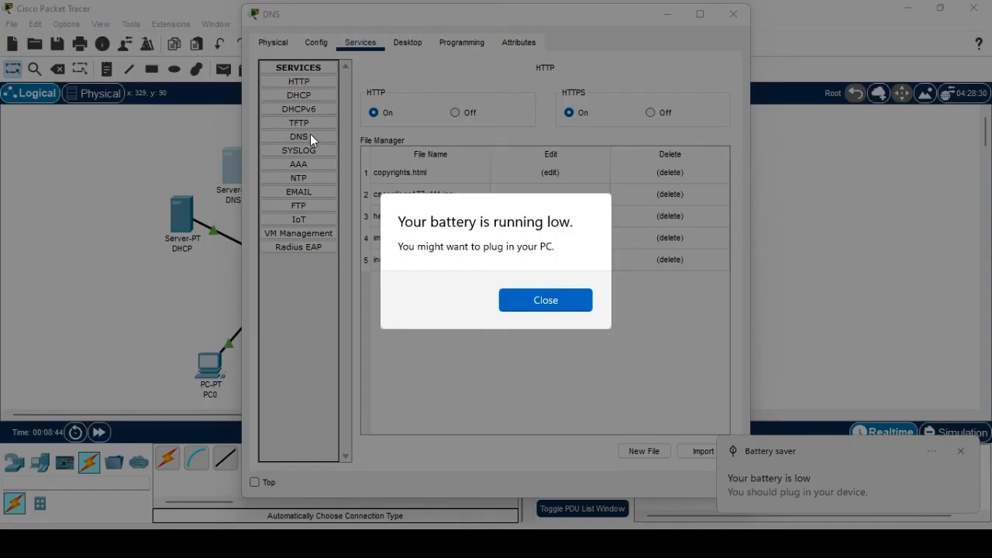
{"action": "left_click", "coordinate": [565, 303]}
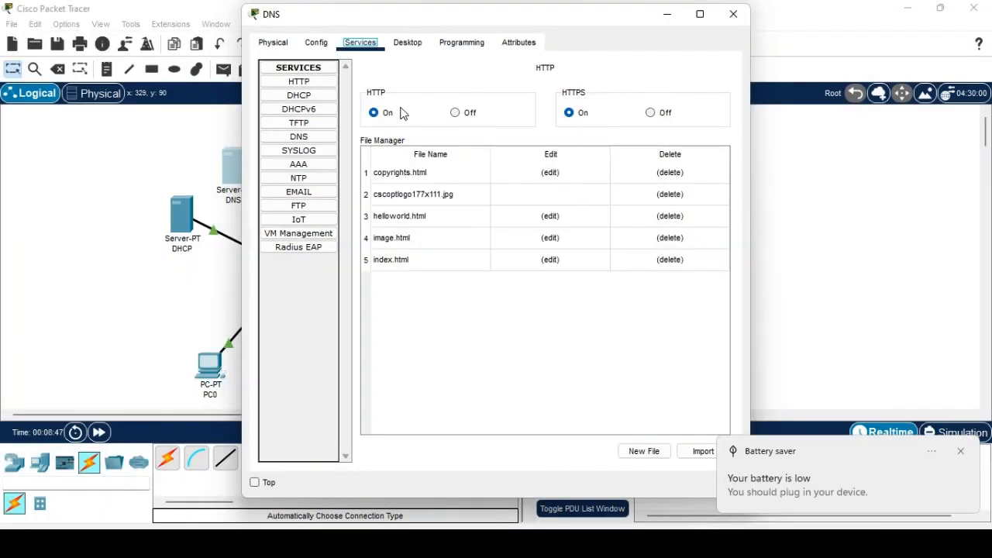
{"action": "left_click", "coordinate": [461, 112]}
{"action": "left_click", "coordinate": [649, 112]}
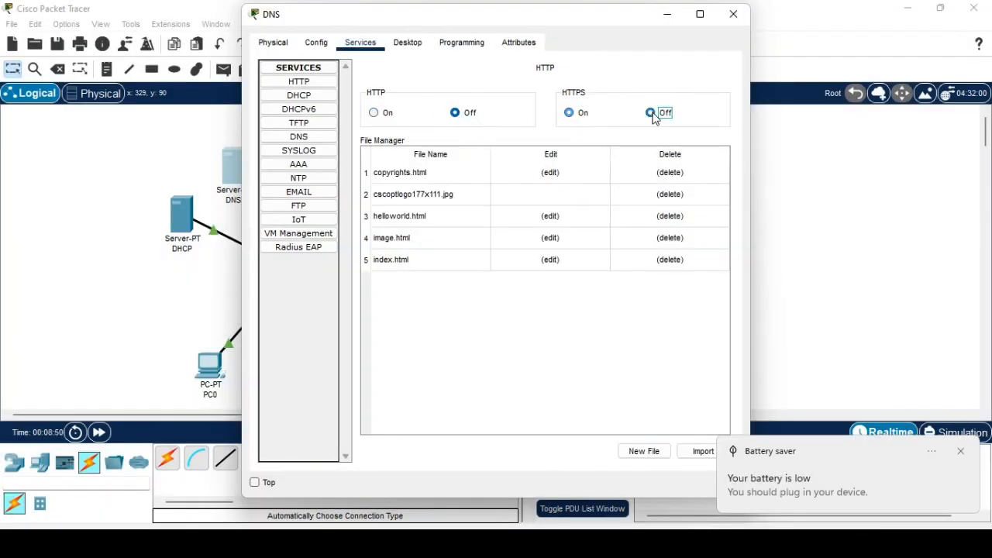
{"action": "left_click", "coordinate": [317, 96]}
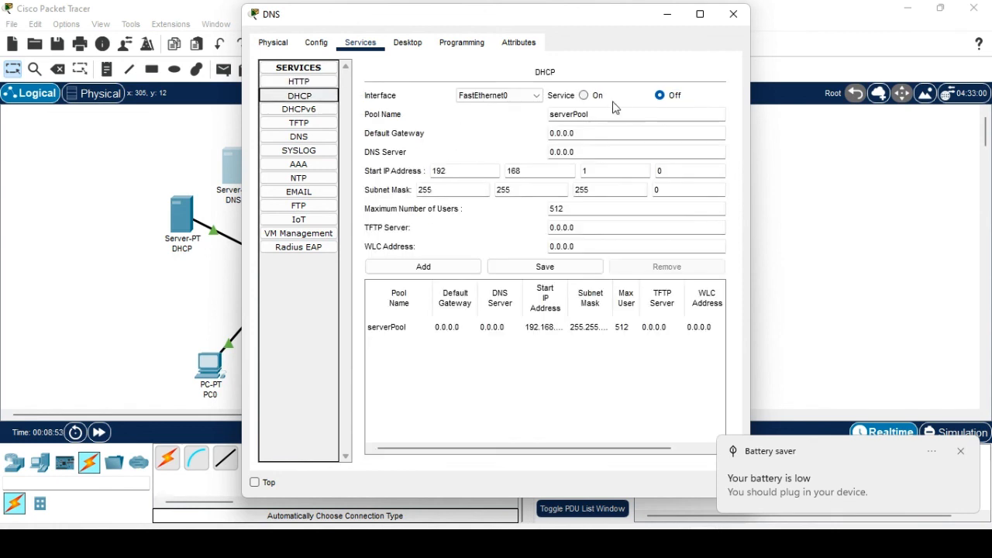
{"action": "left_click", "coordinate": [298, 109]}
{"action": "left_click", "coordinate": [308, 126]}
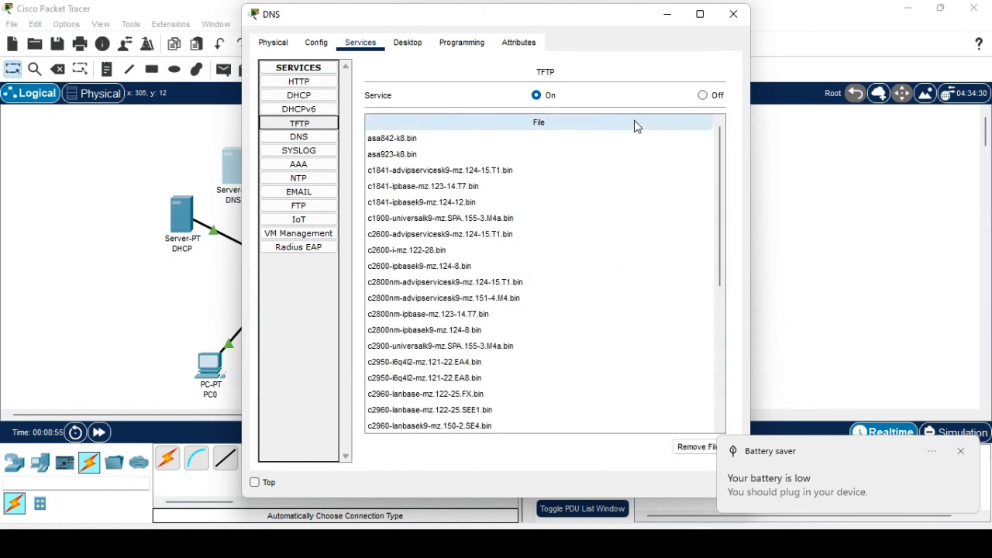
{"action": "left_click", "coordinate": [702, 96]}
{"action": "left_click", "coordinate": [303, 136]}
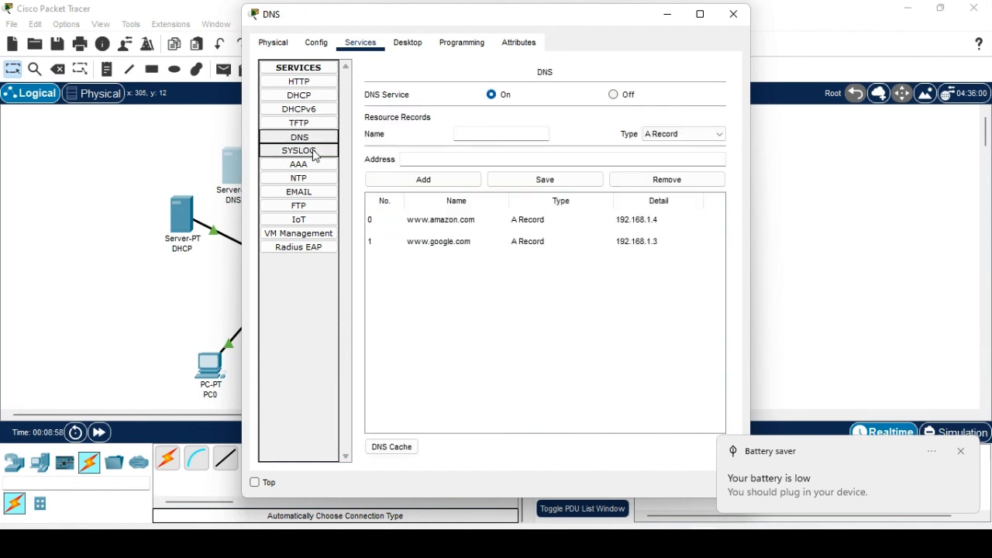
{"action": "left_click", "coordinate": [314, 152]}
{"action": "left_click", "coordinate": [698, 110]}
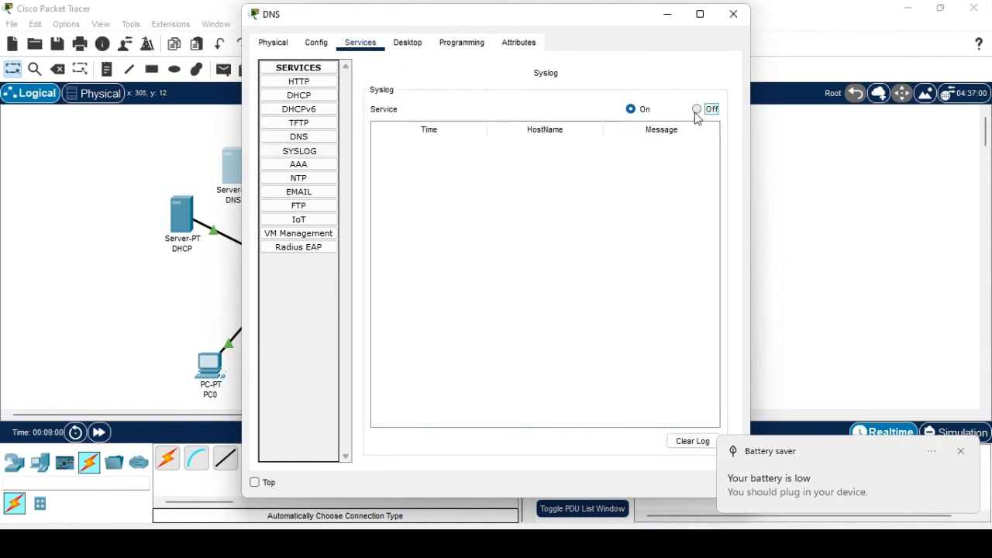
Turn off NTP, POP3, SMTP, FTP, IoT and VM Management, then close the DNS server.
{"action": "left_click", "coordinate": [288, 177]}
{"action": "left_click", "coordinate": [703, 92]}
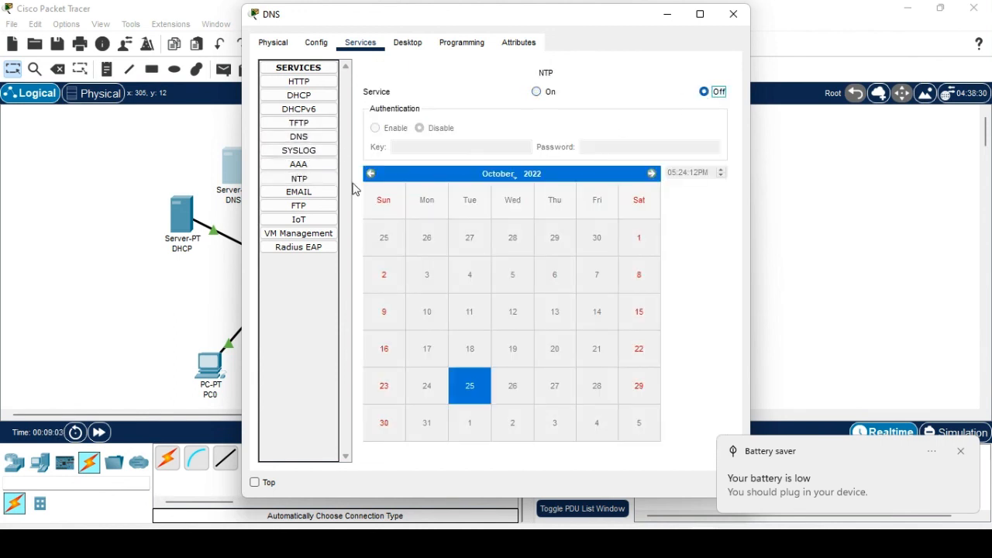
{"action": "left_click", "coordinate": [302, 192]}
{"action": "left_click", "coordinate": [642, 112]}
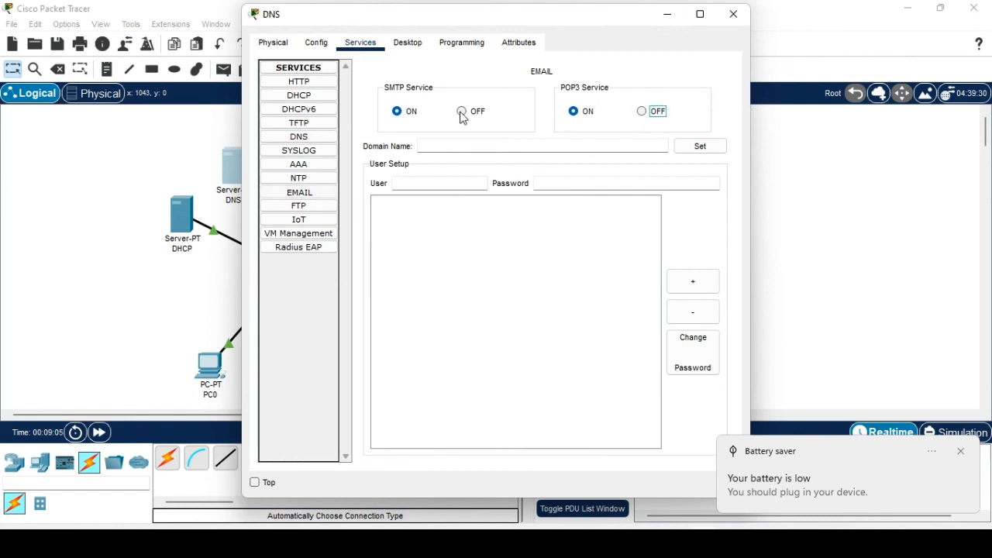
{"action": "left_click", "coordinate": [462, 112]}
{"action": "left_click", "coordinate": [299, 206]}
{"action": "left_click", "coordinate": [703, 93]}
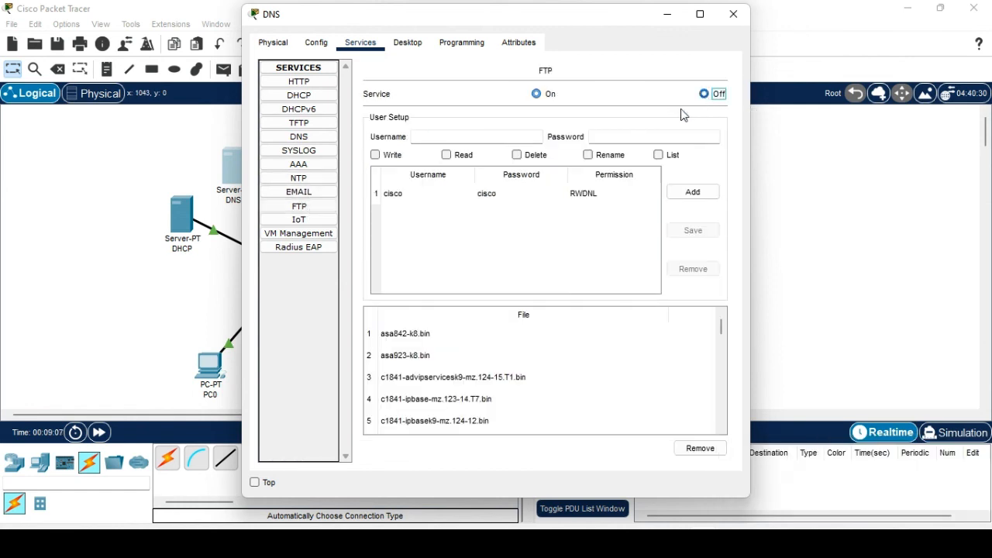
{"action": "left_click", "coordinate": [299, 219]}
{"action": "left_click", "coordinate": [704, 103]}
{"action": "left_click", "coordinate": [298, 233]}
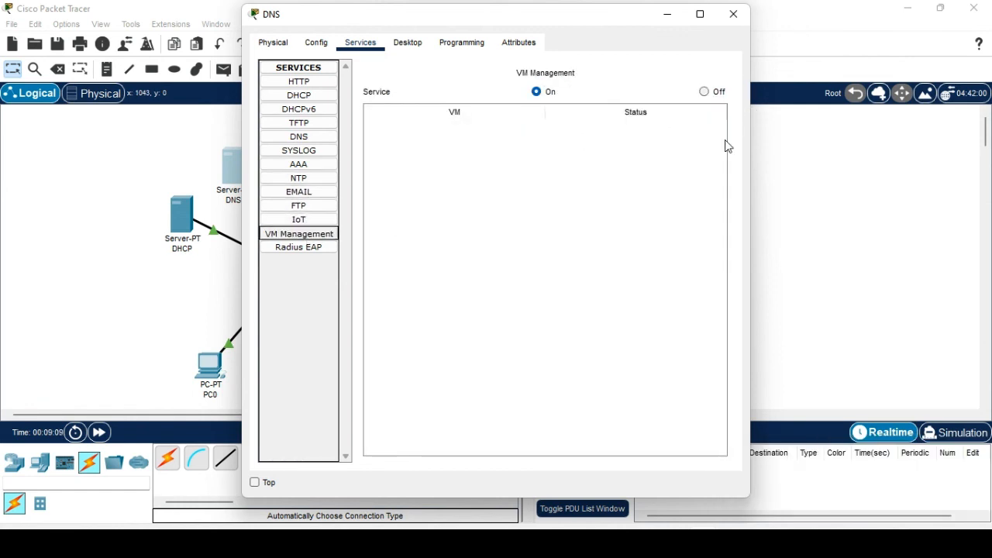
{"action": "left_click", "coordinate": [703, 92]}
{"action": "left_click", "coordinate": [326, 247]}
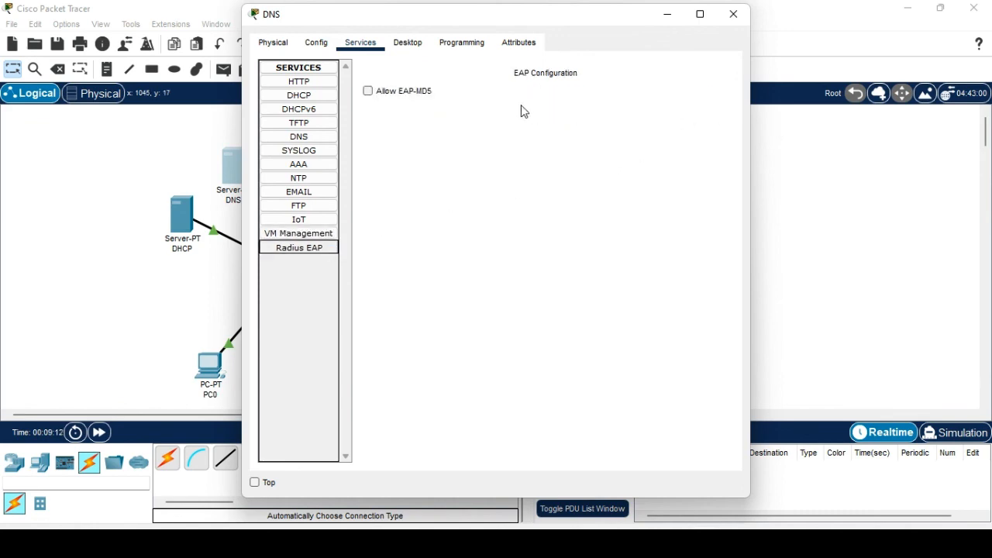
{"action": "left_click", "coordinate": [736, 15]}
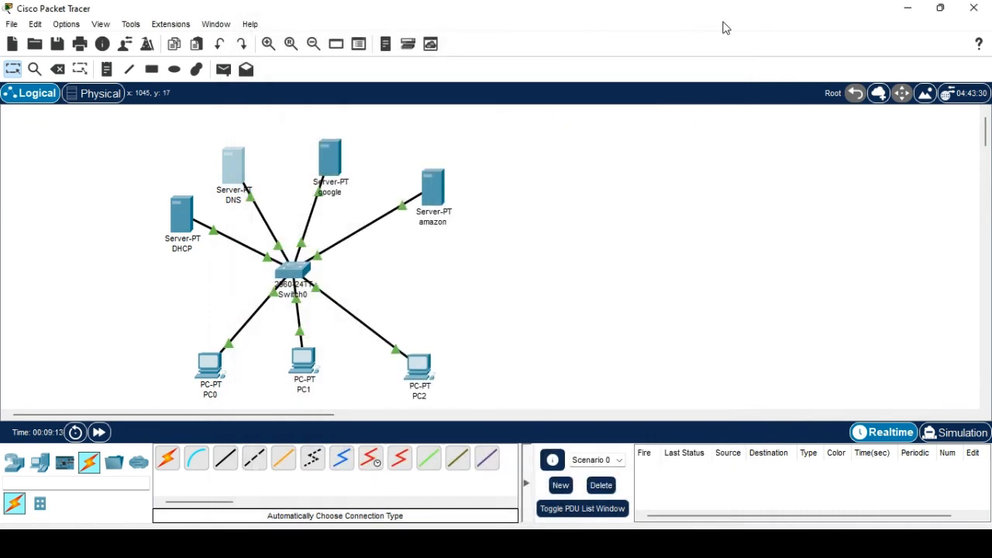
{"action": "left_click", "coordinate": [335, 169]}
{"action": "left_click", "coordinate": [737, 16]}
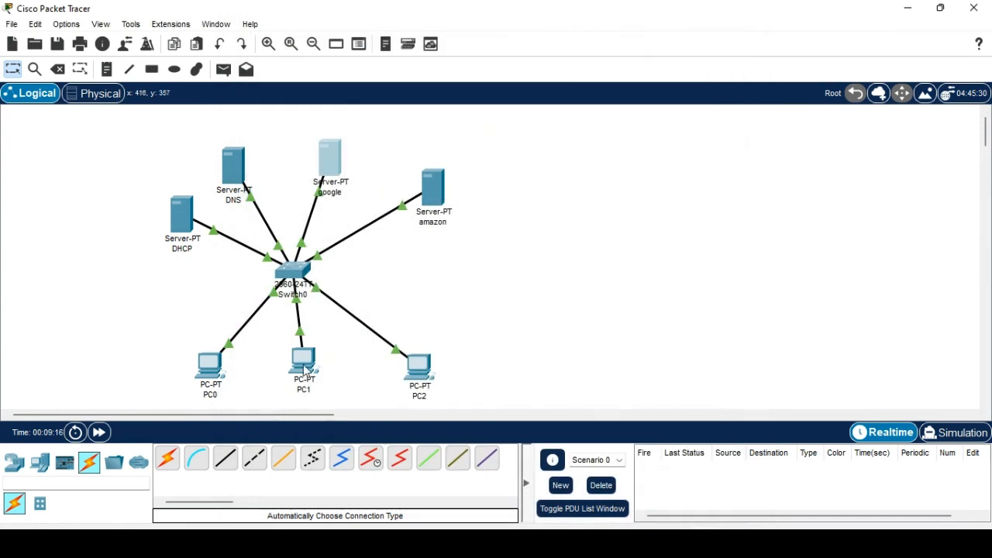
{"action": "left_click", "coordinate": [304, 368]}
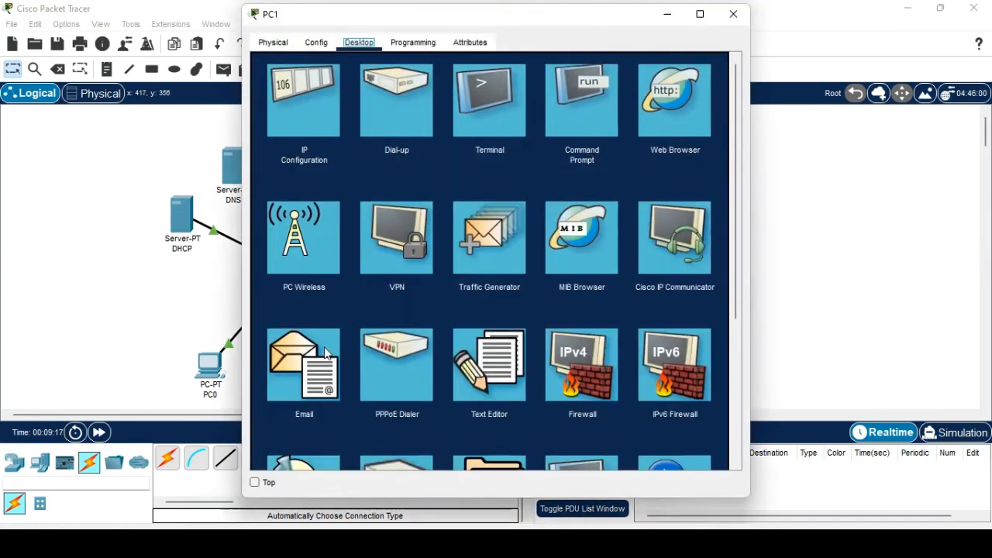
{"action": "left_click", "coordinate": [670, 113]}
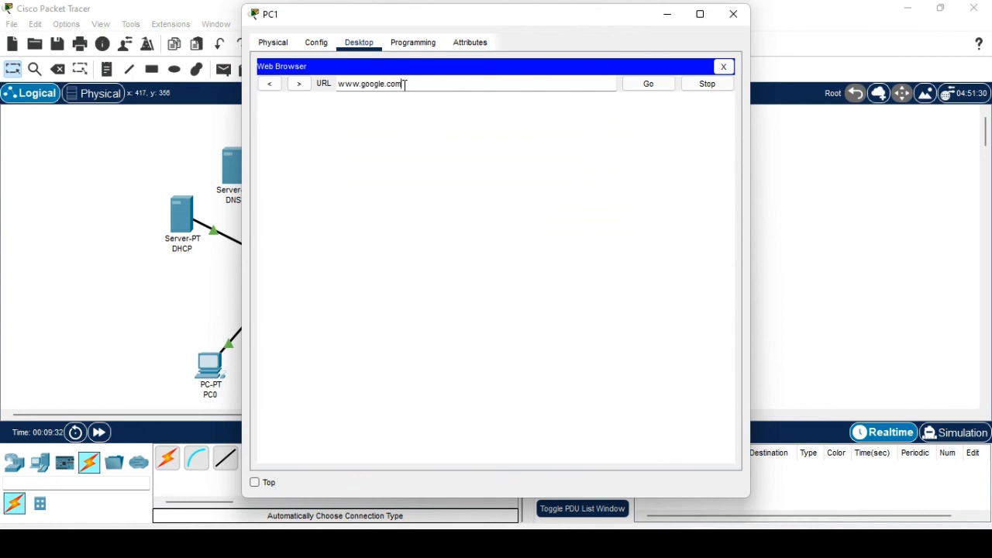
{"action": "left_click", "coordinate": [655, 90]}
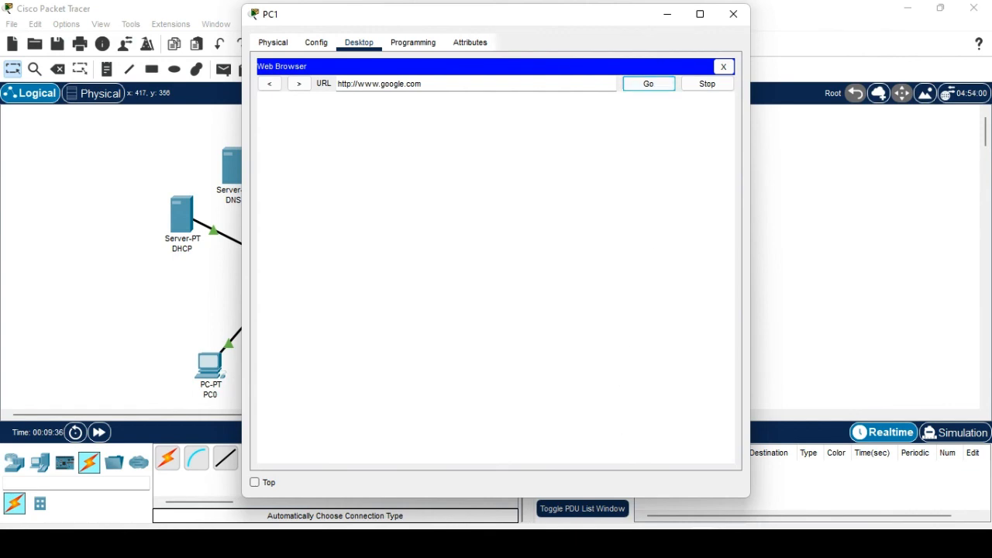
{"action": "mouse_move", "coordinate": [671, 543]}
{"action": "left_click", "coordinate": [671, 465]}
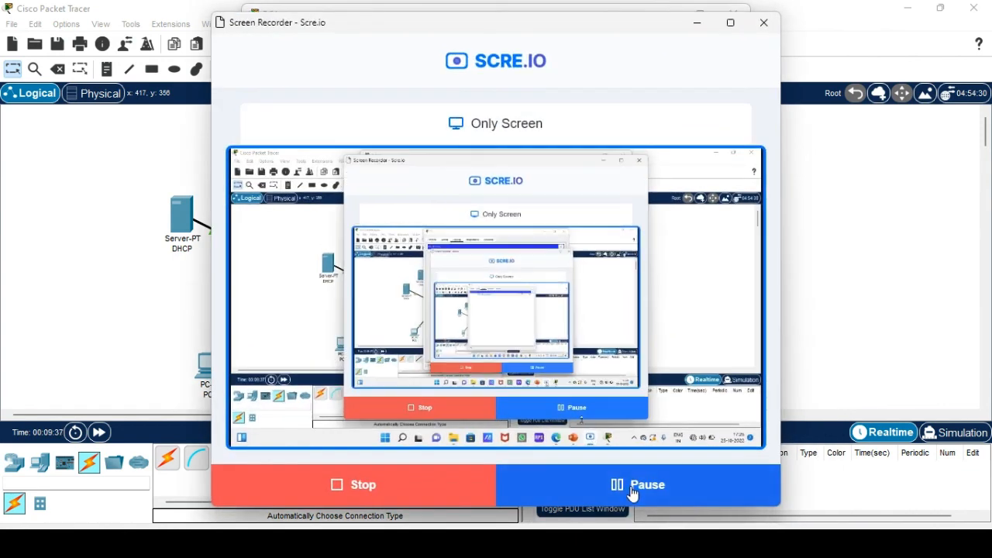
Reopen PC1, close its PPPoE dialer, and bring the web browser back into view.
{"action": "left_click", "coordinate": [728, 22]}
{"action": "left_click", "coordinate": [909, 8]}
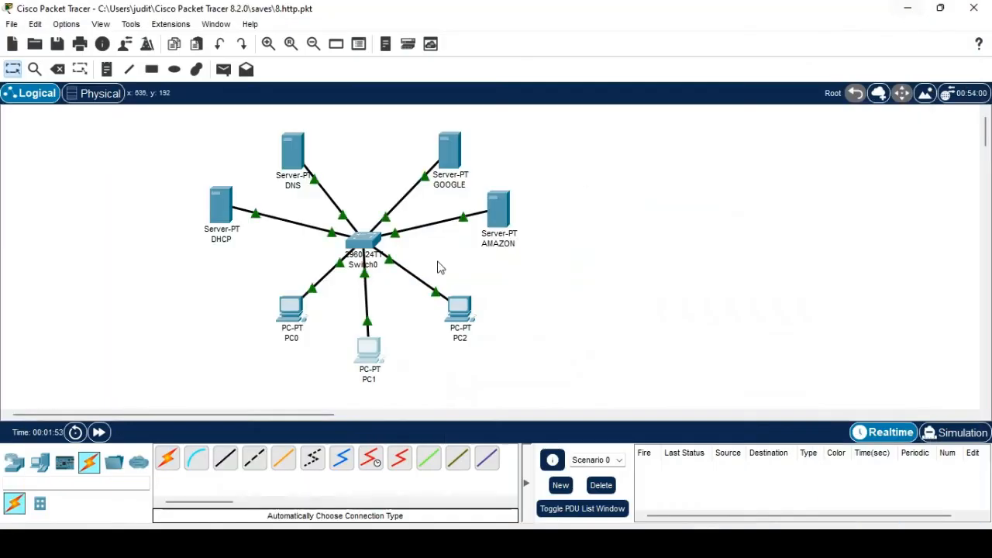
{"action": "left_click", "coordinate": [371, 358]}
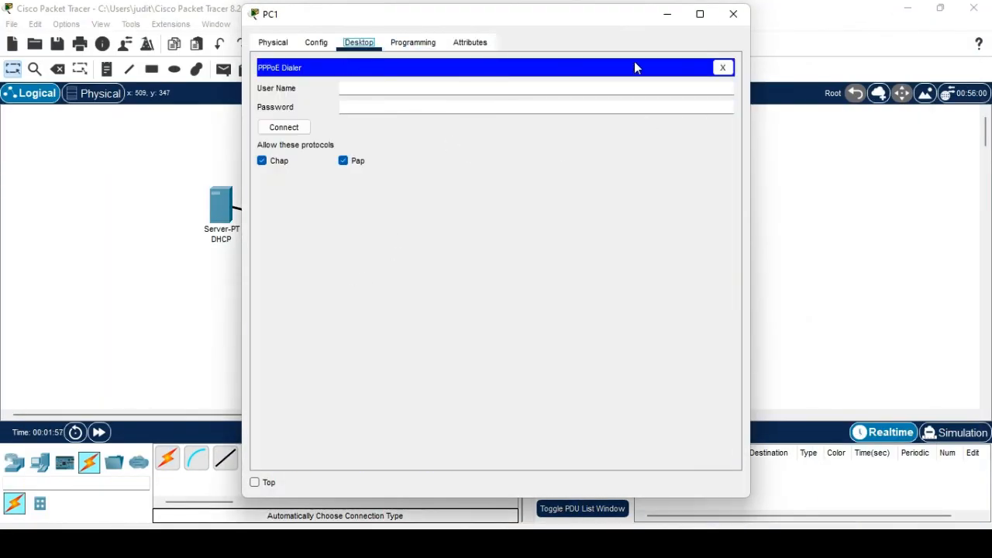
{"action": "left_click", "coordinate": [722, 68]}
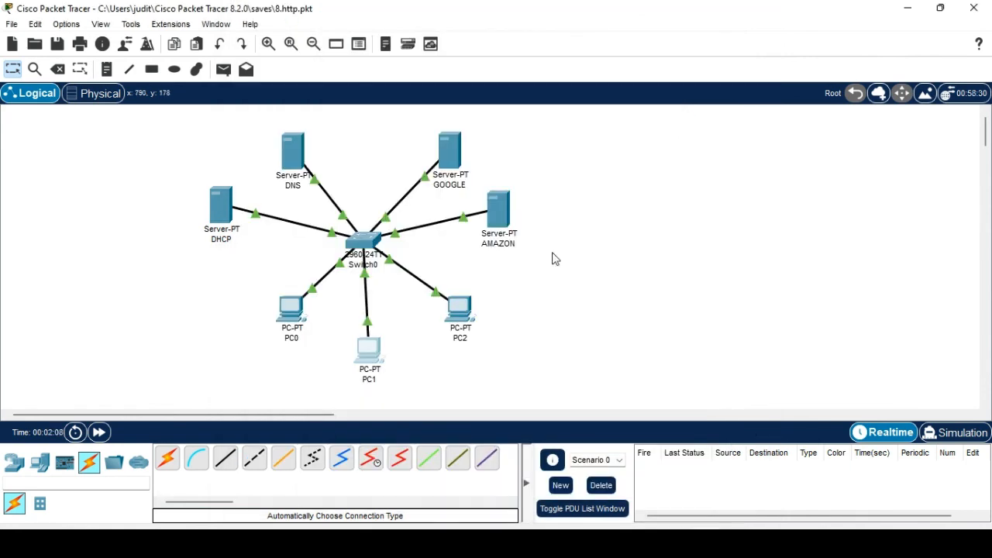
{"action": "mouse_move", "coordinate": [746, 524]}
{"action": "left_click", "coordinate": [806, 488]}
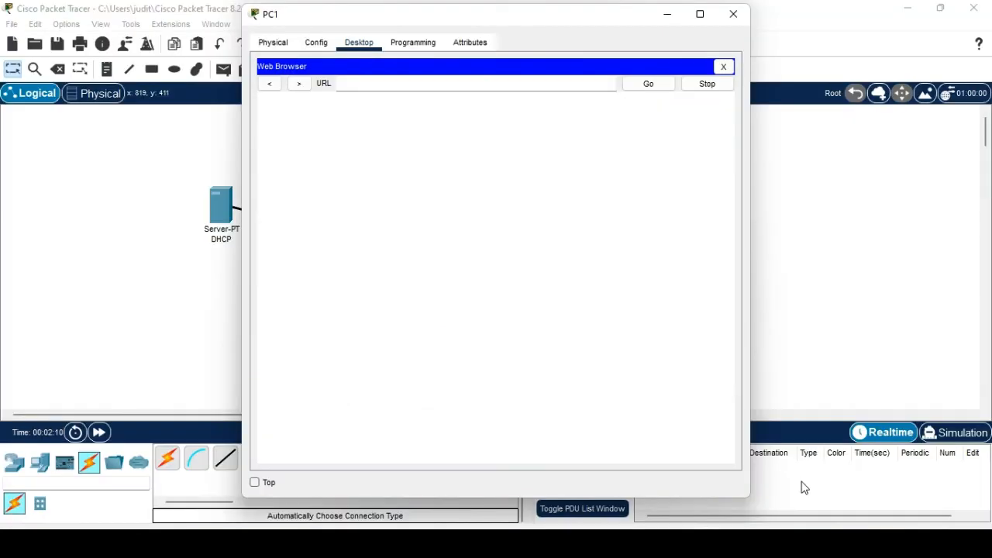
{"action": "type", "text": "www.amazon.com"}
{"action": "key", "text": "Return"}
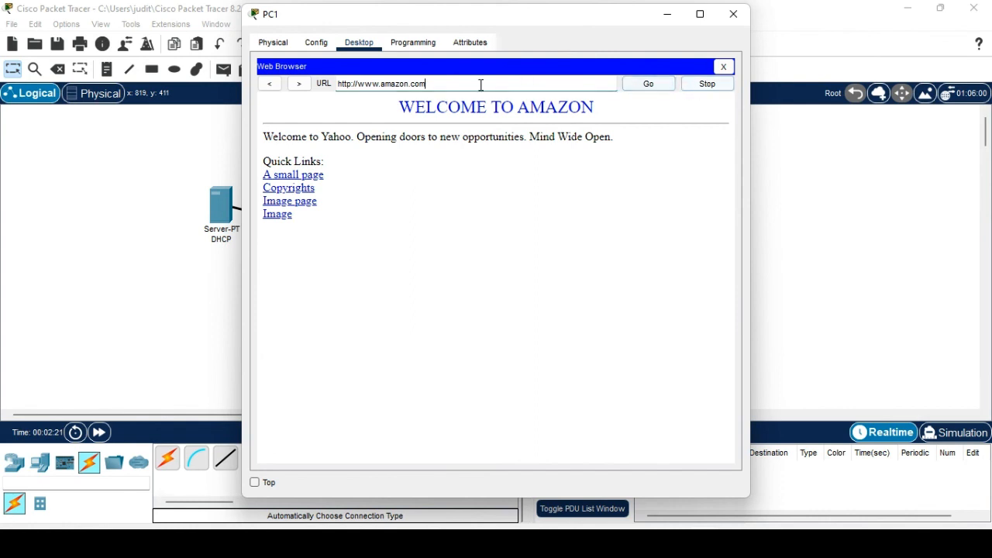
{"action": "double_click", "coordinate": [397, 86]}
{"action": "type", "text": "google"}
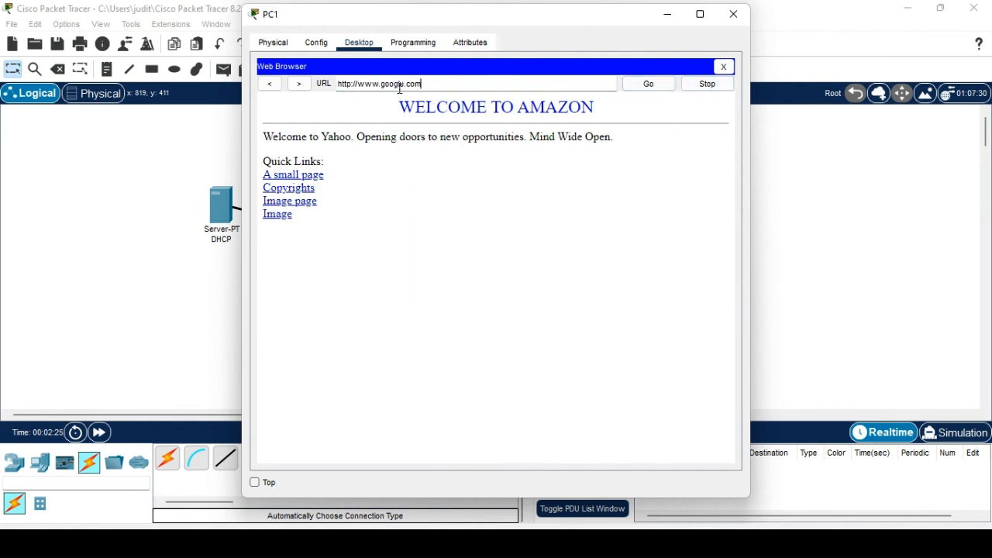
{"action": "key", "text": "Return"}
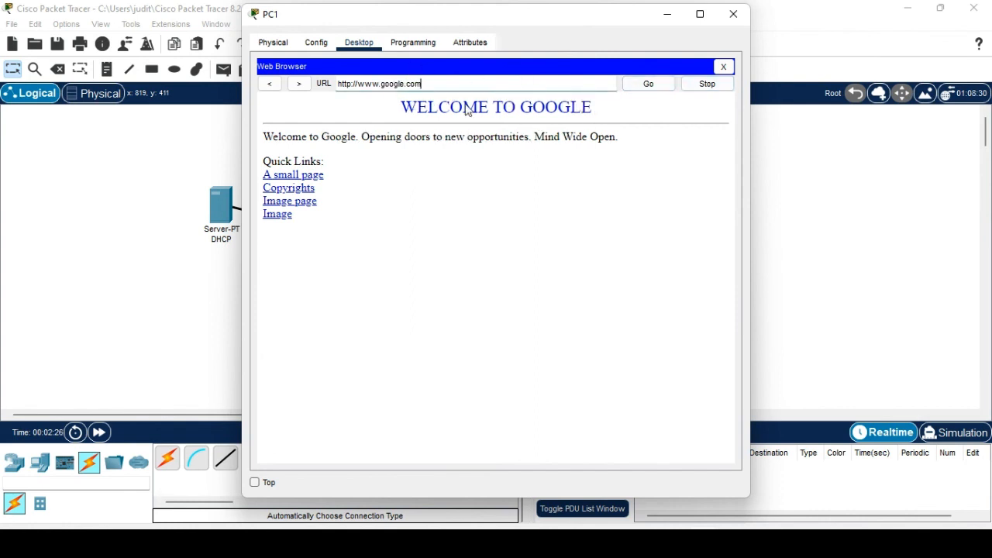
{"action": "left_click", "coordinate": [733, 14]}
{"action": "left_click", "coordinate": [454, 319]}
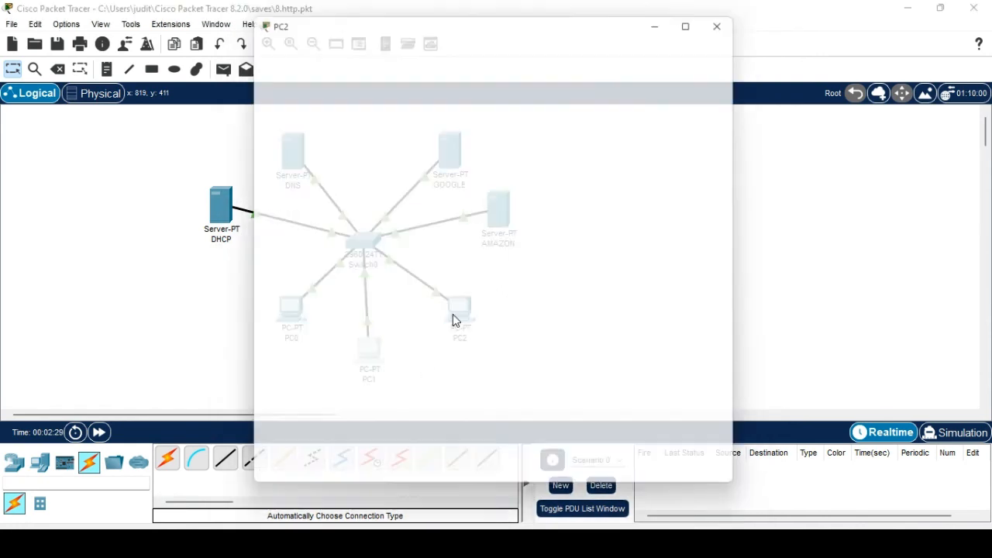
{"action": "left_click", "coordinate": [360, 44]}
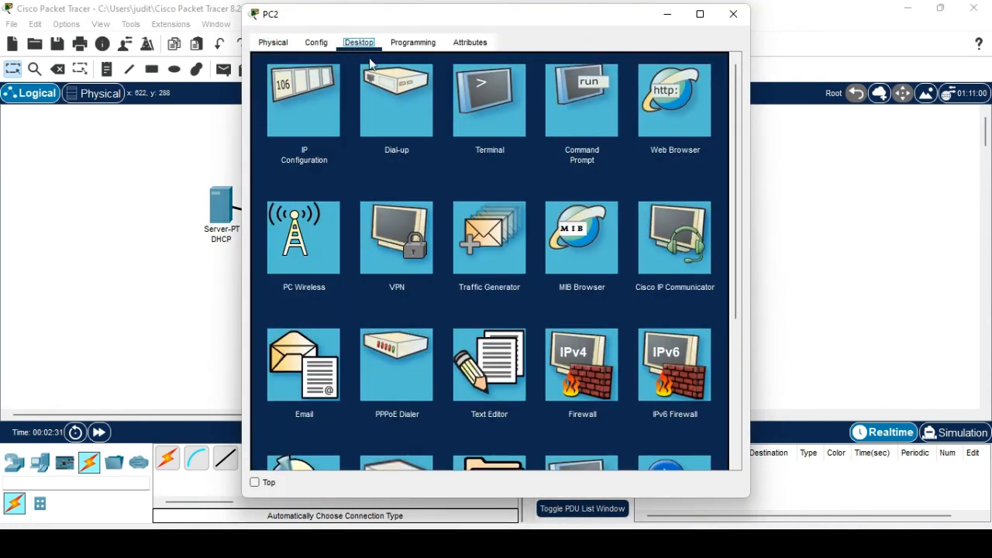
{"action": "left_click", "coordinate": [658, 106]}
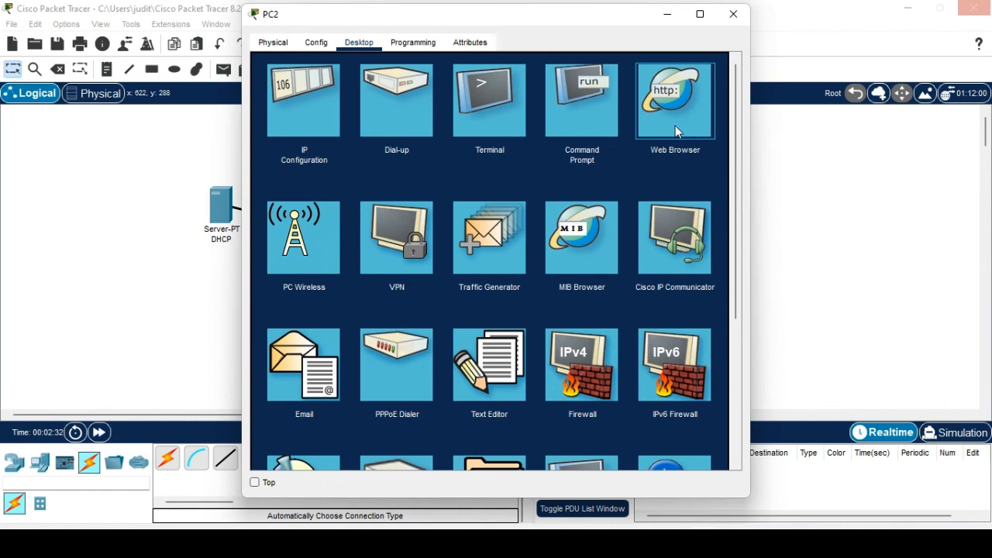
{"action": "left_click", "coordinate": [675, 126]}
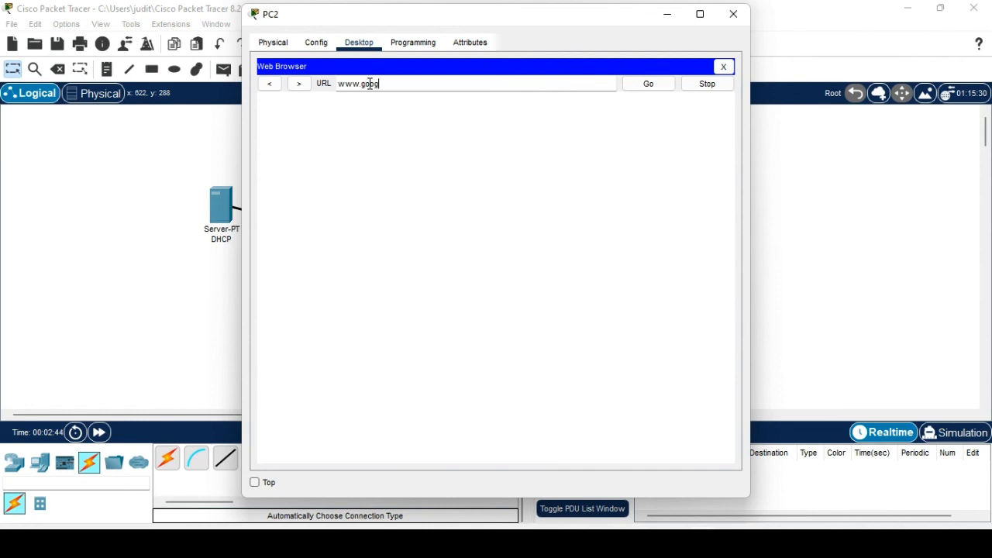
{"action": "type", "text": "www.google.com"}
{"action": "key", "text": "Return"}
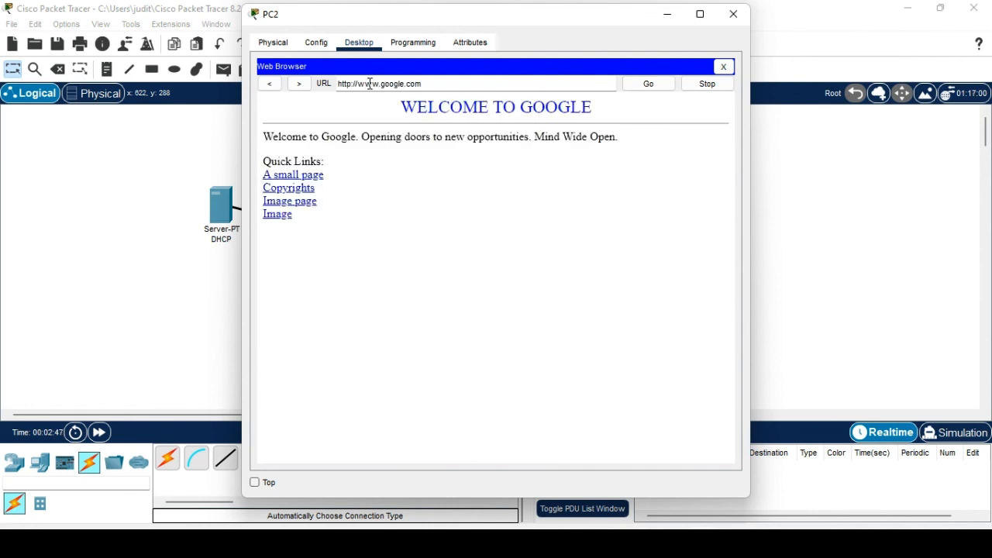
{"action": "left_click", "coordinate": [733, 15]}
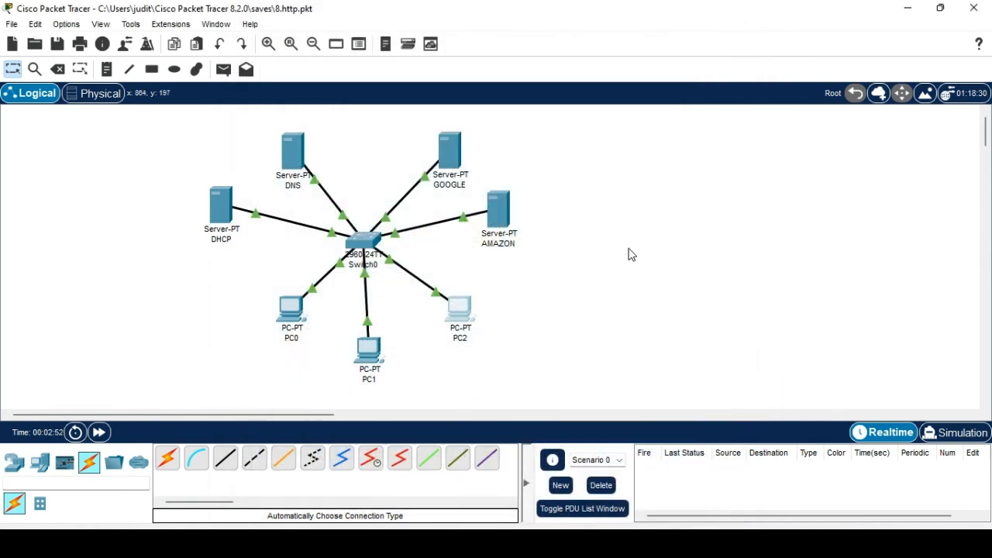